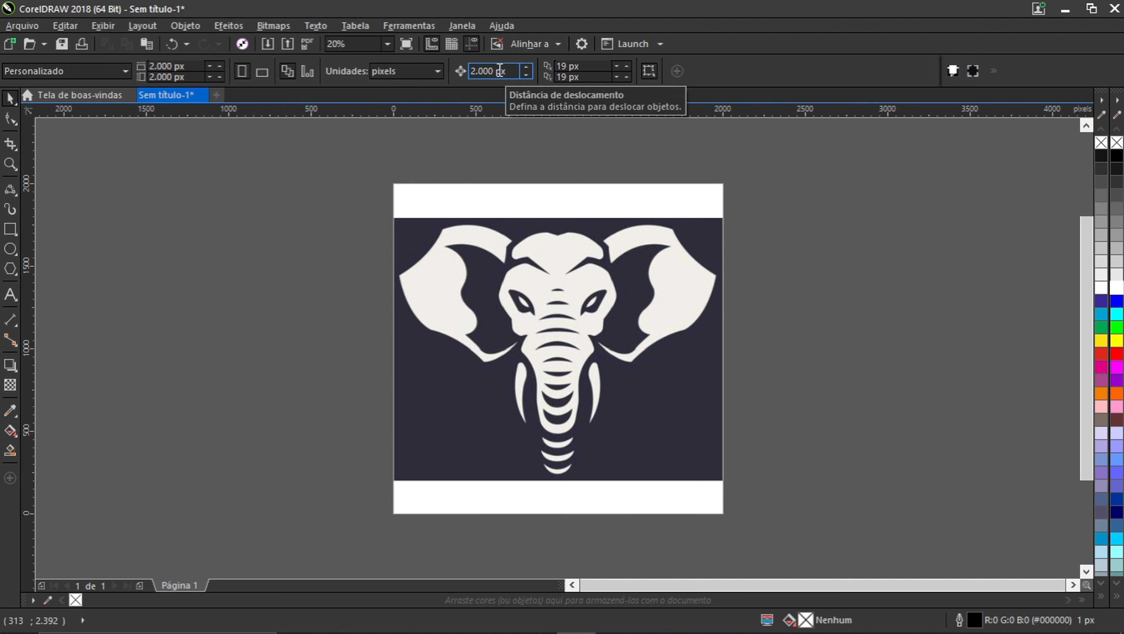
Step: Try nudging the elephant bitmap off the page and back in 2,000 px increments, and deselect it
left_click(468, 264)
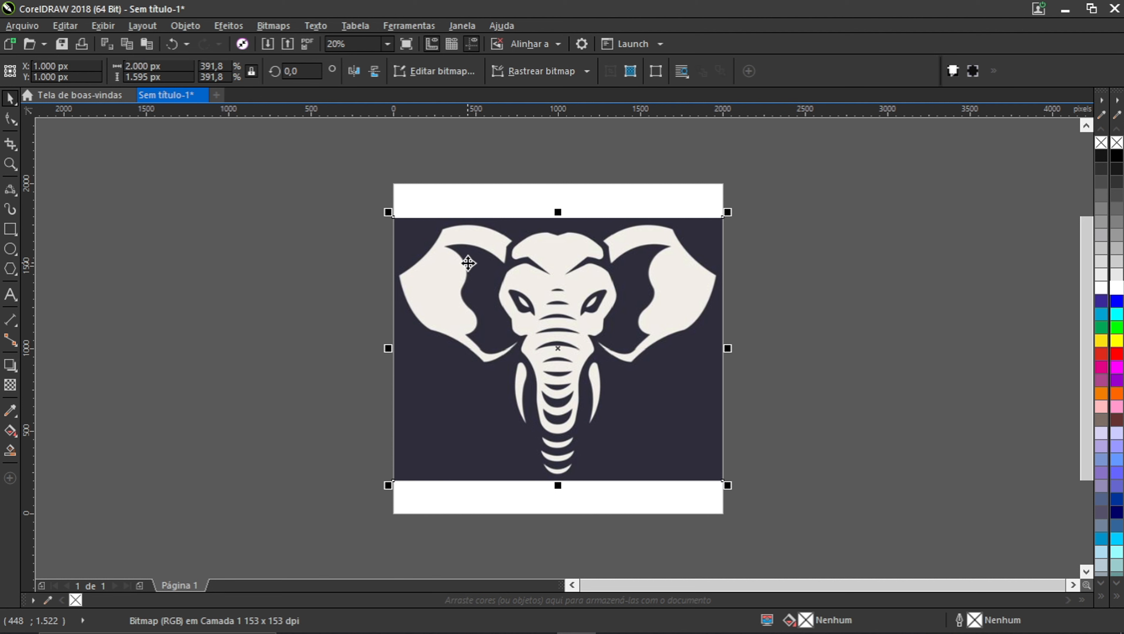
key("Left")
key("Right")
key("Right")
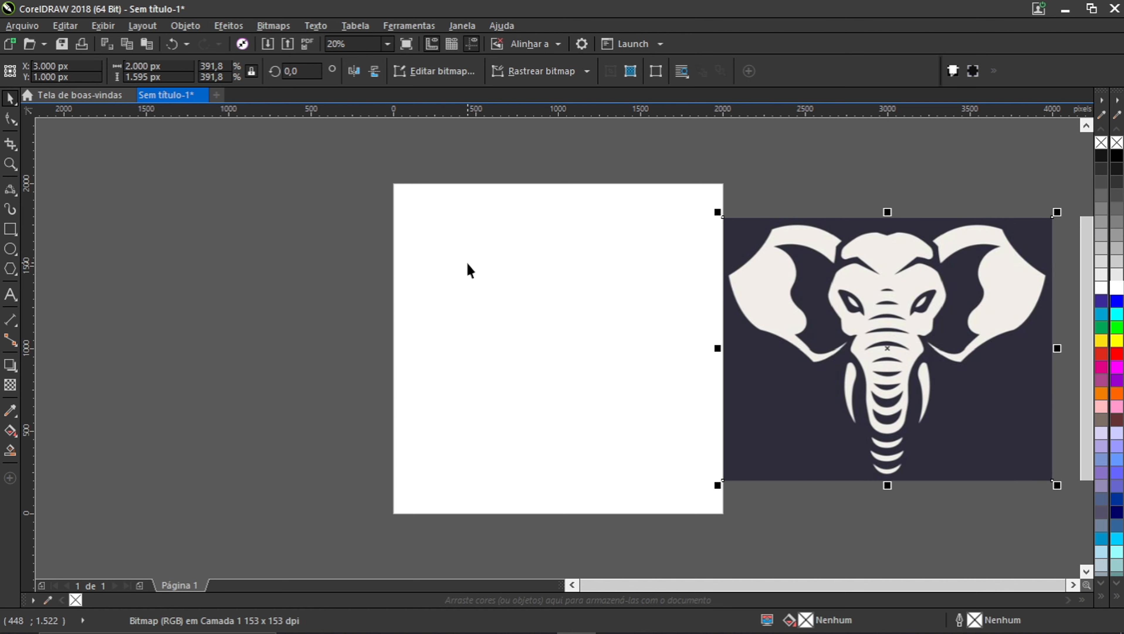
key("Left")
key("Down")
key("Up")
key("Left")
key("Right")
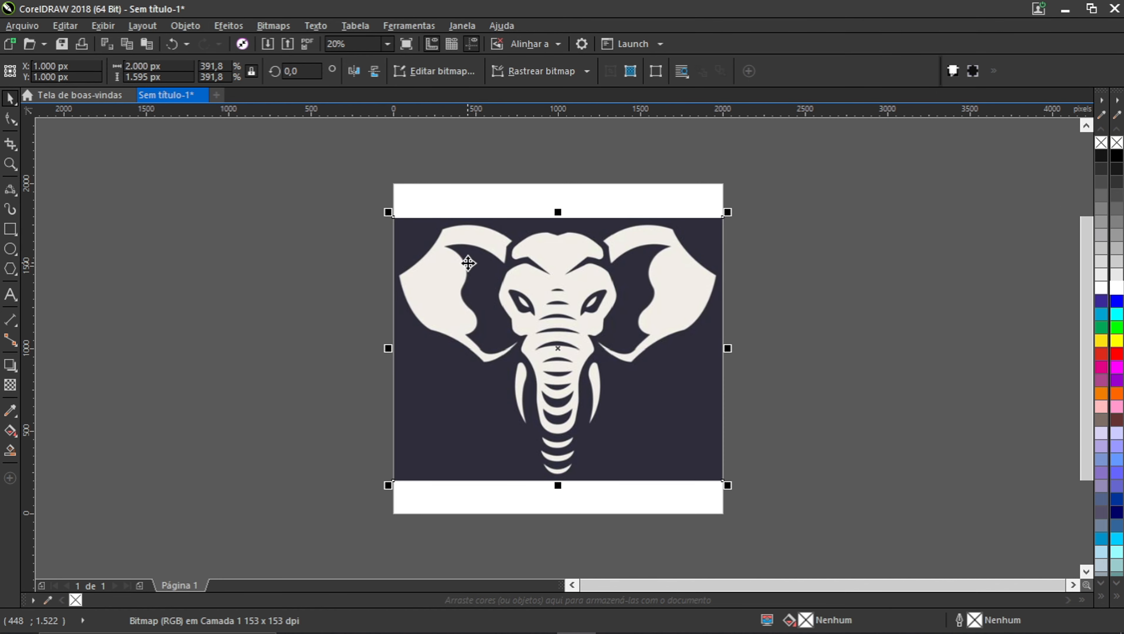
left_click(258, 219)
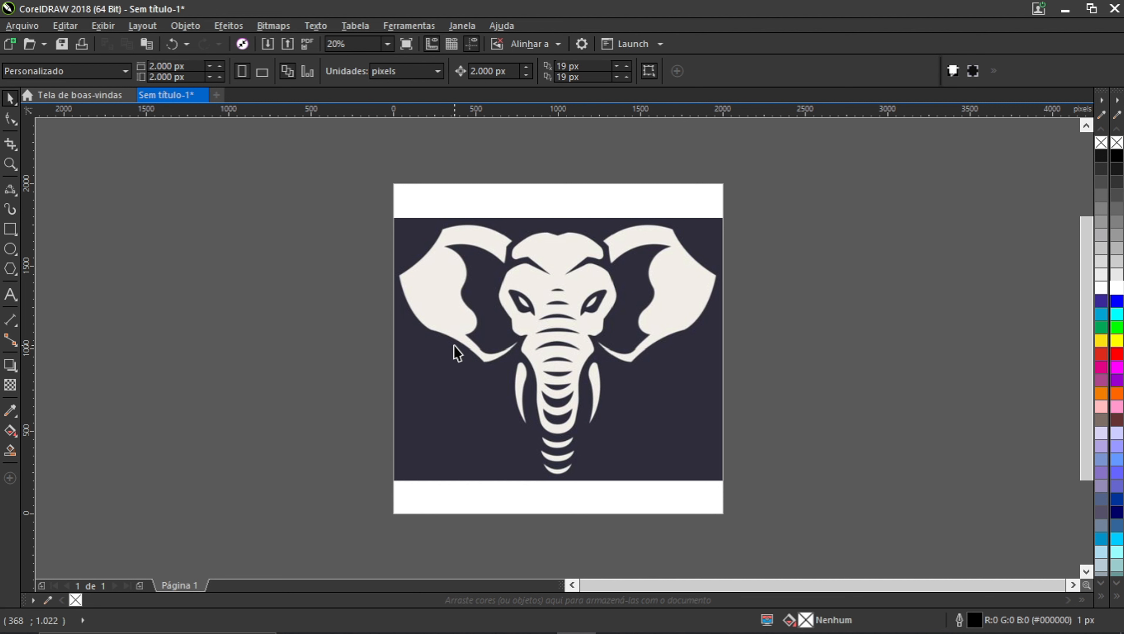
Step: Sample the elephant's off-white and the dark background colour #2E2D3B from the bitmap into the document palette
left_click(48, 598)
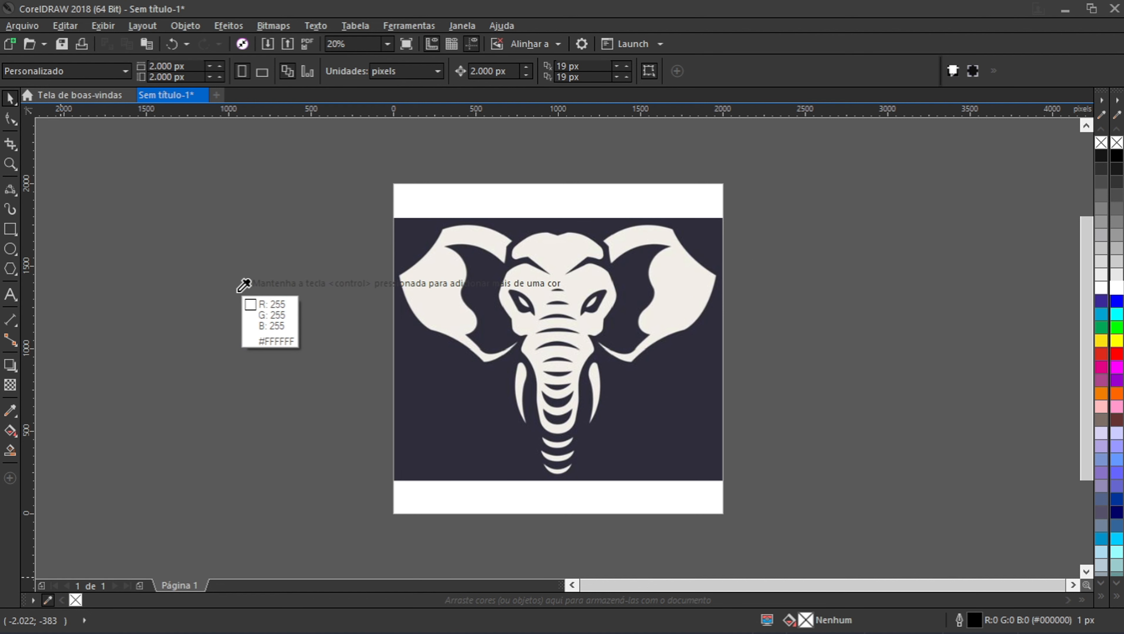
key("ctrl")
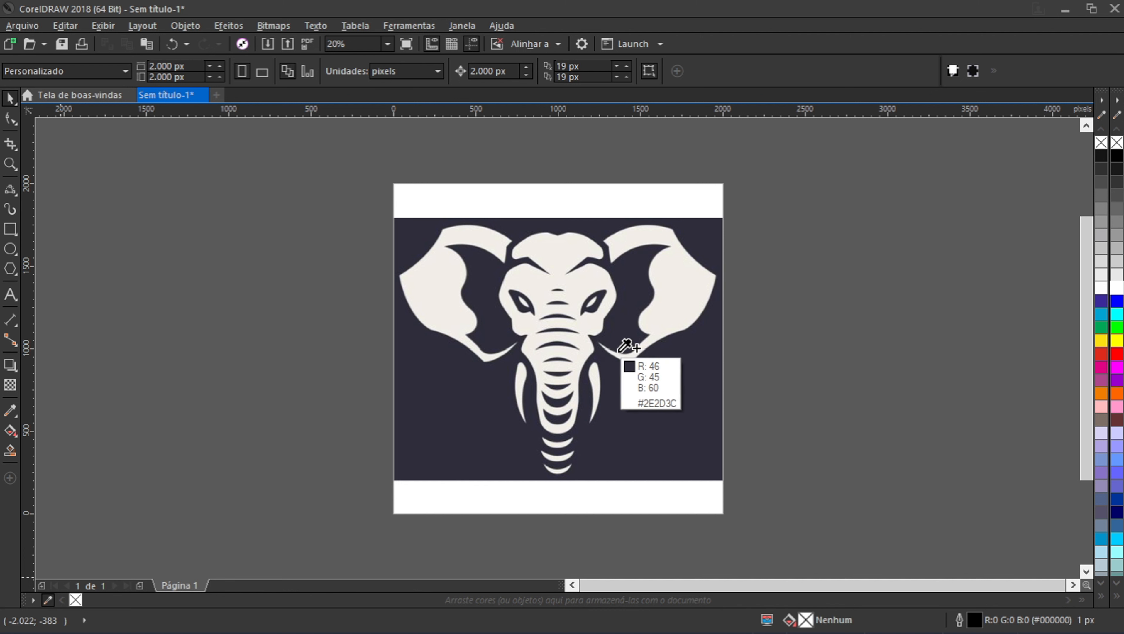
left_click(437, 291)
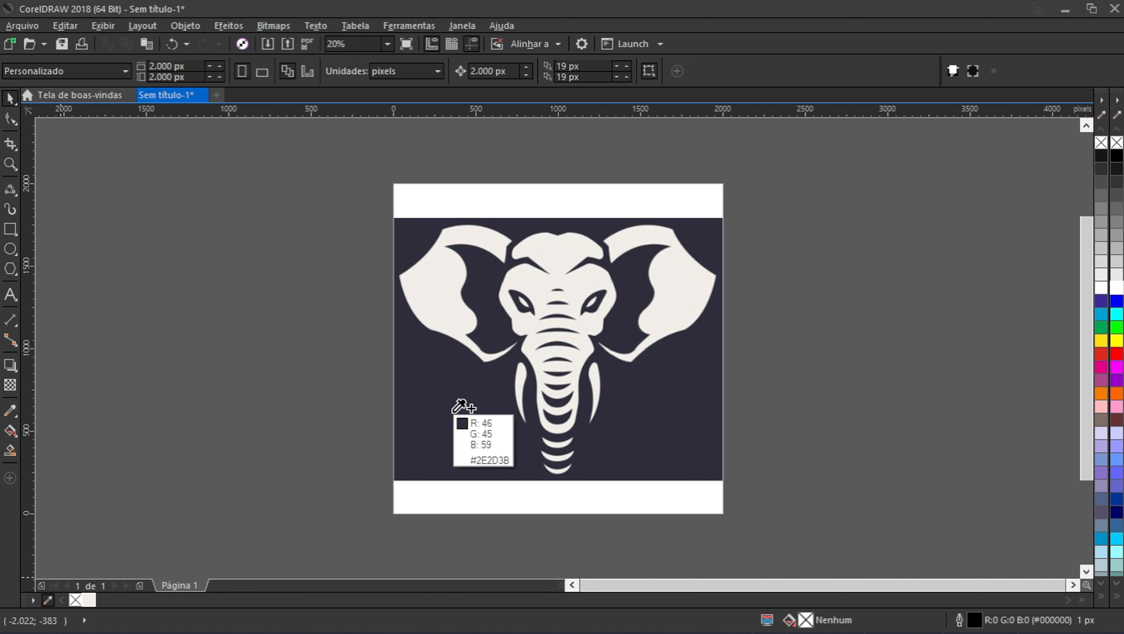
left_click(436, 405)
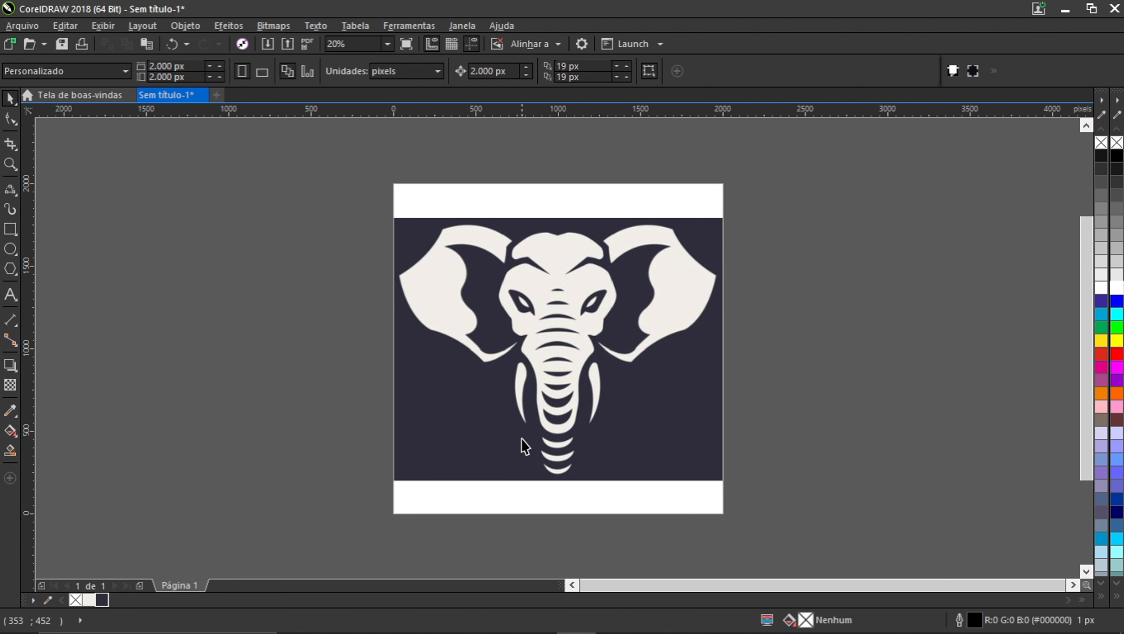
Step: Apply a uniform transparency of 80 to the elephant bitmap and deselect it
left_click(587, 281)
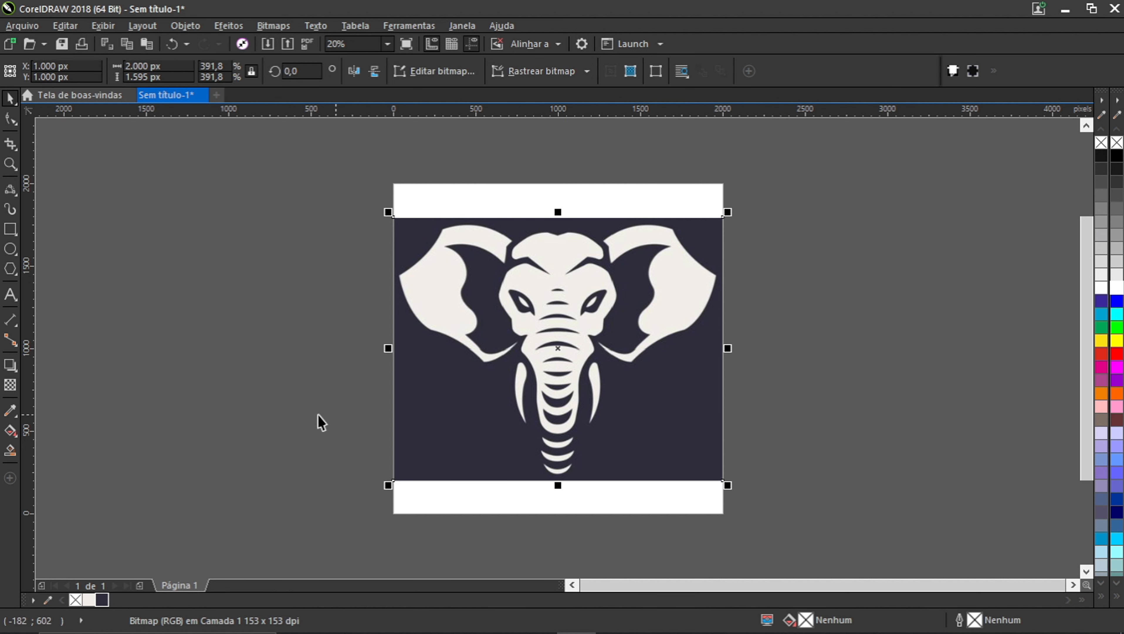
left_click(10, 384)
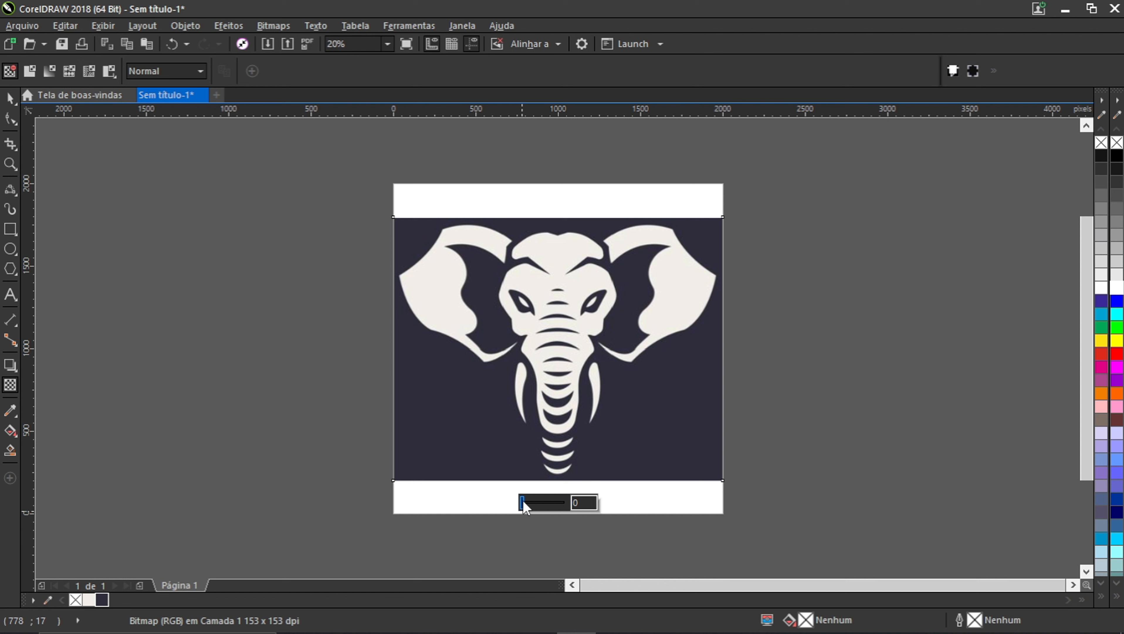
left_click_drag(522, 502, 554, 509)
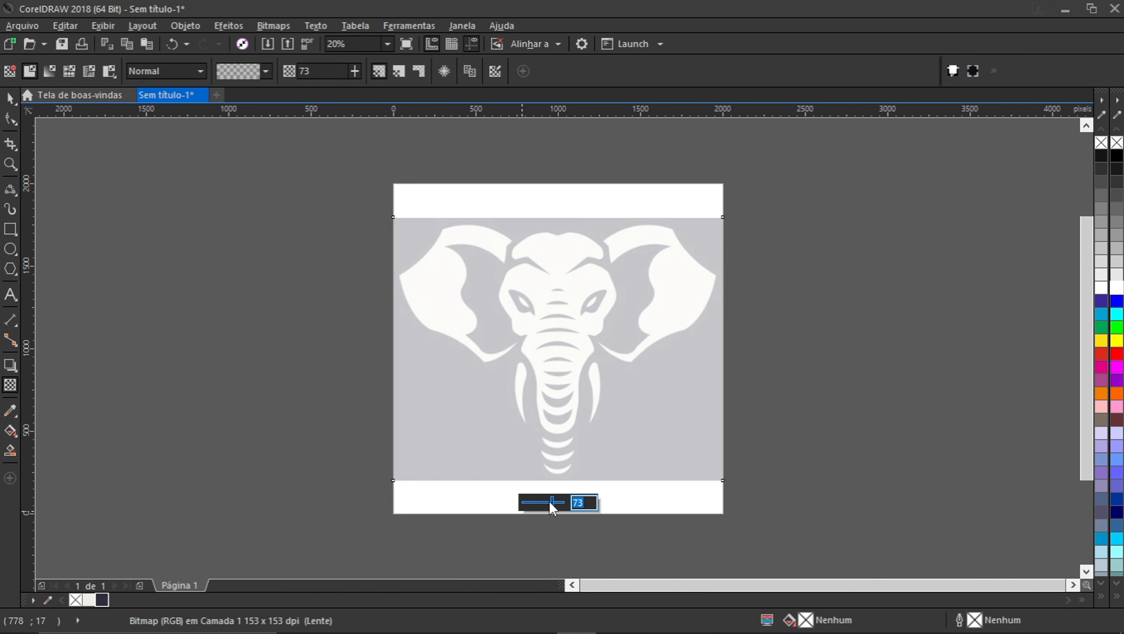
type("80")
key("Return")
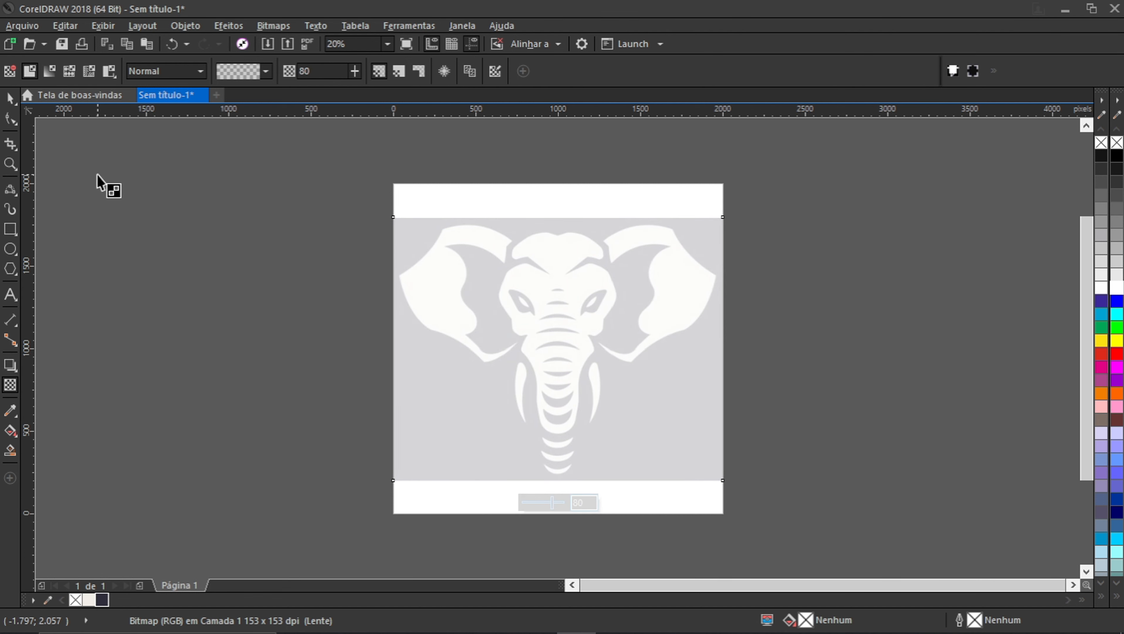
left_click(10, 99)
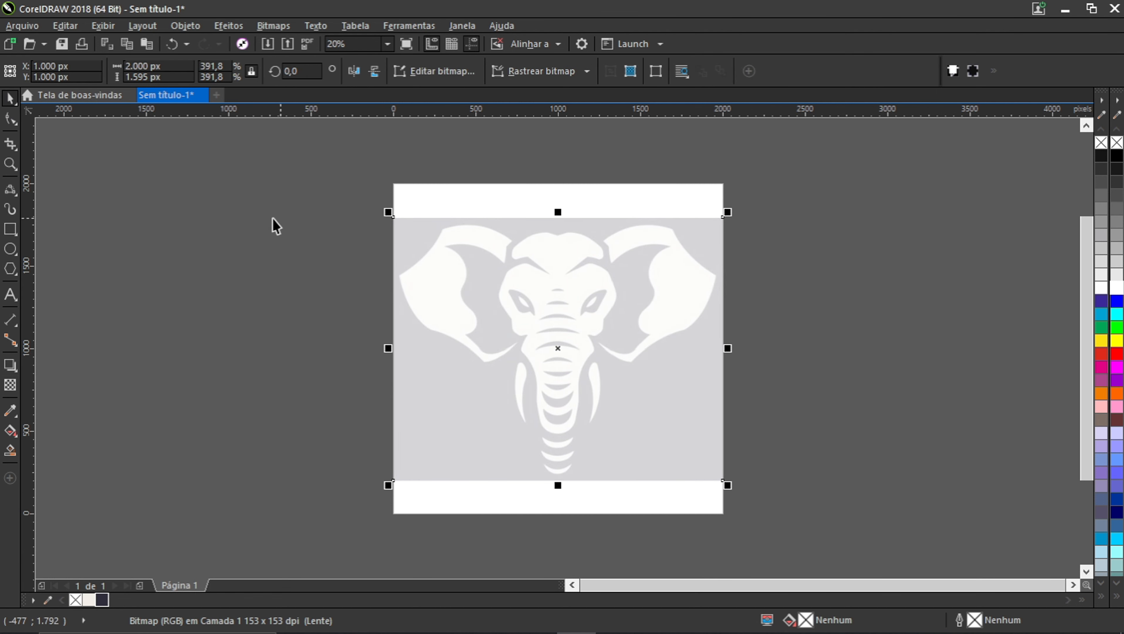
left_click(266, 225)
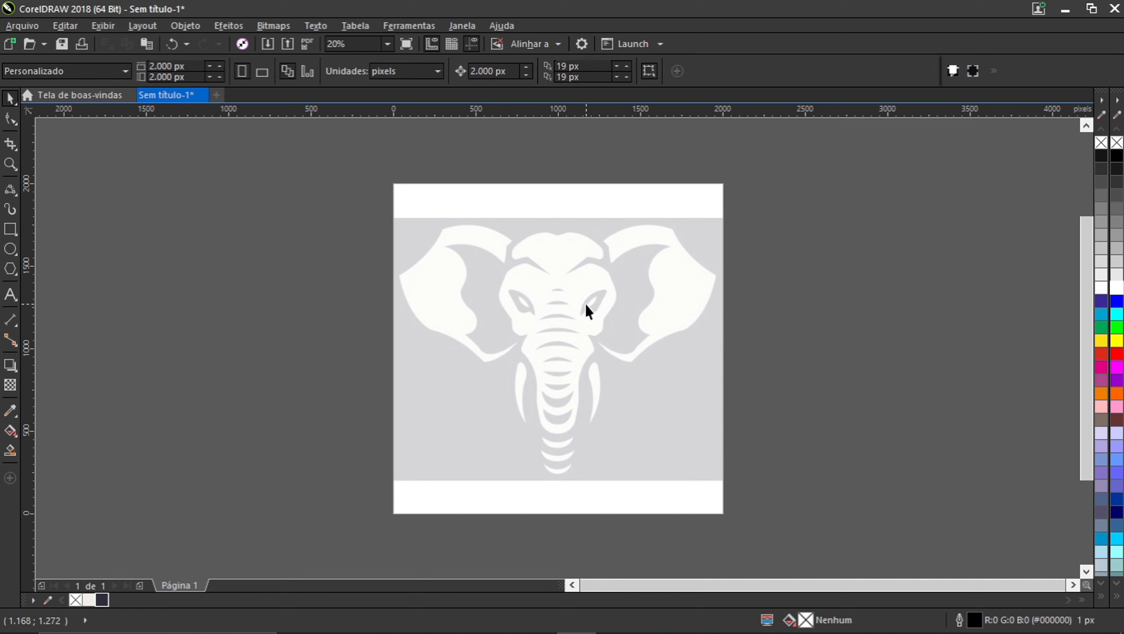
Step: Centre the elephant bitmap on the page and lock it in place
left_click(582, 340)
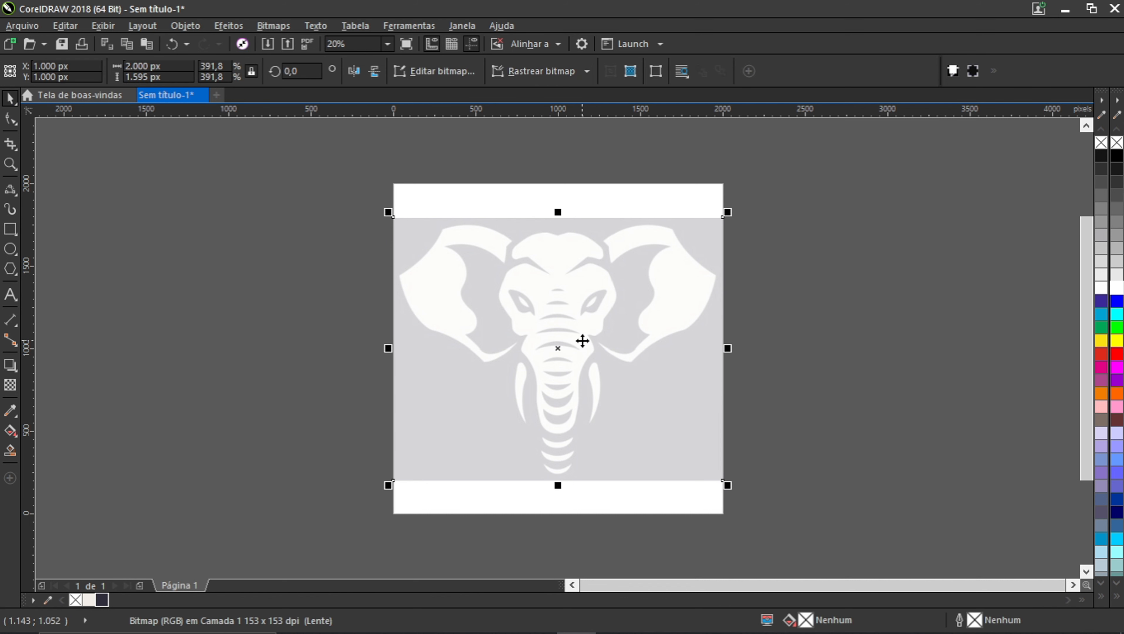
left_click_drag(582, 341, 514, 372)
key("p")
right_click(508, 369)
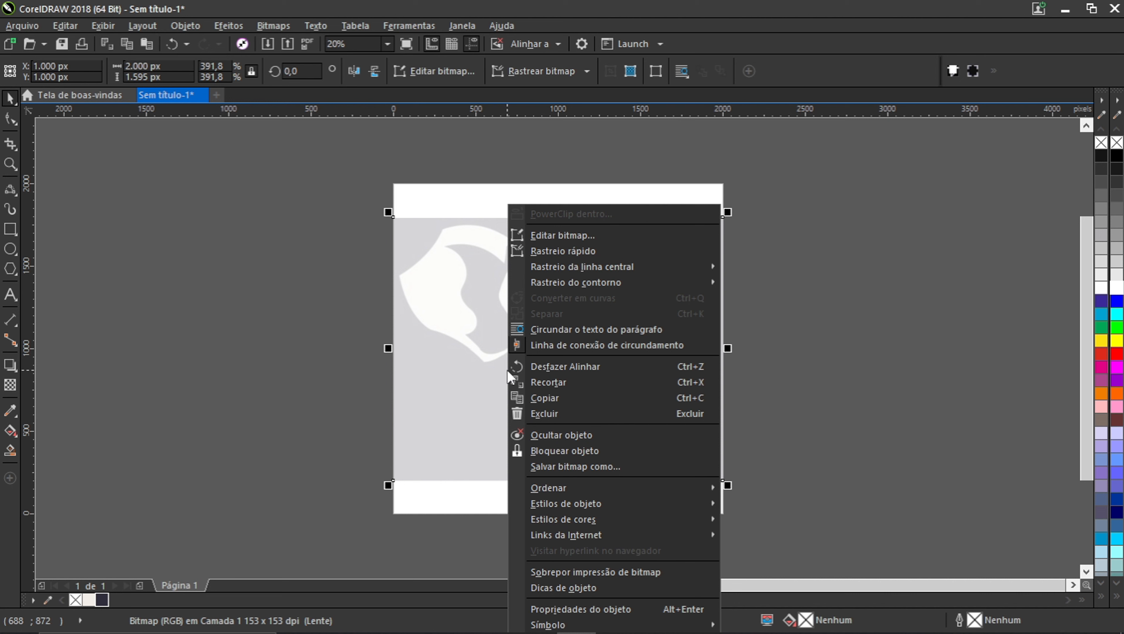
left_click(580, 453)
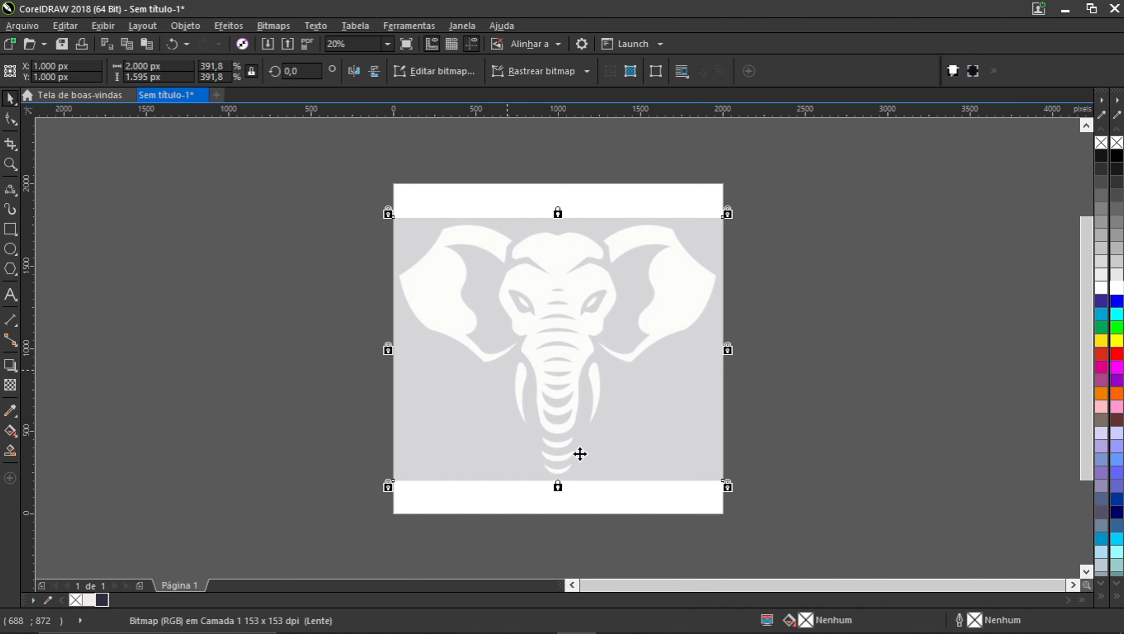
left_click(825, 434)
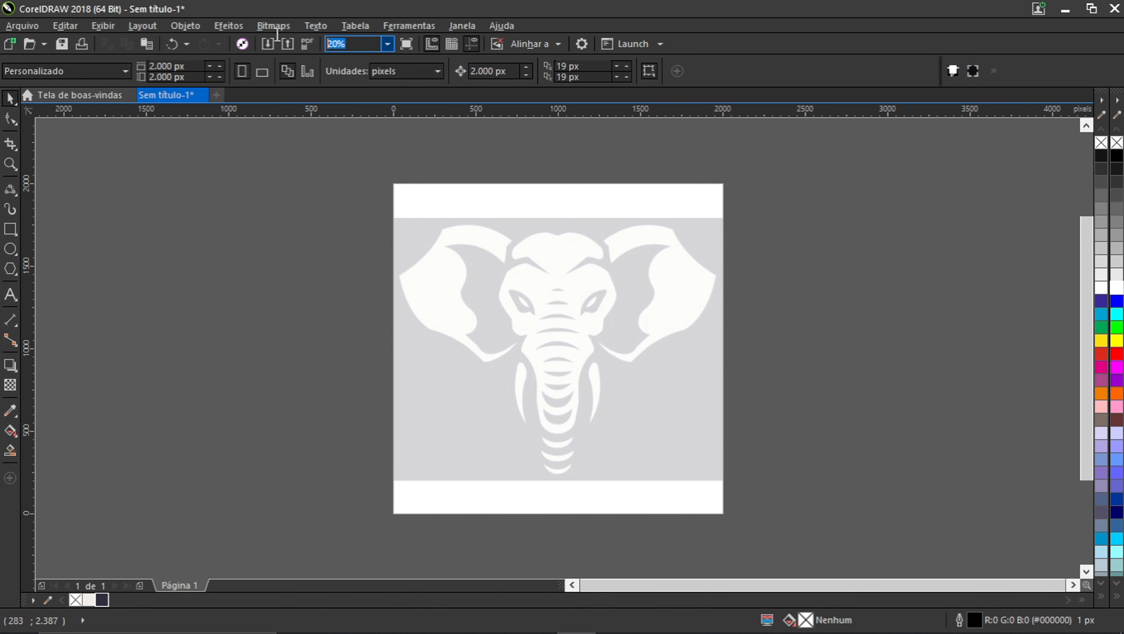
Step: Set the zoom level to 30% and examine the outlines of the elephant's forehead, eyes and ears up close
type("30")
key("Return")
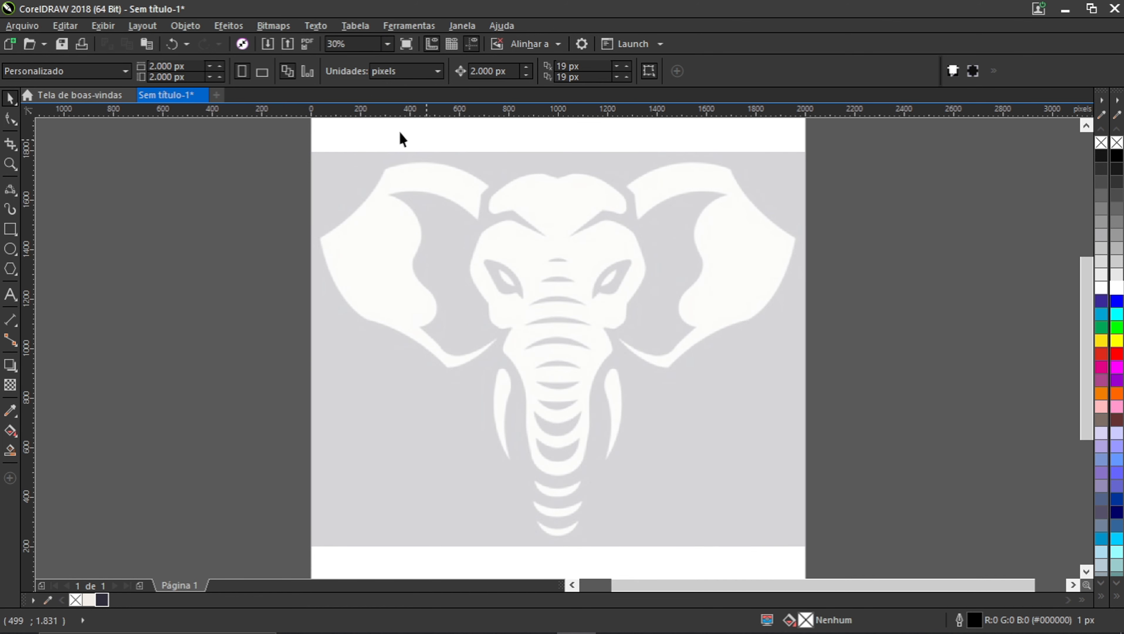
scroll(562, 190, "up", 4)
scroll(551, 173, "down", 2)
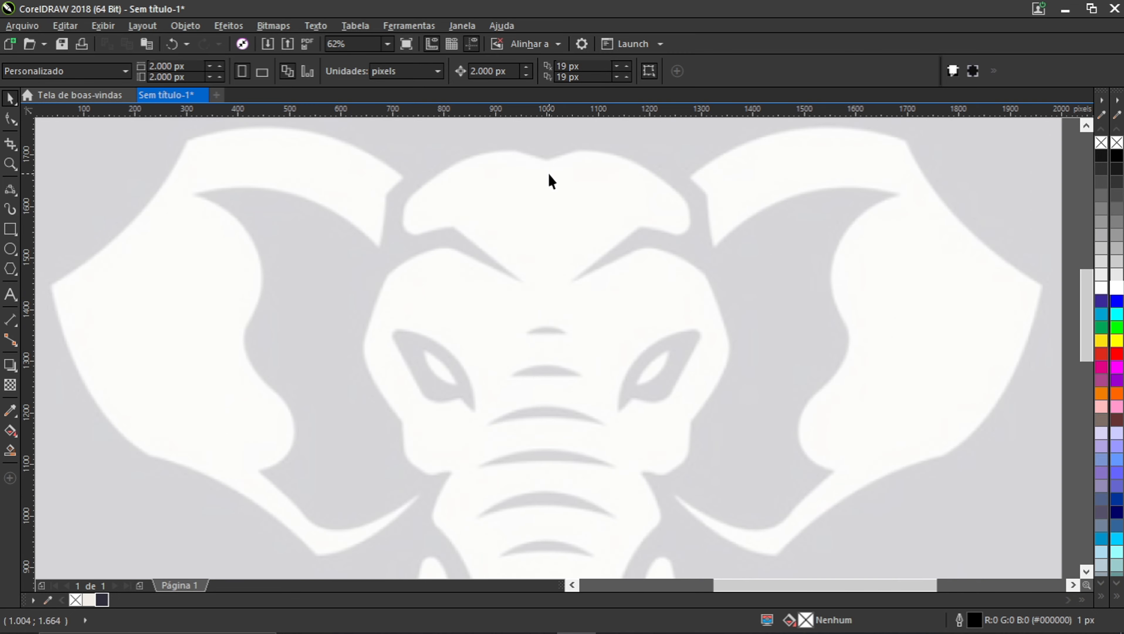
mouse_move(547, 172)
left_mouse_down()
mouse_move(535, 244)
mouse_move(584, 217)
left_mouse_up()
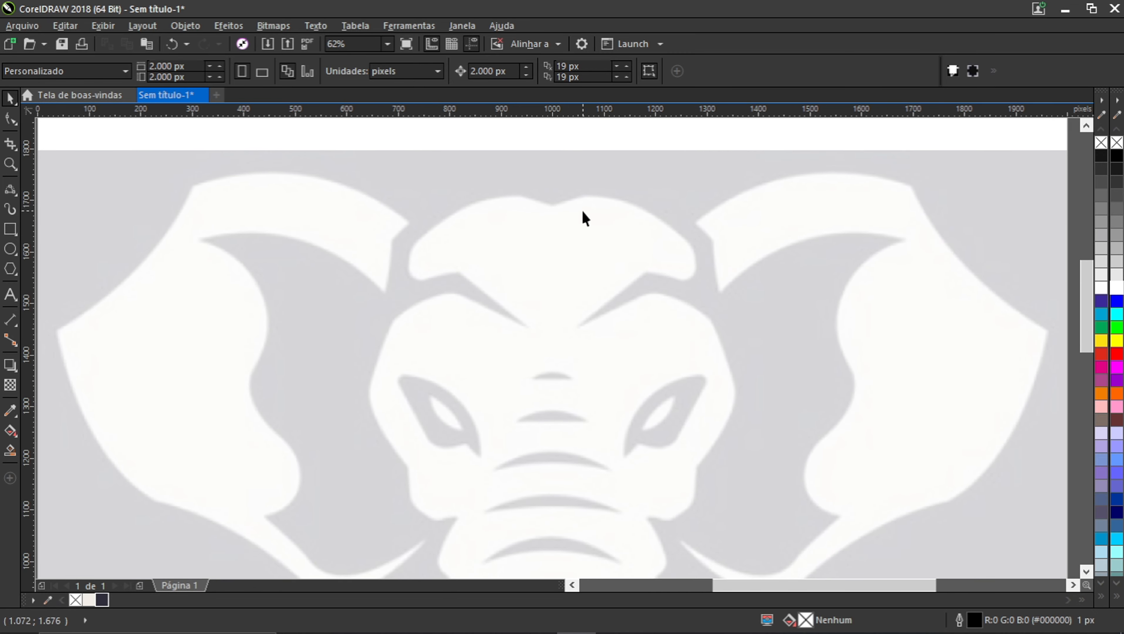
scroll(560, 251, "down", 3)
scroll(522, 271, "up", 4)
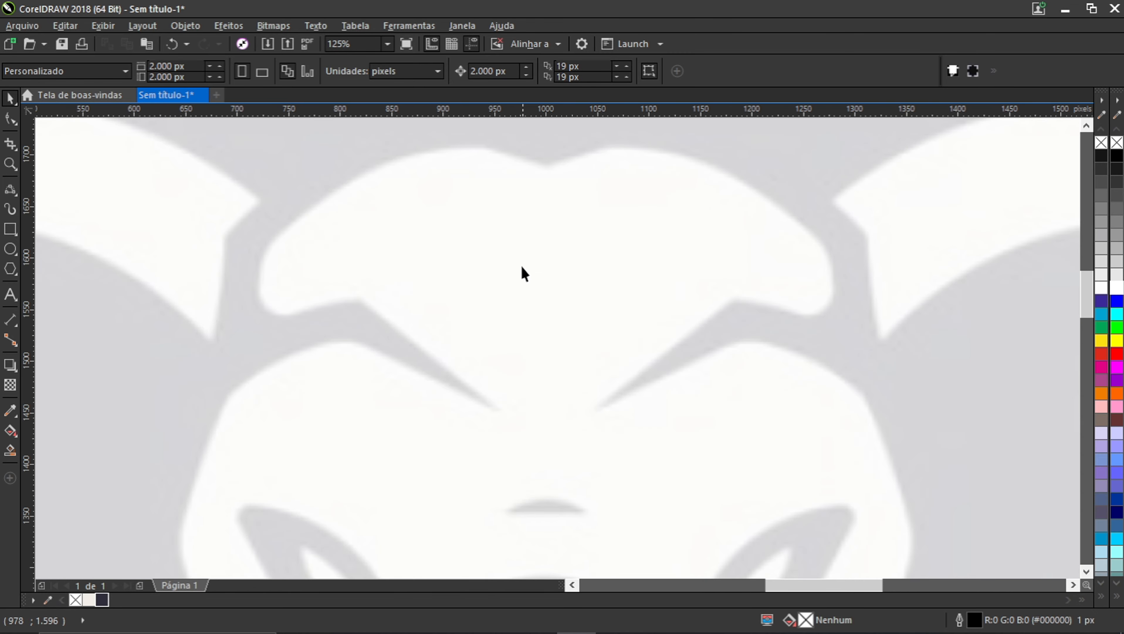
scroll(529, 243, "down", 3)
scroll(530, 279, "up", 3)
scroll(486, 217, "down", 5)
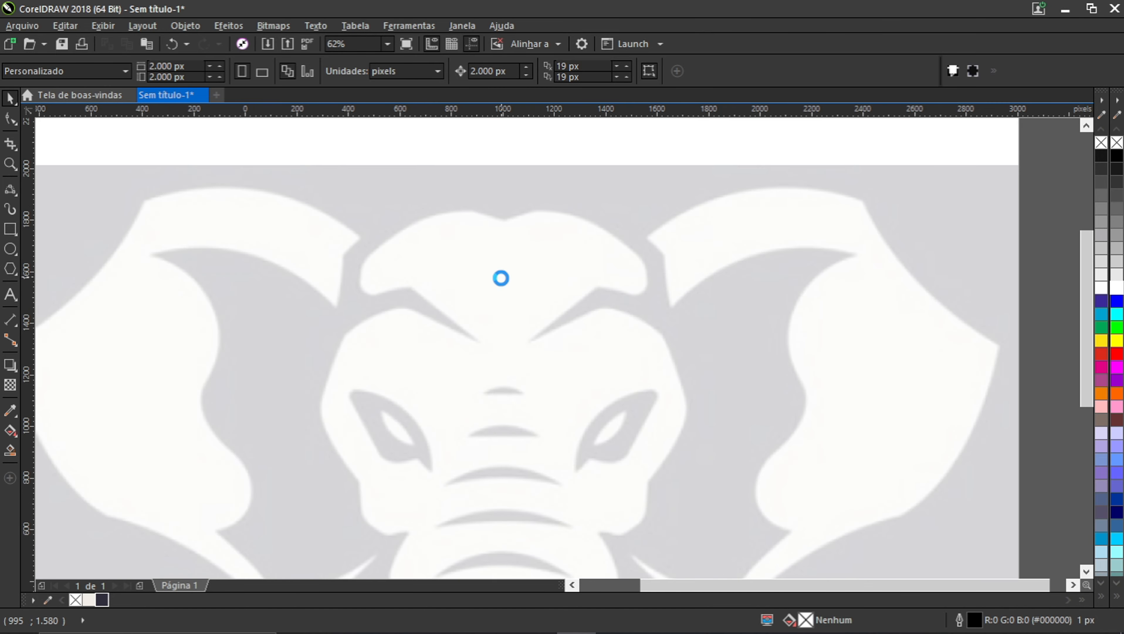
left_click_drag(505, 328, 503, 252)
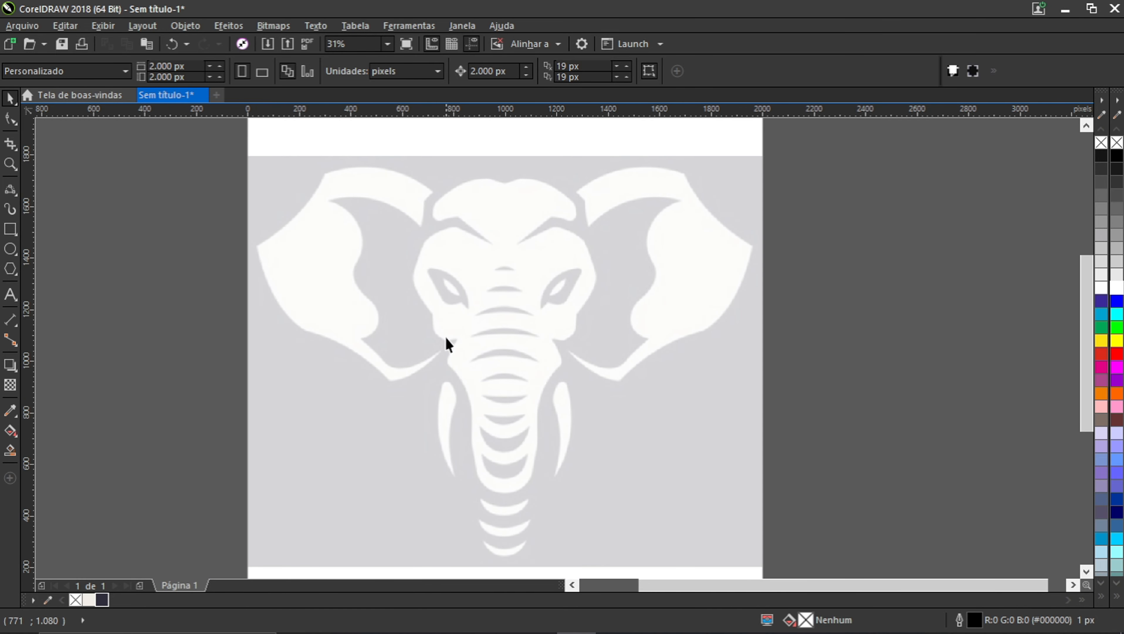
scroll(523, 181, "up", 2)
scroll(481, 180, "up", 2)
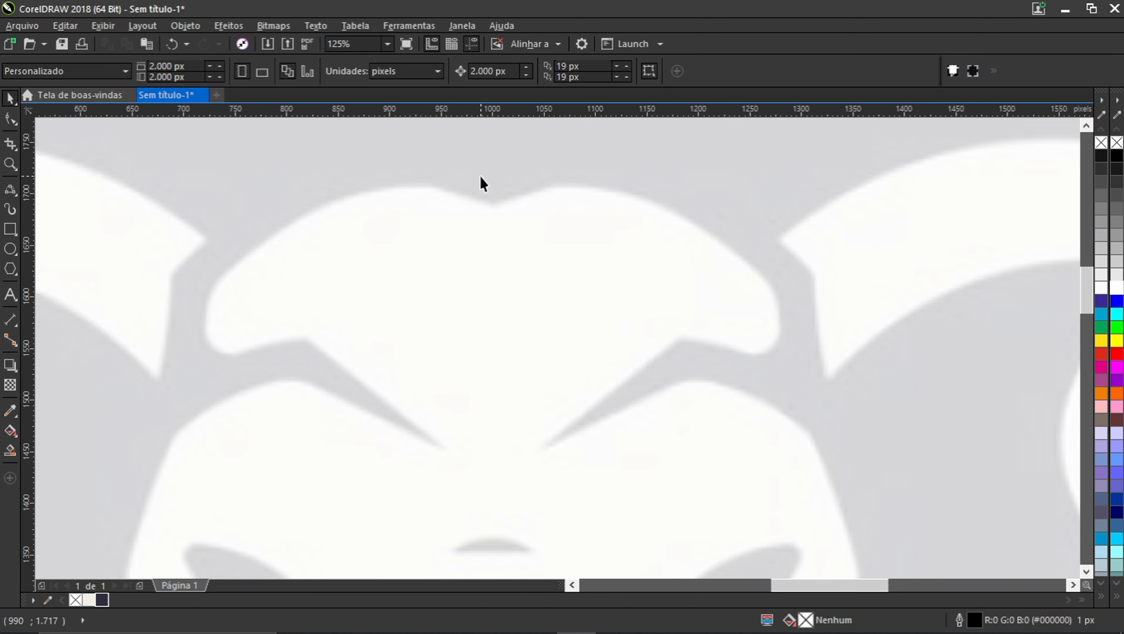
scroll(479, 186, "down", 2)
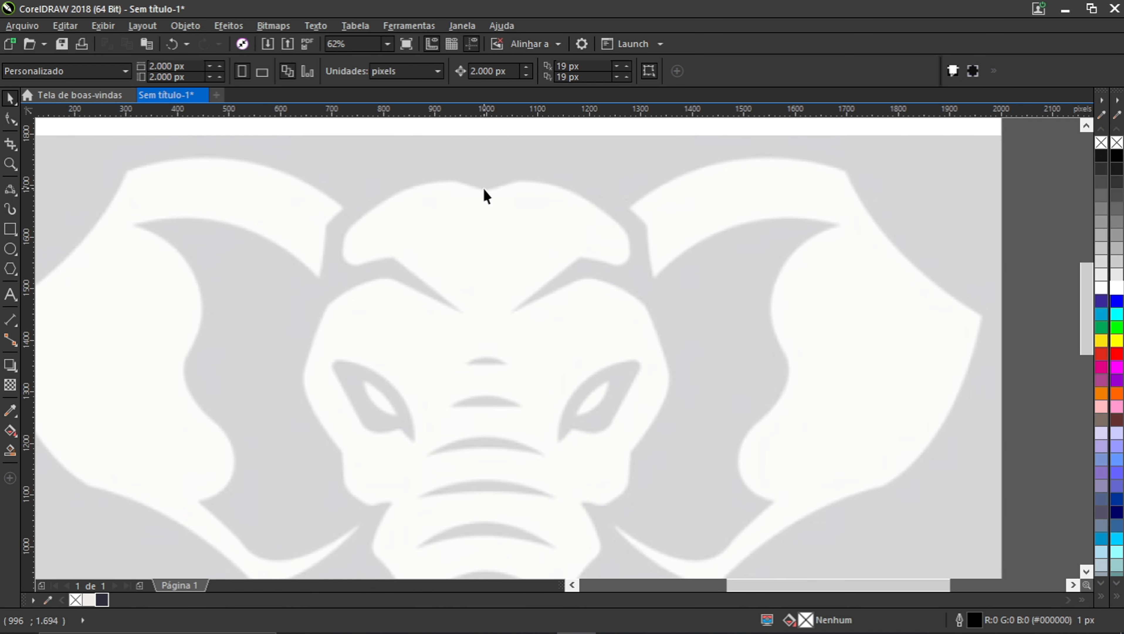
Step: Create a new symmetry with one vertical mirror line over the elephant drawing
left_click(176, 25)
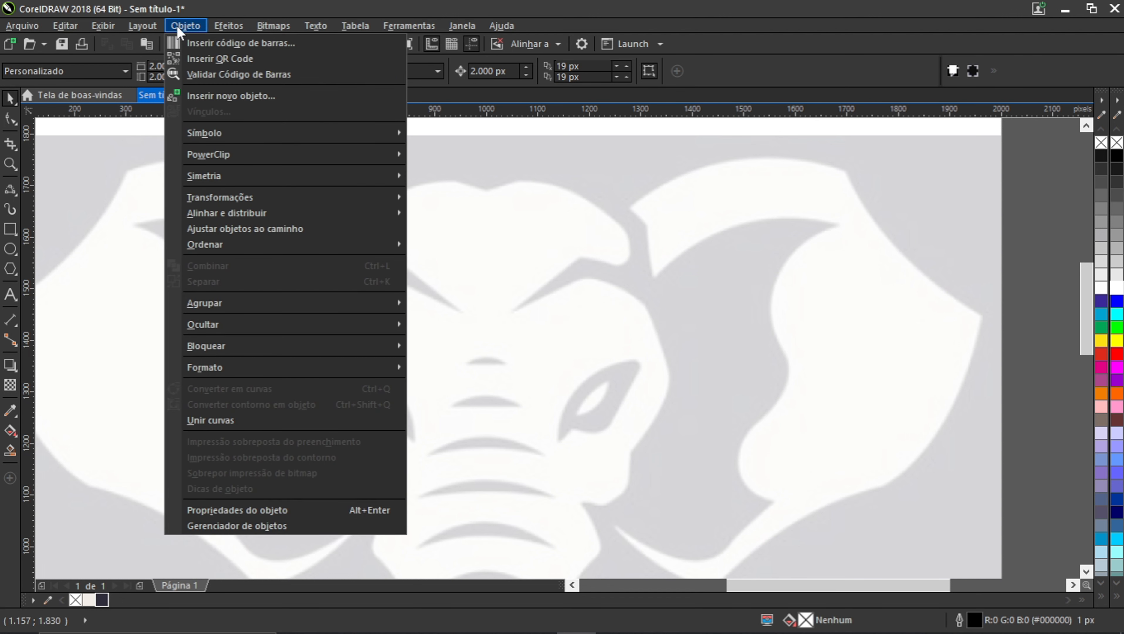
mouse_move(306, 183)
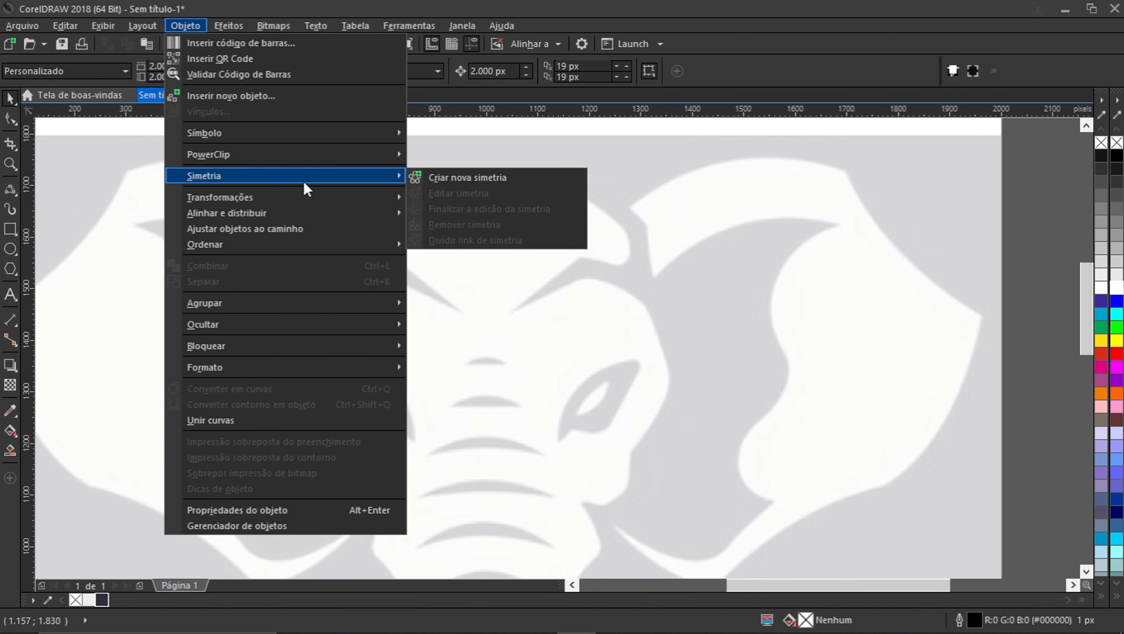
left_click(439, 176)
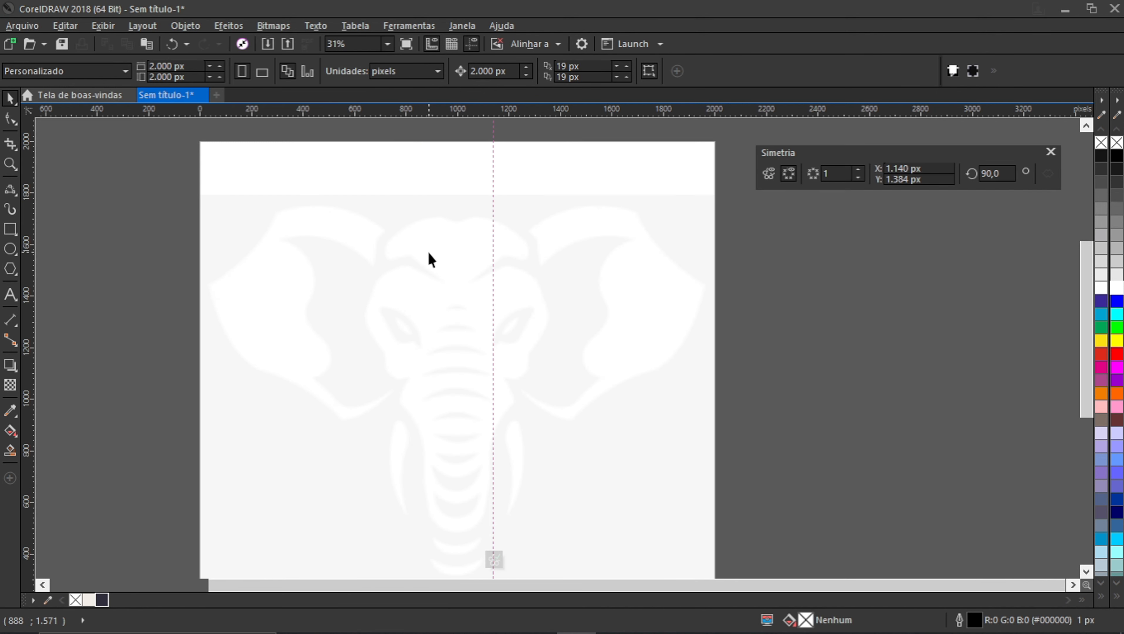
Step: Move the vertical symmetry line to X 1,000 px, through the middle of the elephant's forehead and trunk, and deselect it
scroll(447, 238, "up", 2)
scroll(518, 271, "down", 2)
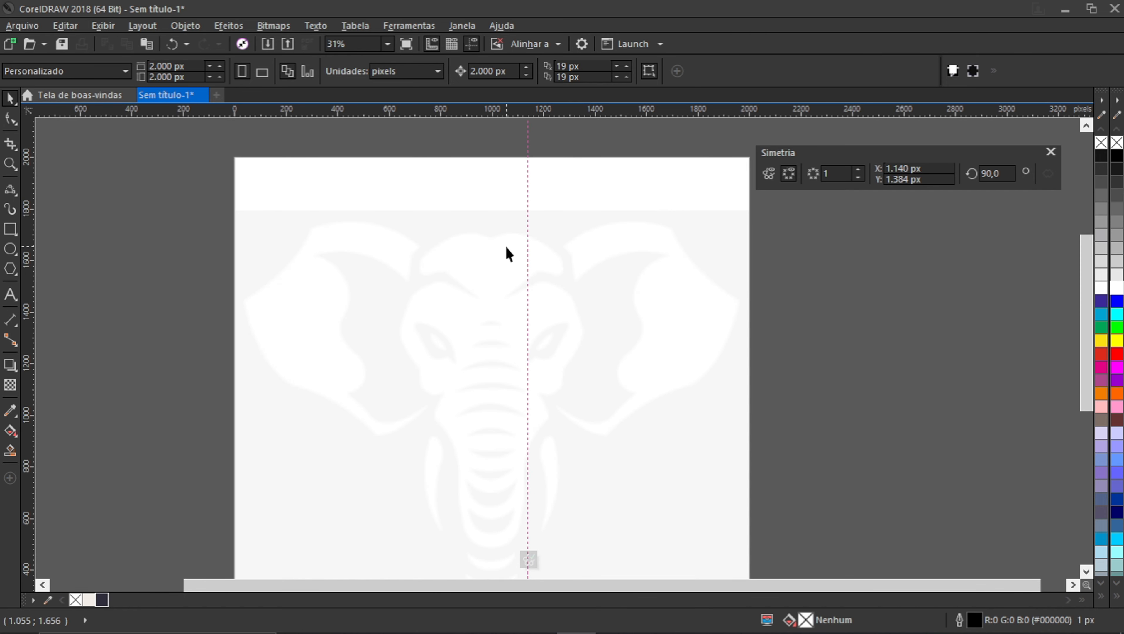
left_click_drag(525, 190, 524, 244)
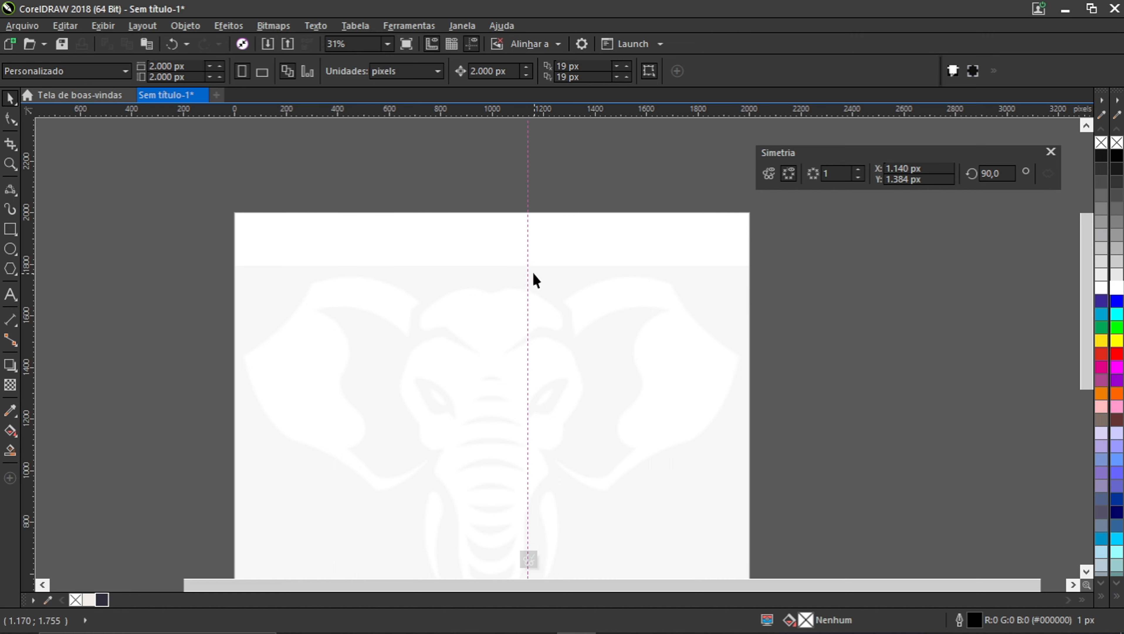
scroll(532, 270, "up", 1)
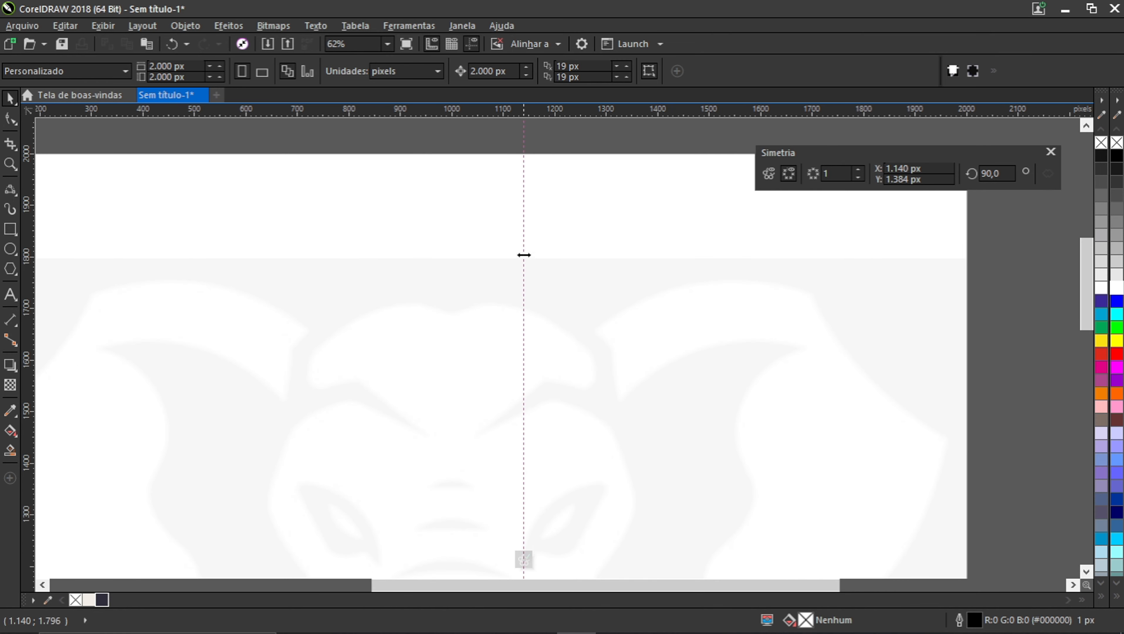
left_click_drag(522, 243, 452, 260)
scroll(438, 260, "down", 1)
left_click_drag(416, 355, 421, 284)
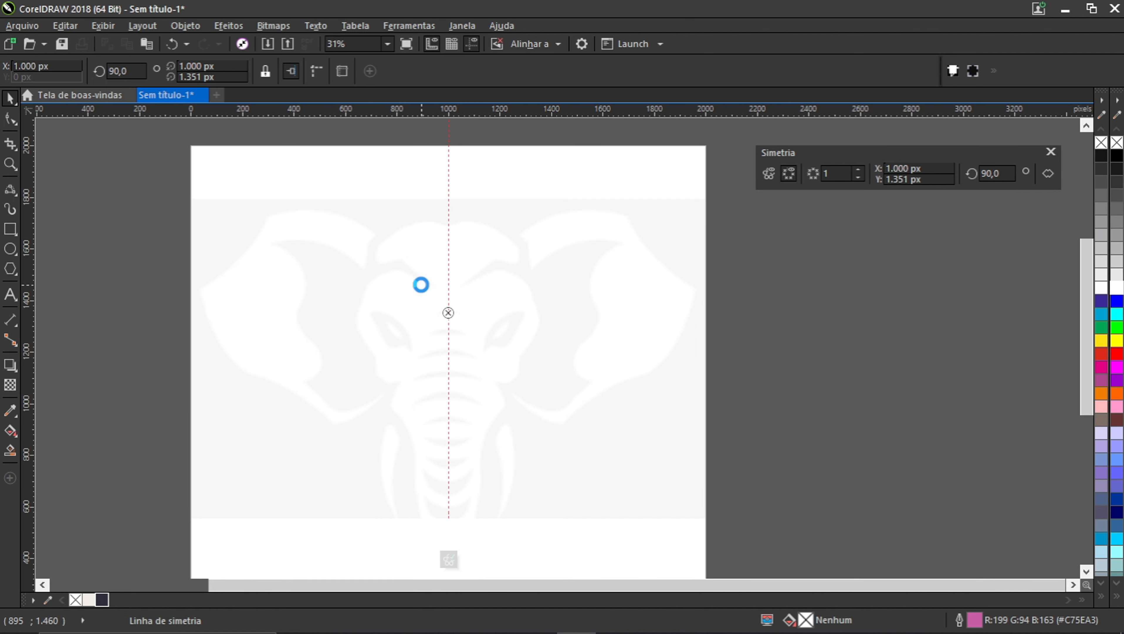
left_click(328, 406)
scroll(312, 297, "down", 2)
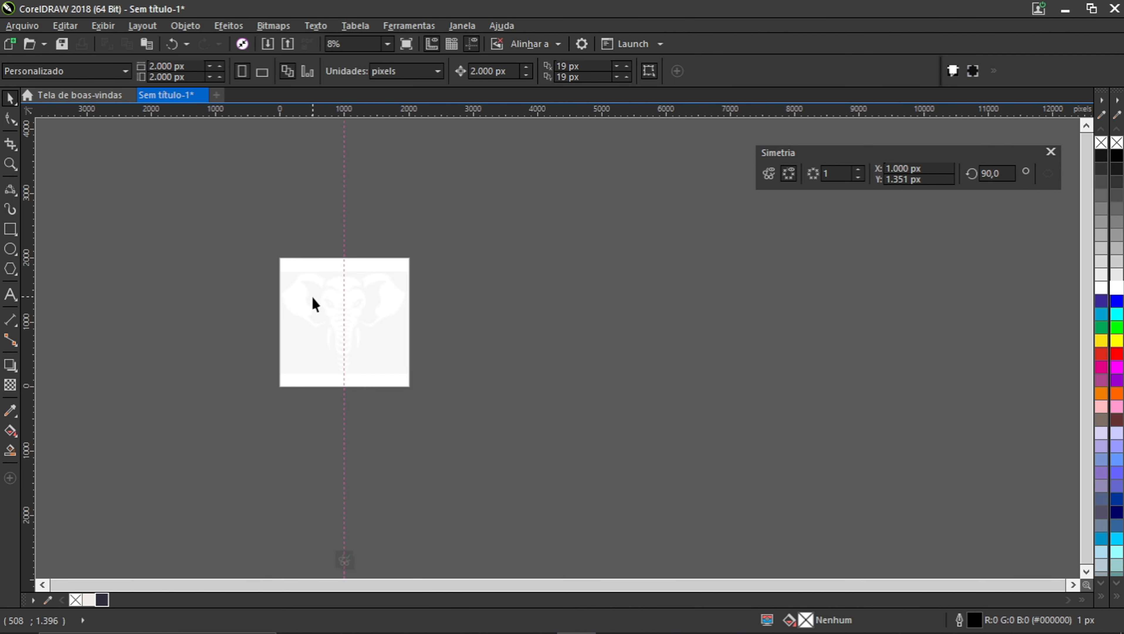
scroll(312, 297, "up", 2)
left_click_drag(313, 308, 319, 328)
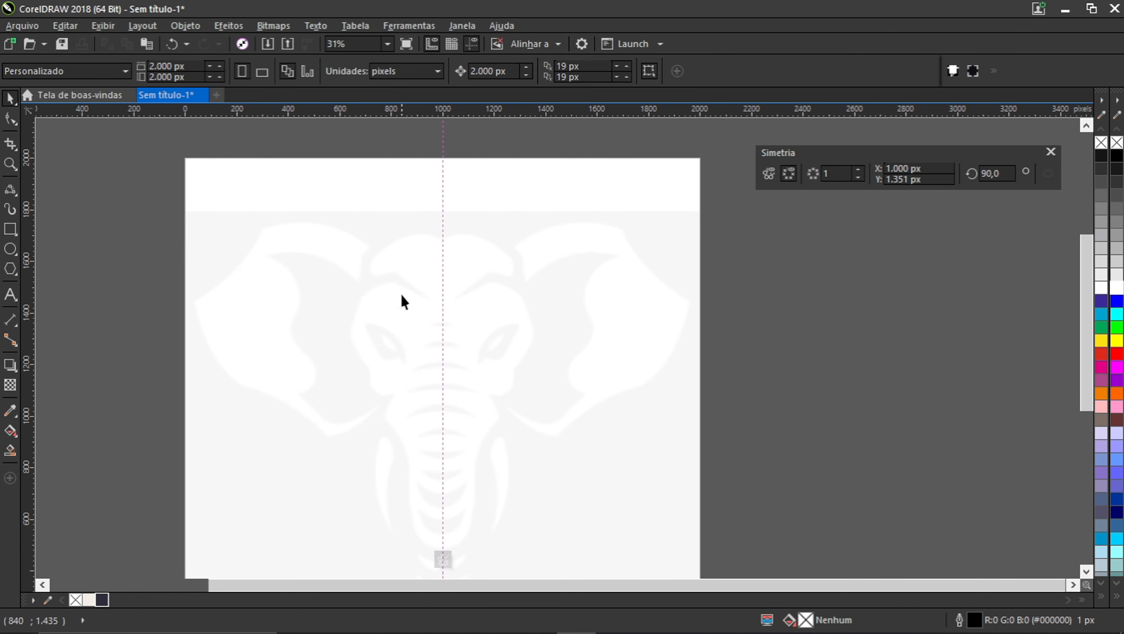
Step: Shift the floating Symmetry toolbar slightly away from the drawing and activate the Pen tool
scroll(410, 236, "up", 1)
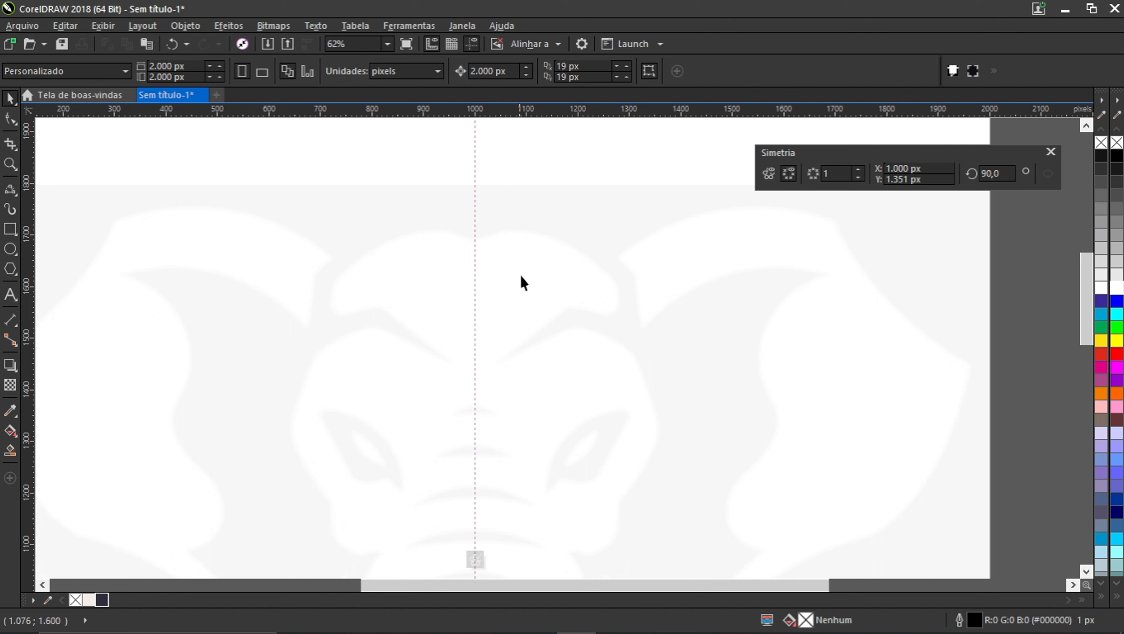
left_click_drag(460, 216, 462, 269)
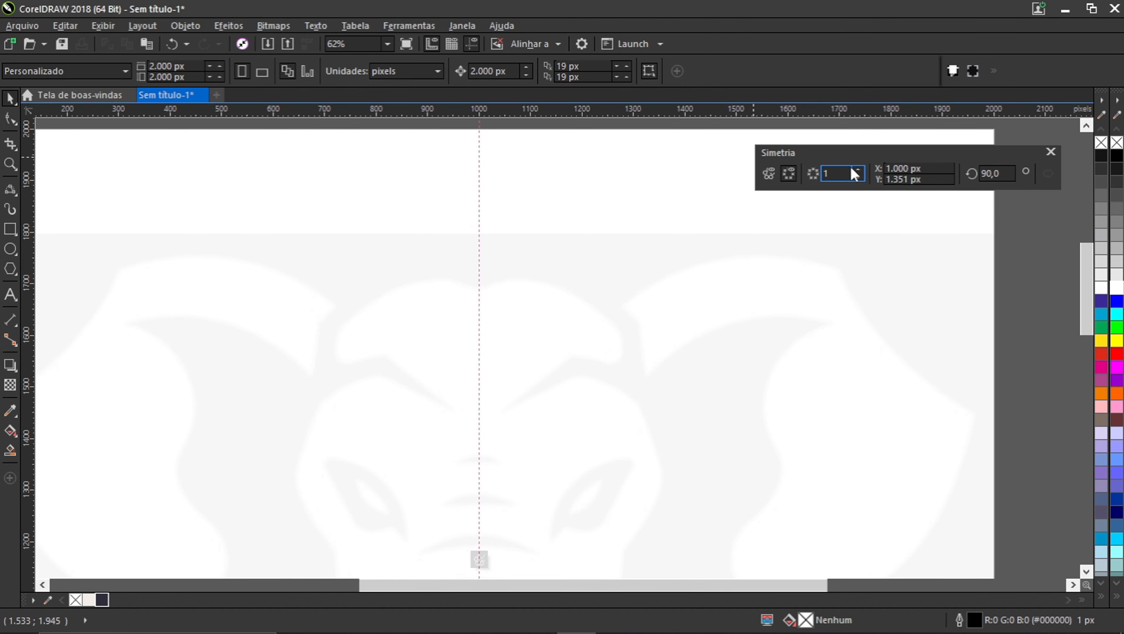
left_click_drag(835, 160, 863, 150)
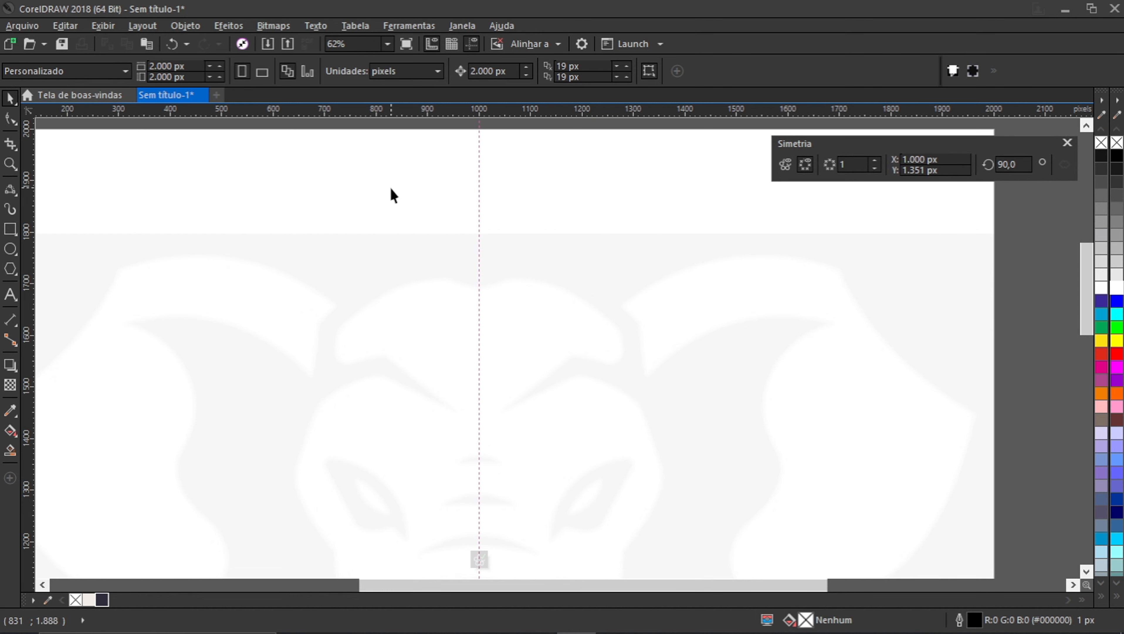
scroll(390, 194, "down", 3)
scroll(449, 249, "up", 3)
scroll(423, 229, "up", 2)
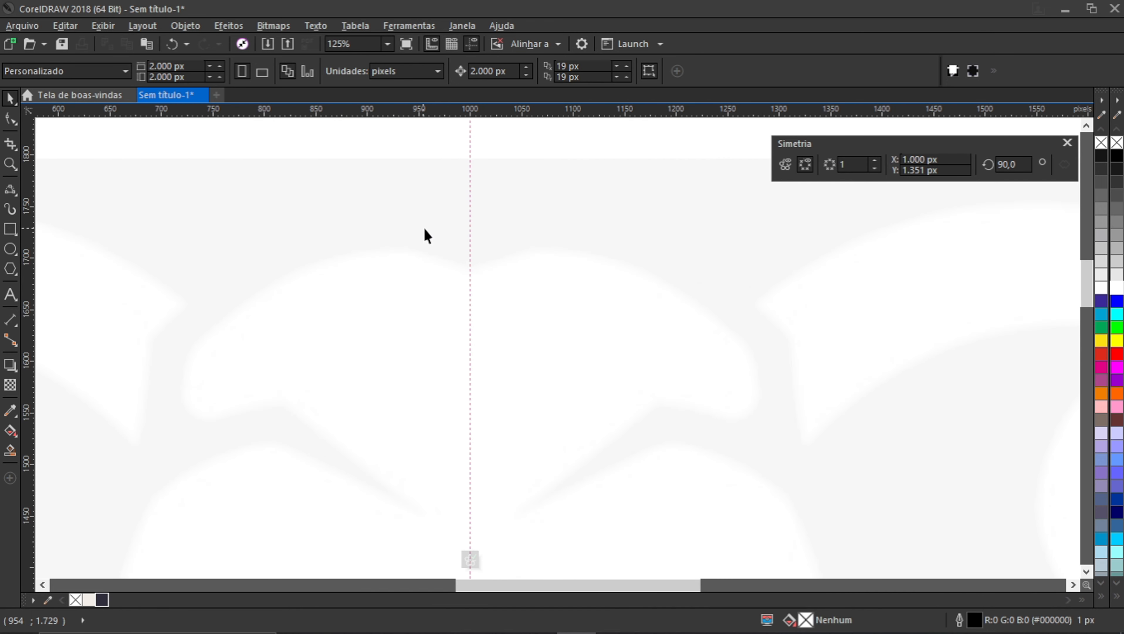
left_click(16, 195)
left_click(44, 233)
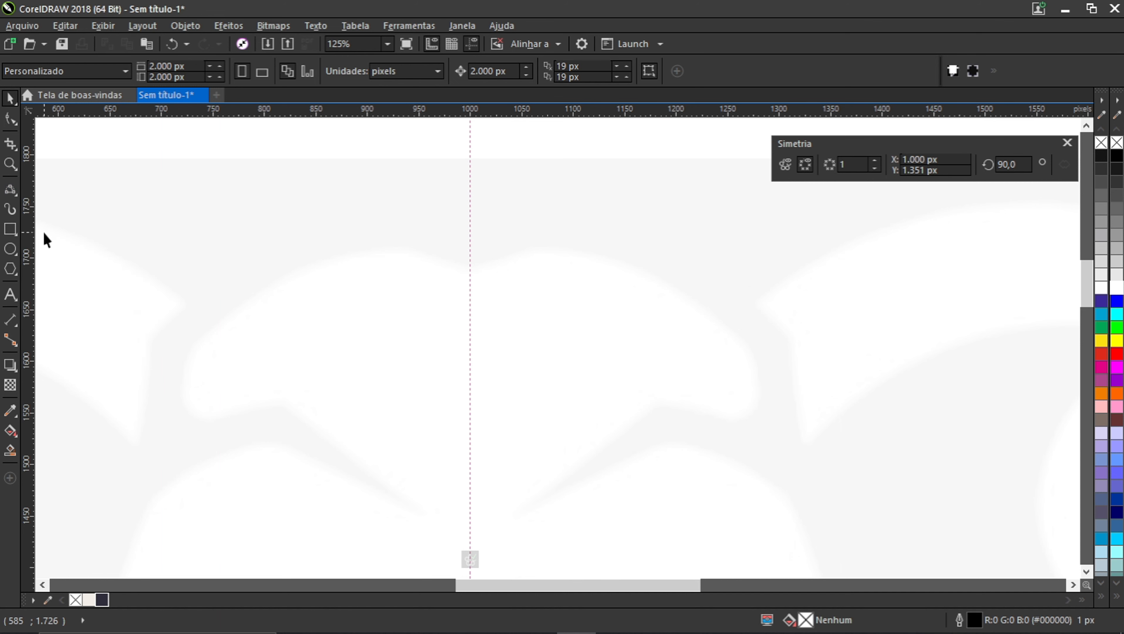
left_click(16, 194)
left_click(63, 239)
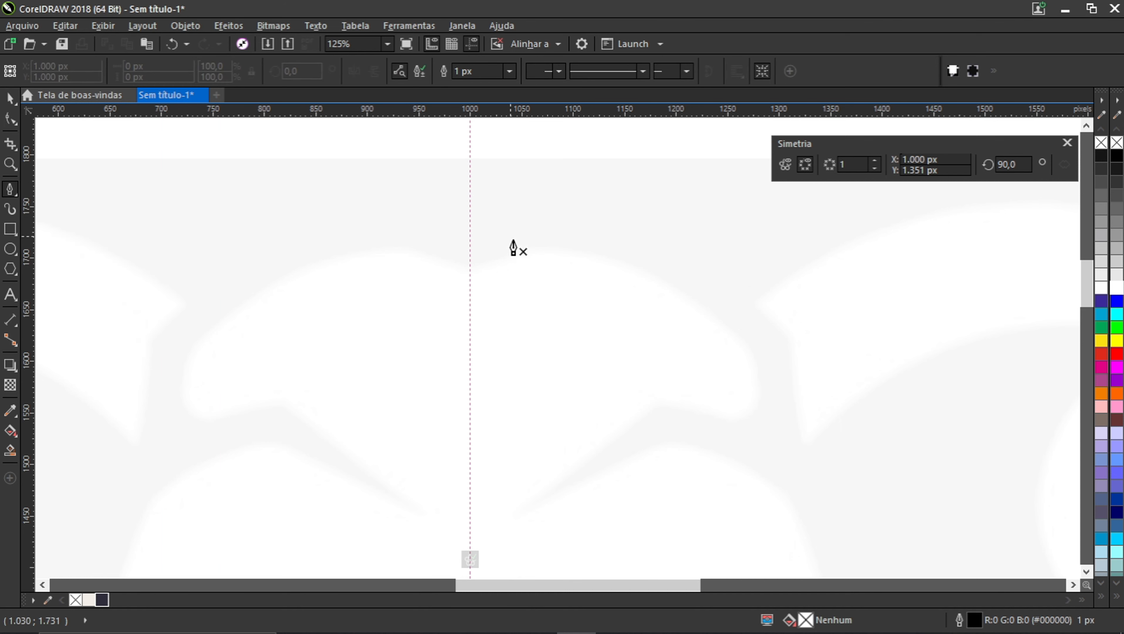
Step: Examine the elephant's forehead, ears, eyes and trunk on both sides of the symmetry line, from overview to close-up
scroll(486, 253, "down", 4)
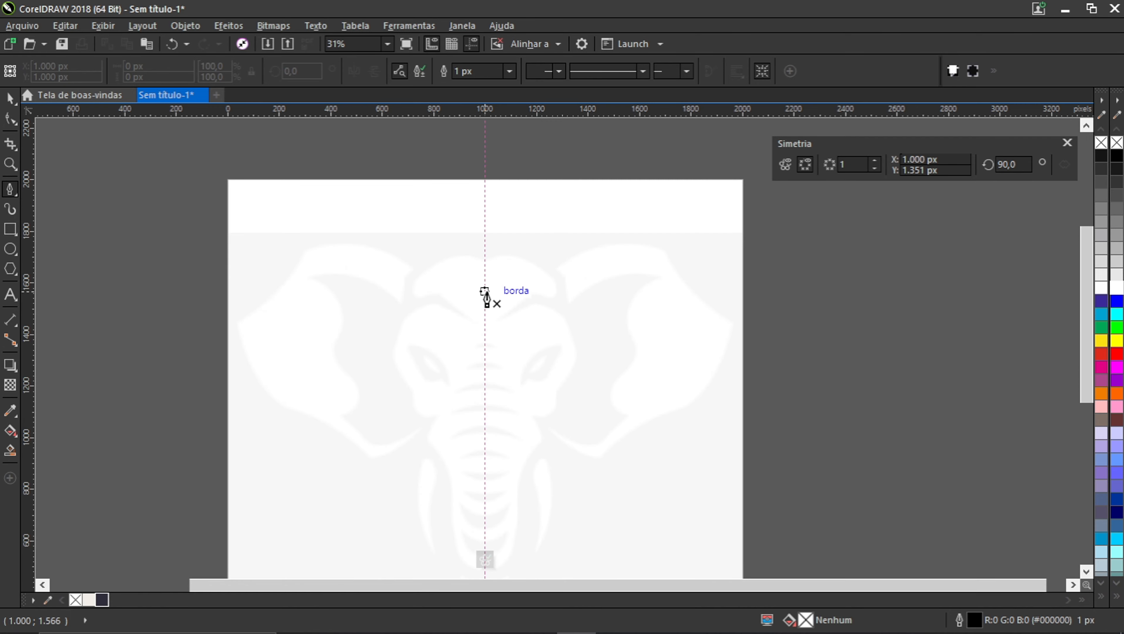
scroll(487, 296, "up", 3)
scroll(477, 247, "down", 2)
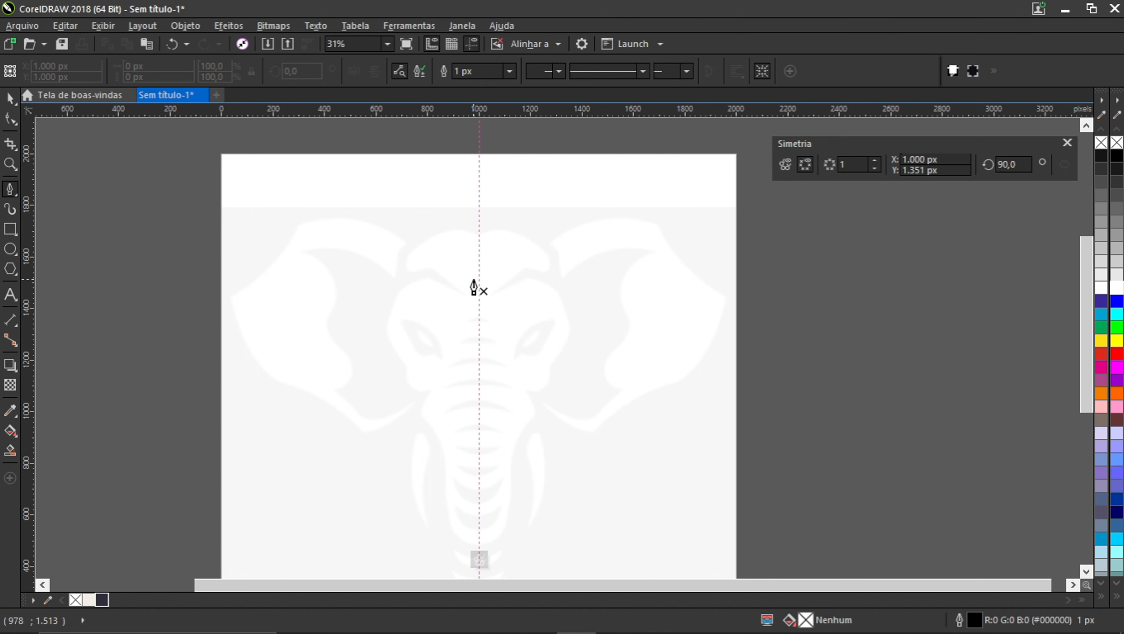
scroll(477, 284, "up", 2)
scroll(477, 279, "down", 2)
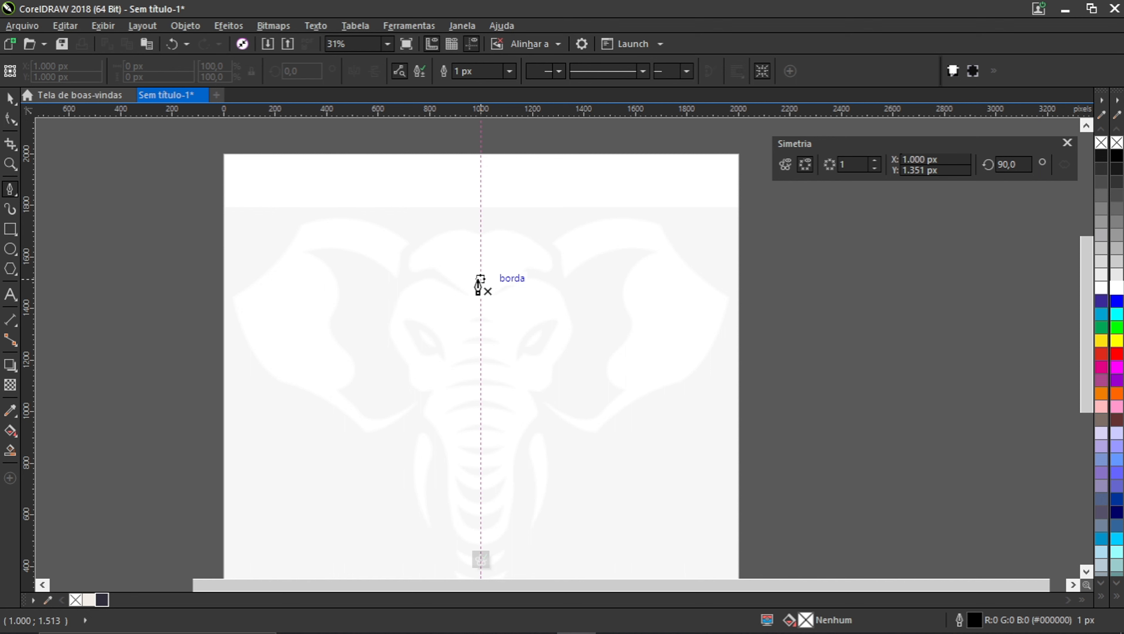
scroll(490, 246, "up", 2)
scroll(406, 260, "down", 2)
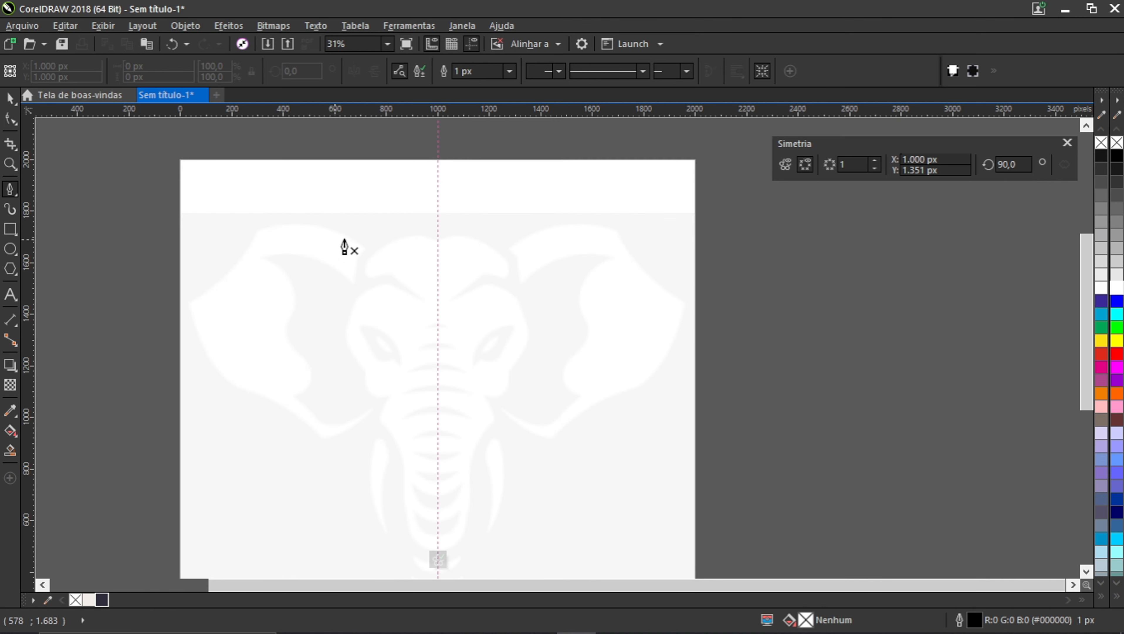
scroll(449, 235, "up", 2)
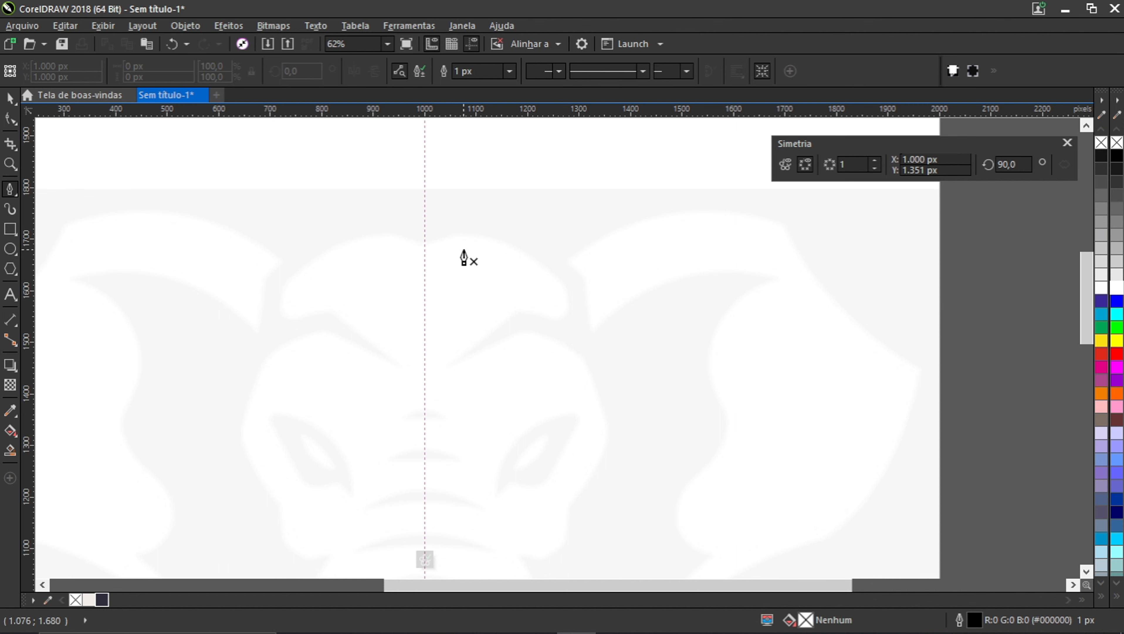
scroll(463, 258, "down", 2)
scroll(437, 260, "up", 2)
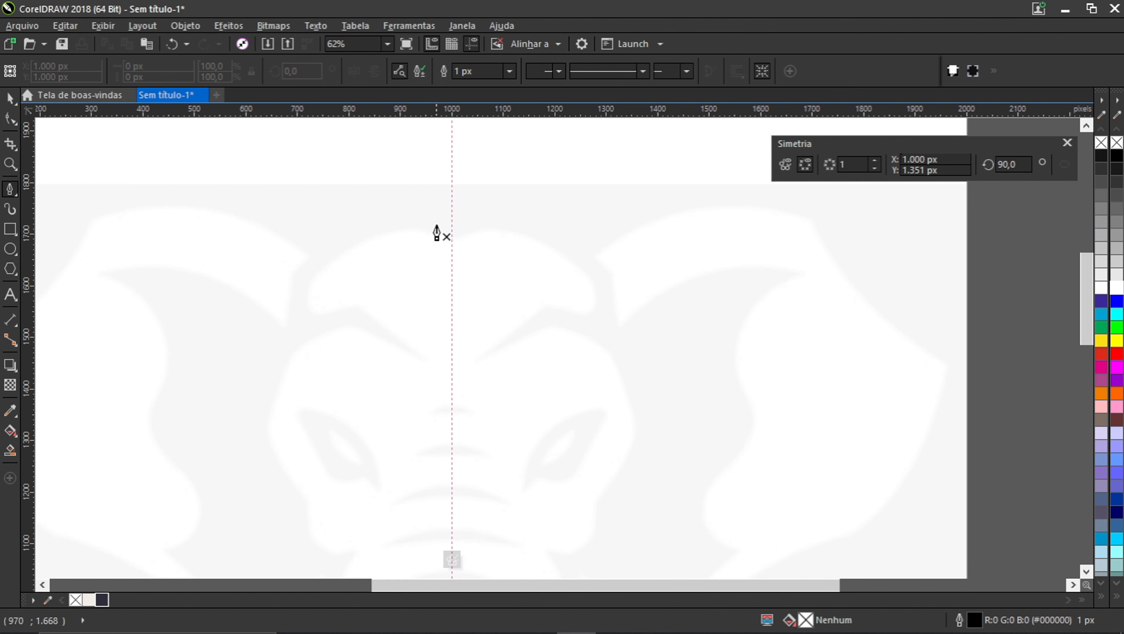
scroll(558, 250, "up", 1)
scroll(474, 259, "down", 2)
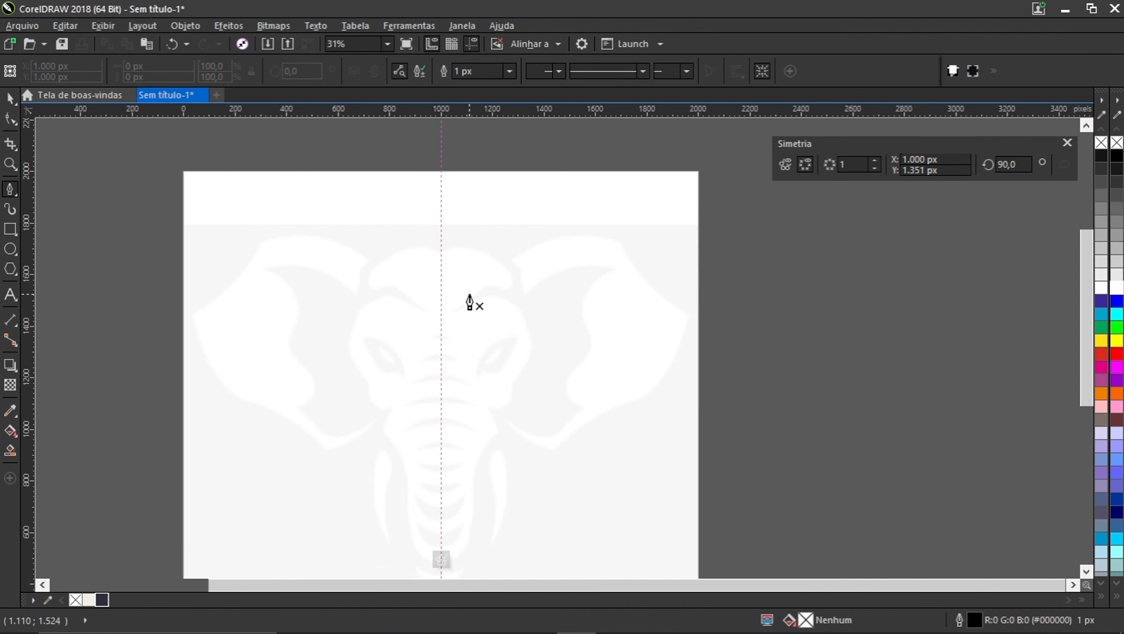
left_click_drag(419, 320, 456, 244)
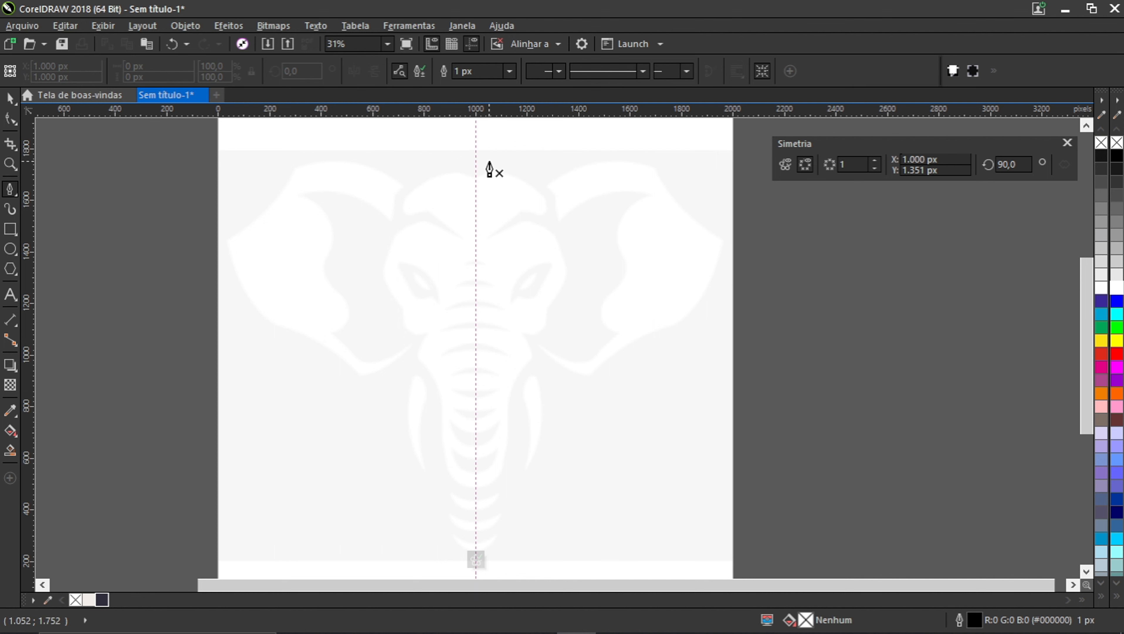
scroll(490, 170, "up", 1)
scroll(482, 167, "up", 1)
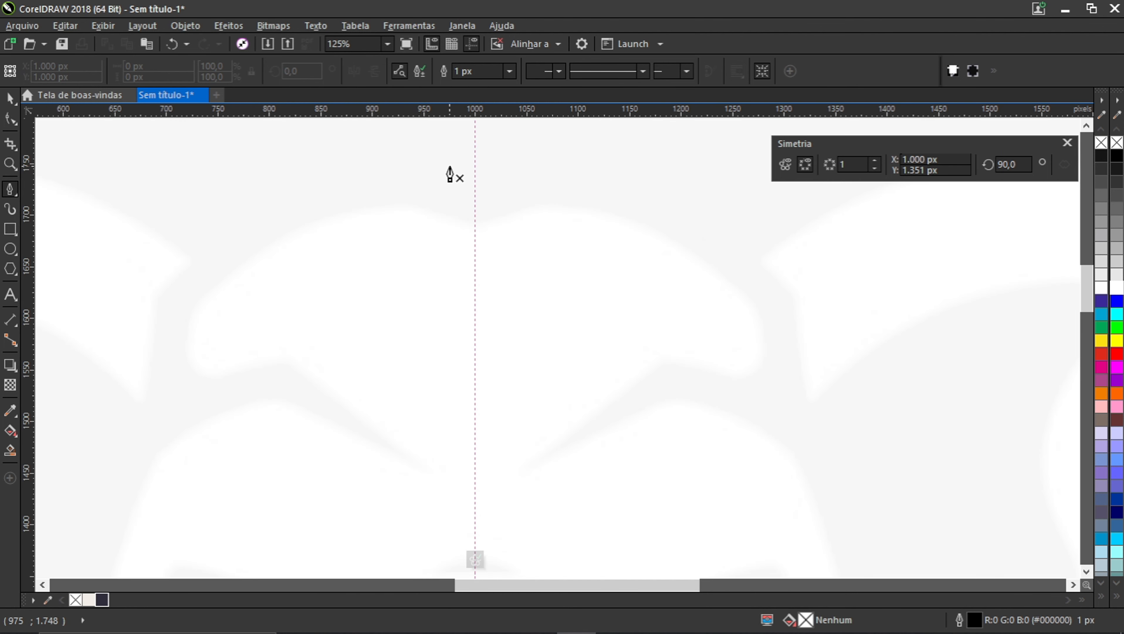
Step: Trace the forehead's right half with the Pen tool, from the symmetry line at about Y 1,690 px around to the brow's inner tip
left_click_drag(450, 169, 484, 201)
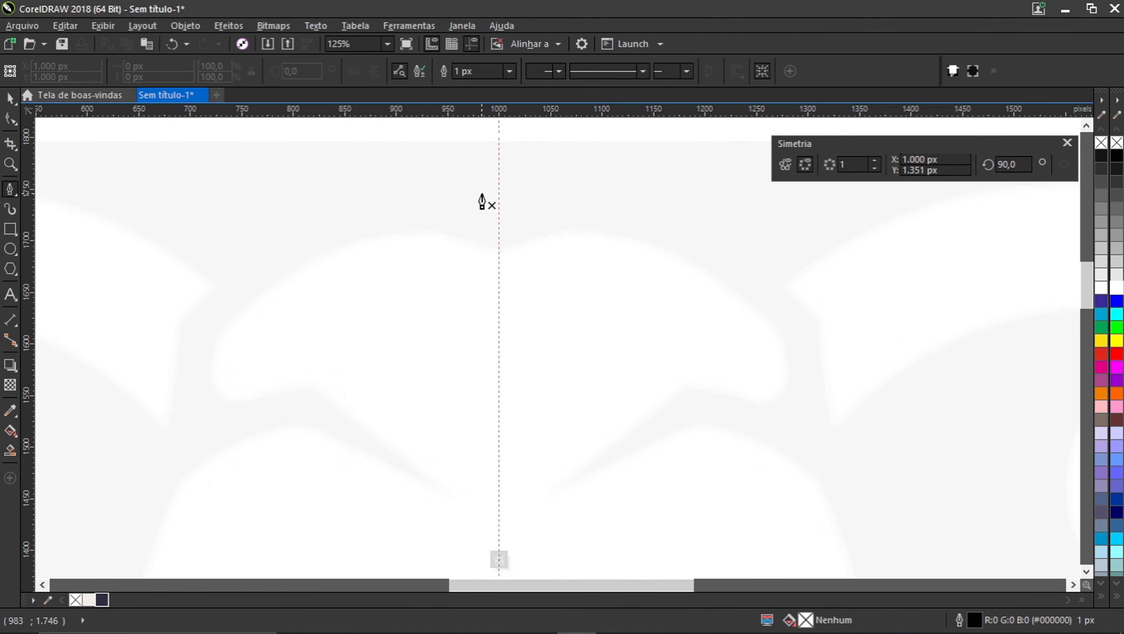
left_click(499, 252)
left_click_drag(556, 239, 587, 231)
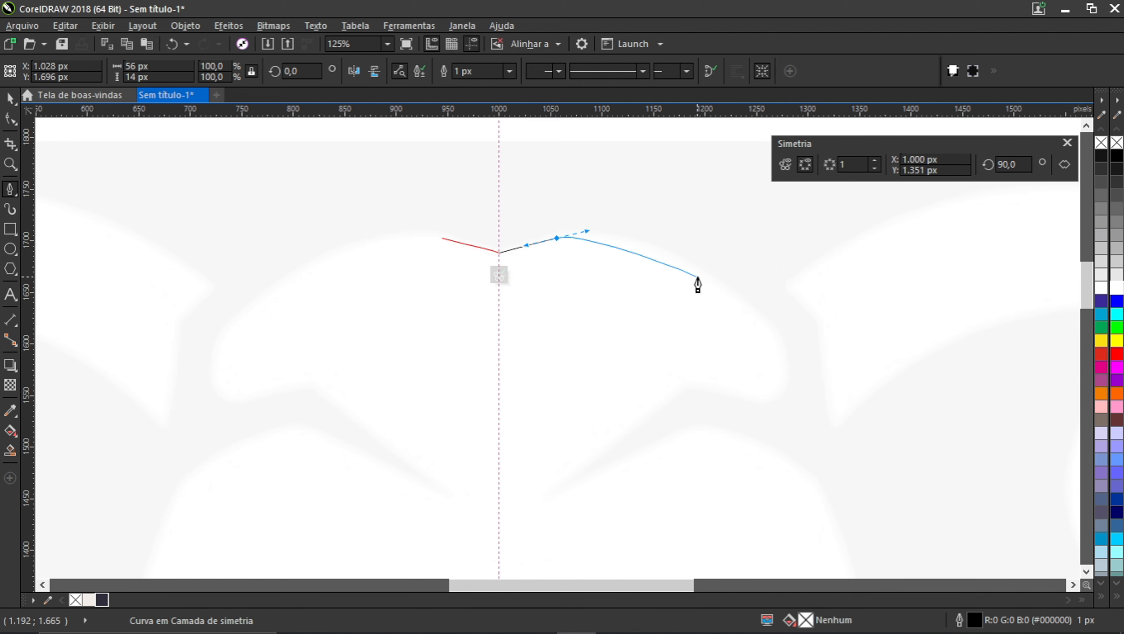
left_click_drag(703, 271, 751, 297)
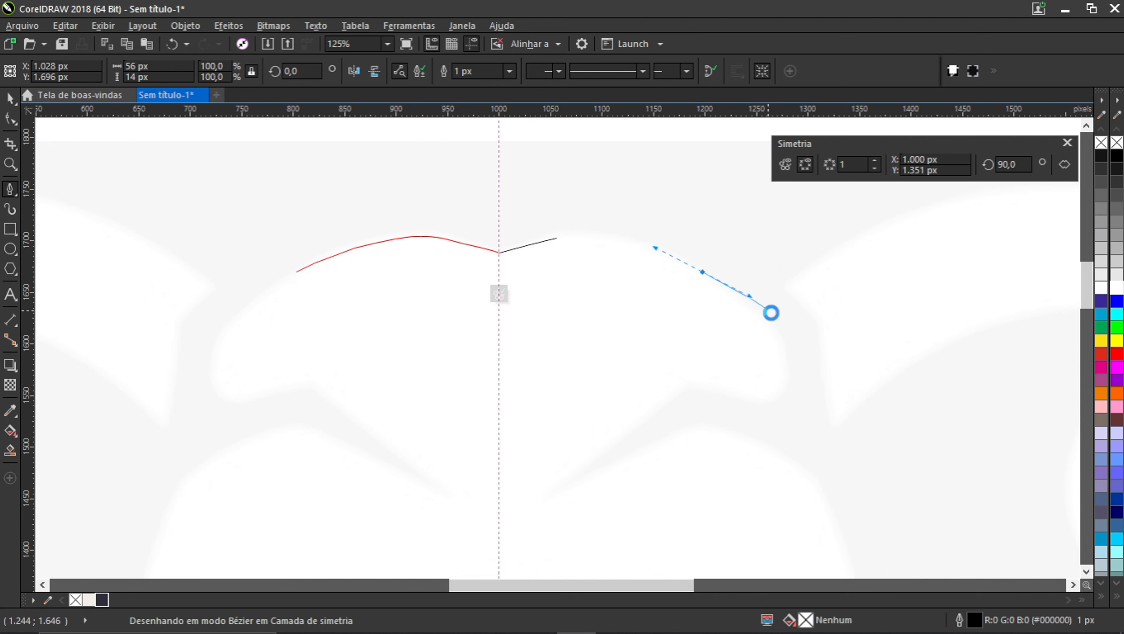
left_click_drag(787, 363, 723, 390)
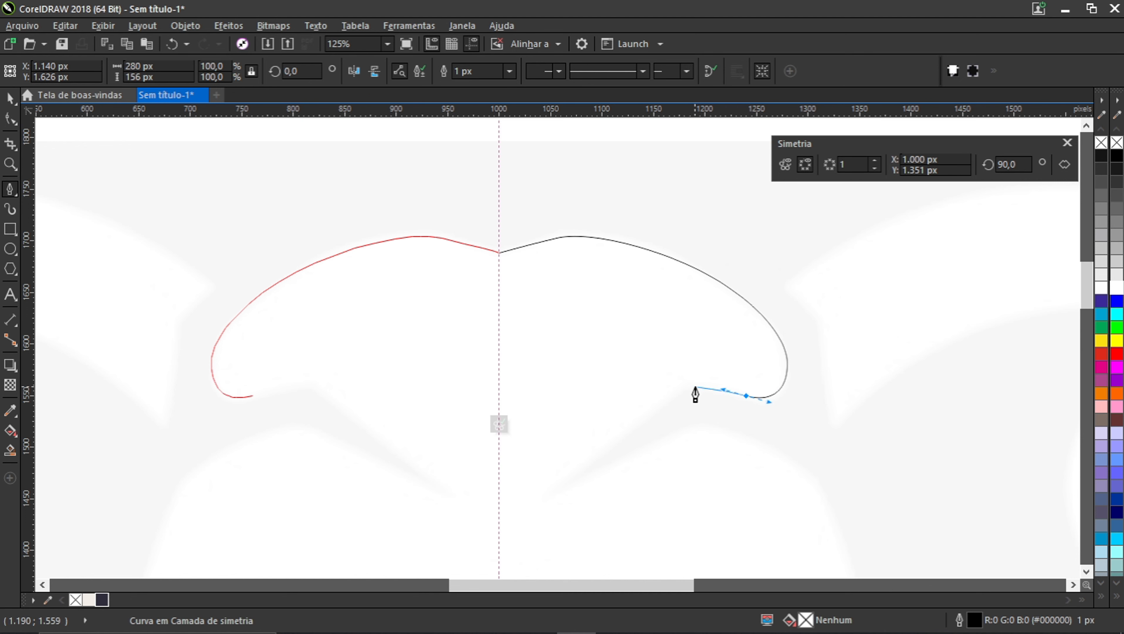
left_click(693, 384)
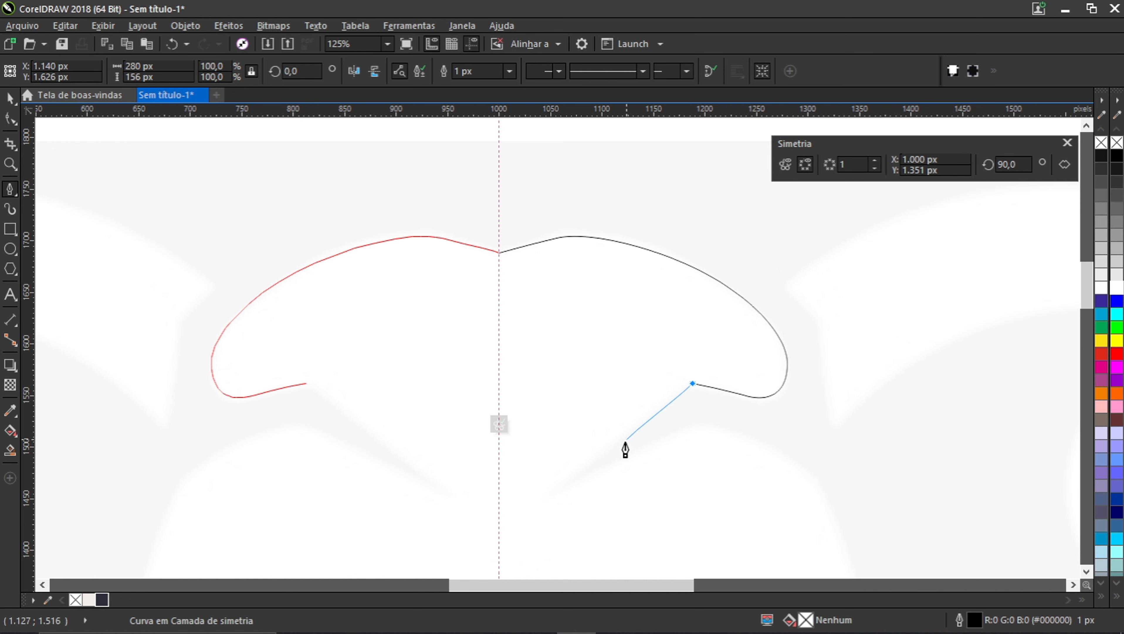
left_click(557, 487)
Step: Continue the curve from the brow's inner tip along the brow's lower edge and down the temple to beside the right eye
scroll(606, 335, "down", 2)
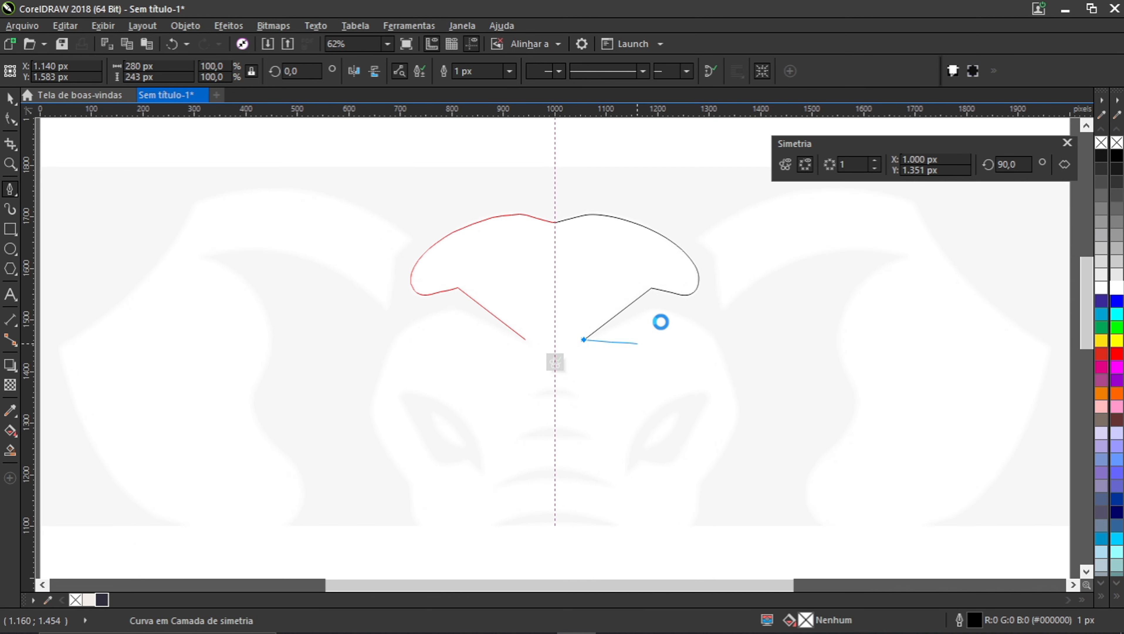
scroll(638, 344, "up", 2)
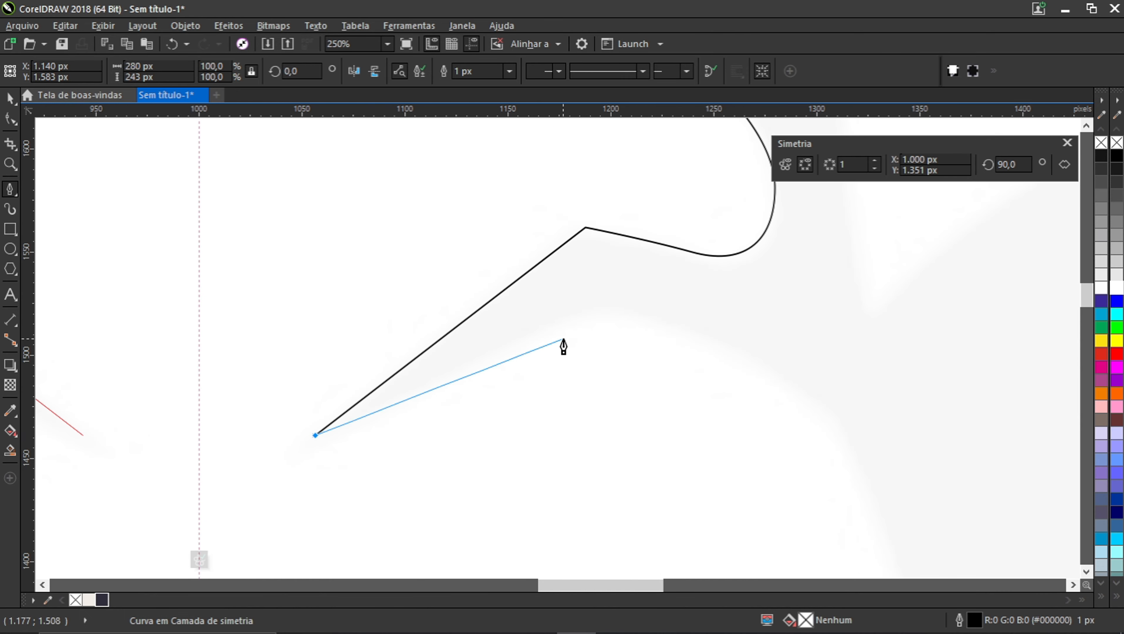
left_click(555, 327)
left_click_drag(710, 340, 774, 378)
scroll(615, 241, "down", 1)
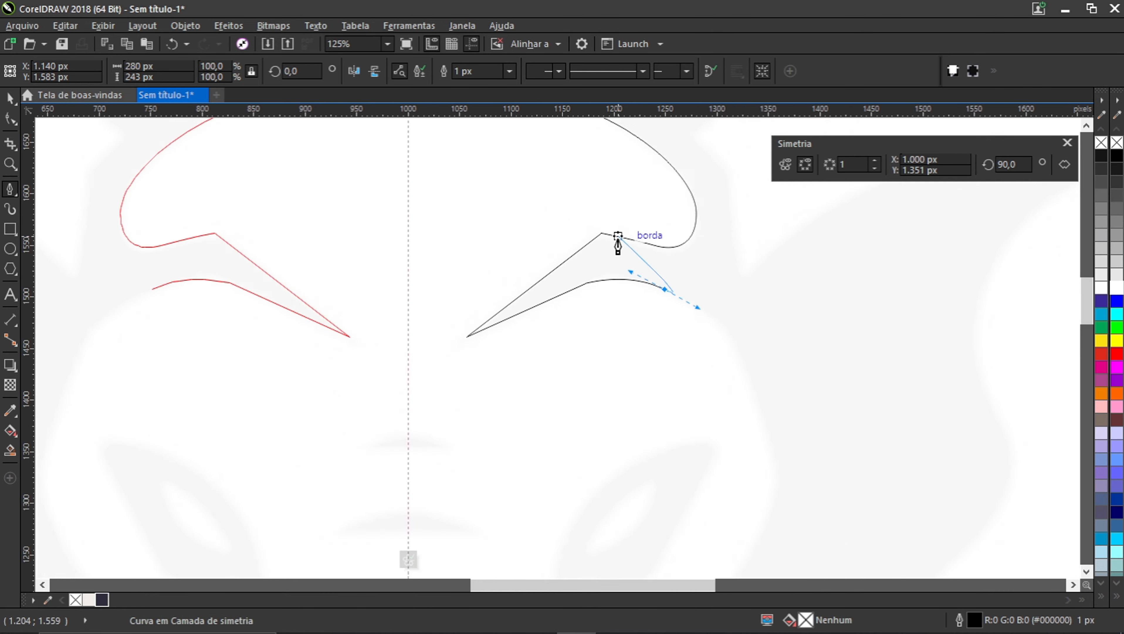
left_click_drag(749, 374, 766, 413)
left_click_drag(758, 367, 740, 243)
scroll(763, 356, "up", 1)
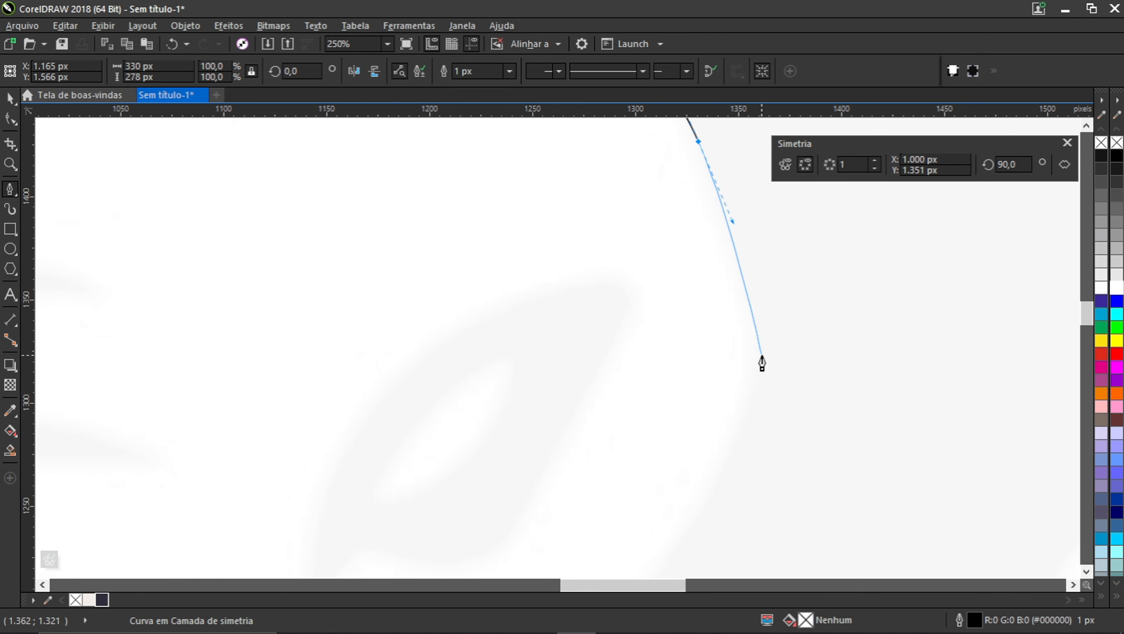
left_click(749, 314)
Step: Continue the outline around the head's widest point and straight down to the cheek corner below the right eye
scroll(748, 346, "down", 1)
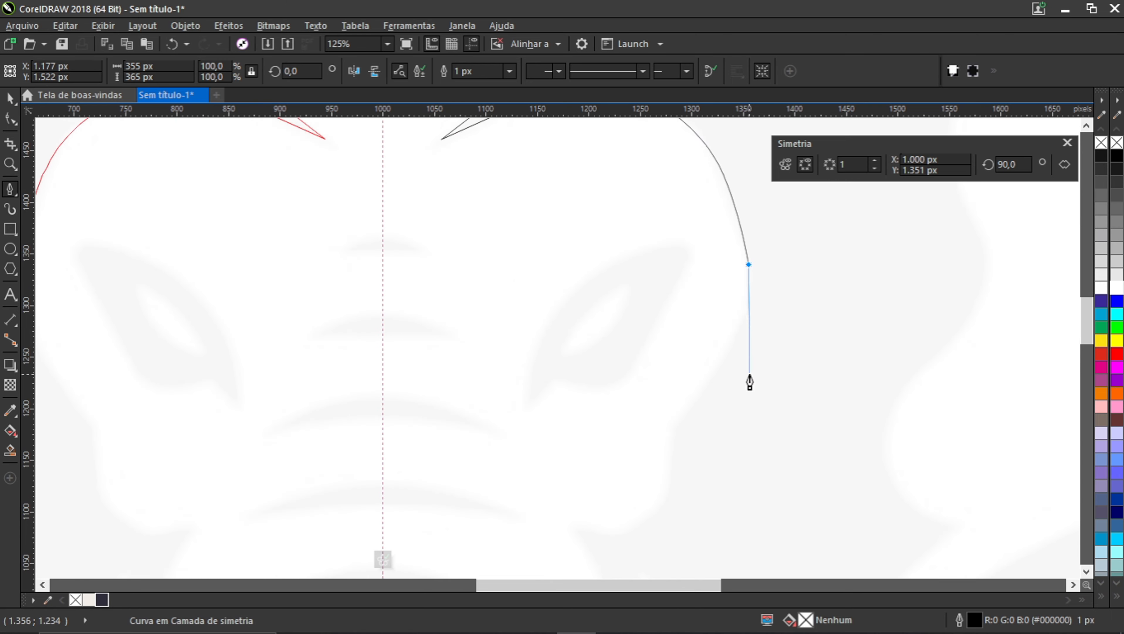
scroll(745, 347, "up", 1)
left_click_drag(740, 333, 715, 375)
scroll(658, 283, "down", 5)
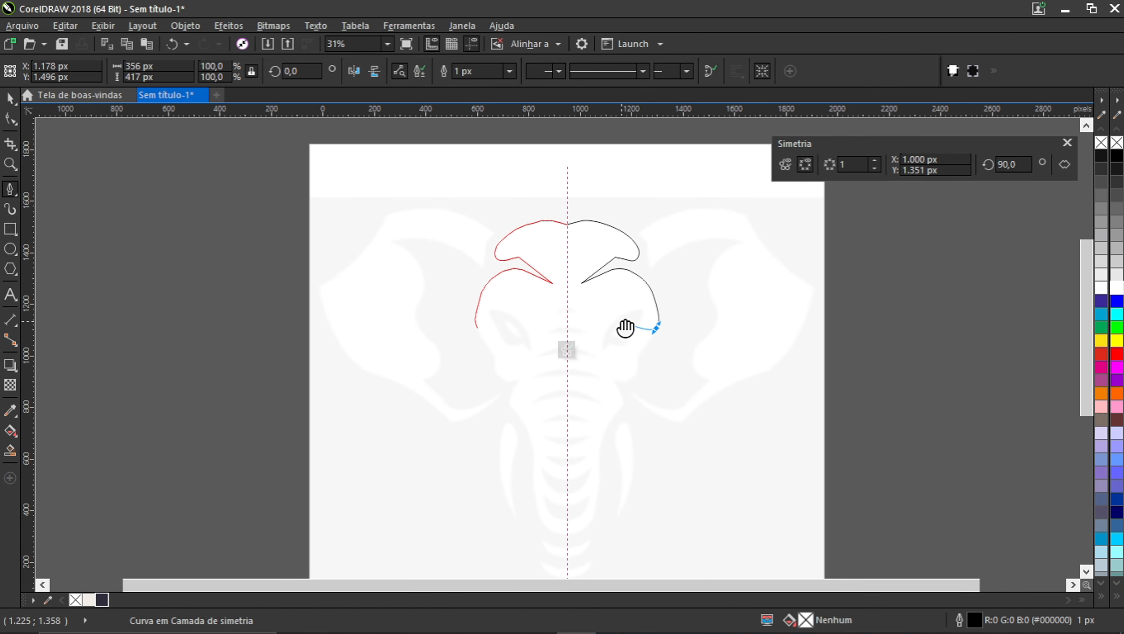
scroll(621, 285, "up", 2)
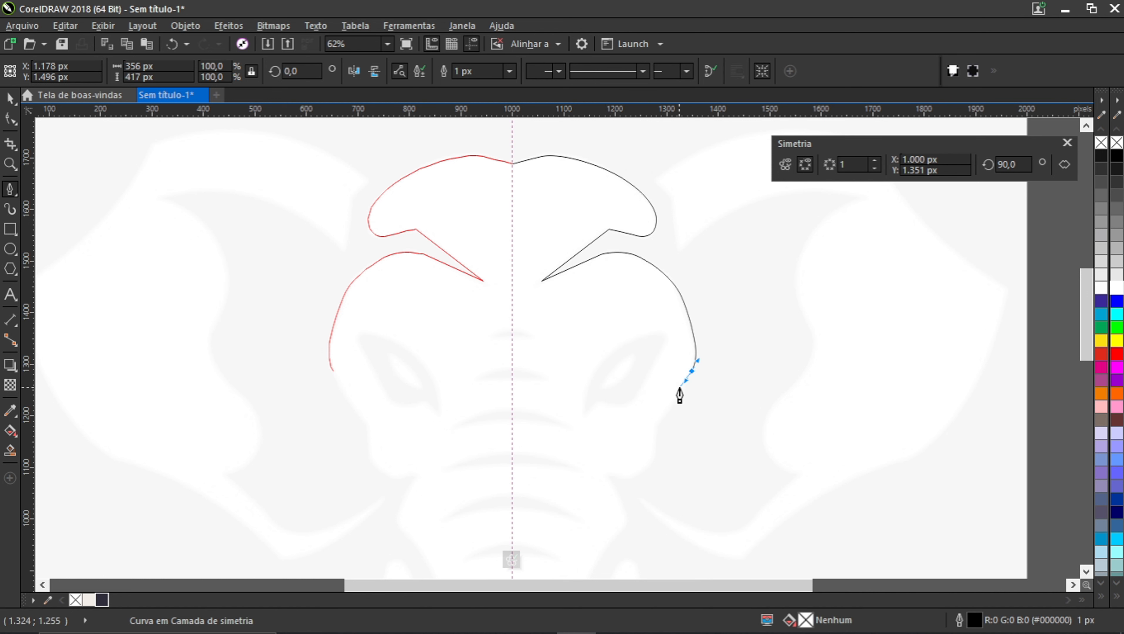
left_click_drag(693, 402, 622, 303)
scroll(626, 307, "up", 4)
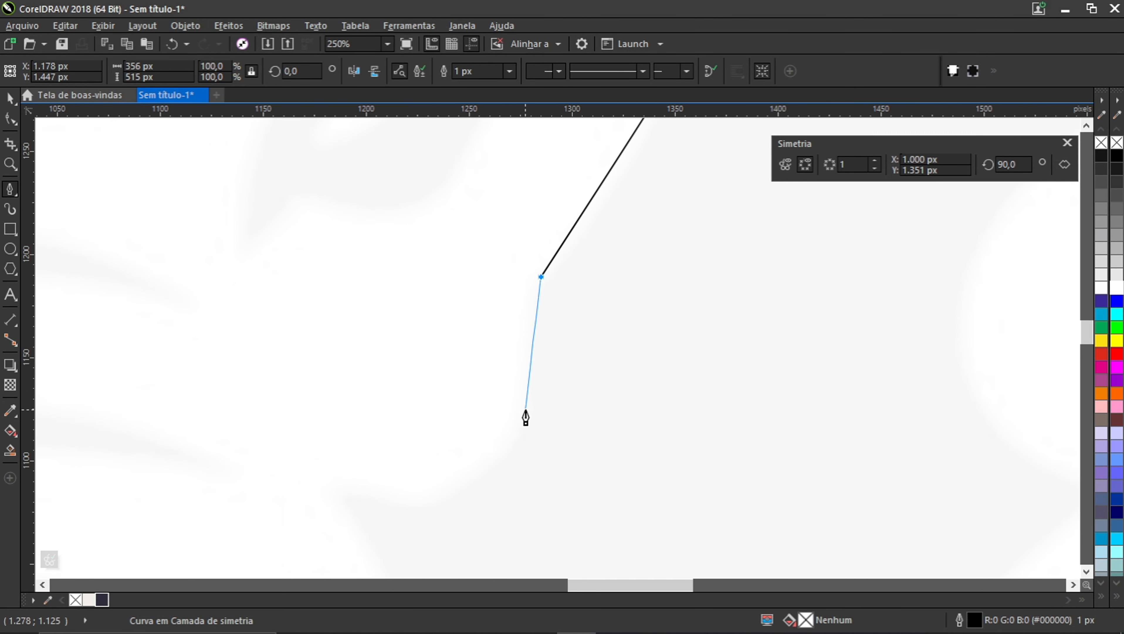
Step: Trace the rounded lower cheek to the notch where it meets the trunk, and make the notch node a sharp corner
left_click_drag(521, 413, 500, 452)
scroll(477, 455, "up", 2)
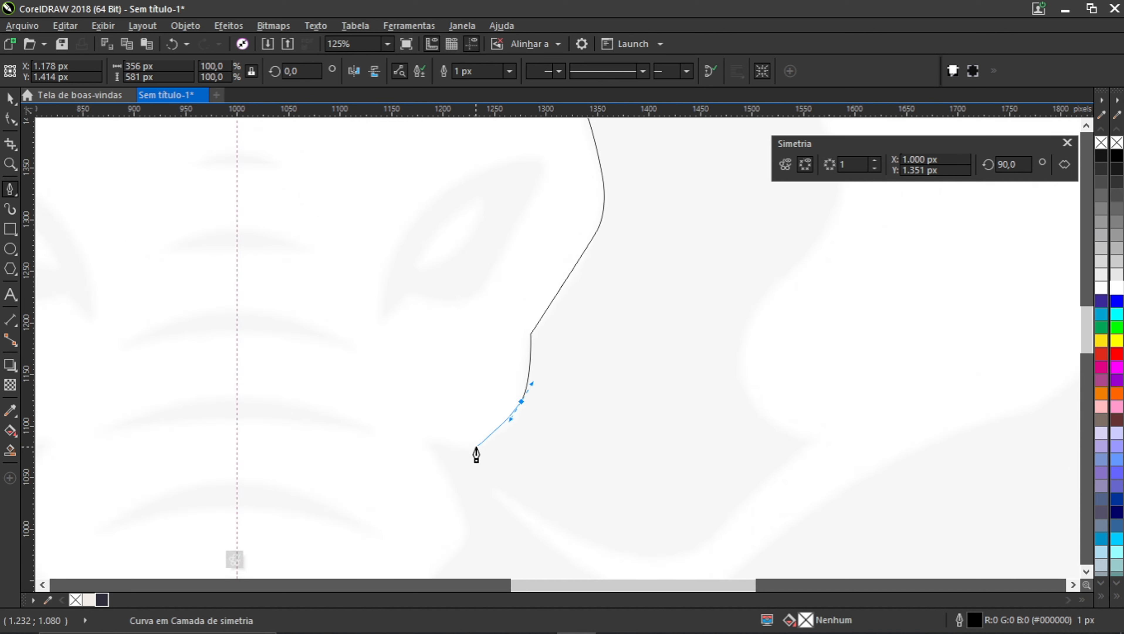
left_click(487, 440)
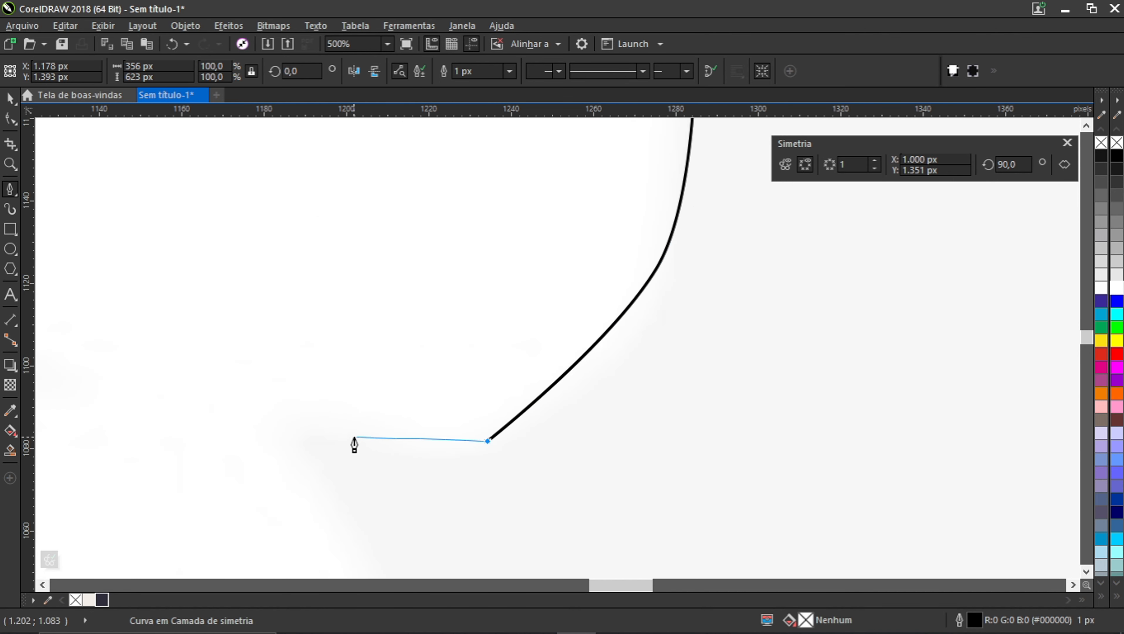
left_click_drag(317, 430, 207, 389)
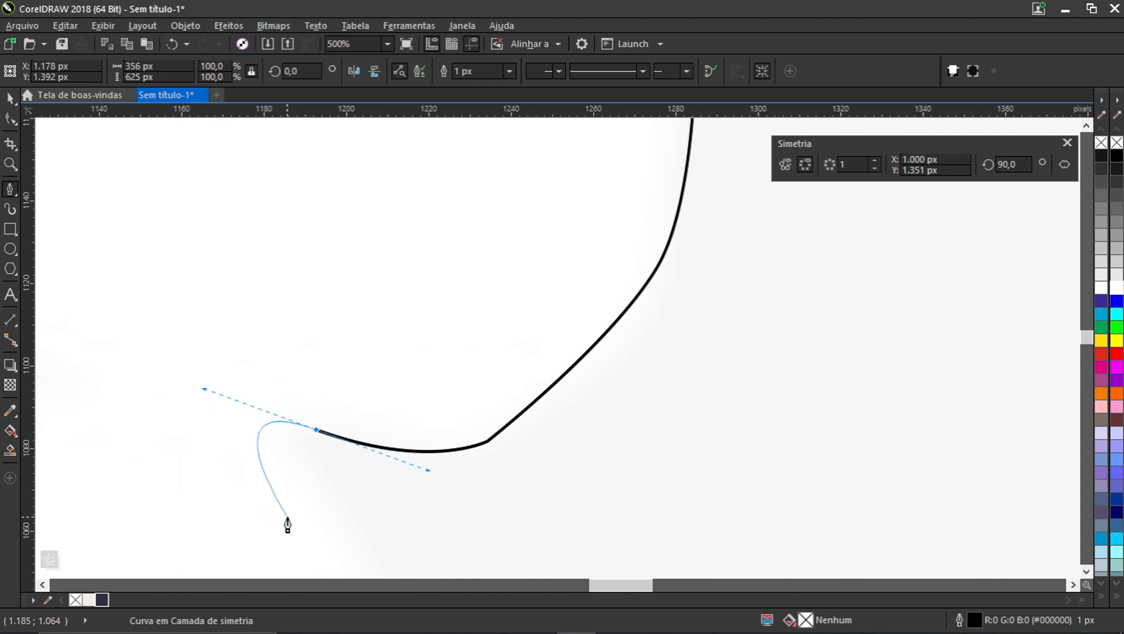
left_click(317, 430)
Step: Continue the Pen outline from the cheek notch around the upper trunk's bulge and down its slope to about Y 890 px
scroll(275, 344, "down", 3)
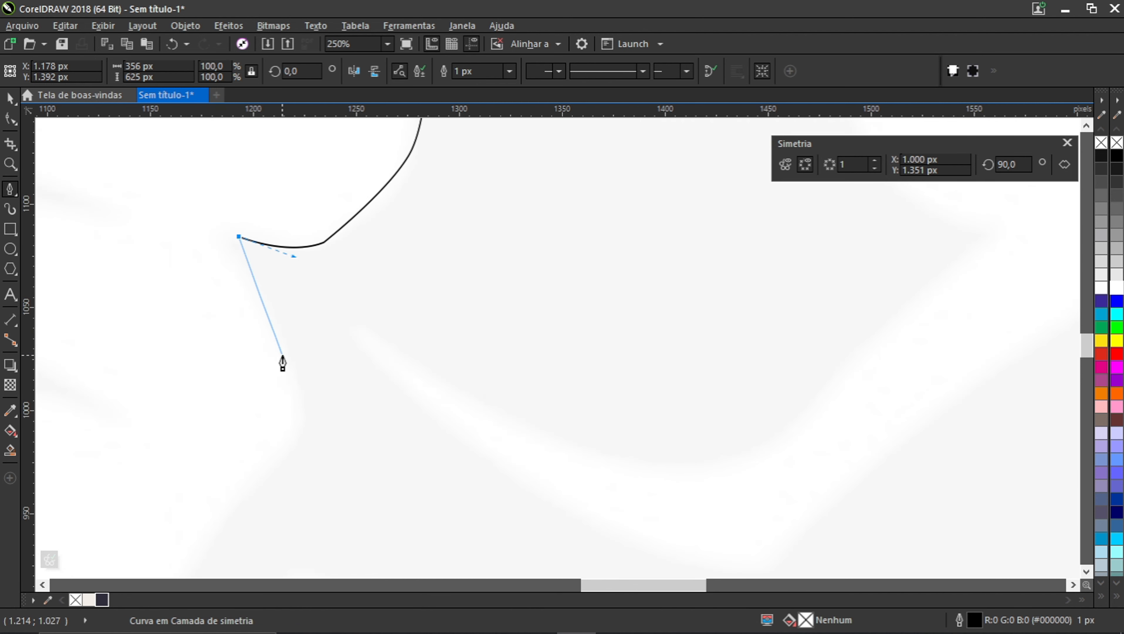
left_click_drag(261, 301, 294, 355)
scroll(372, 355, "down", 1)
scroll(327, 383, "up", 1)
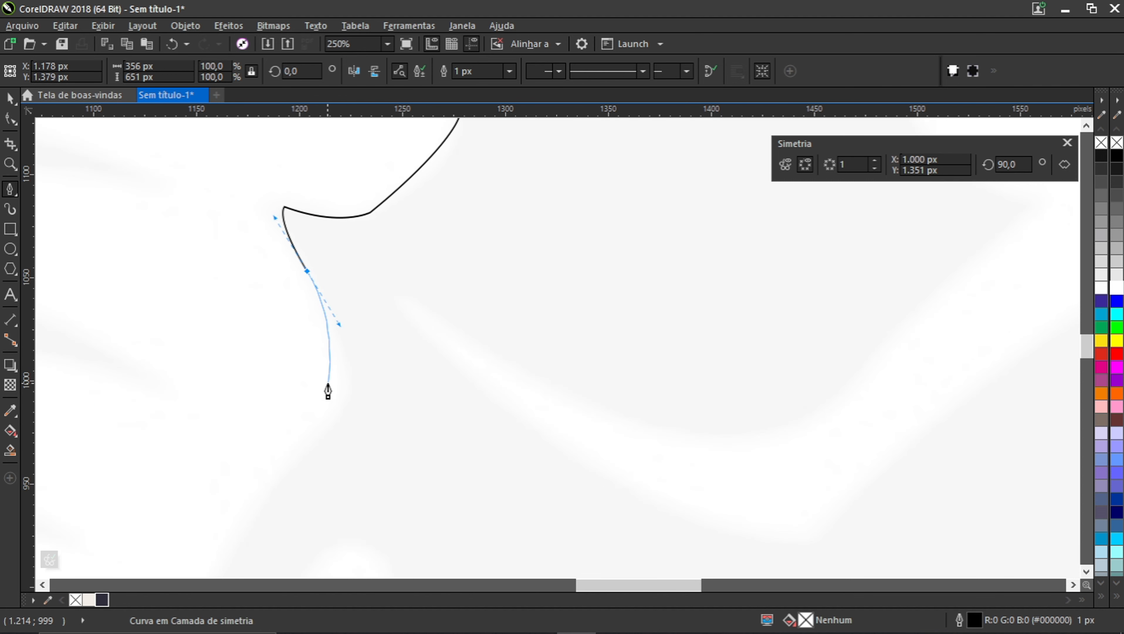
left_click_drag(334, 409, 291, 459)
scroll(443, 350, "down", 2)
scroll(409, 389, "up", 2)
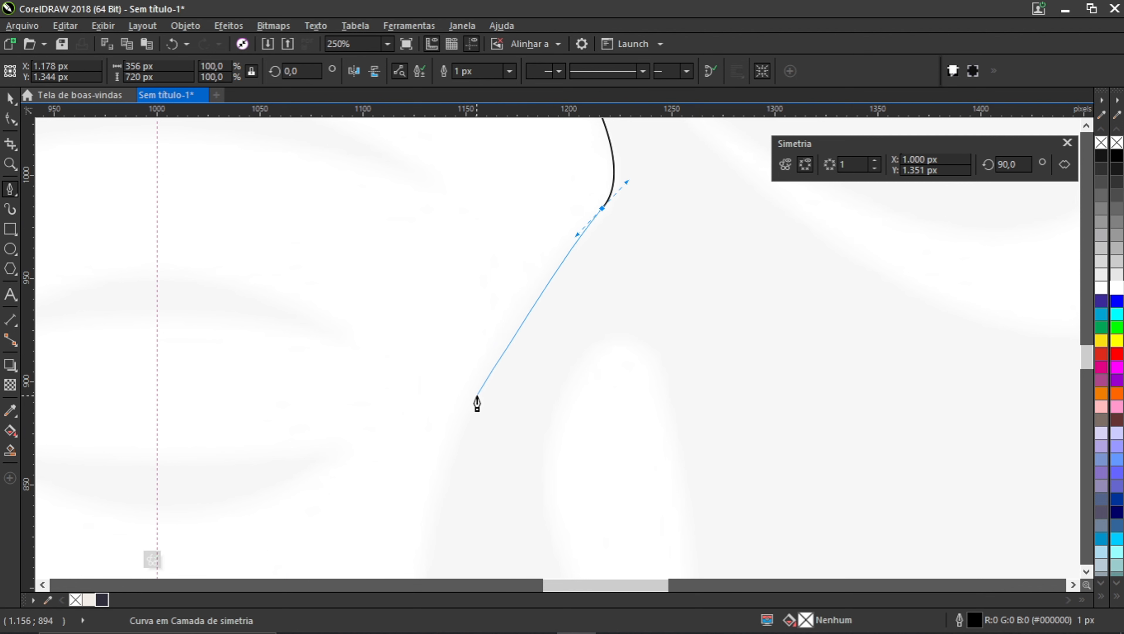
scroll(447, 305, "down", 1)
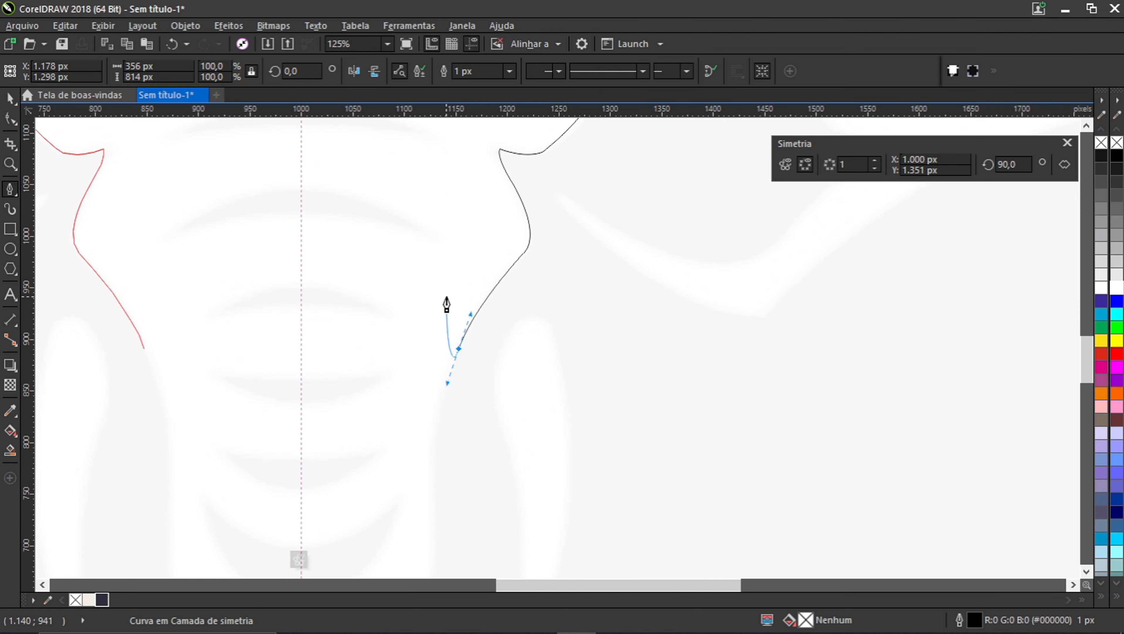
scroll(436, 414, "up", 1)
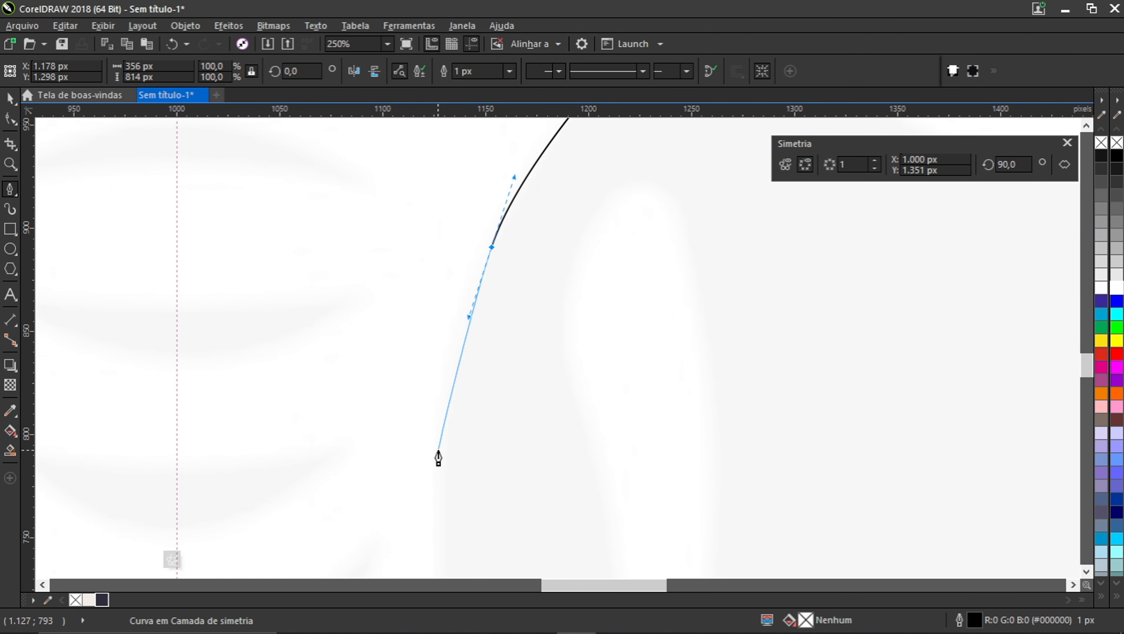
Step: Continue the outline down the trunk's right side through nodes at about Y 790, 700 and 590 px
left_click_drag(434, 452, 437, 517)
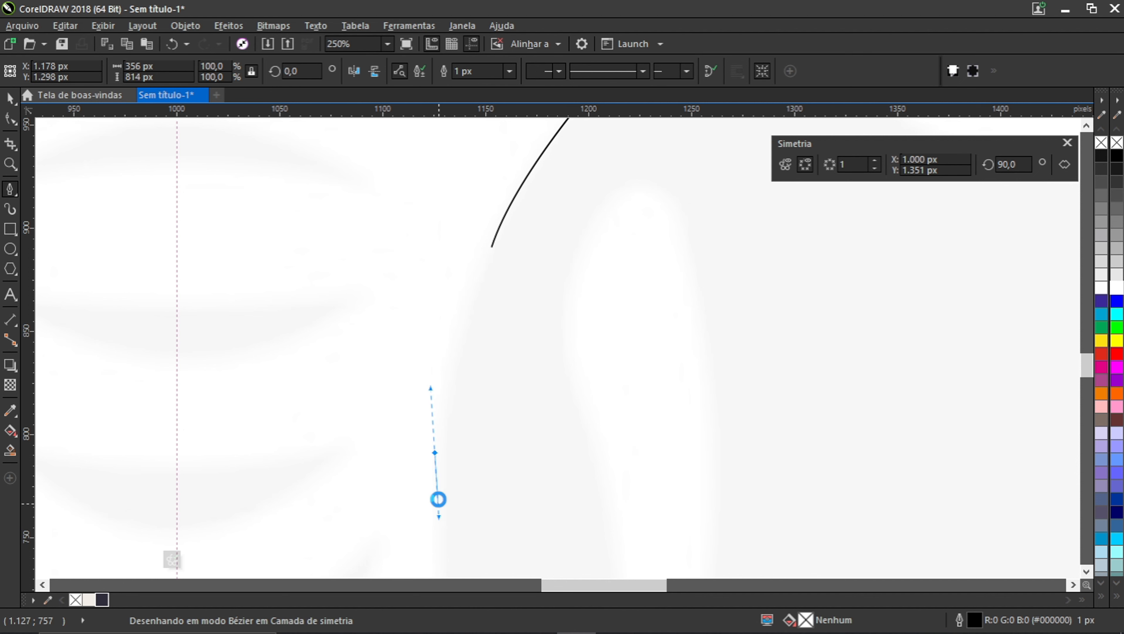
scroll(507, 350, "down", 1)
scroll(471, 447, "up", 2)
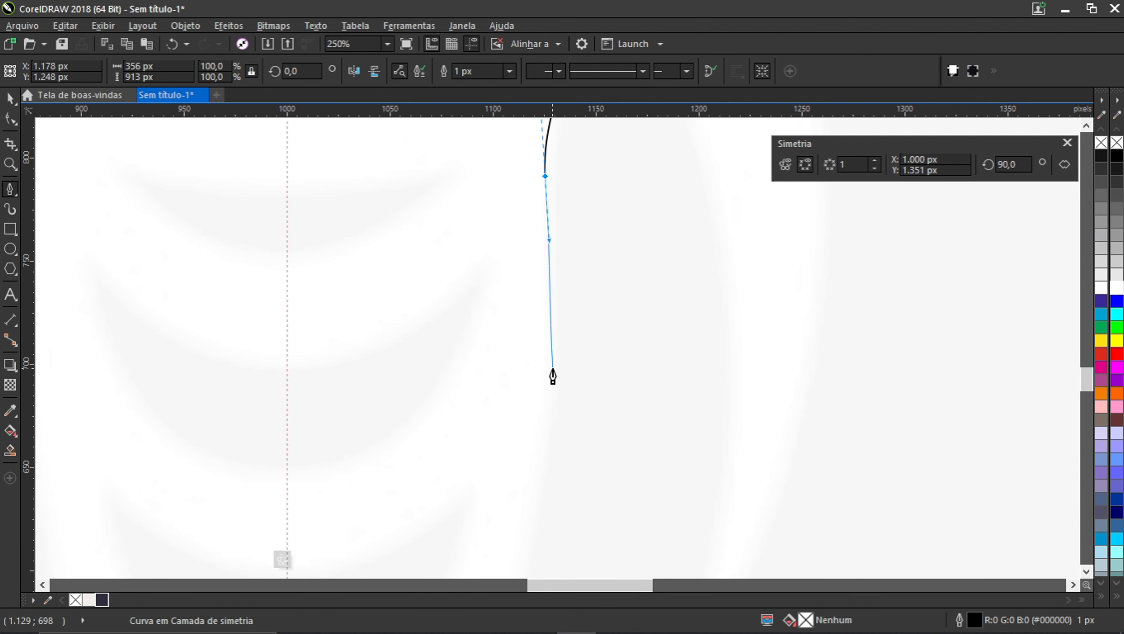
left_click_drag(557, 363, 559, 396)
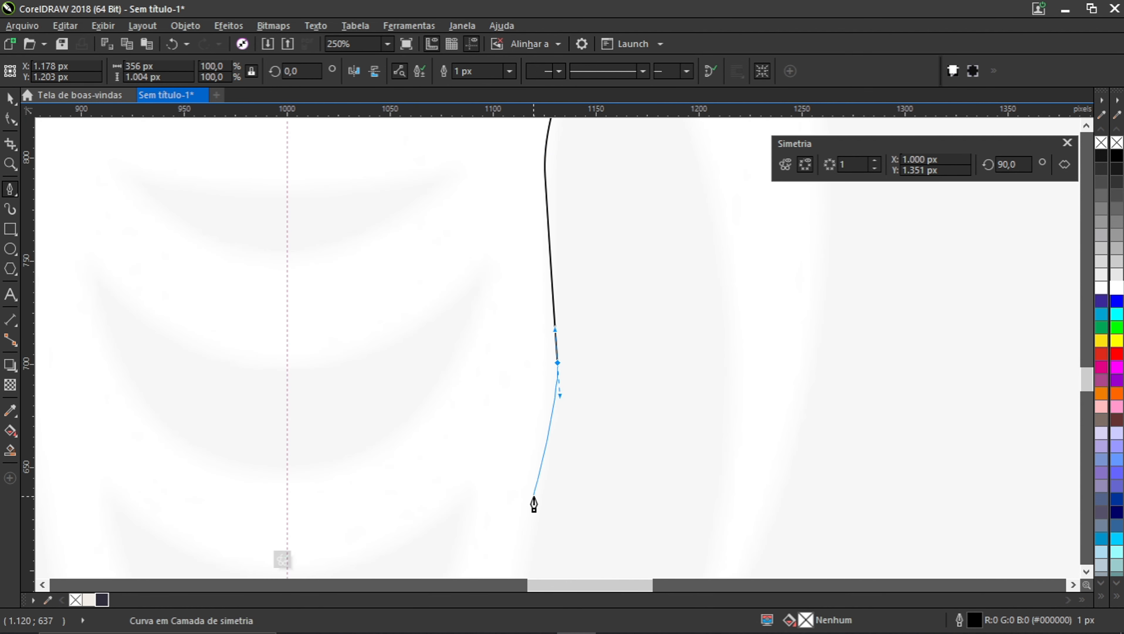
scroll(518, 319, "down", 1)
scroll(519, 390, "up", 1)
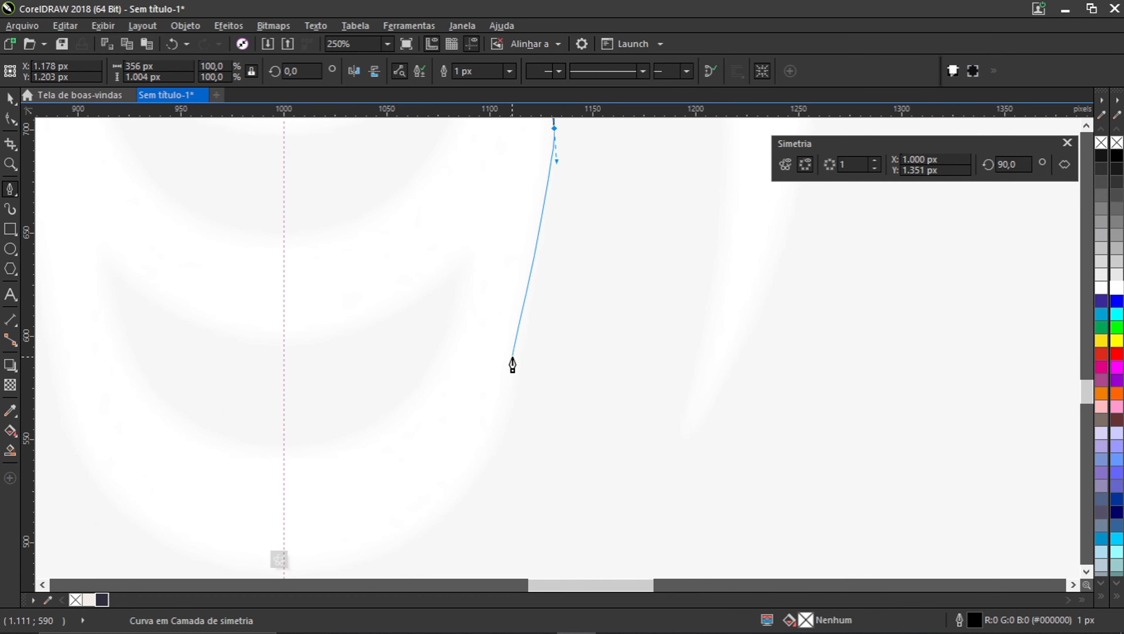
left_click_drag(511, 356, 492, 421)
Step: Round the trunk's tip to the symmetry line at about Y 487 px and close the outline straight up to the forehead's starting node
scroll(585, 337, "down", 1)
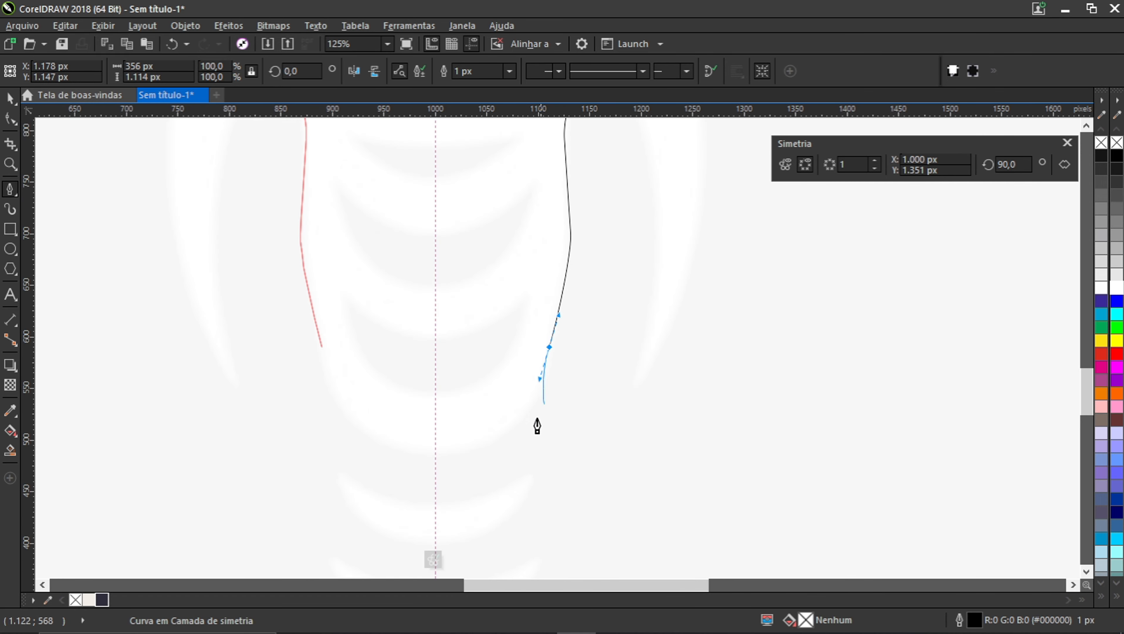
scroll(480, 461, "up", 1)
left_click_drag(392, 449, 216, 452)
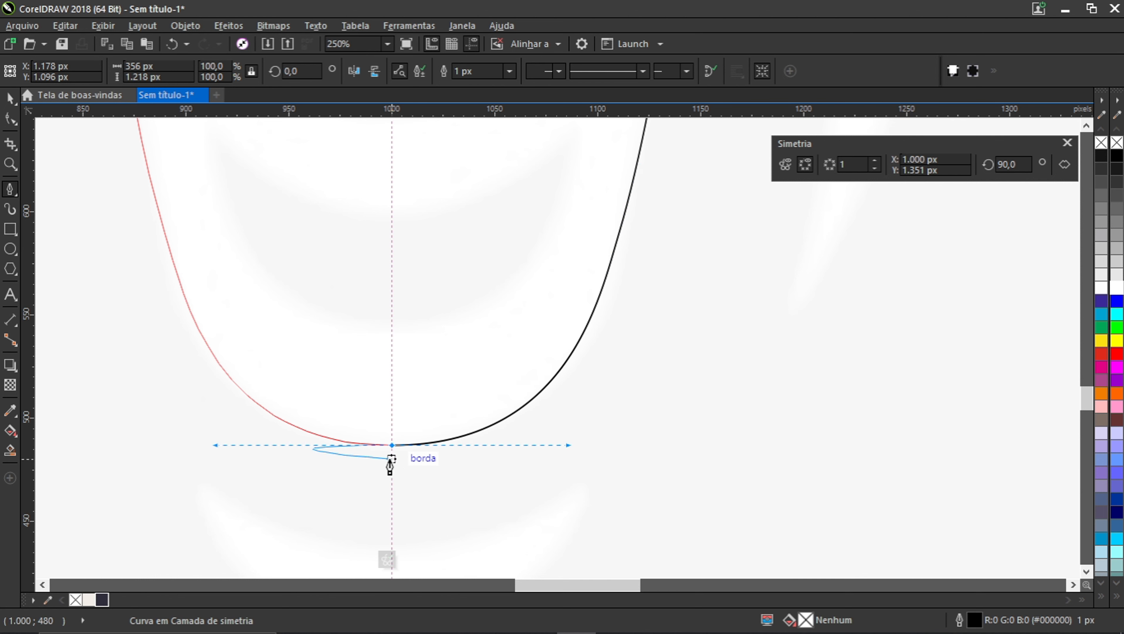
scroll(390, 455, "down", 5)
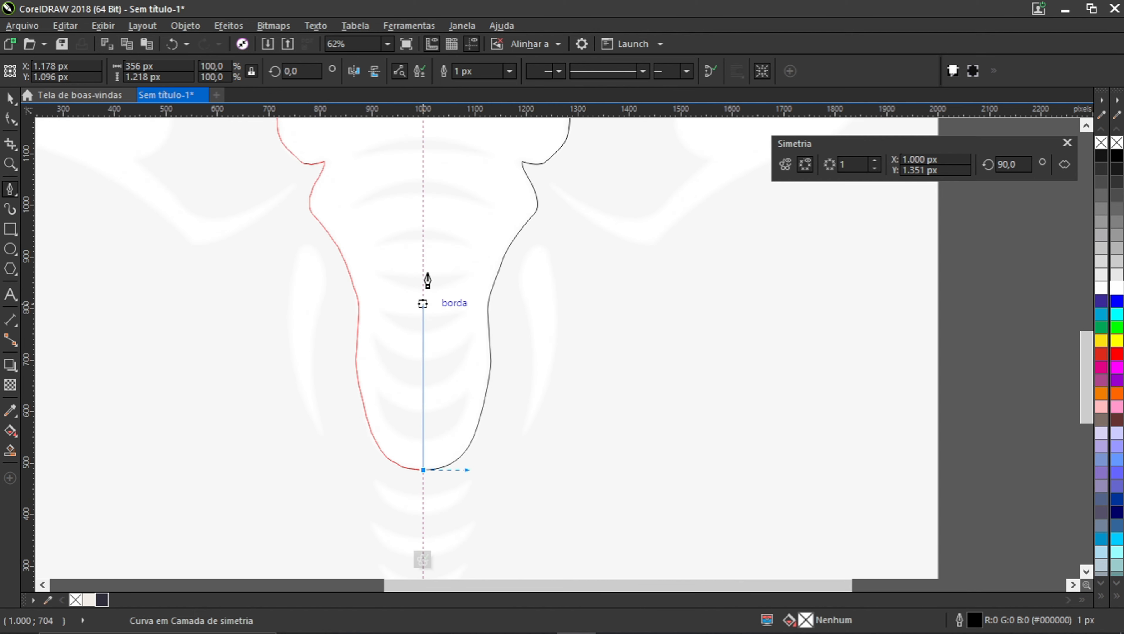
scroll(424, 229, "up", 5)
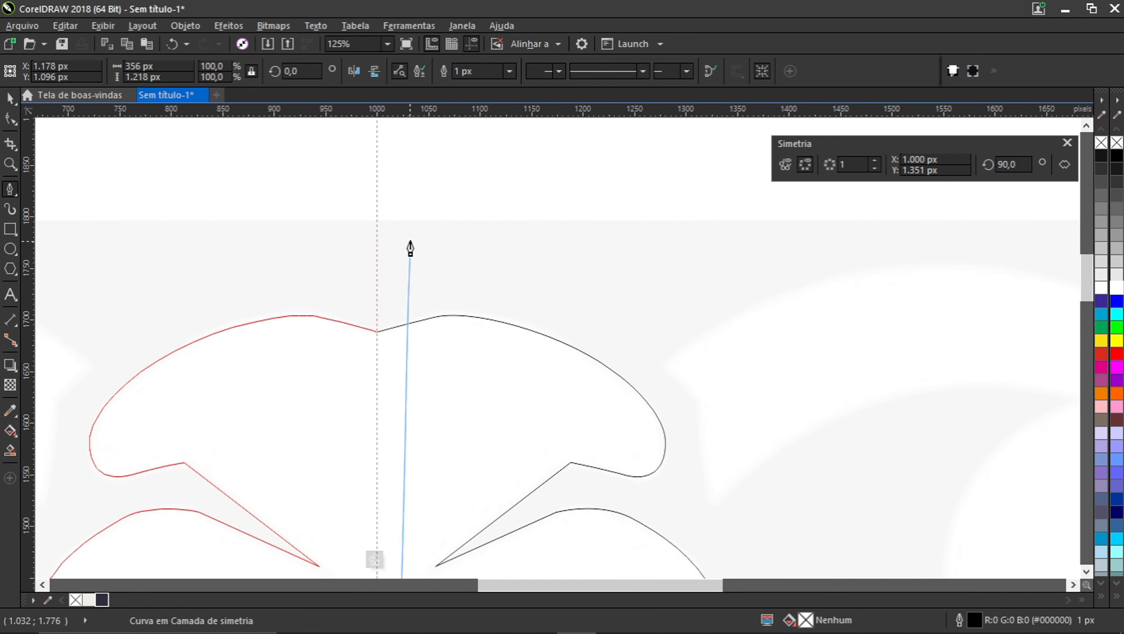
left_click(377, 350)
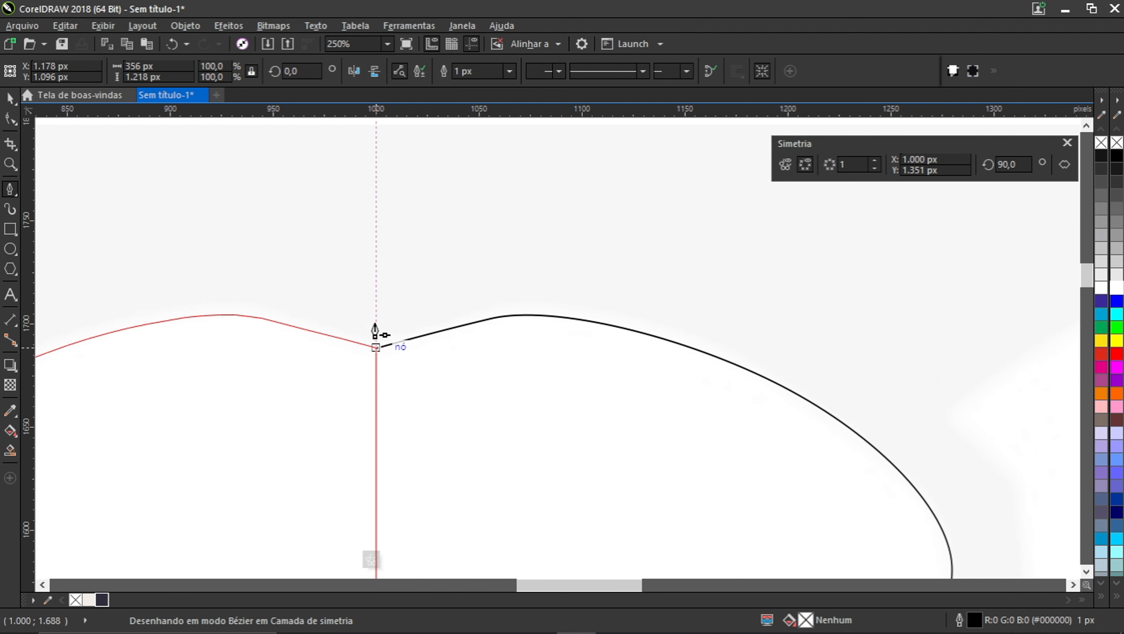
Step: Examine the closed head outline and its mirrored half against the faded elephant bitmap
scroll(381, 266, "down", 7)
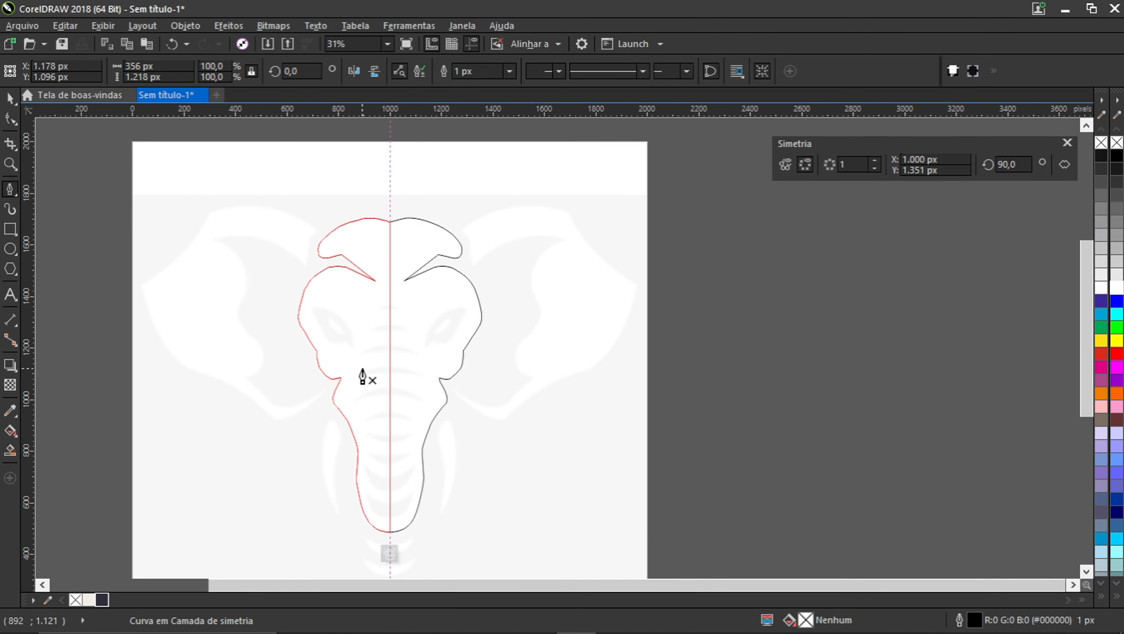
scroll(394, 348, "up", 2)
scroll(391, 354, "down", 2)
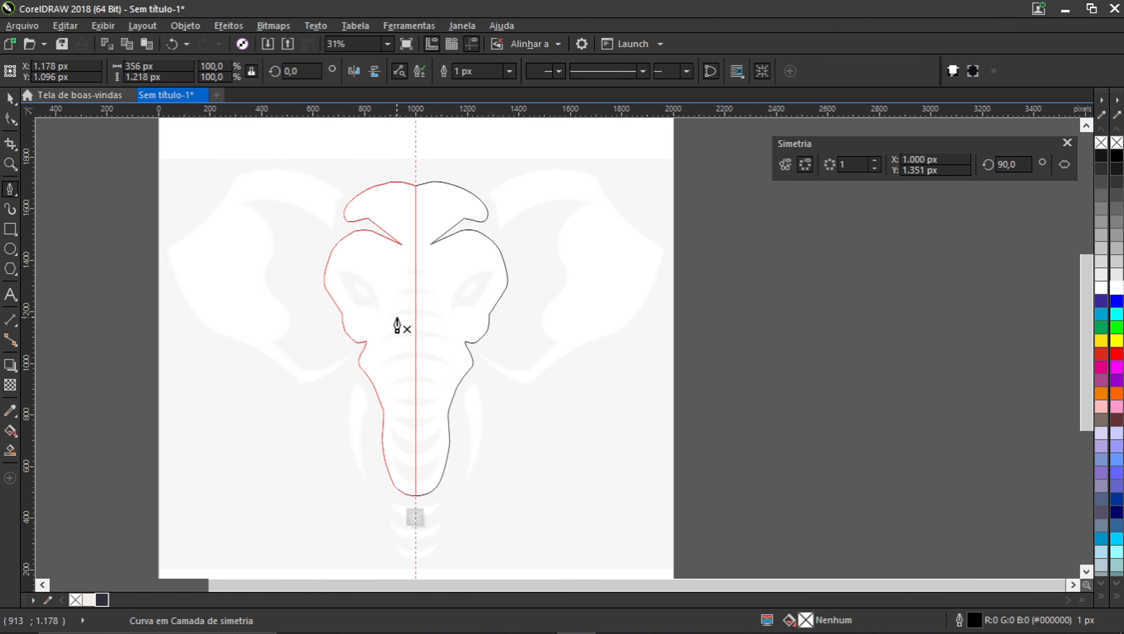
scroll(389, 238, "up", 1)
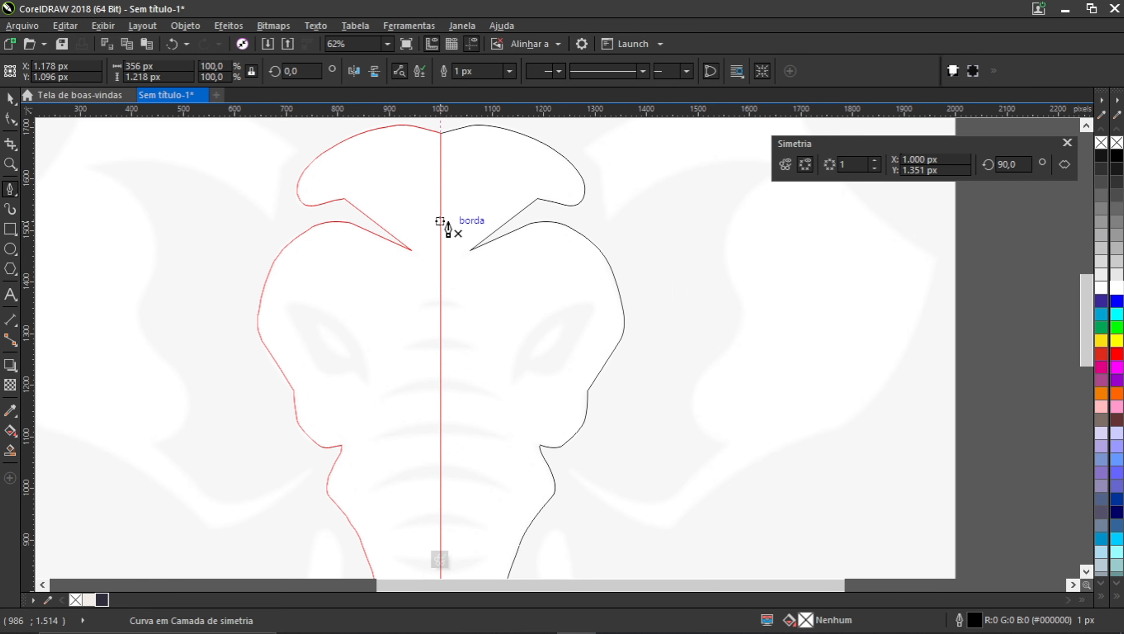
scroll(445, 280, "down", 1)
scroll(459, 304, "up", 1)
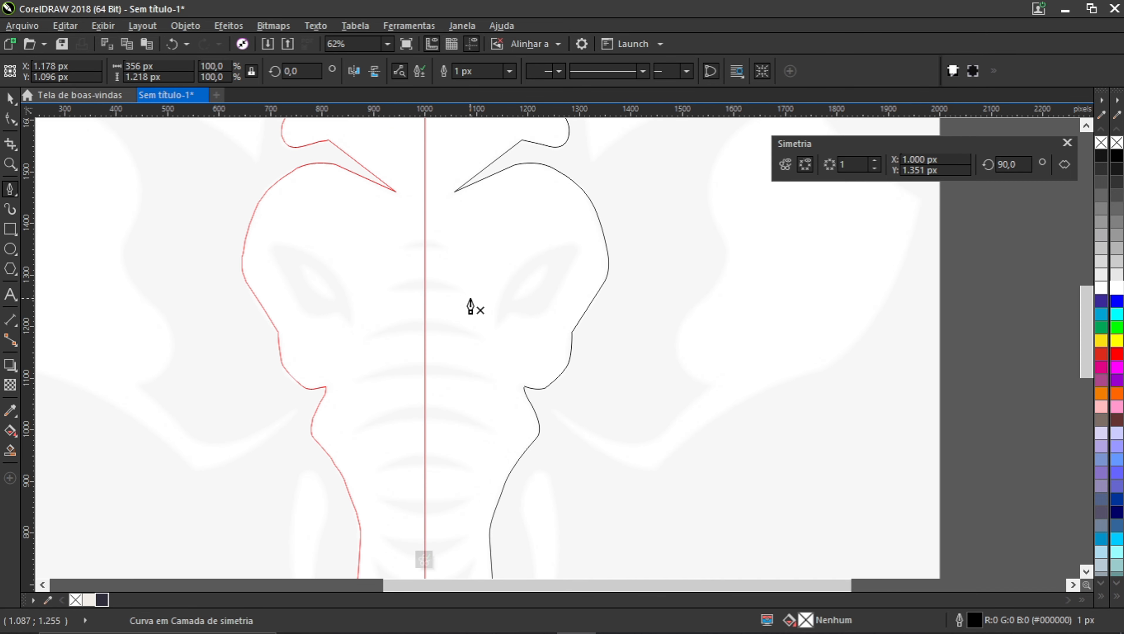
scroll(501, 256, "down", 1)
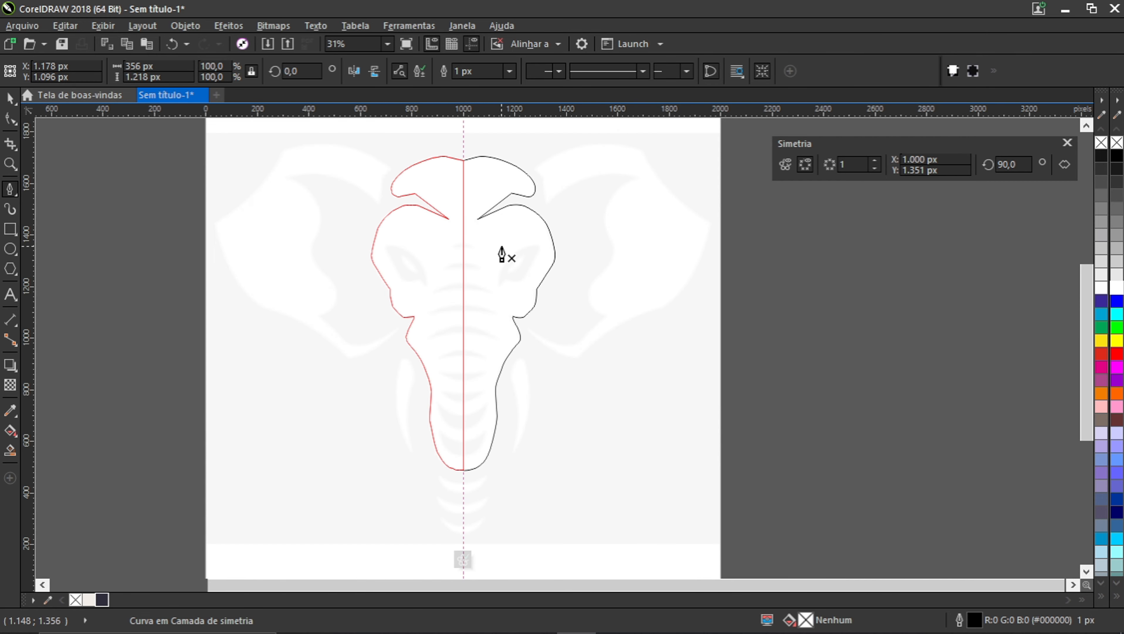
left_click_drag(501, 255, 485, 301)
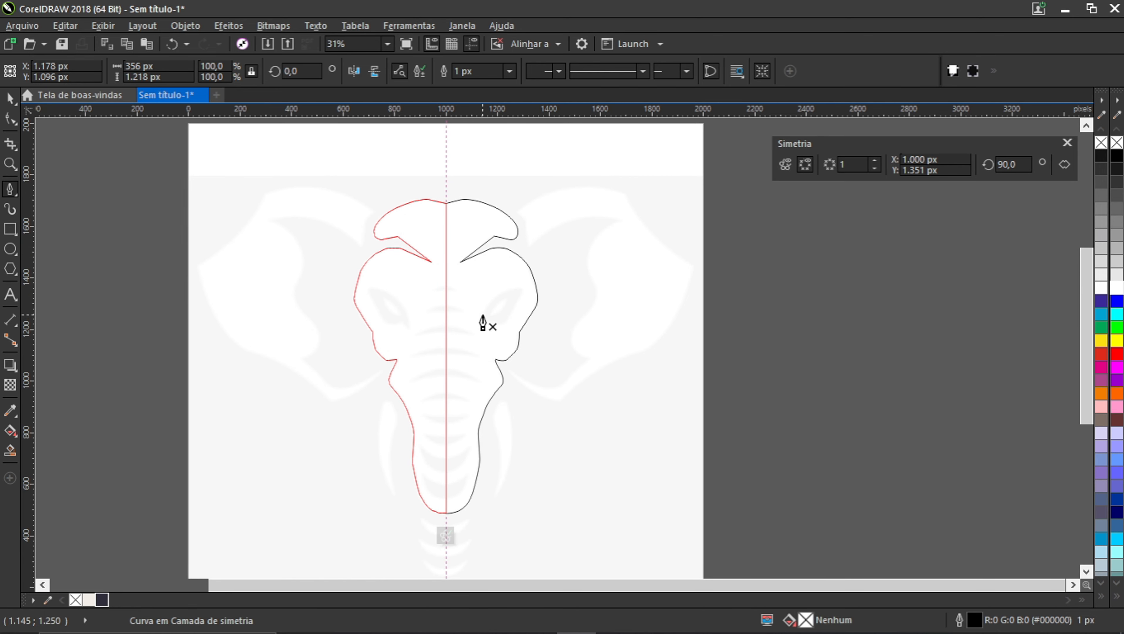
scroll(572, 205, "up", 1)
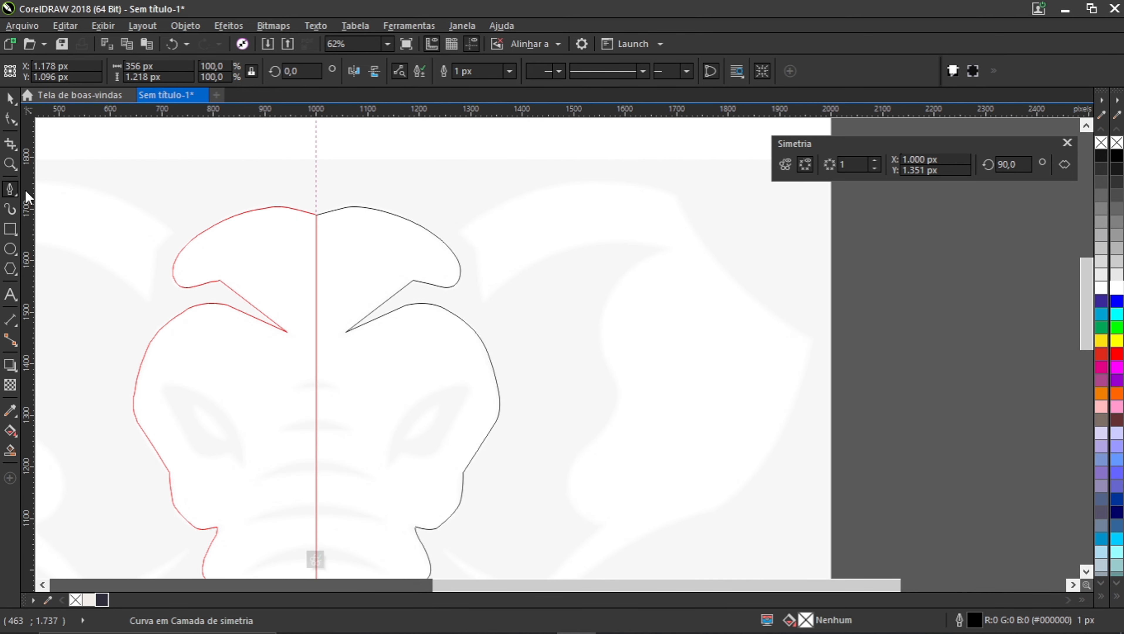
Step: With the B-Spline tool, trace the right ear's top edge from its inner tip to the upper outer corner at about X 1,700 px
left_click(14, 195)
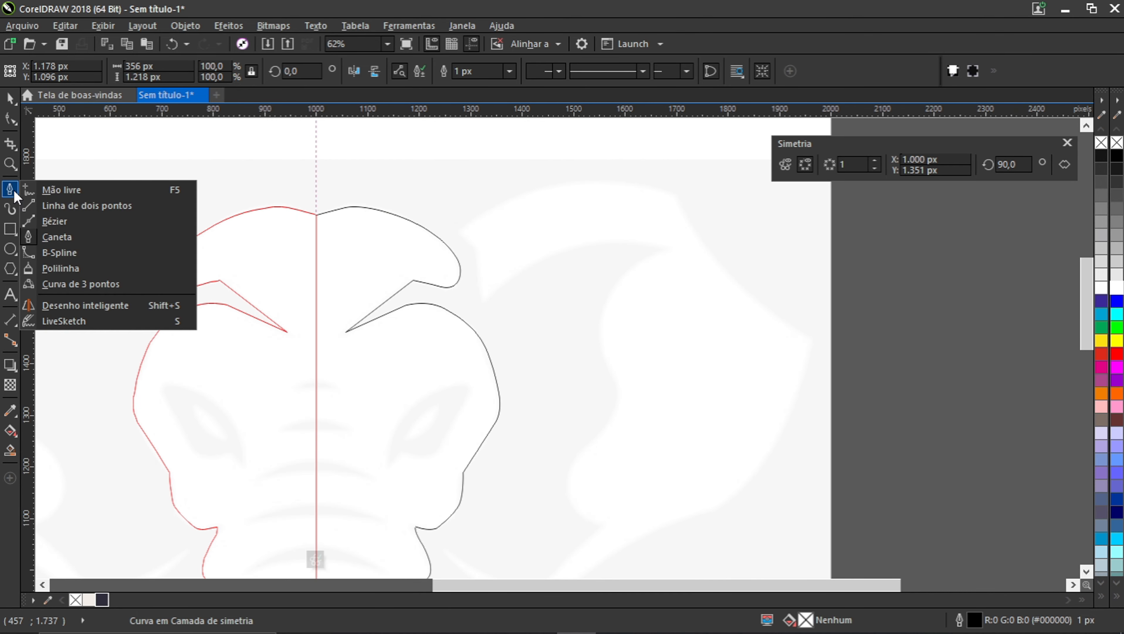
left_click(71, 250)
scroll(224, 258, "down", 2)
scroll(344, 221, "up", 4)
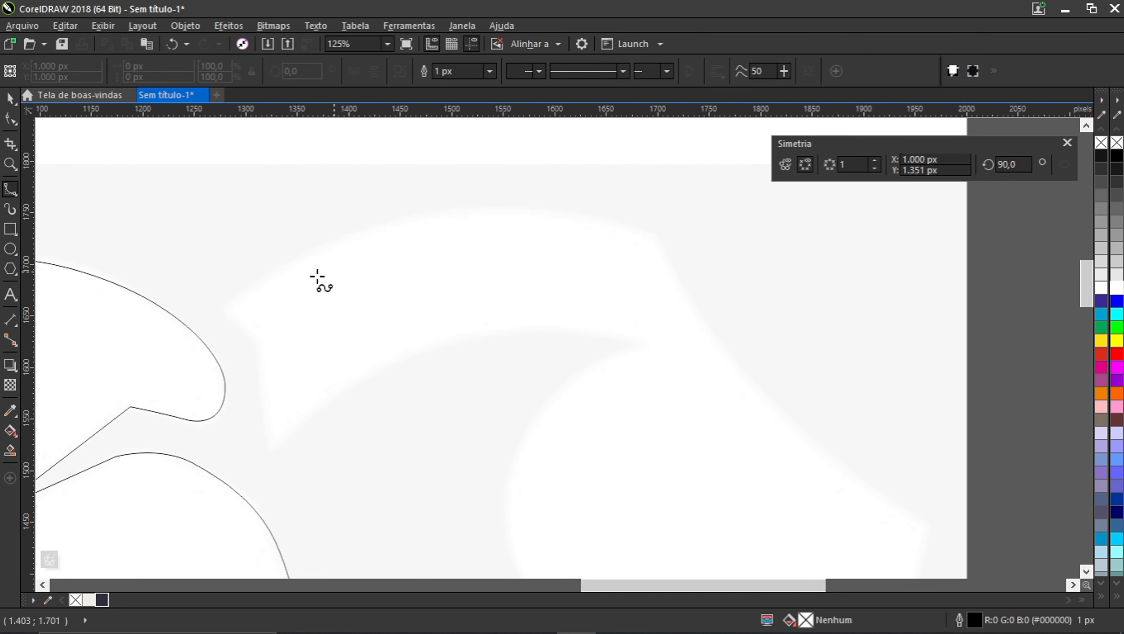
scroll(229, 305, "up", 2)
left_click(215, 311)
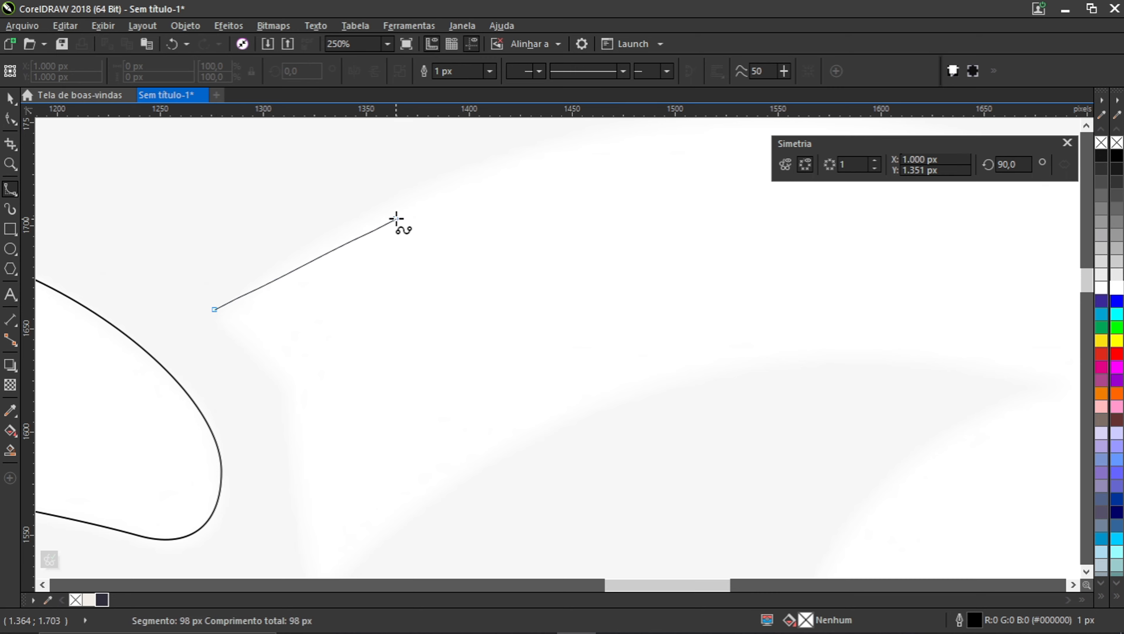
left_click(390, 257)
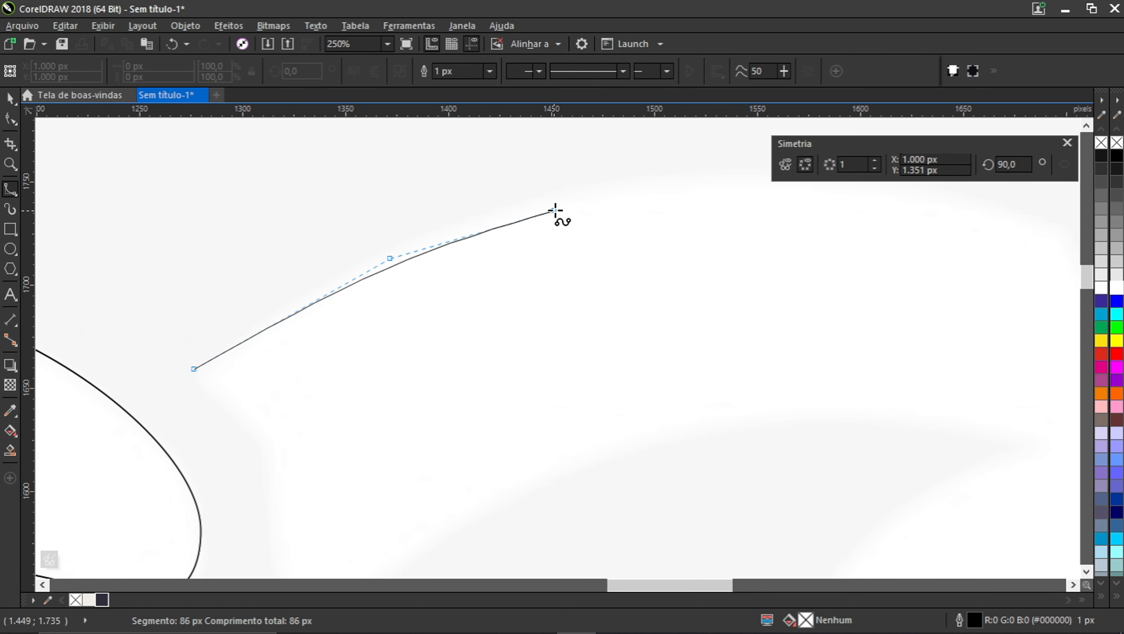
left_click(588, 193)
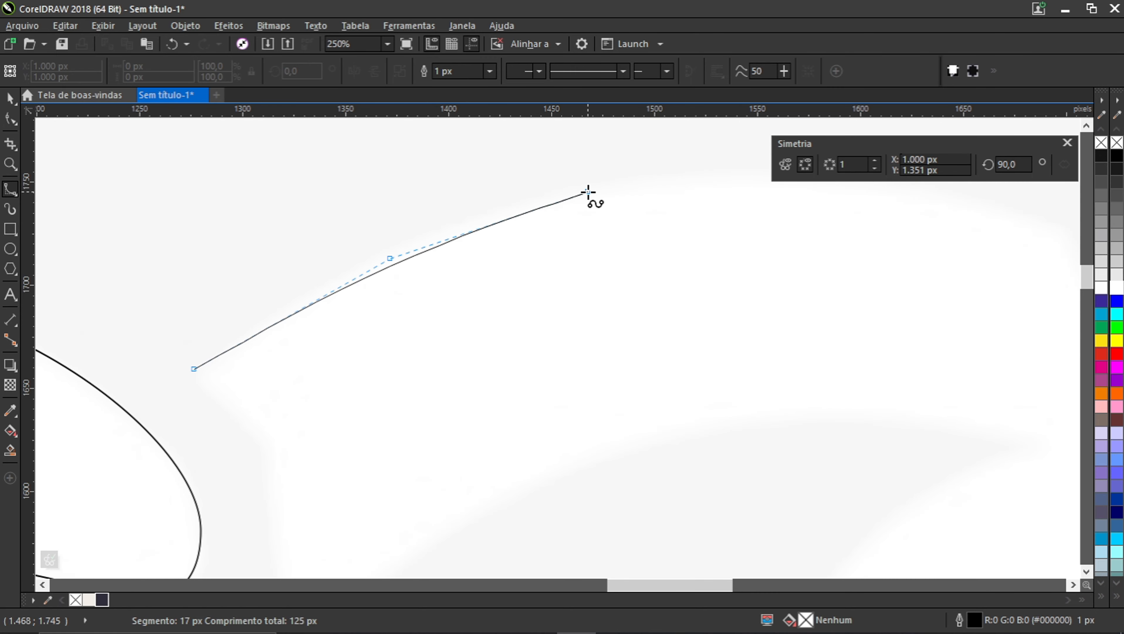
left_click(475, 230)
left_click(651, 260)
left_click(727, 287)
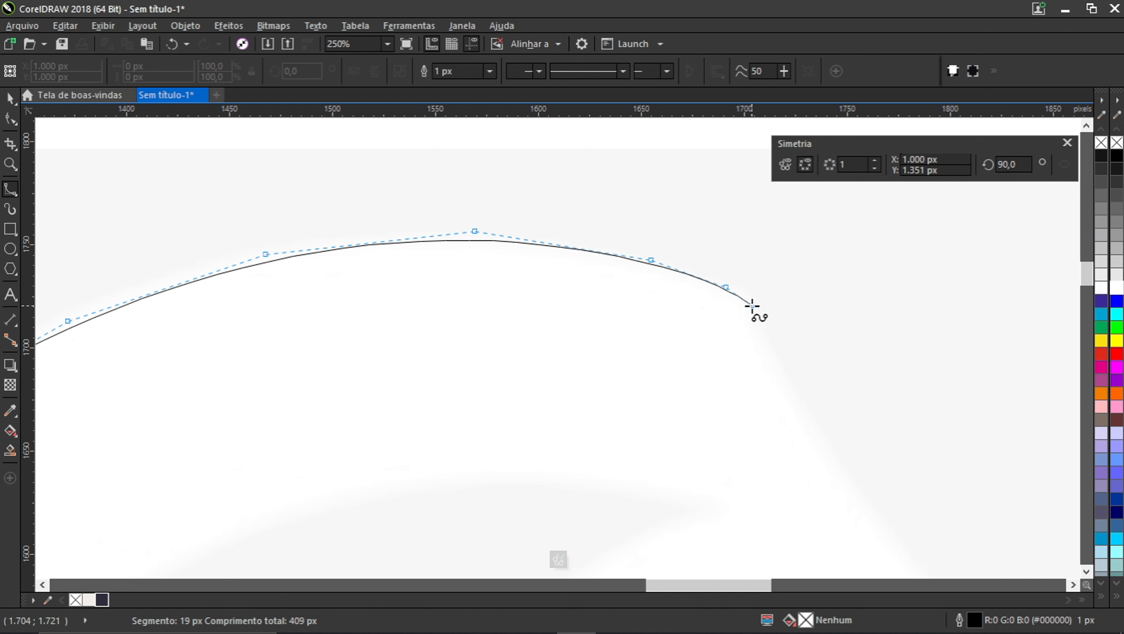
Step: Continue the B-Spline from the upper outer corner down the ear's concave edge to its outermost point at about X 1,960 px
left_click(778, 379)
scroll(665, 272, "down", 6)
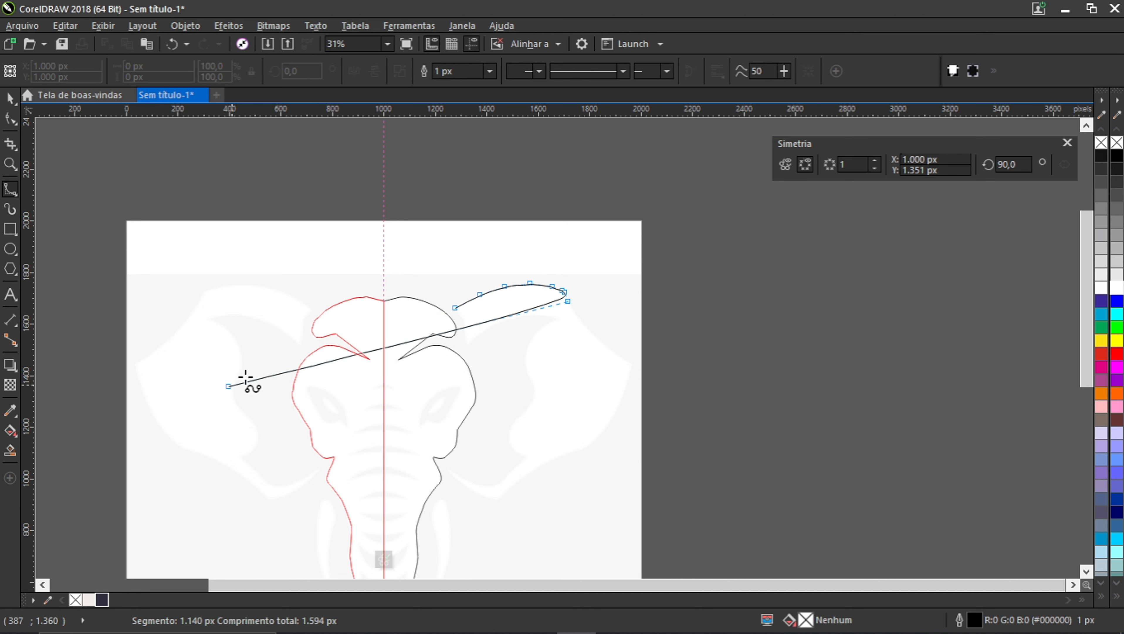
scroll(599, 335, "up", 5)
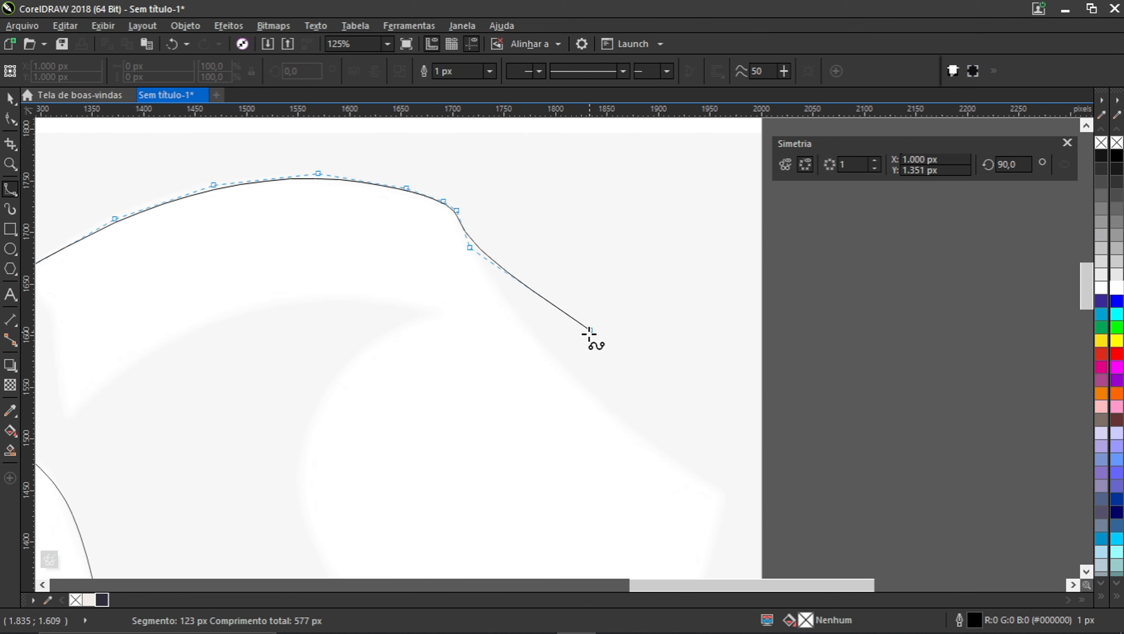
left_click(580, 389)
left_click(687, 472)
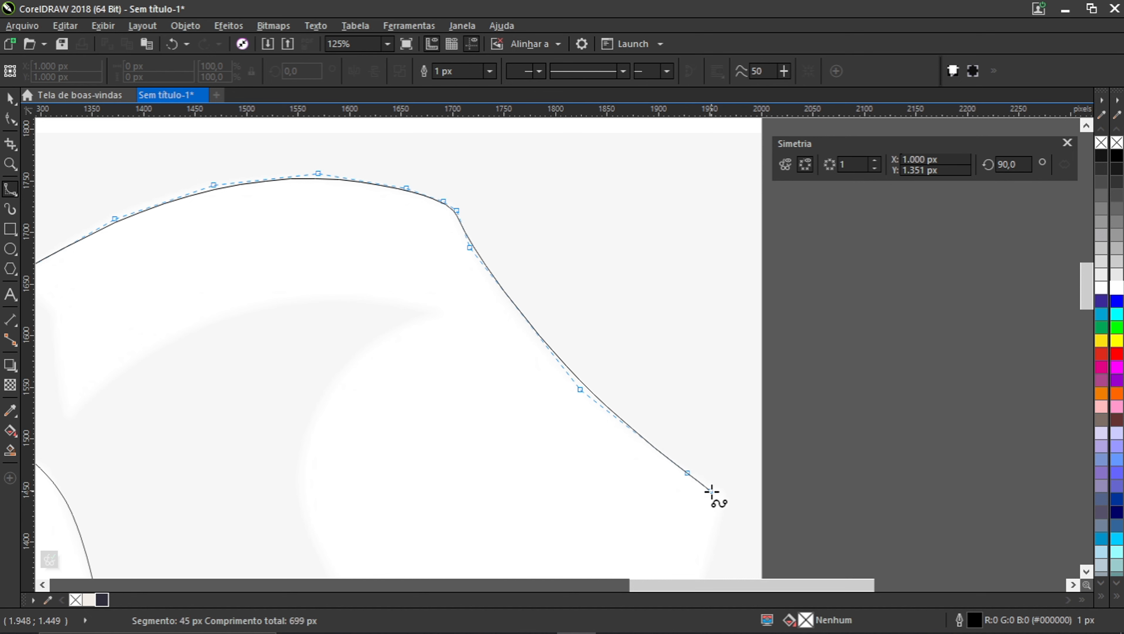
left_click(722, 496)
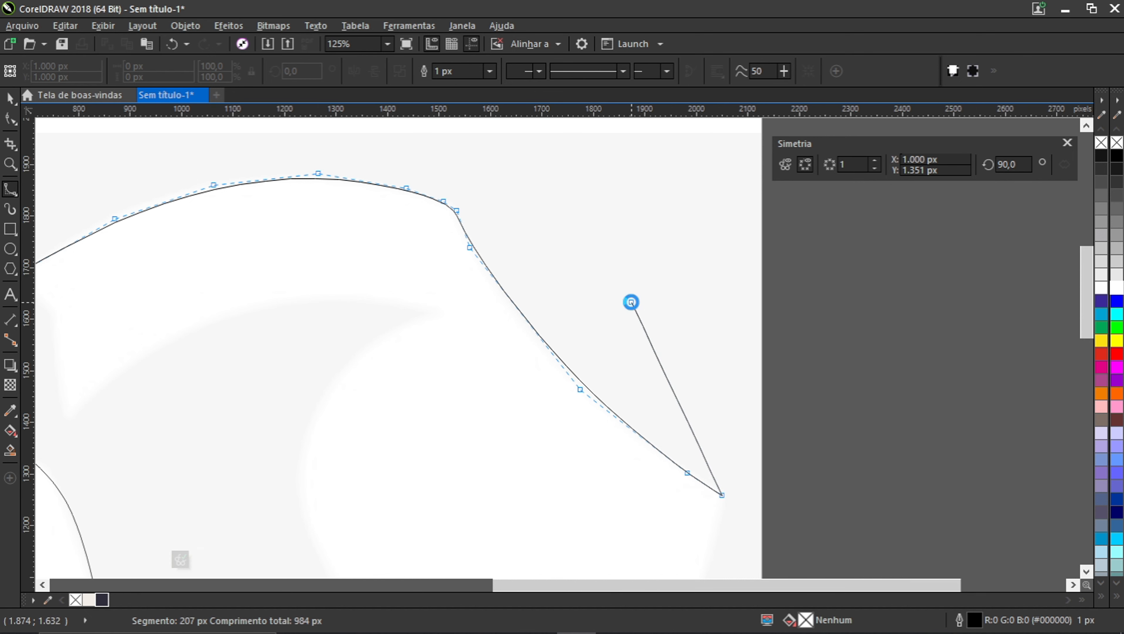
Step: Continue the B-Spline from the ear's outermost point around the lower outer edge to about X 1,636 px, Y 1,065 px
scroll(644, 368, "down", 5)
scroll(652, 412, "up", 5)
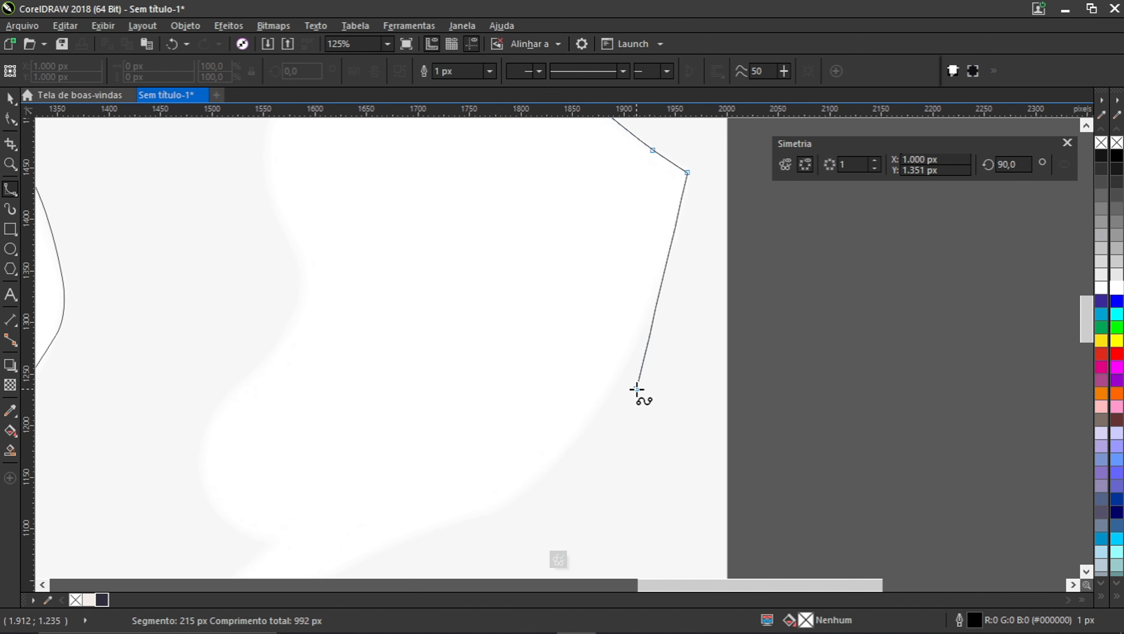
left_click(648, 312)
left_click(595, 407)
left_click(529, 487)
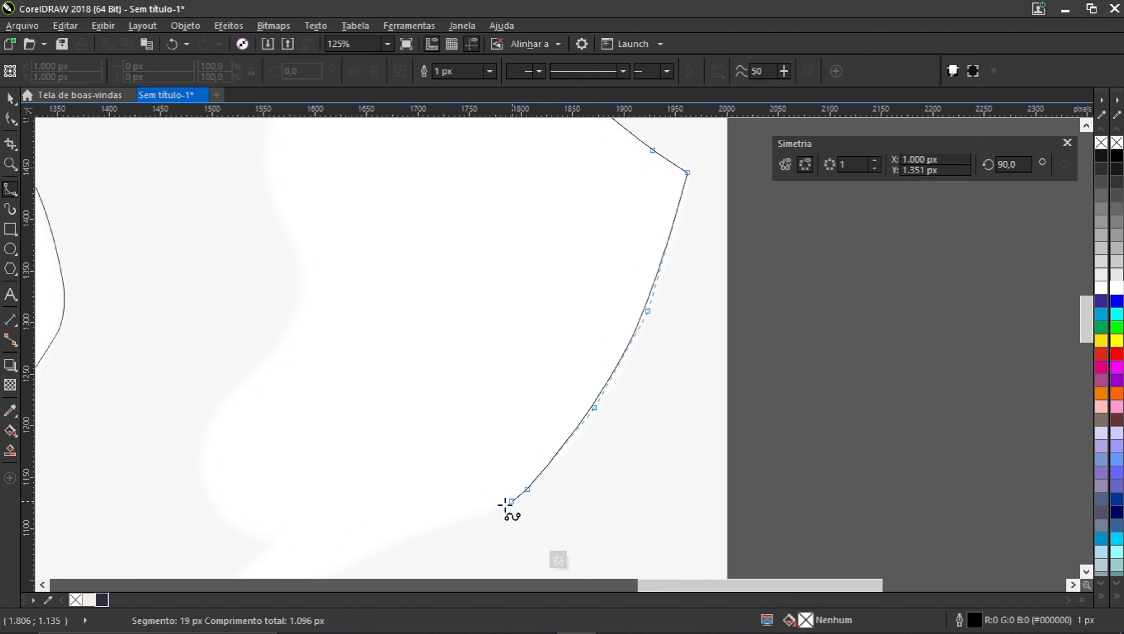
left_click(472, 517)
left_click_drag(577, 332, 611, 305)
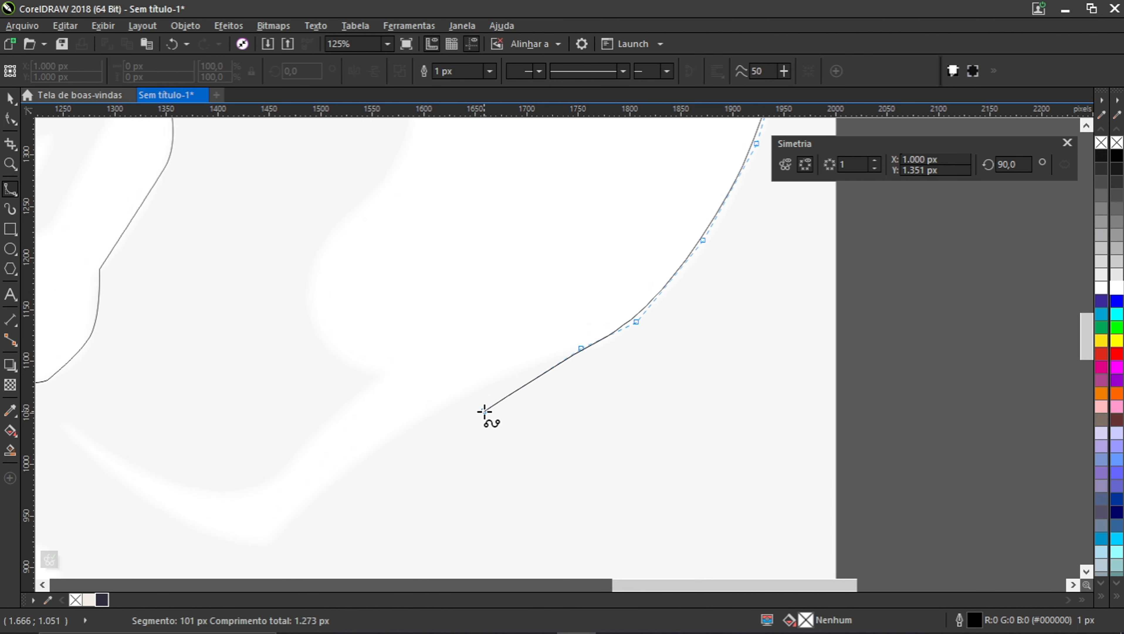
left_click(461, 396)
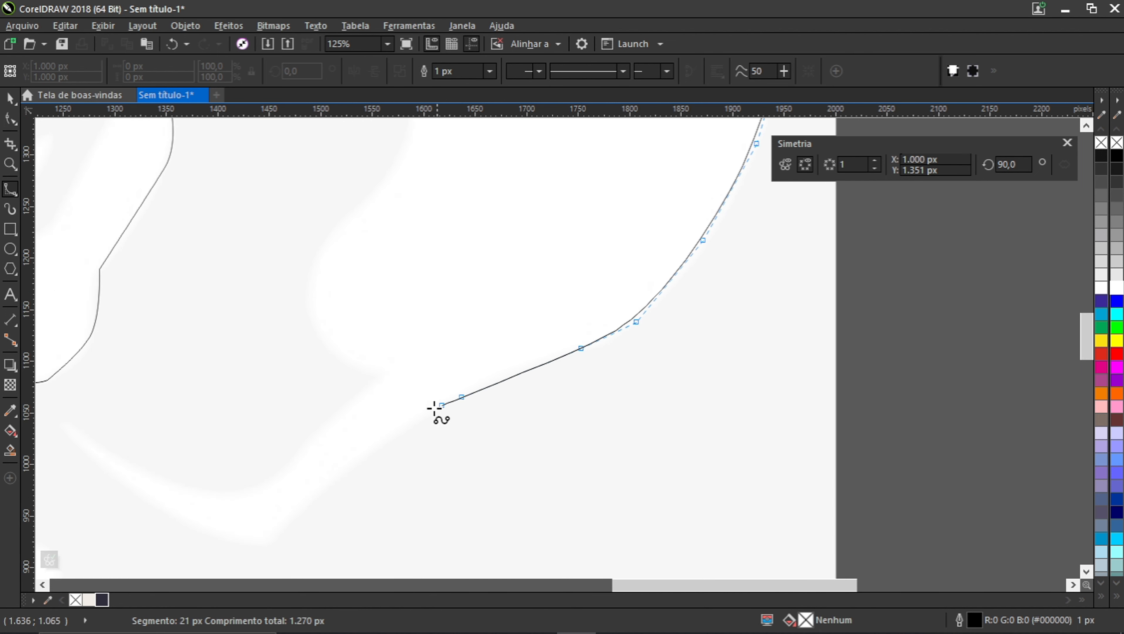
Step: Continue the ear's B-Spline along the lower outer edge and around the bottom bend to the lower inner tip at about X 1,248 px
left_click(299, 505)
scroll(459, 414, "up", 4)
scroll(453, 460, "down", 2)
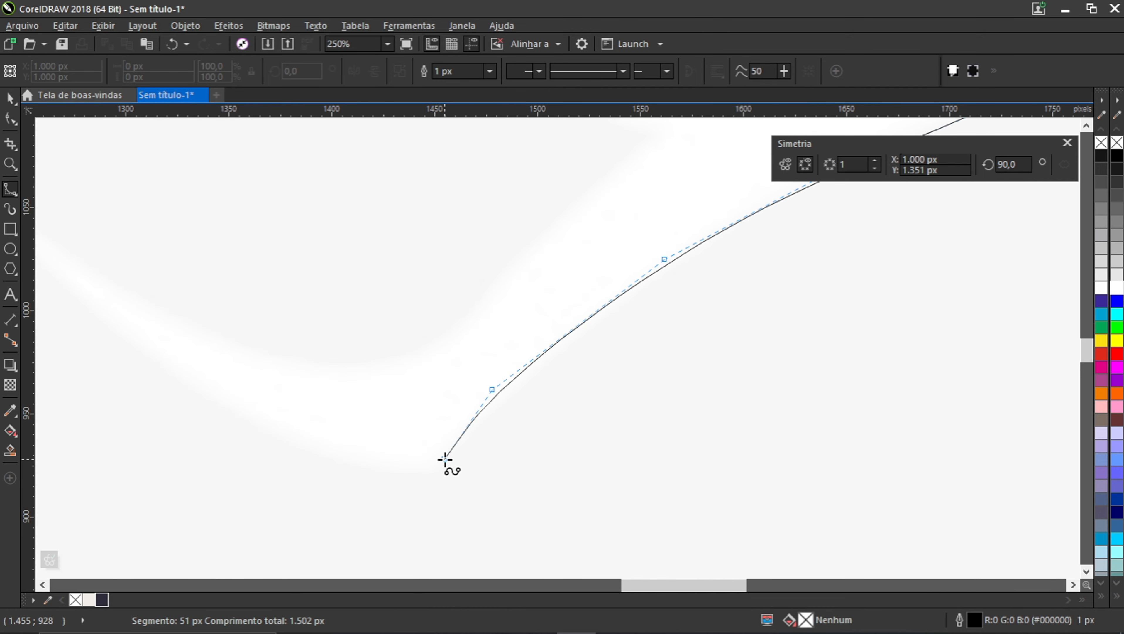
left_click(444, 458)
left_click(394, 468)
left_click(270, 430)
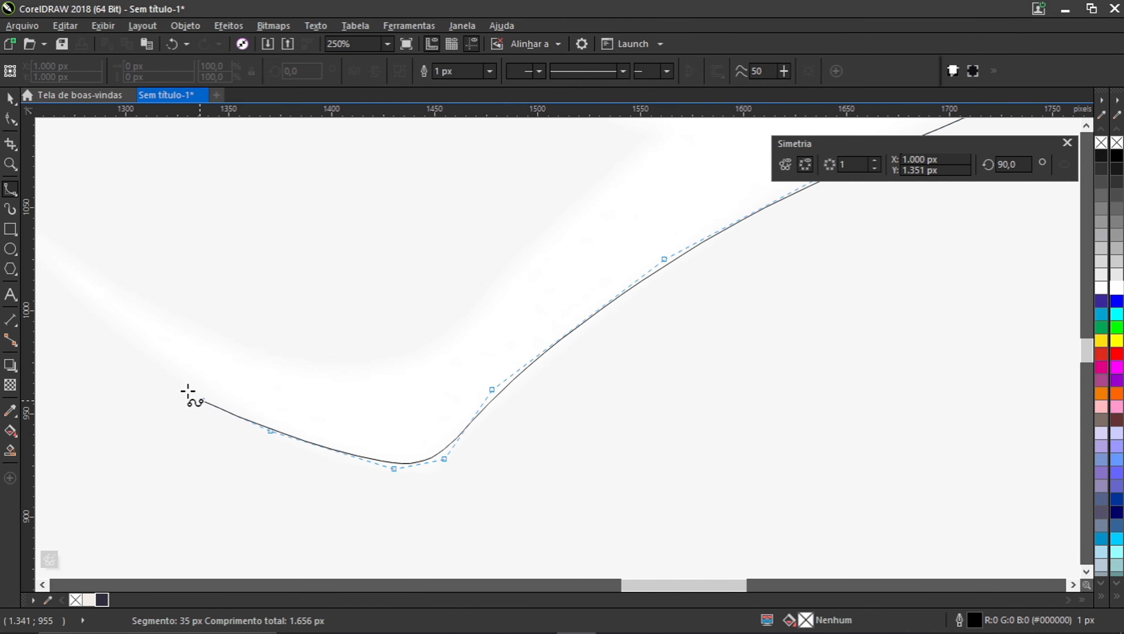
left_click_drag(201, 373, 542, 442)
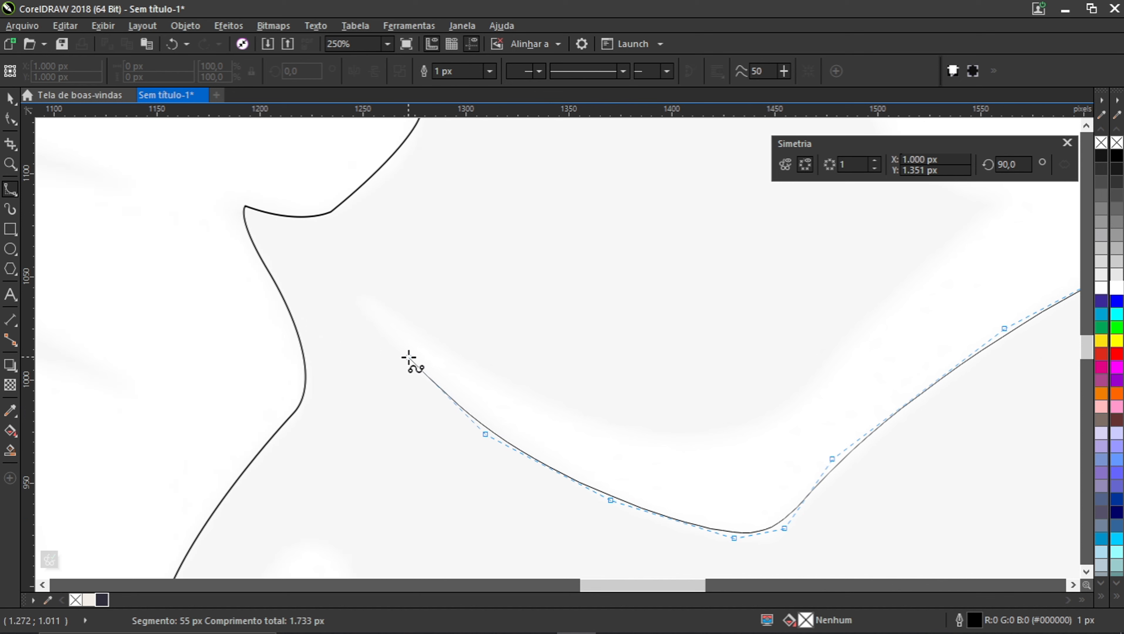
left_click(359, 298)
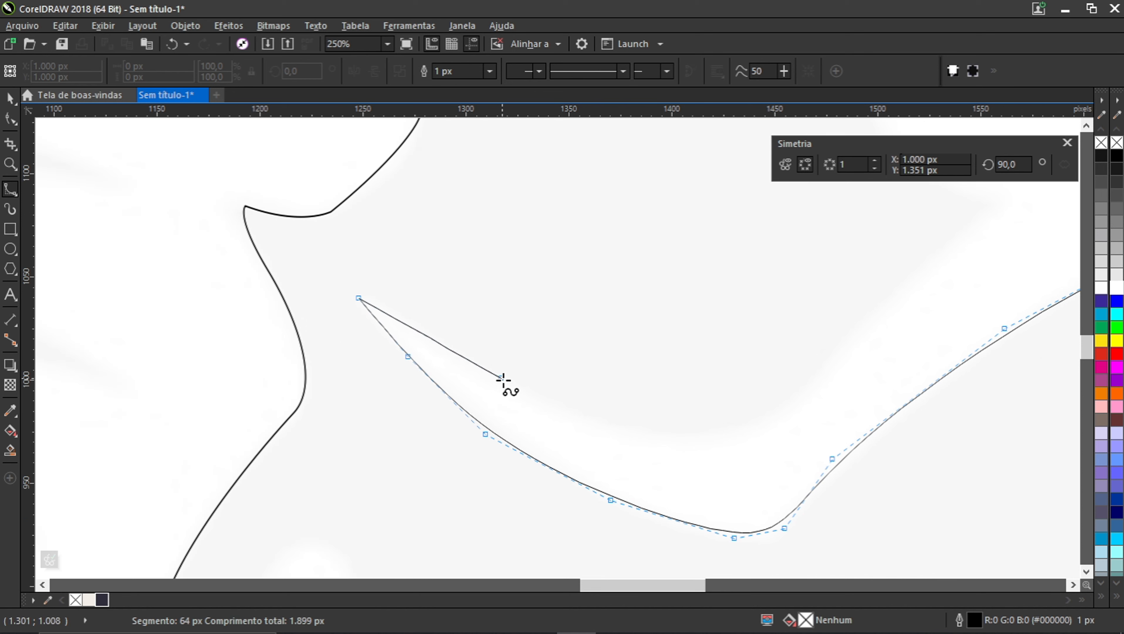
Step: Continue the B-Spline from the lower inner tip along the strip's upper edge to the inner corner at about X 1,559 px, Y 1,088 px
left_click(520, 398)
left_click(678, 440)
left_click(779, 424)
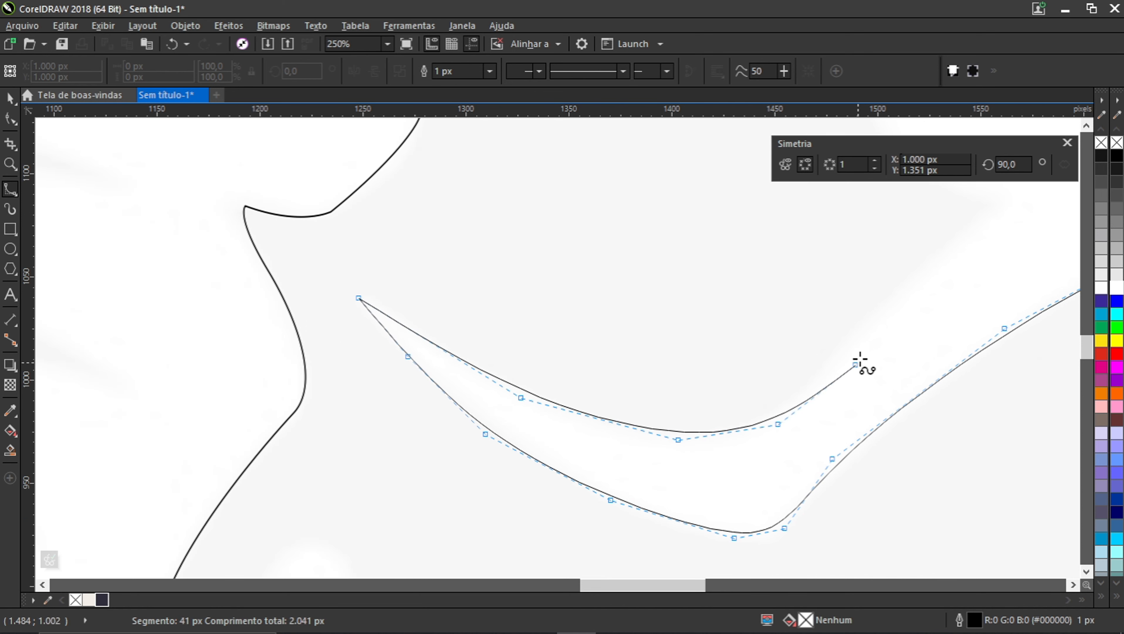
left_click(871, 331)
left_click(971, 238)
left_click_drag(973, 244, 751, 408)
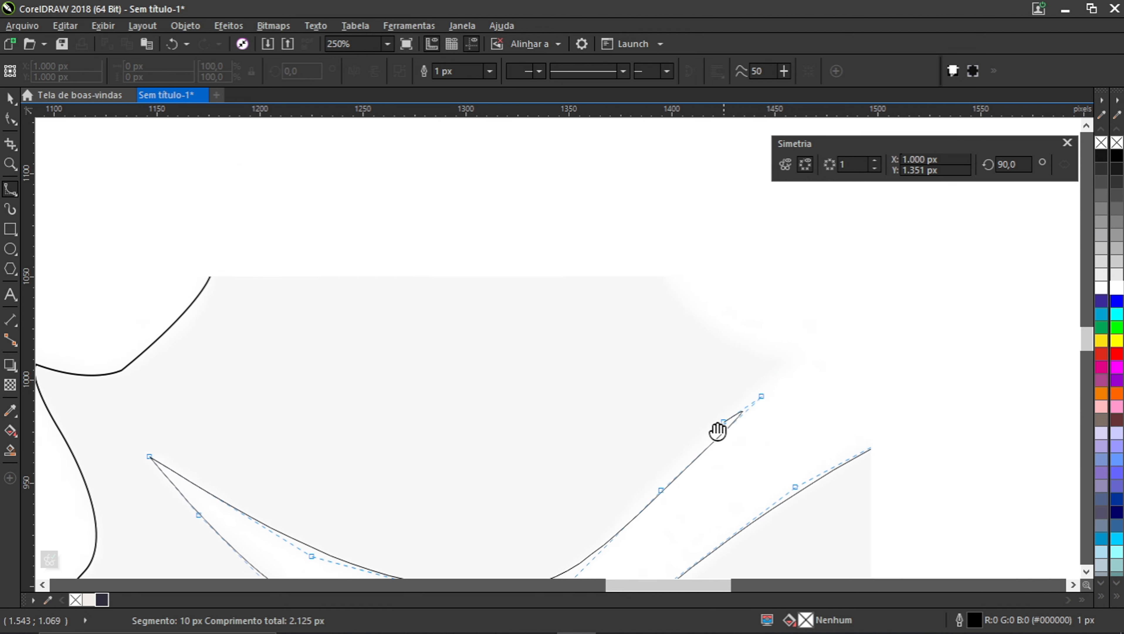
key("v")
left_click(776, 363)
Step: Continue the B-Spline up the ear's wavy inner edge from that corner to about X 1,591 px, Y 1,363 px
scroll(625, 402, "down", 2)
scroll(639, 383, "up", 2)
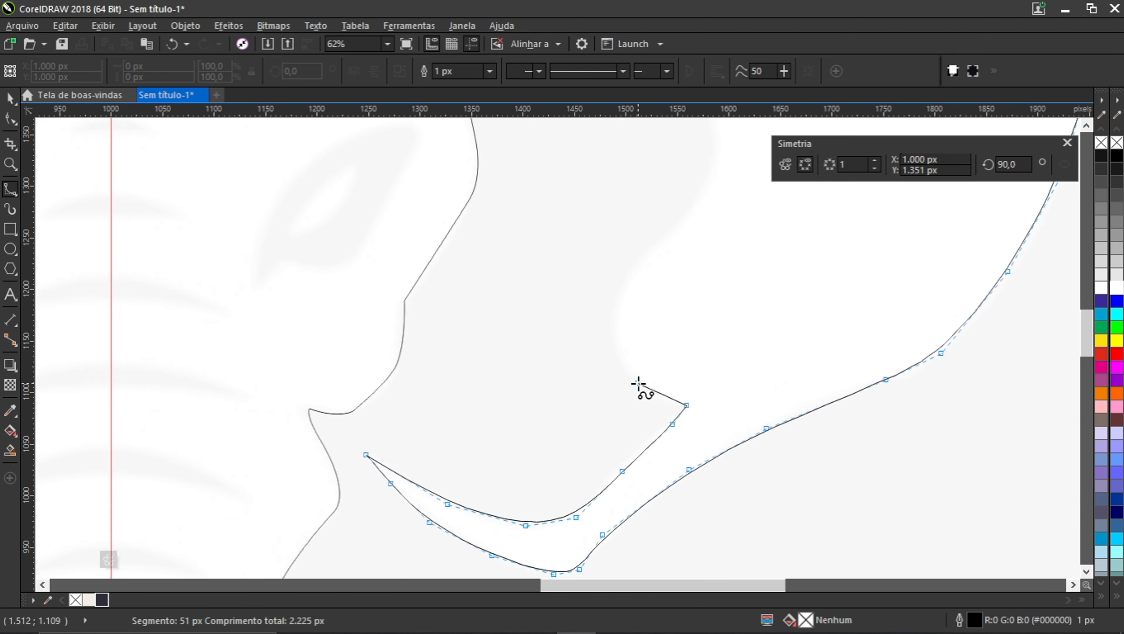
left_click(601, 318)
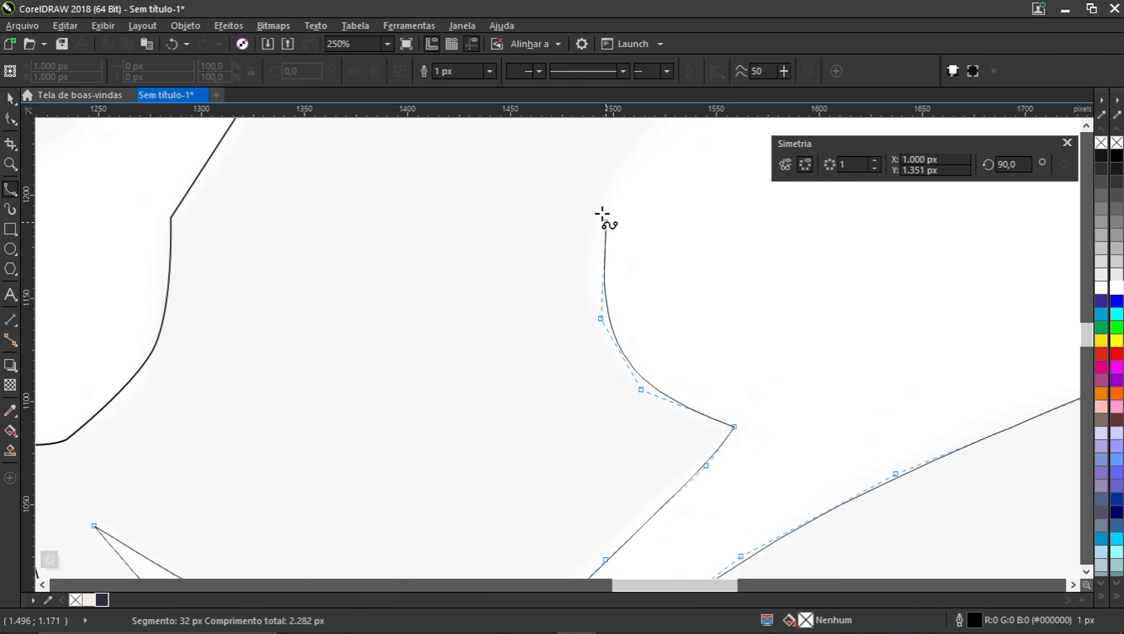
left_click_drag(600, 207, 481, 594)
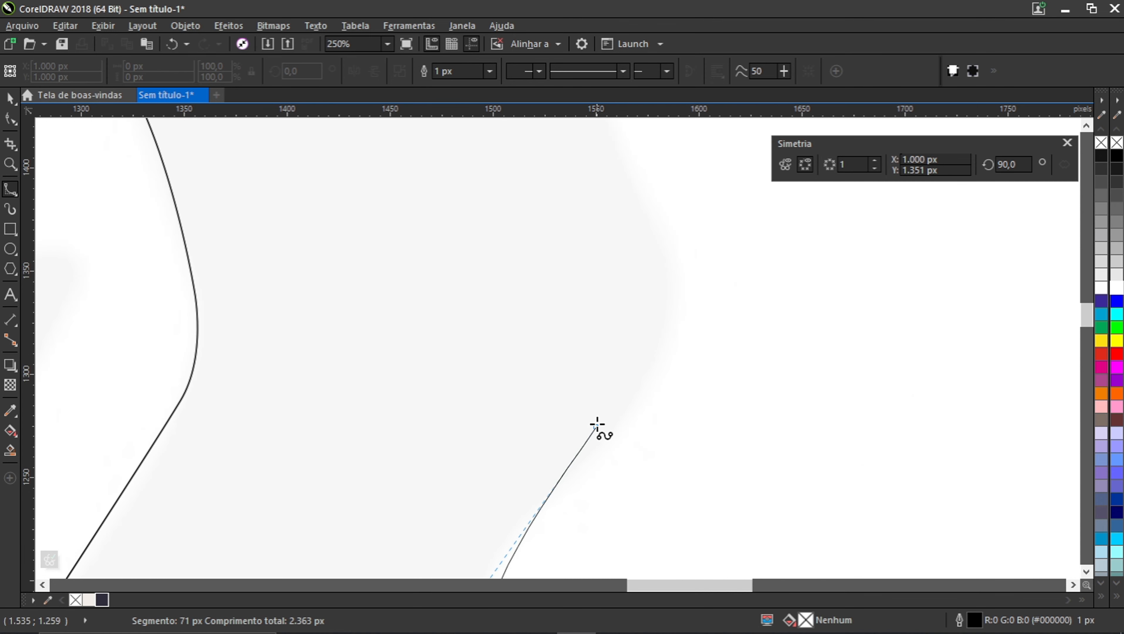
left_click(613, 421)
left_click(666, 342)
left_click(680, 245)
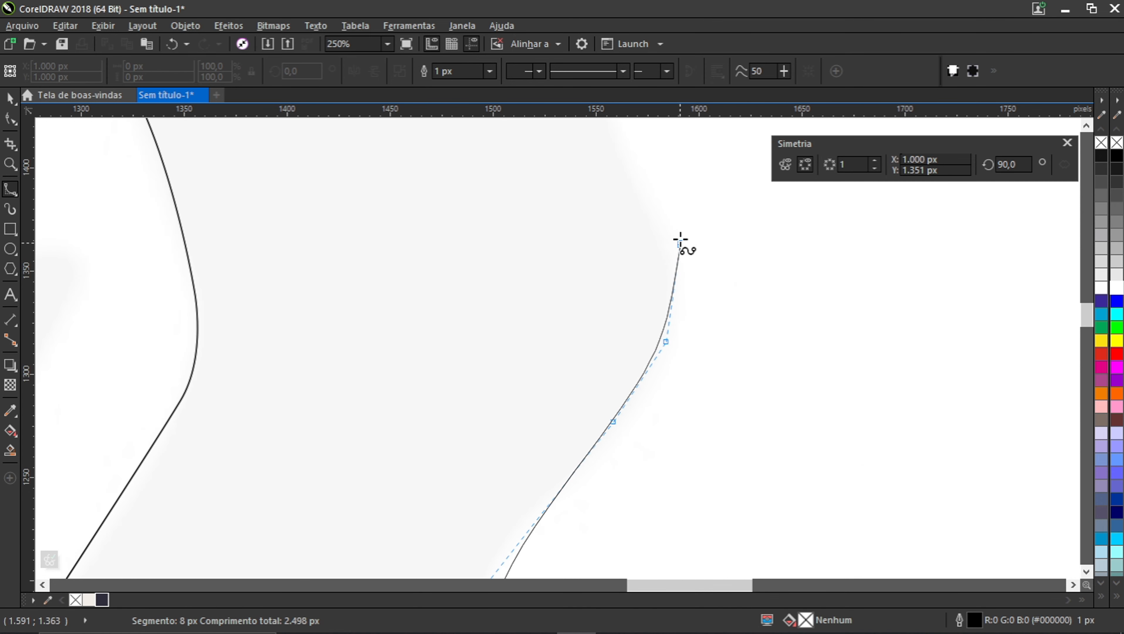
Step: Continue the B-Spline up the ear's inner curve to the pointed upper corner at about X 1,691 px, Y 1,625 px
scroll(613, 209, "down", 4)
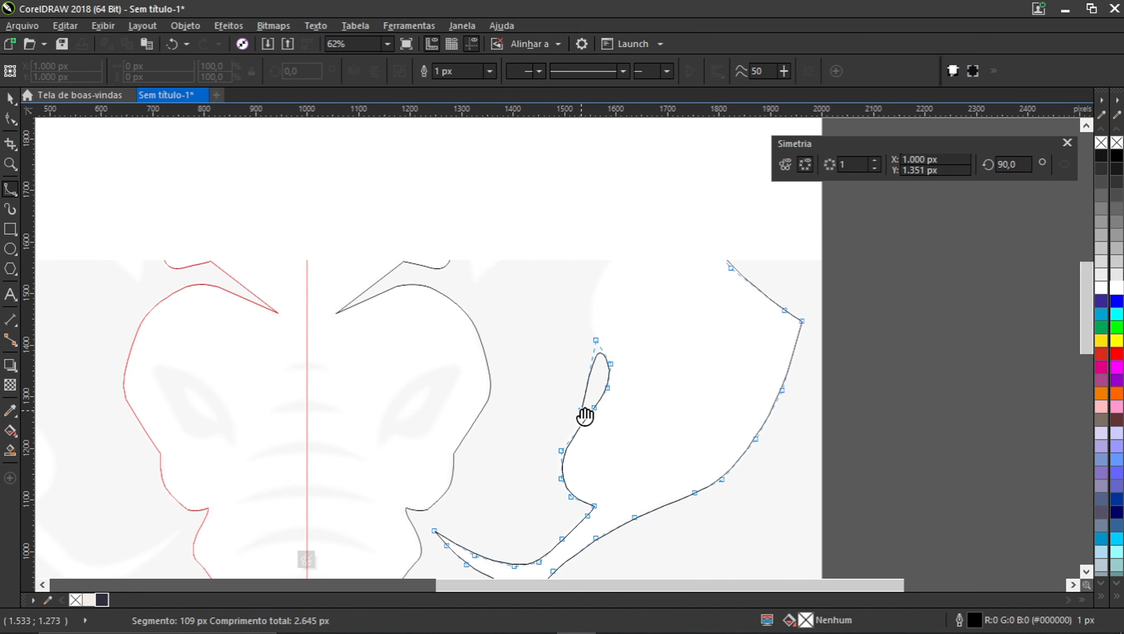
scroll(599, 355, "up", 4)
left_click(514, 359)
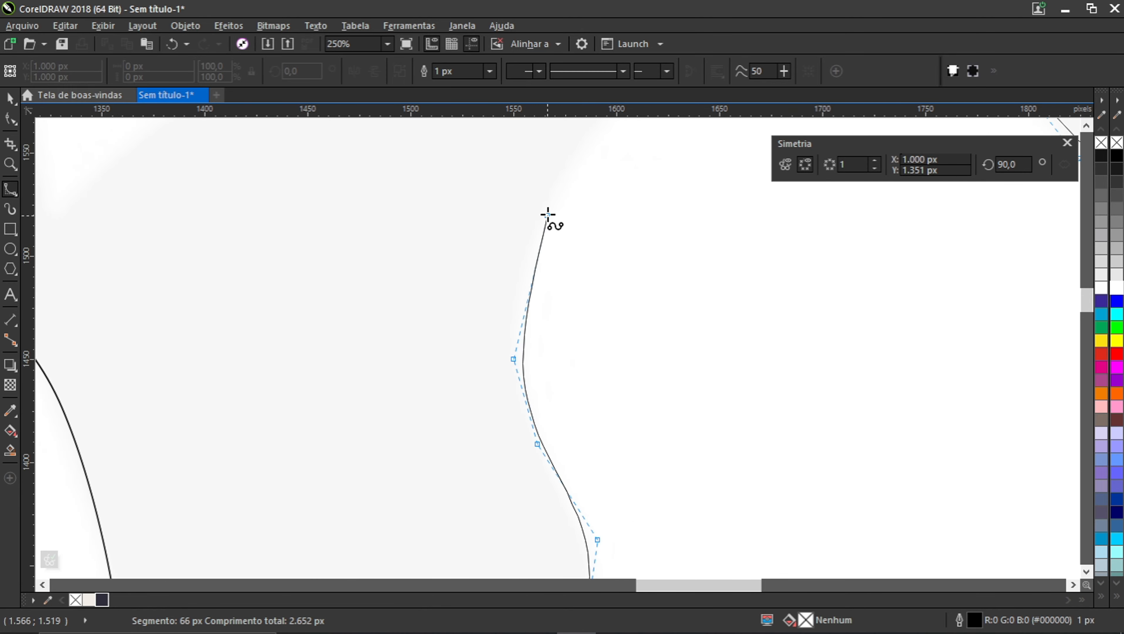
left_click_drag(553, 204, 493, 446)
left_click(539, 367)
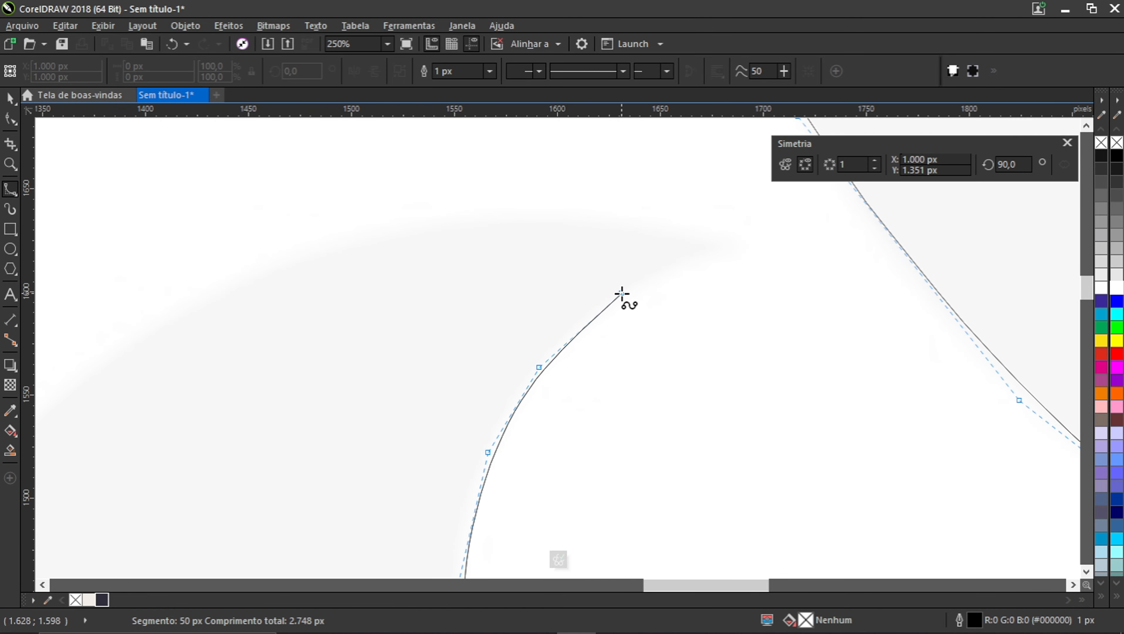
left_click(632, 286)
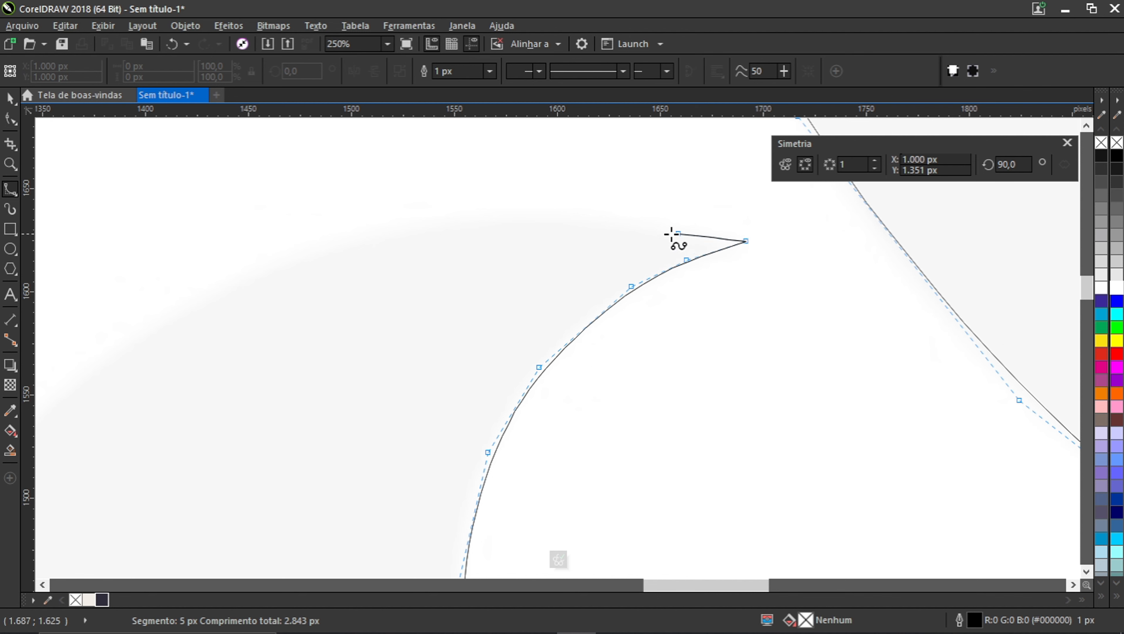
Step: Continue the B-Spline from the pointed corner along the ear's upper inner arc to the tip near X 1,324 px, Y 1,520 px
left_click(478, 212)
left_click(193, 291)
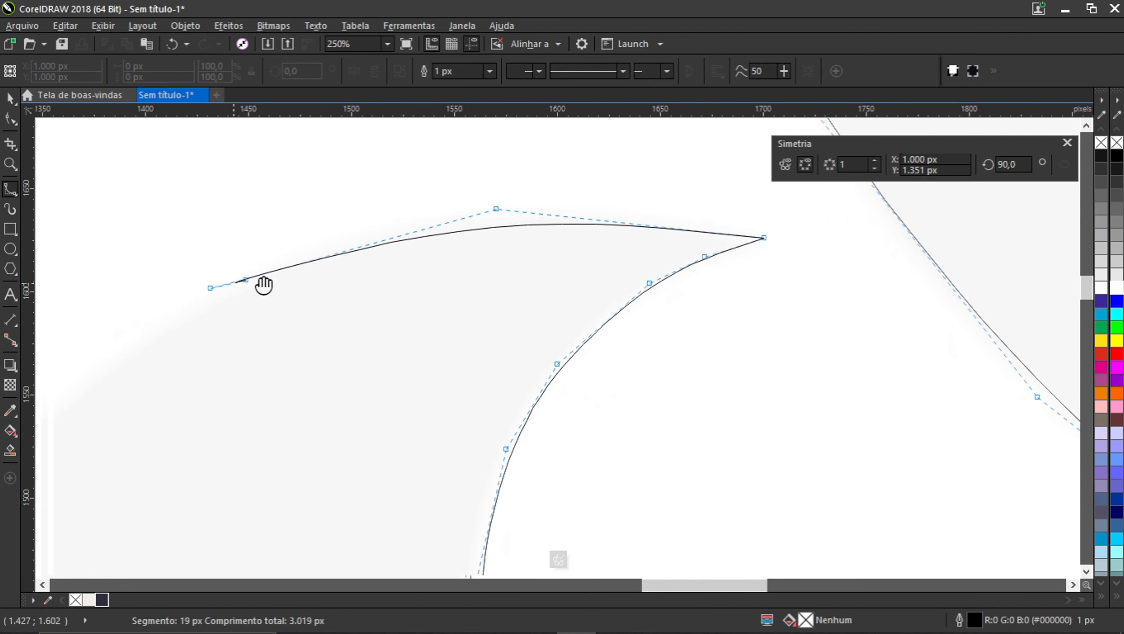
left_click_drag(264, 284, 520, 273)
left_click(328, 373)
left_click(272, 425)
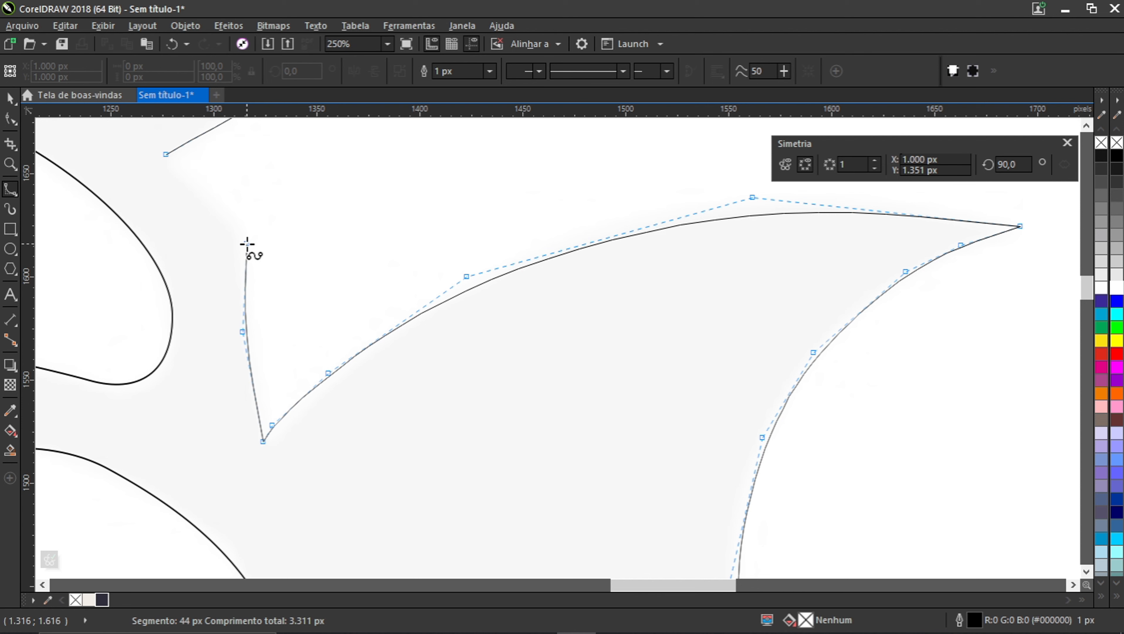
Step: Trace the short inner edge up to the starting point and close the ear's B-Spline outline
left_click(225, 206)
left_click(188, 178)
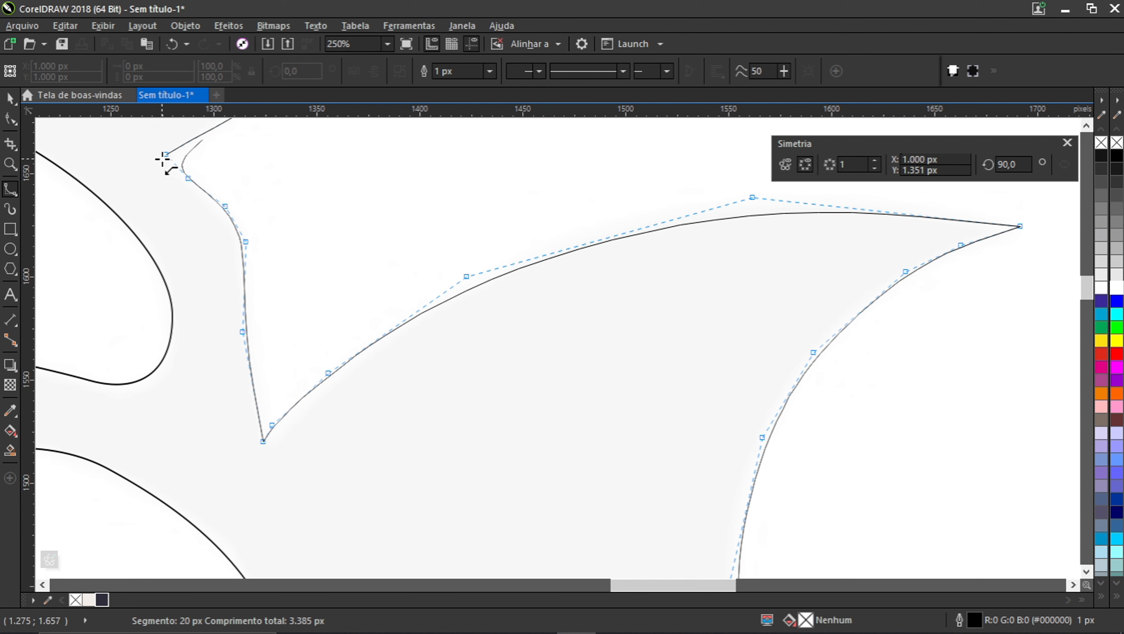
left_click(166, 154)
scroll(280, 249, "down", 4)
scroll(359, 289, "up", 2)
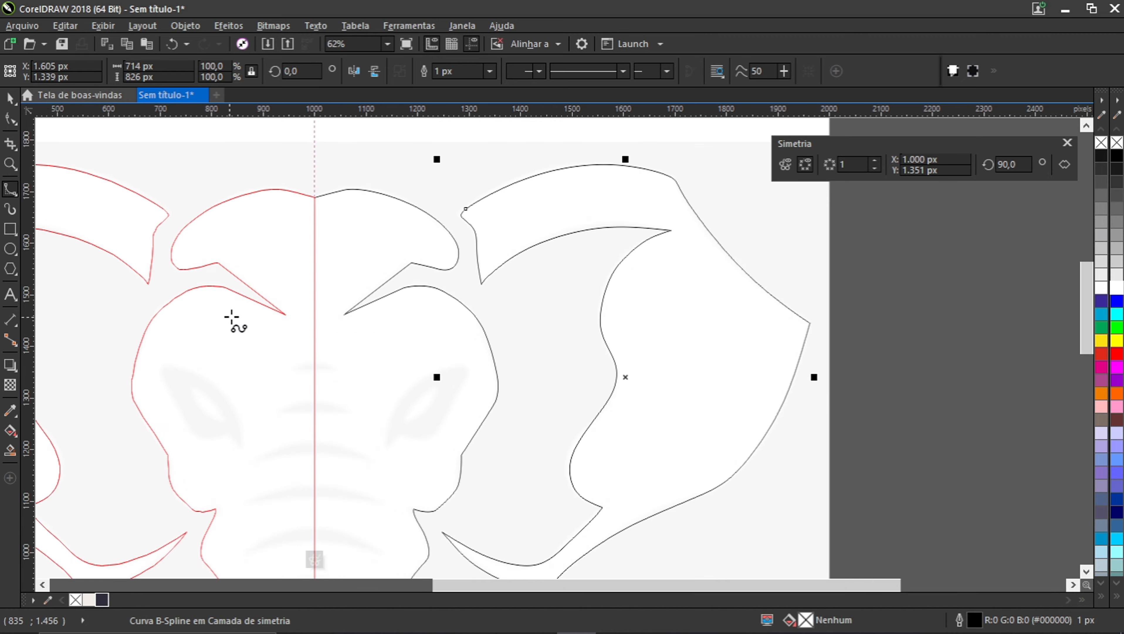
scroll(231, 317, "down", 2)
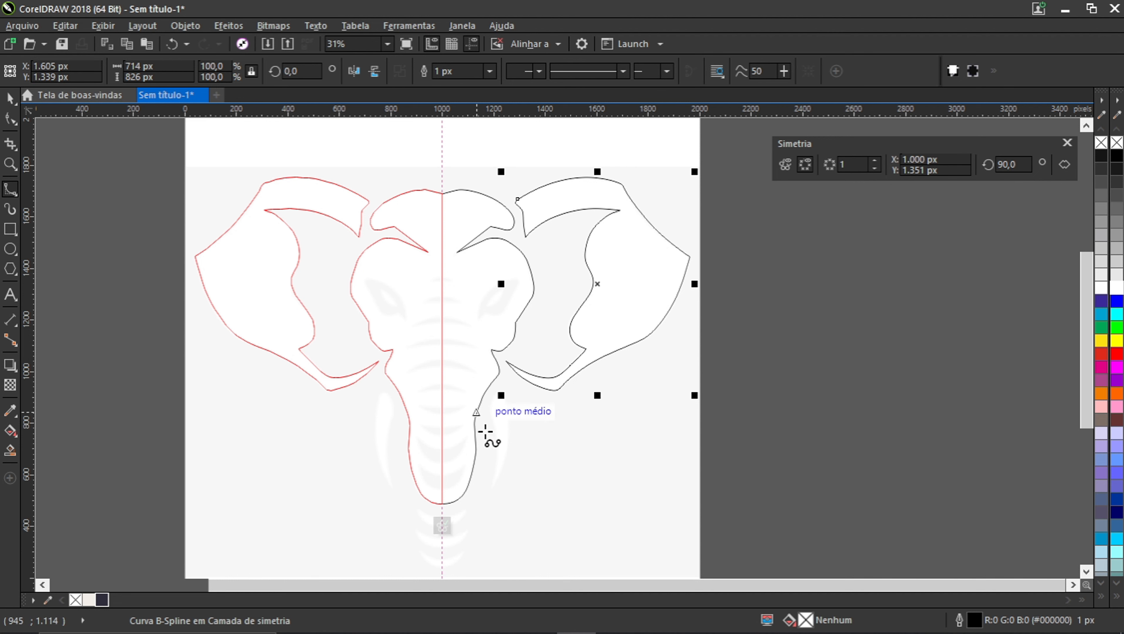
Step: Start a B-Spline on the right tusk and trace its rounded top and upper outer edge
scroll(501, 355, "up", 3)
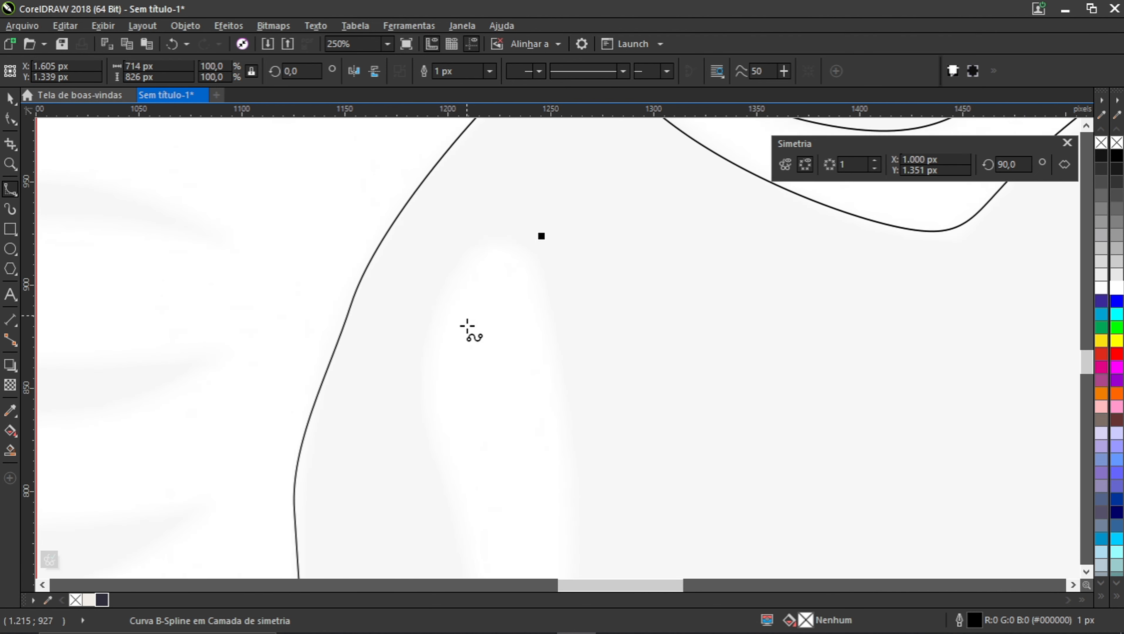
left_click(432, 351)
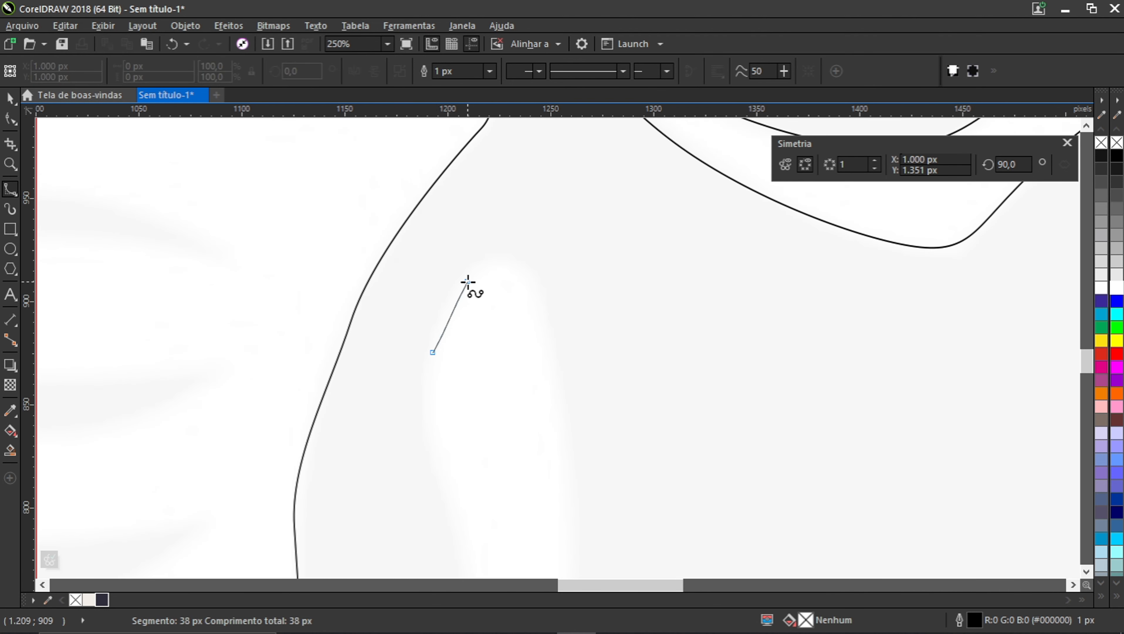
left_click(467, 281)
left_click(540, 275)
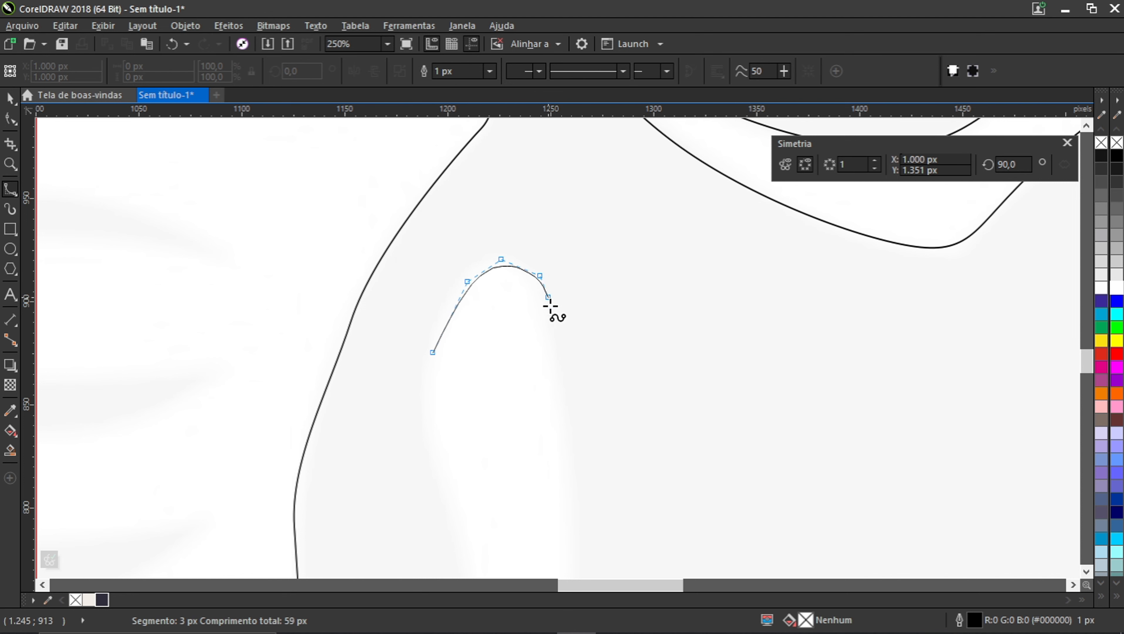
left_click(560, 388)
left_click(571, 512)
Step: Continue the B-Spline down the tusk's outer edge to its lower tip at about X 1,198 px, Y 559 px
scroll(579, 402, "down", 5)
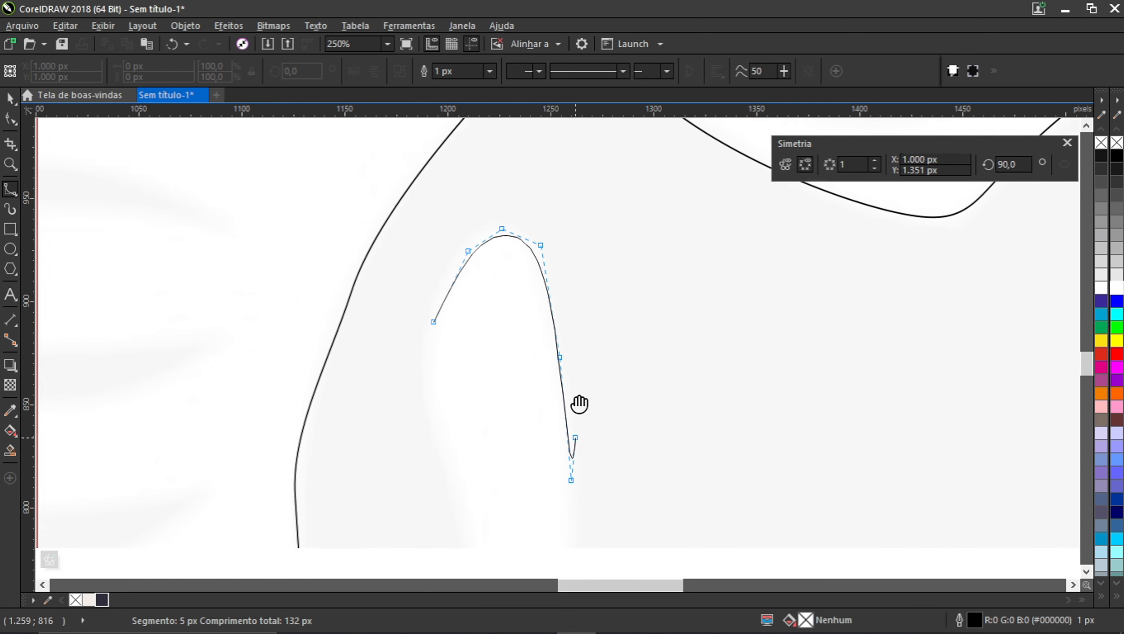
left_click(566, 368)
left_click(559, 464)
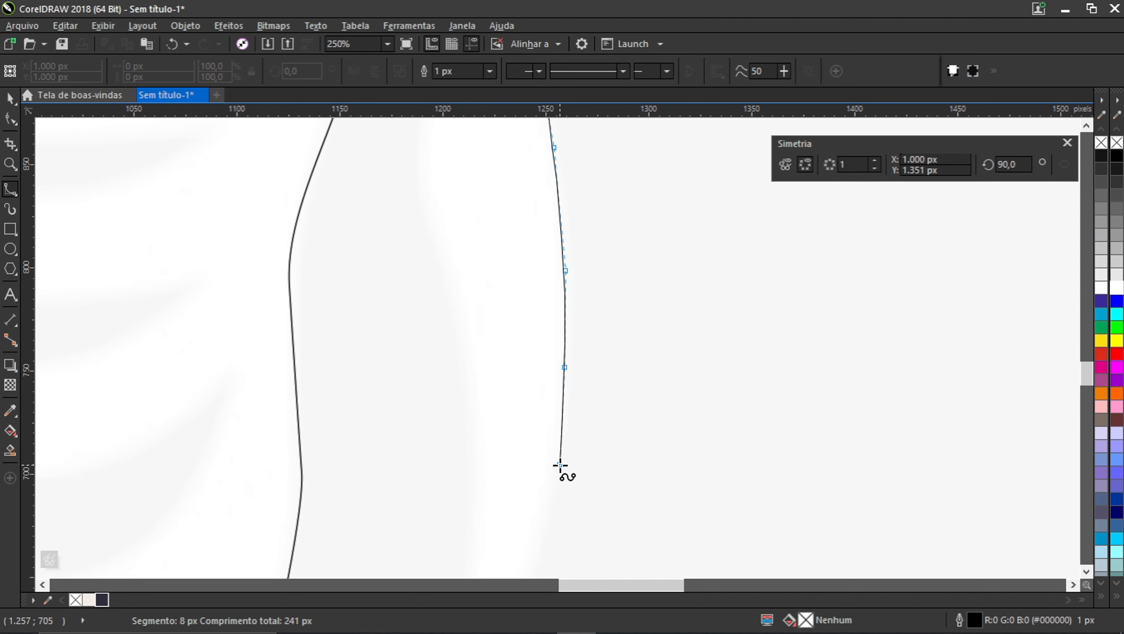
scroll(559, 464, "down", 1)
left_click_drag(567, 444, 622, 224)
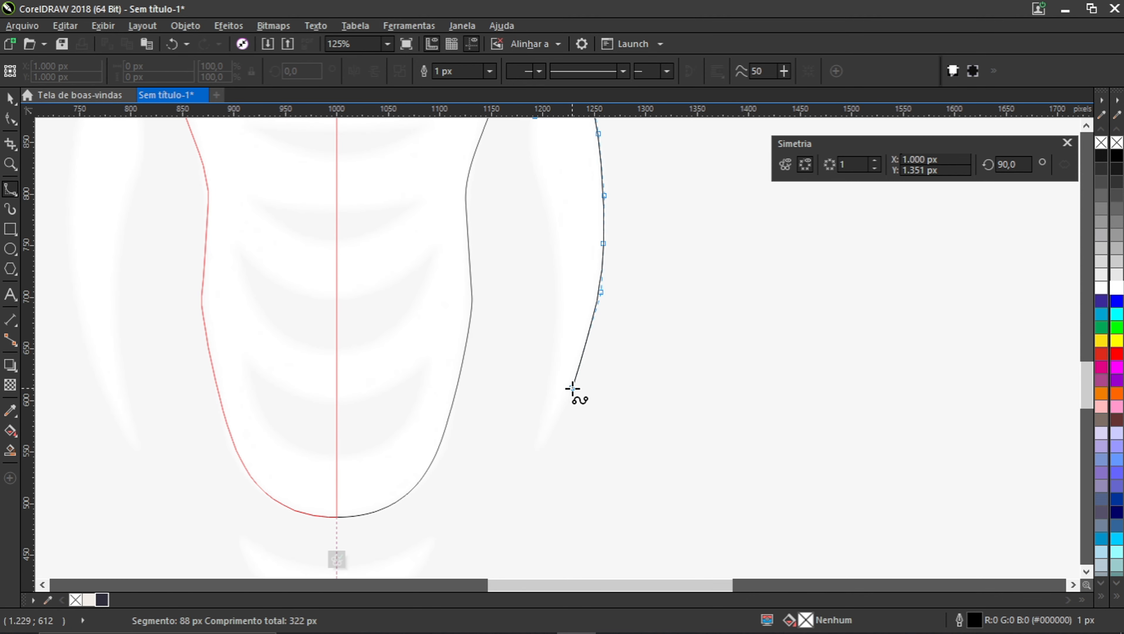
scroll(557, 425, "up", 1)
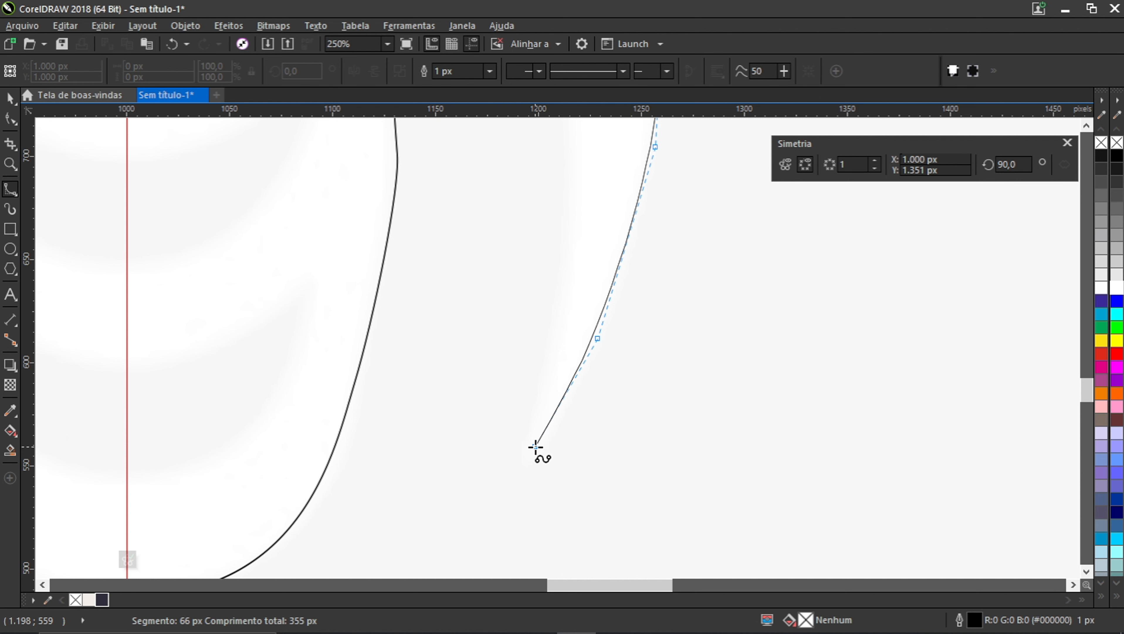
left_click(536, 446)
Step: Trace the tusk's inner edge from the lower tip up to the starting point and close the outline, about 68 by 358 px
scroll(536, 449, "down", 1)
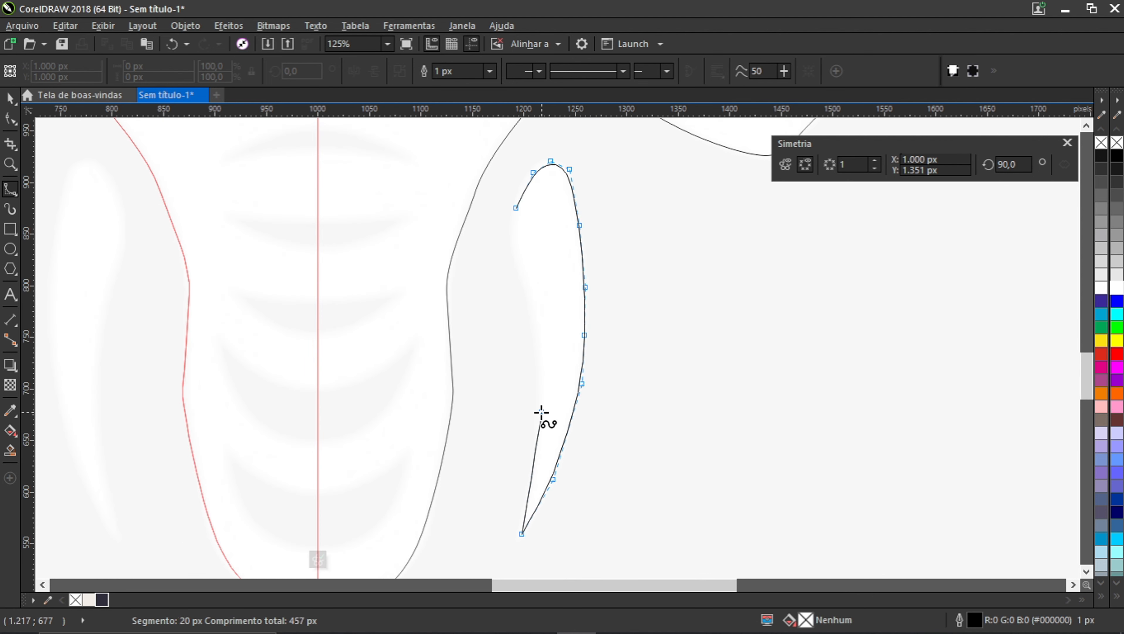
left_click(541, 412)
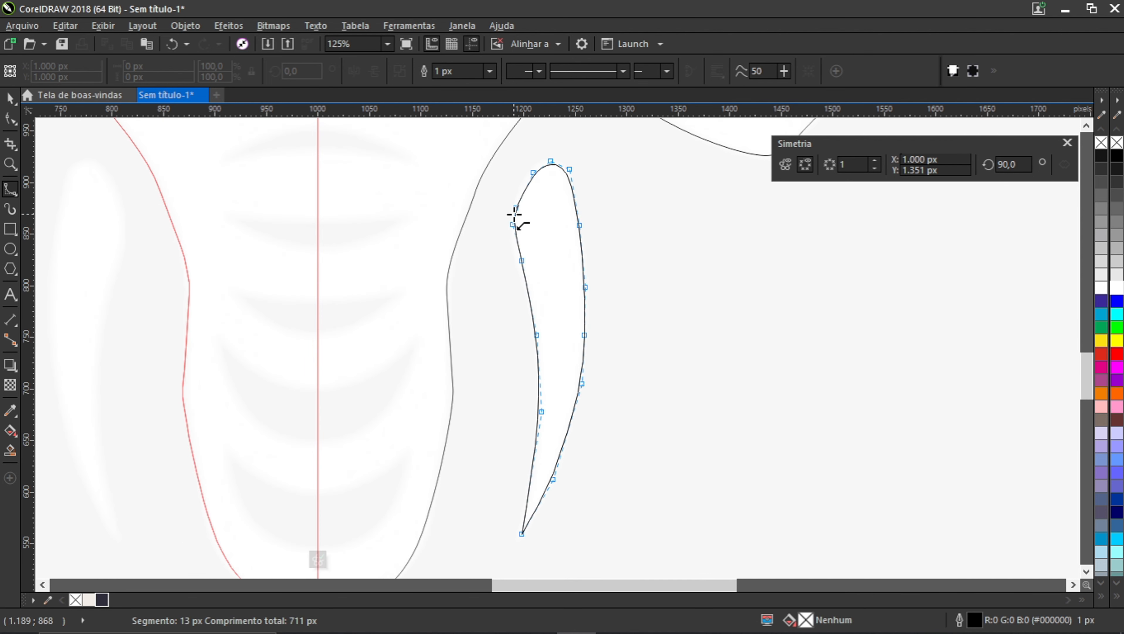
left_click(515, 215)
scroll(528, 266, "down", 2)
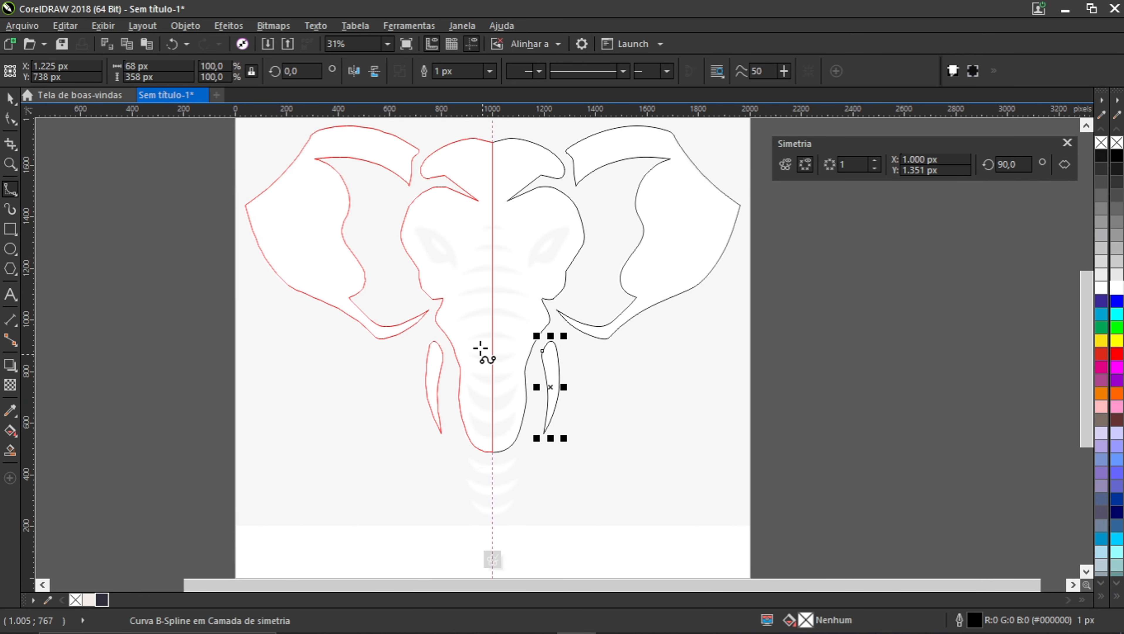
Step: Start a B-Spline at the right eye's lower inner corner and trace its upper edge around the upper outer corner
scroll(528, 276, "up", 2)
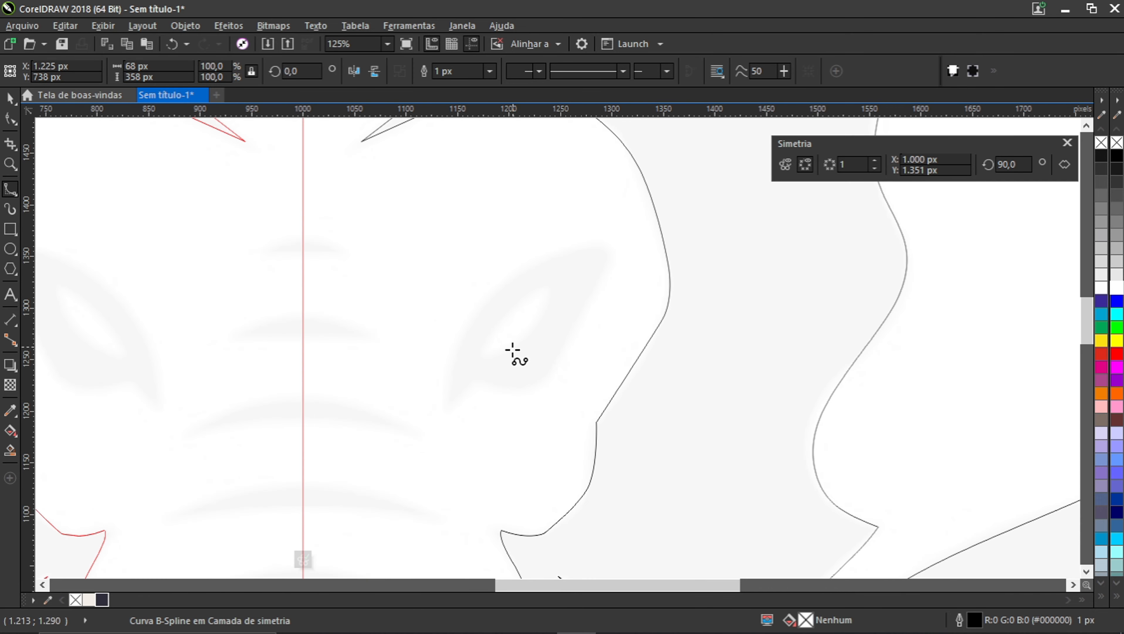
scroll(512, 349, "down", 2)
scroll(504, 341, "up", 2)
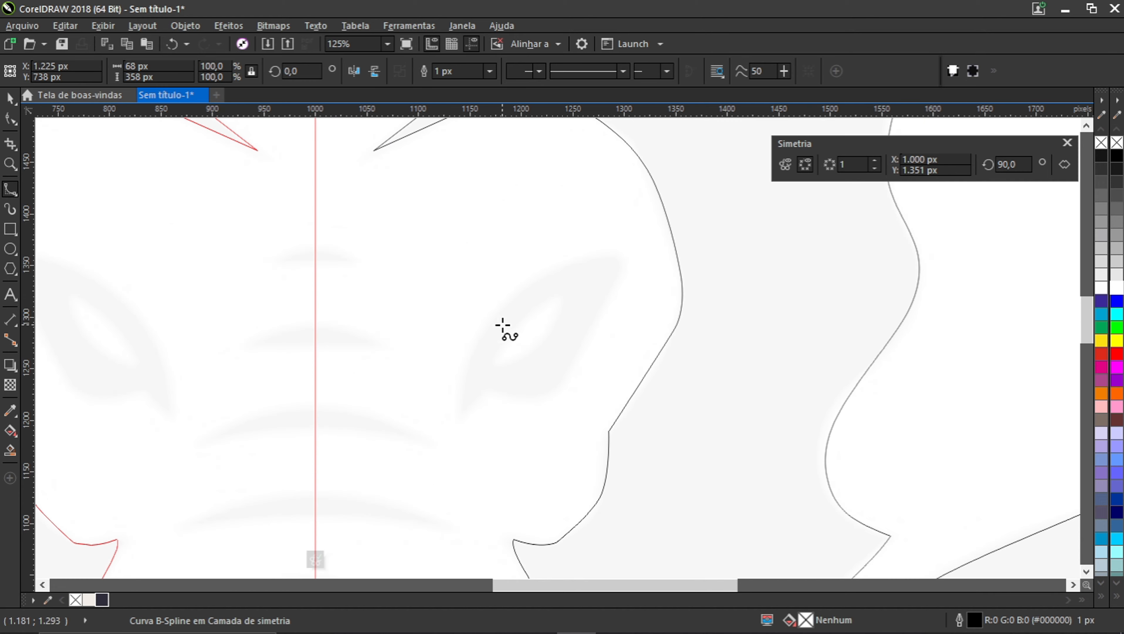
left_click(461, 409)
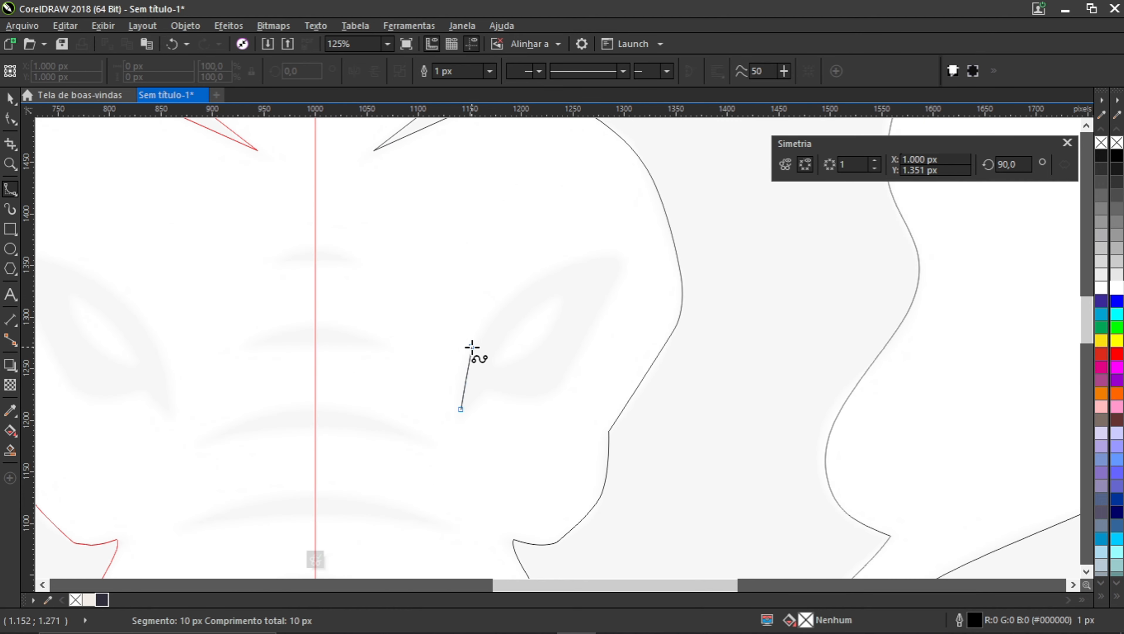
left_click(505, 295)
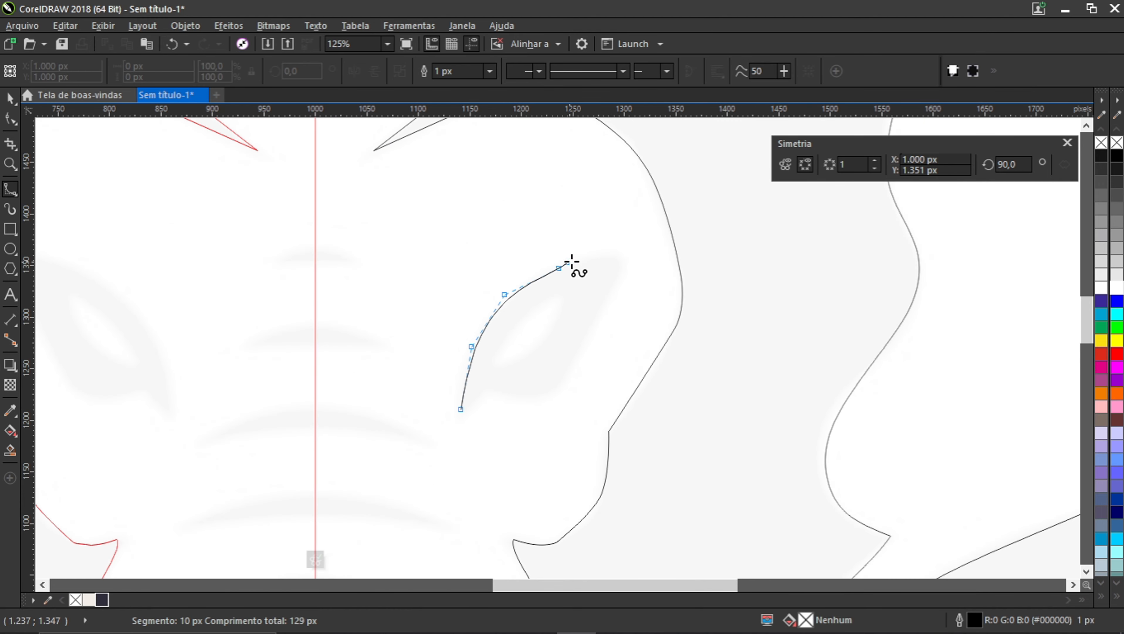
left_click(619, 262)
left_click(622, 272)
Step: Continue the B-Spline along the right eye's outer and lower edges and close the outline, about 151 by 143 px
left_click(607, 296)
left_click(586, 338)
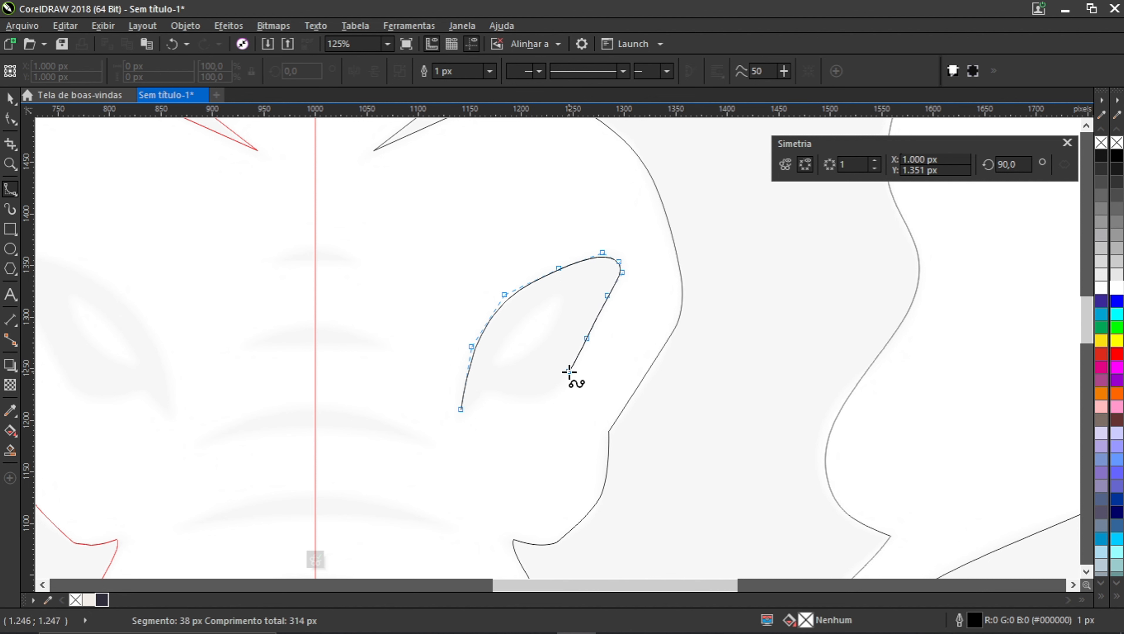
left_click(552, 395)
left_click(502, 393)
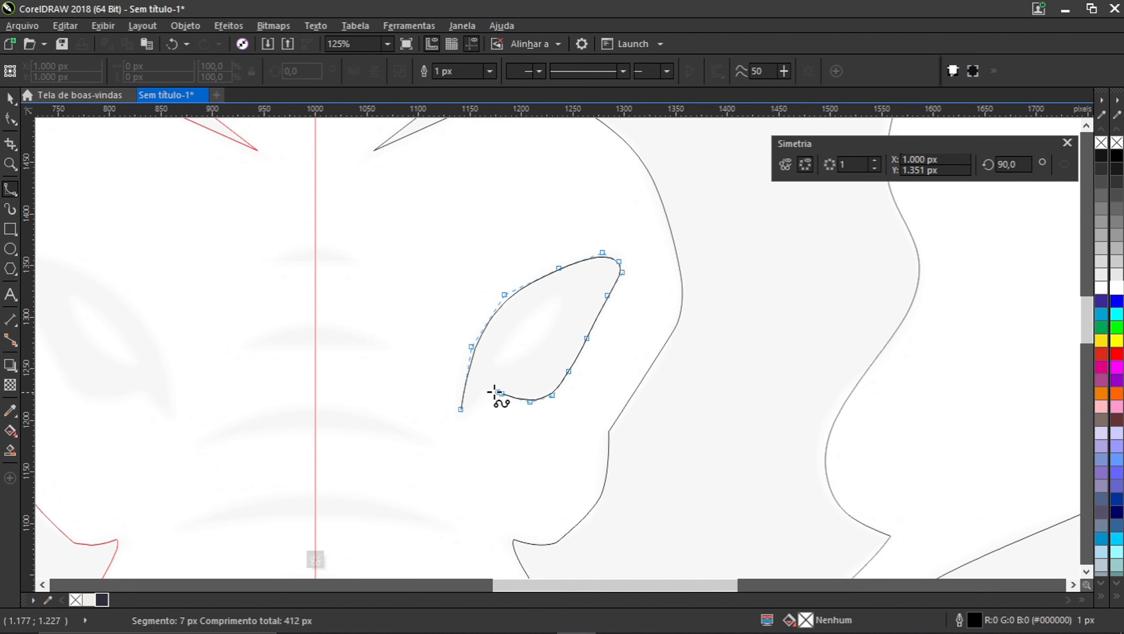
left_click(486, 390)
left_click(472, 401)
left_click(459, 413)
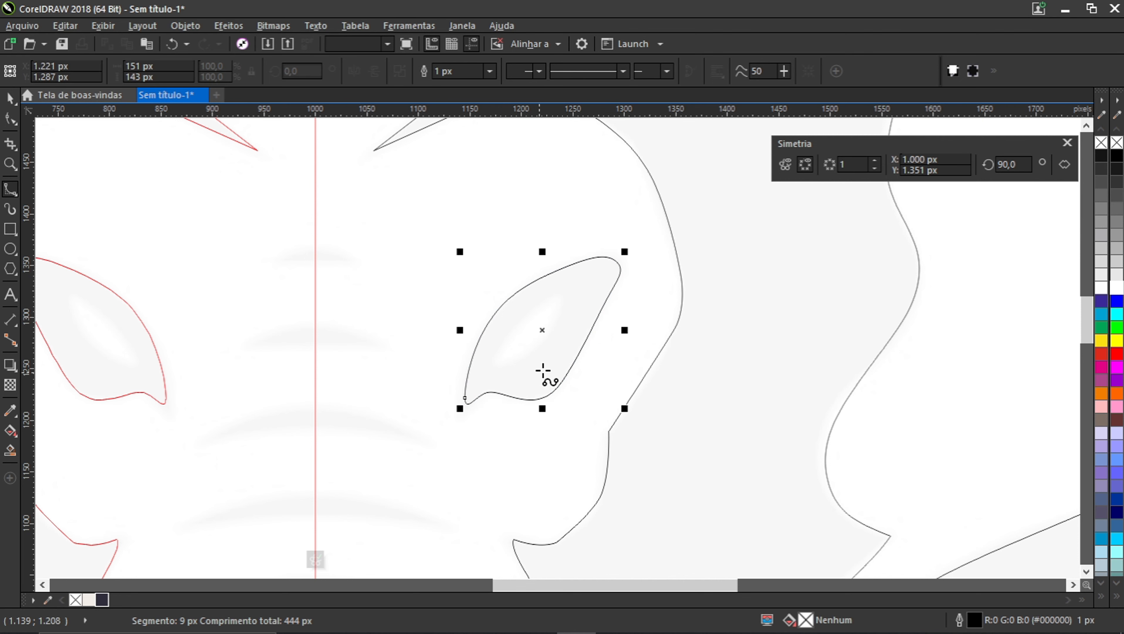
Step: Finish editing the symmetry so the elephant outlines become a mirrored symmetry group
scroll(534, 375, "down", 2)
scroll(505, 380, "up", 1)
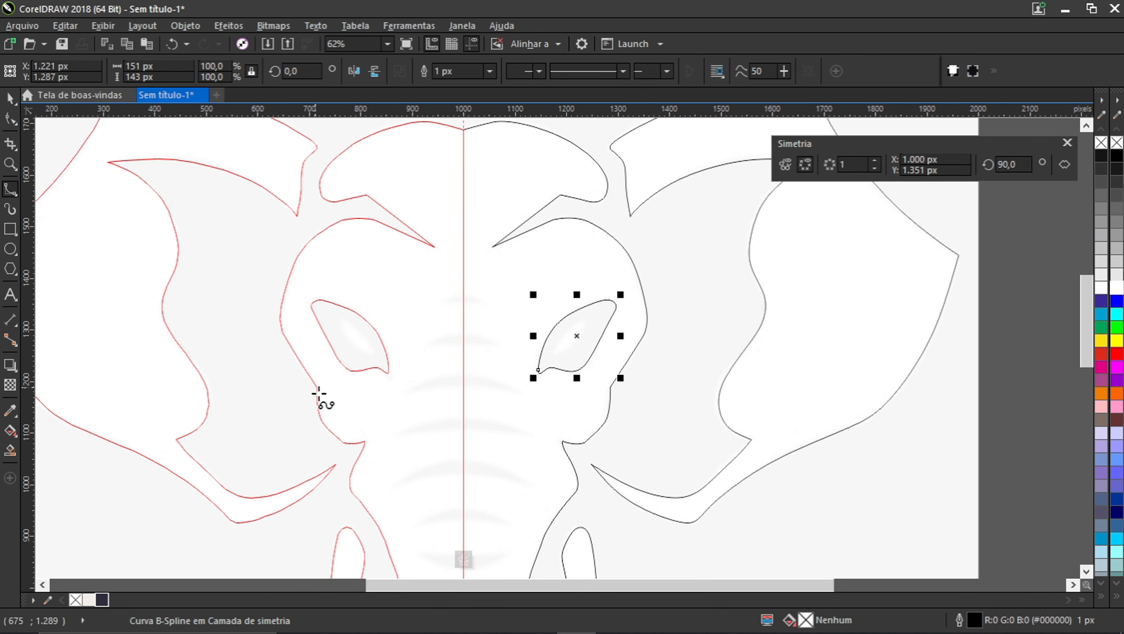
scroll(464, 286, "down", 1)
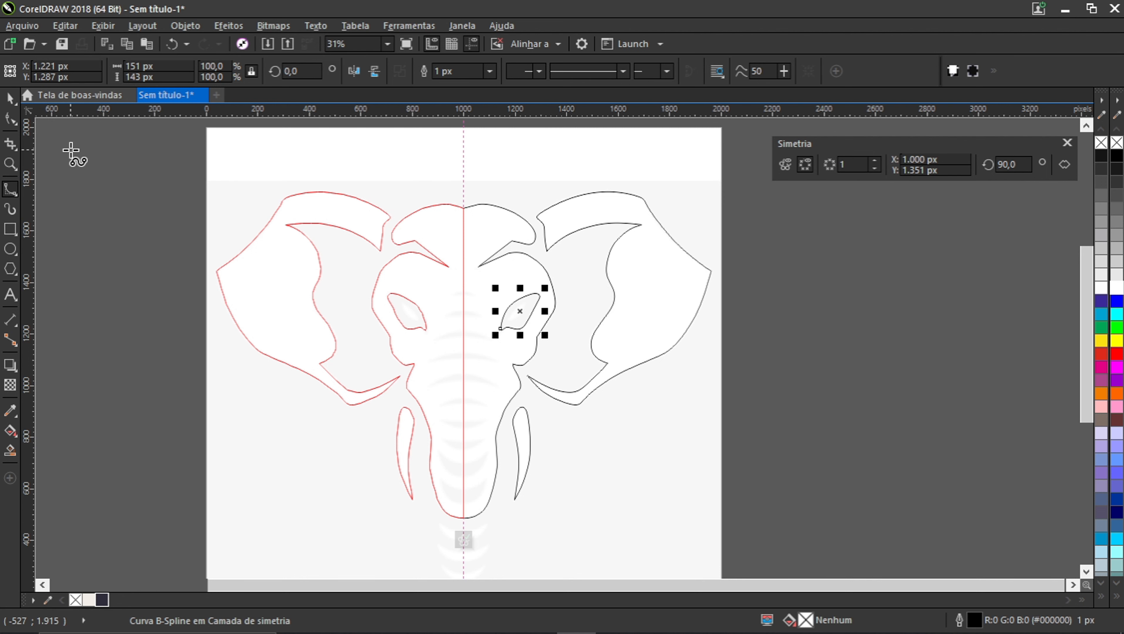
key("F4")
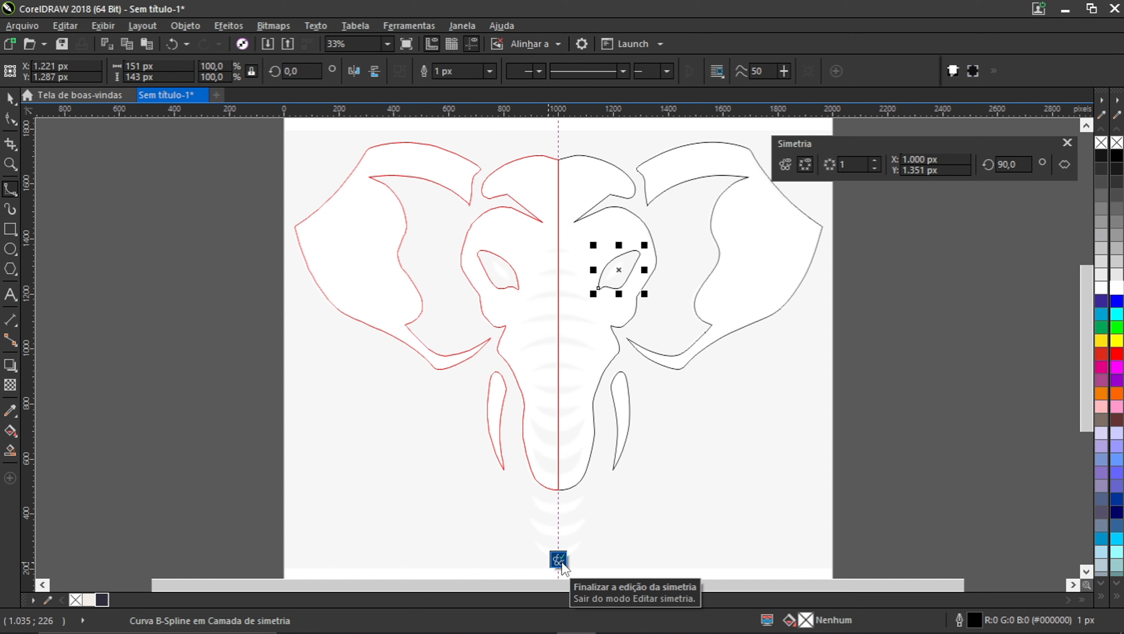
right_click(549, 340)
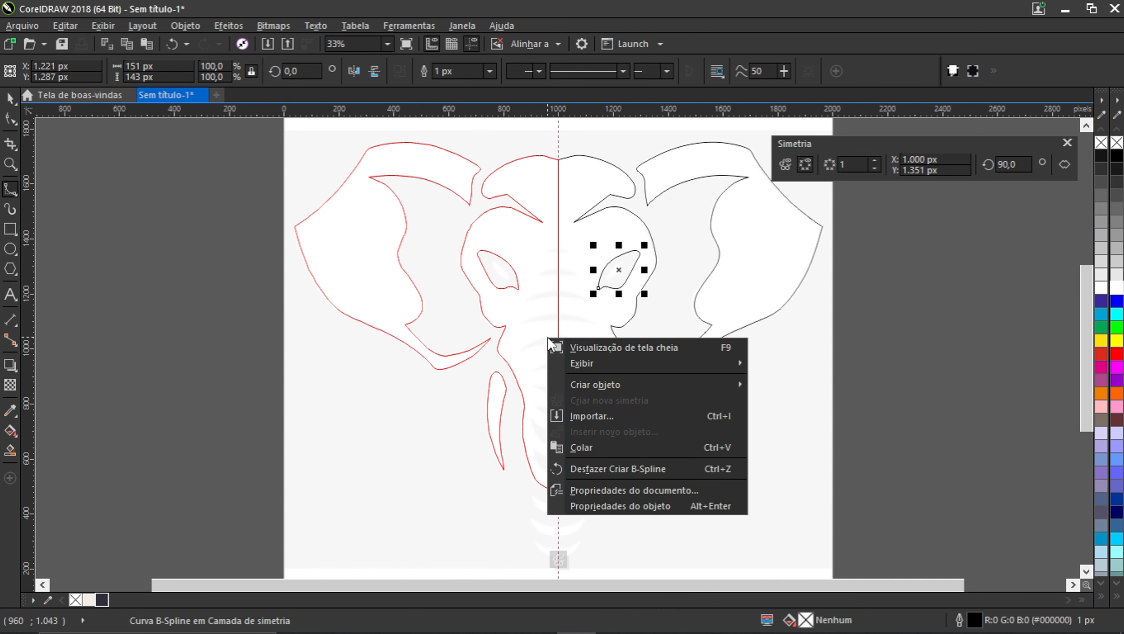
left_click(186, 27)
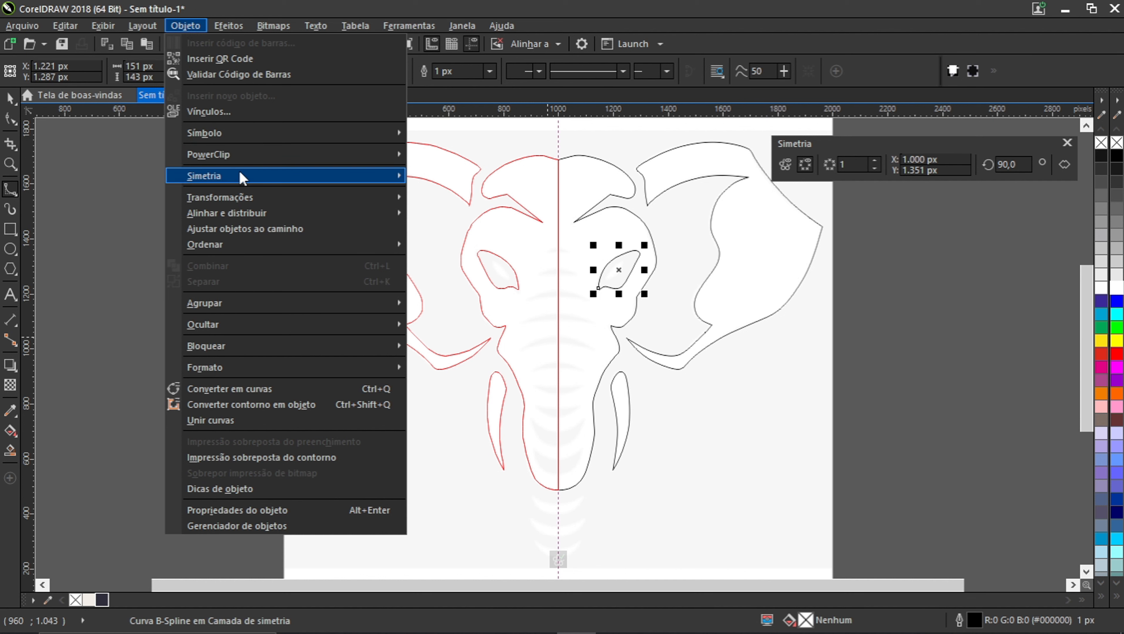
mouse_move(246, 176)
left_click(467, 209)
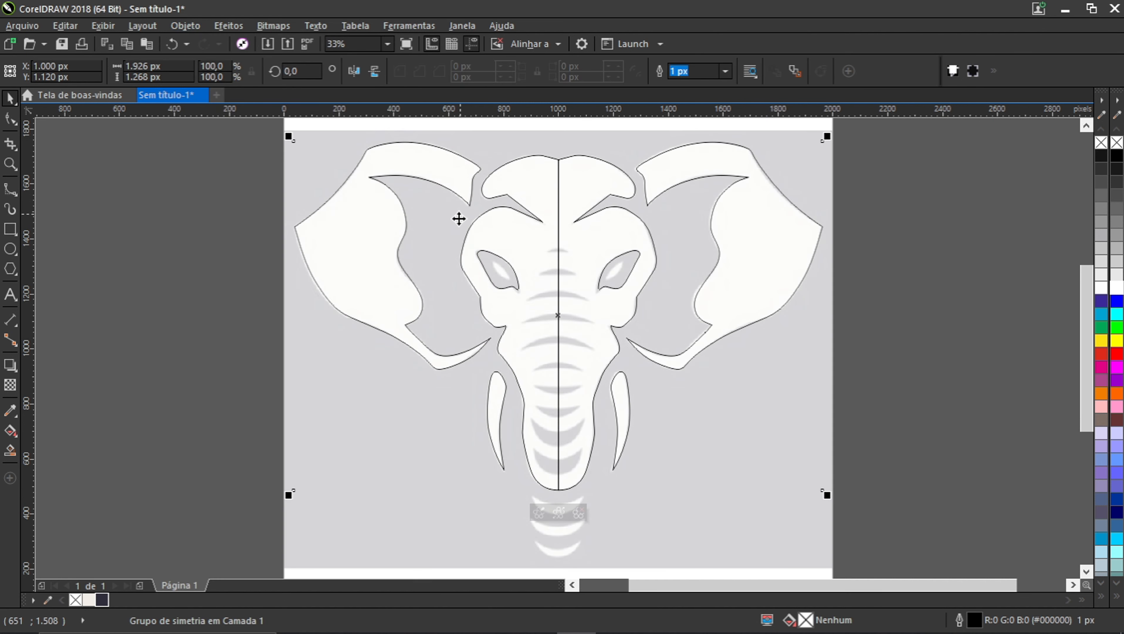
Step: Examine the mirrored outlines against the elephant bitmap, including the eyes and the untraced trunk wrinkles
scroll(439, 251, "down", 2)
scroll(477, 283, "up", 2)
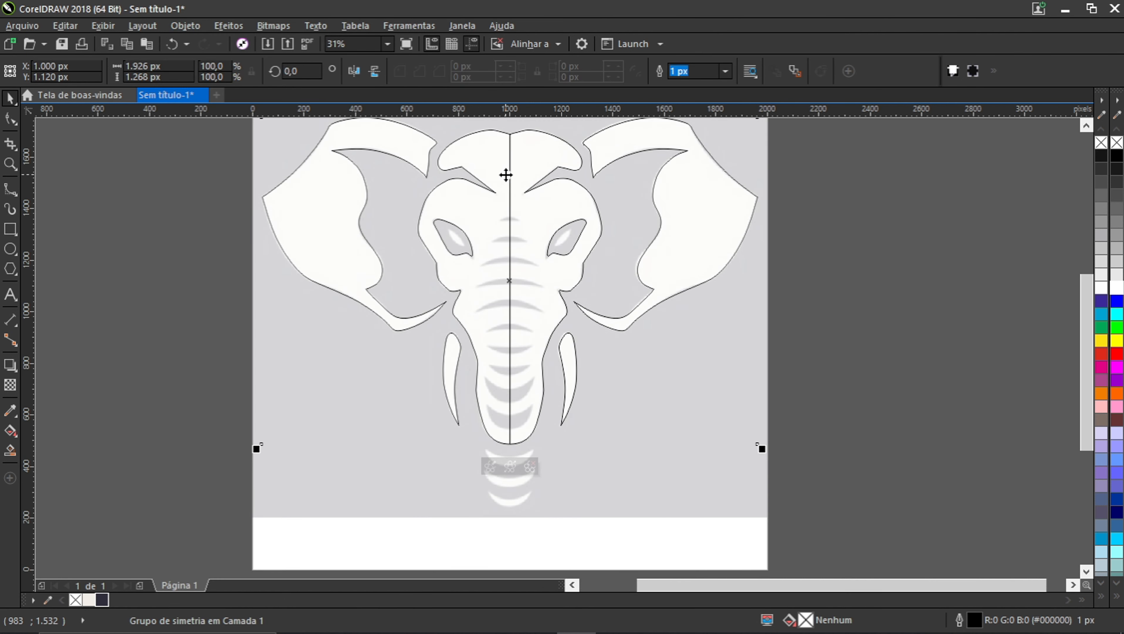
left_click_drag(506, 174, 504, 223)
scroll(399, 174, "up", 1)
scroll(420, 183, "down", 1)
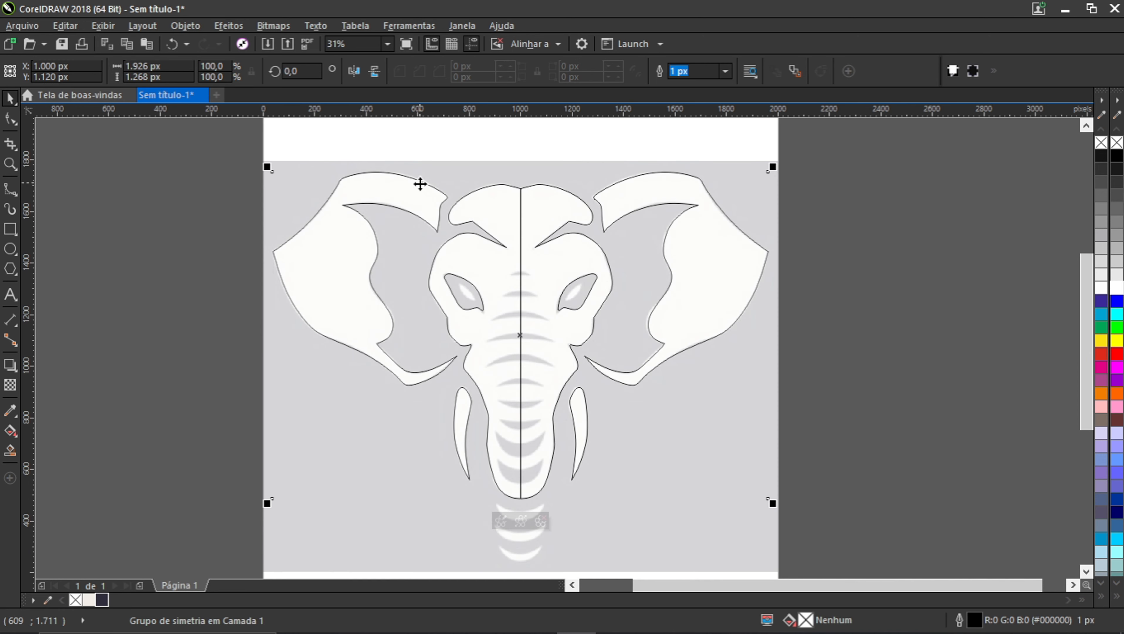
left_click_drag(548, 307, 553, 271)
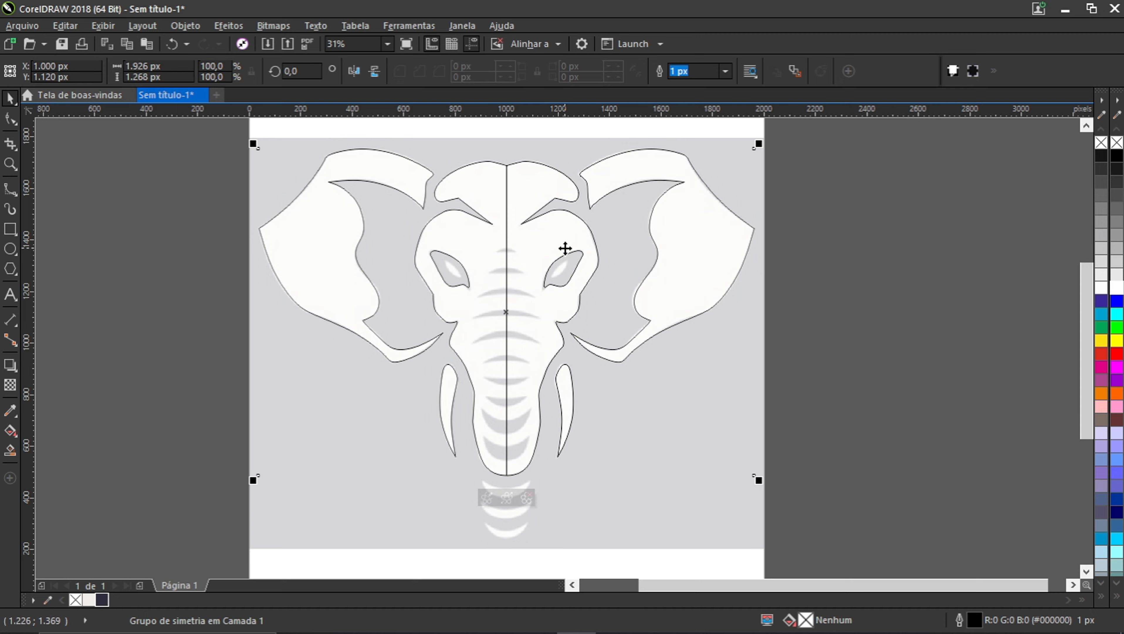
scroll(565, 248, "up", 2)
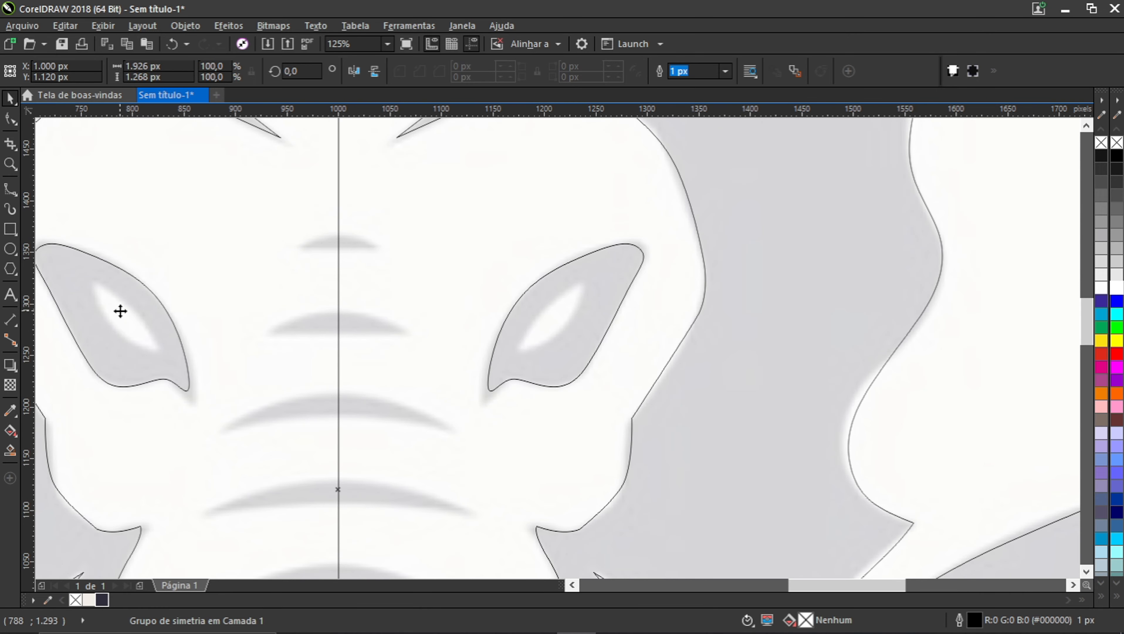
scroll(414, 259, "down", 2)
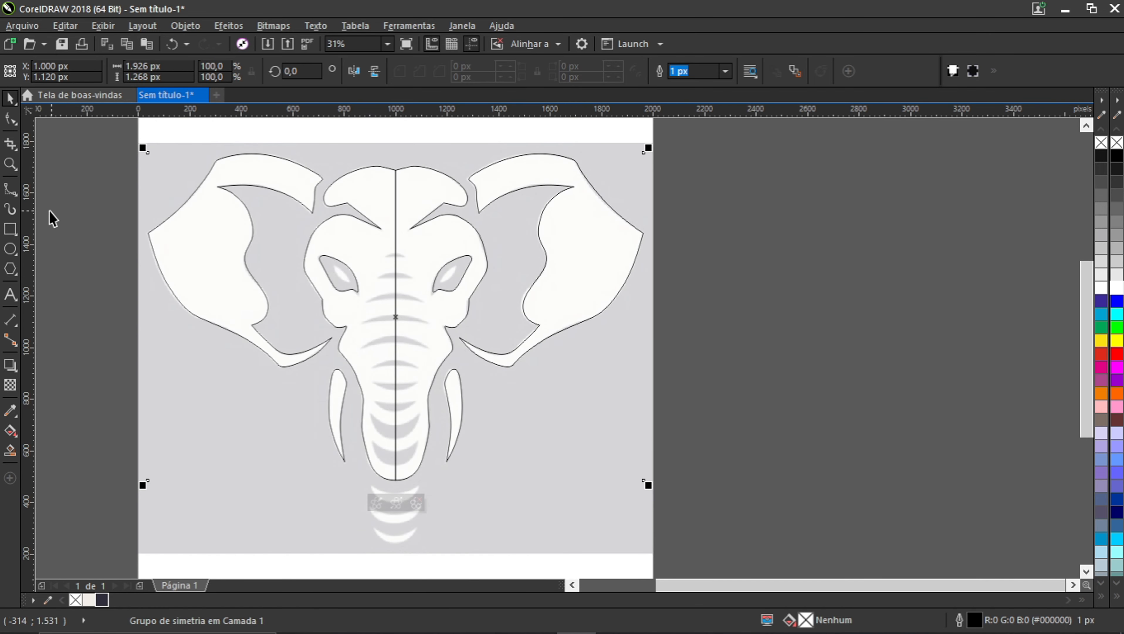
Step: Draw a 3-point curve along the upper edge of the topmost forehead wrinkle, about 72 by 11 px
left_click(13, 200)
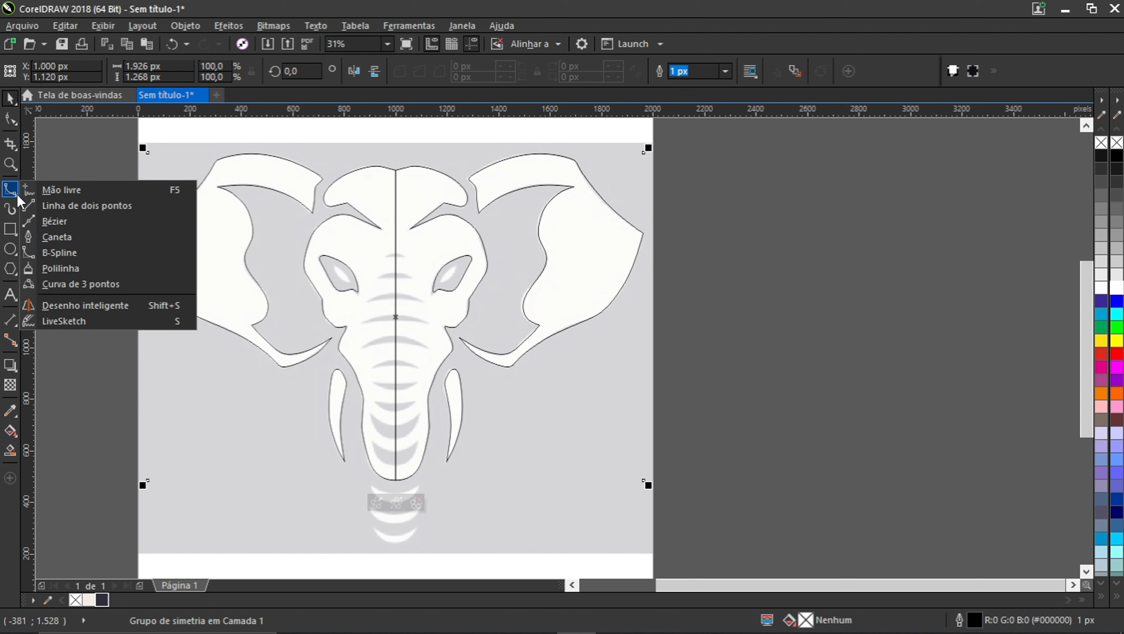
left_click(76, 284)
scroll(378, 251, "up", 2)
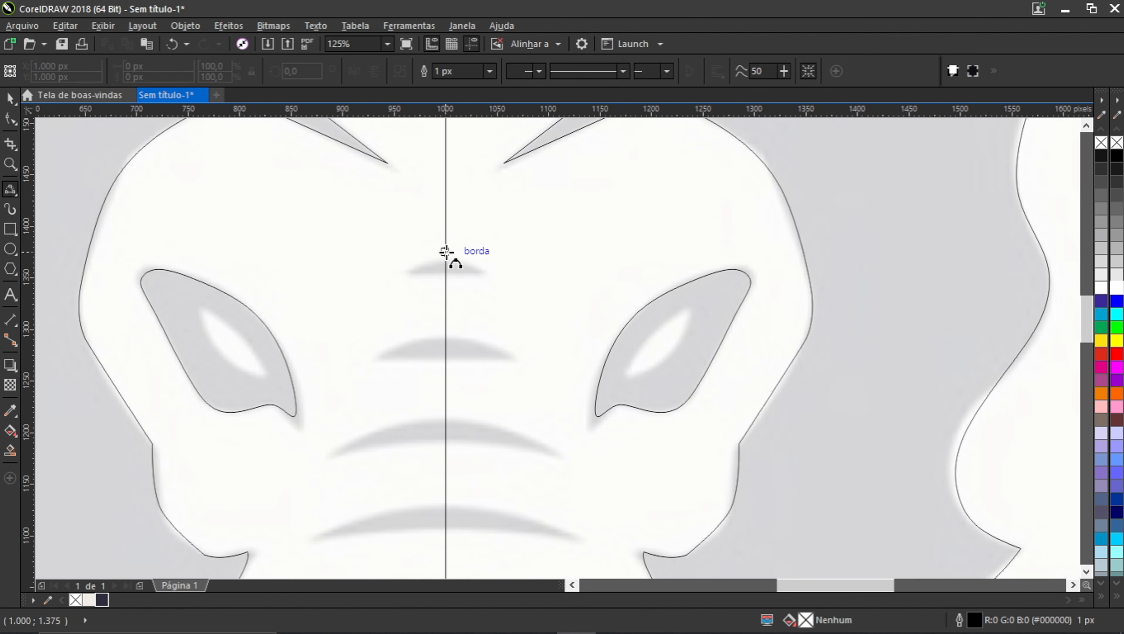
scroll(446, 252, "up", 2)
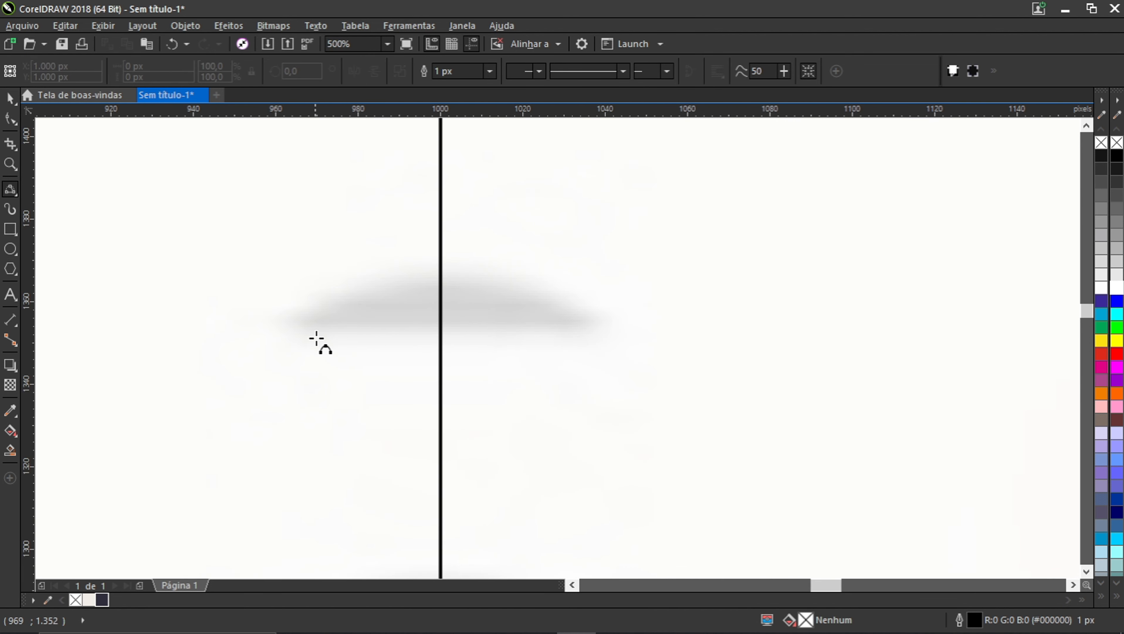
left_click_drag(290, 320, 586, 319)
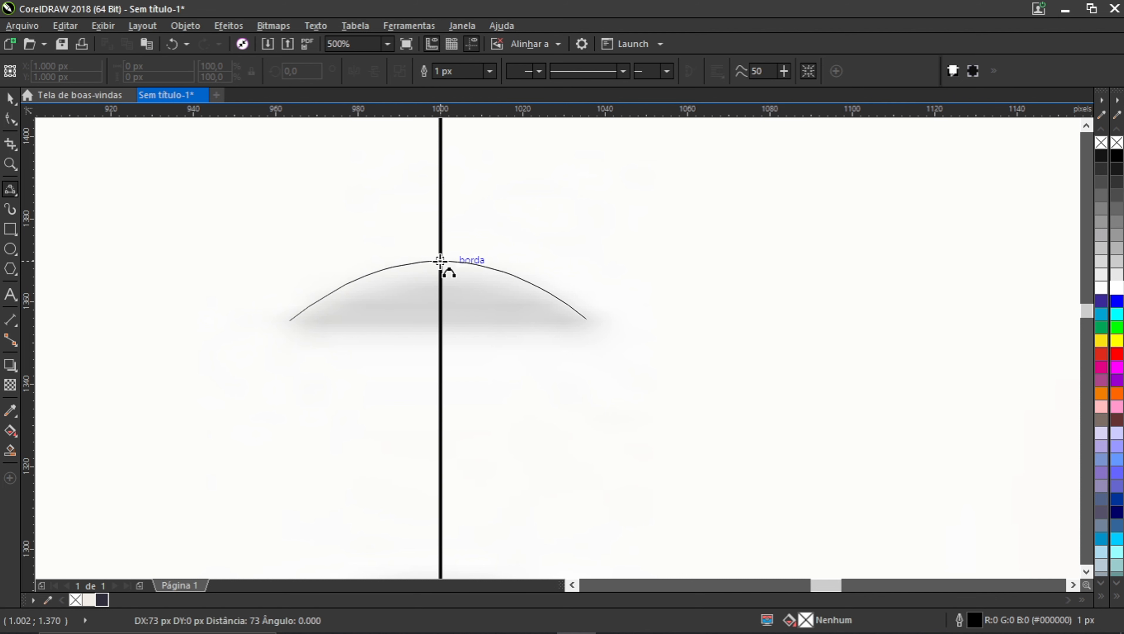
left_click(441, 274)
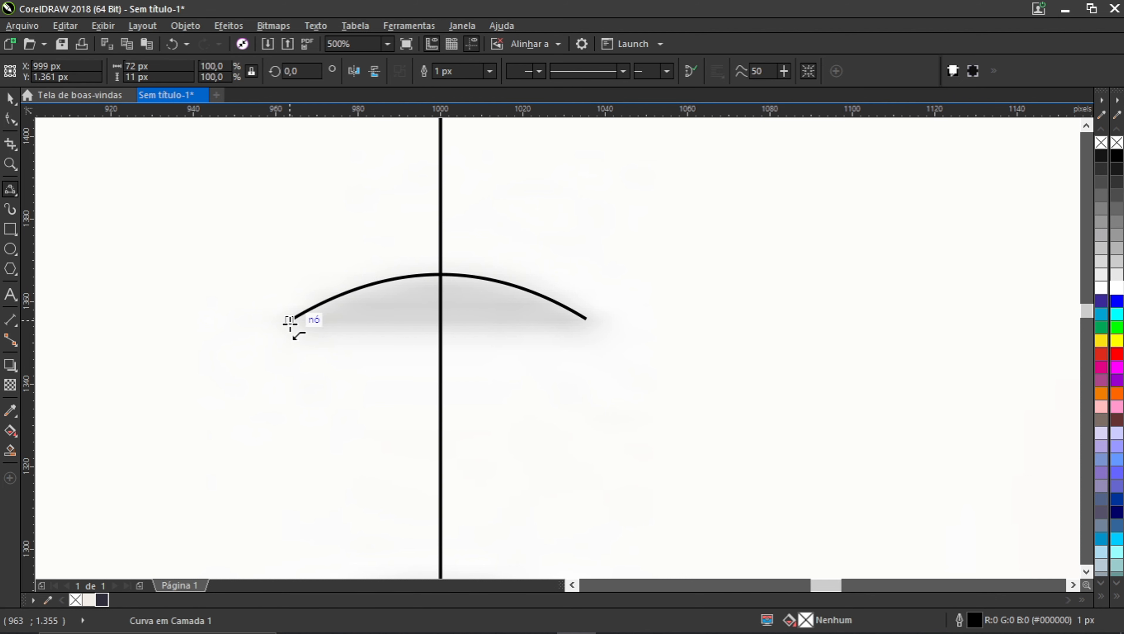
left_click_drag(290, 320, 577, 323)
left_click(440, 328)
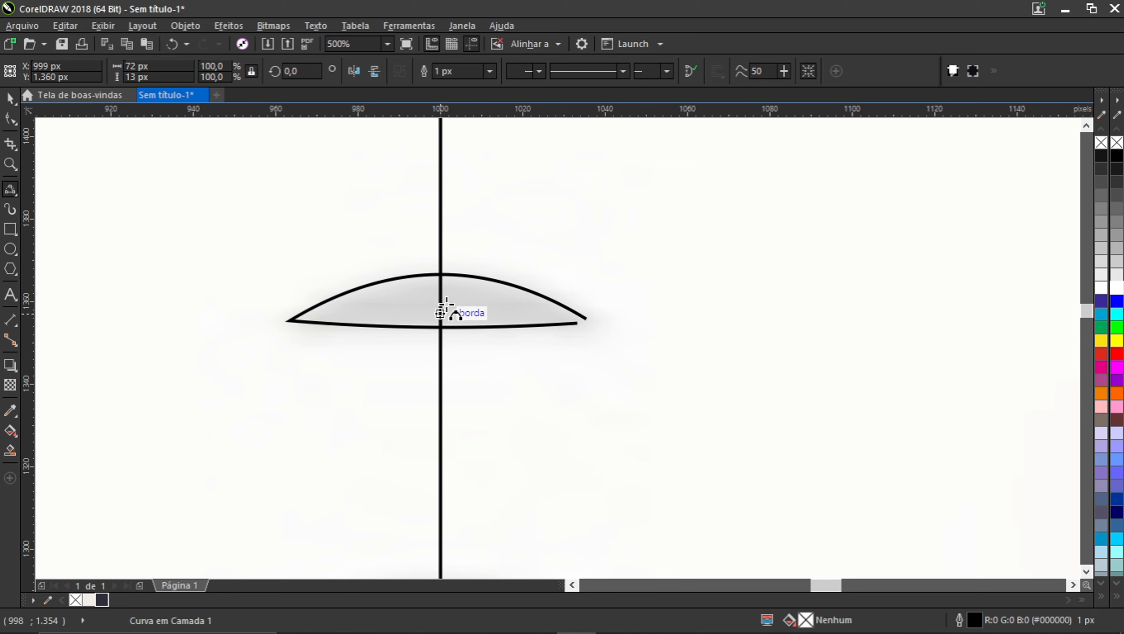
key("ctrl+z")
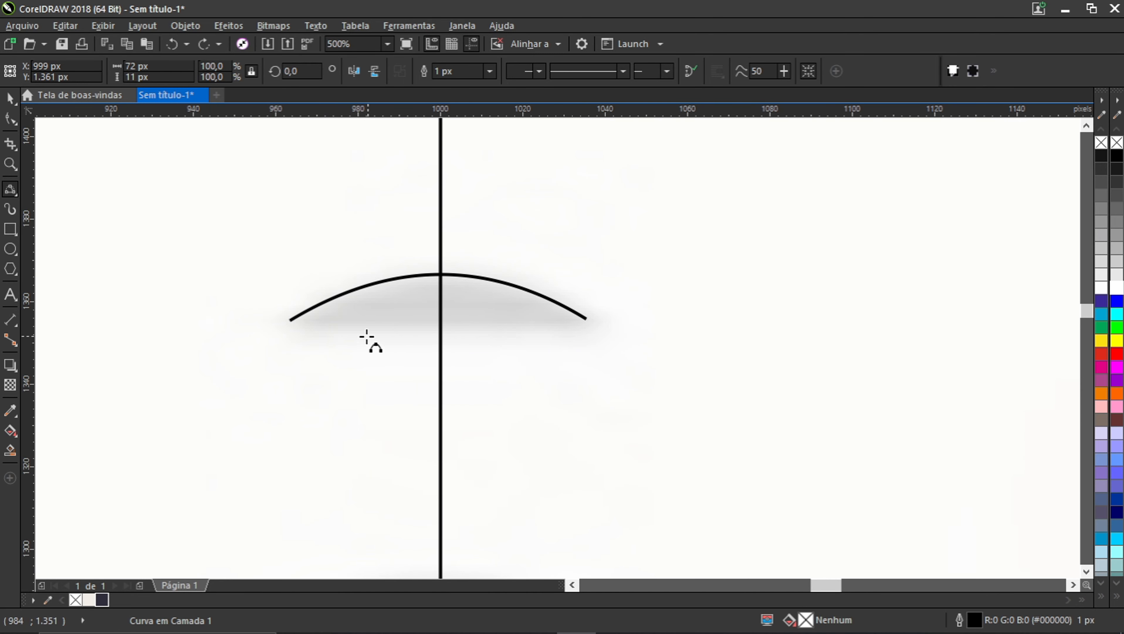
Step: Close the topmost wrinkle with a shallow 3-point curve joining both end nodes along its lower edge
left_click_drag(321, 332, 584, 319)
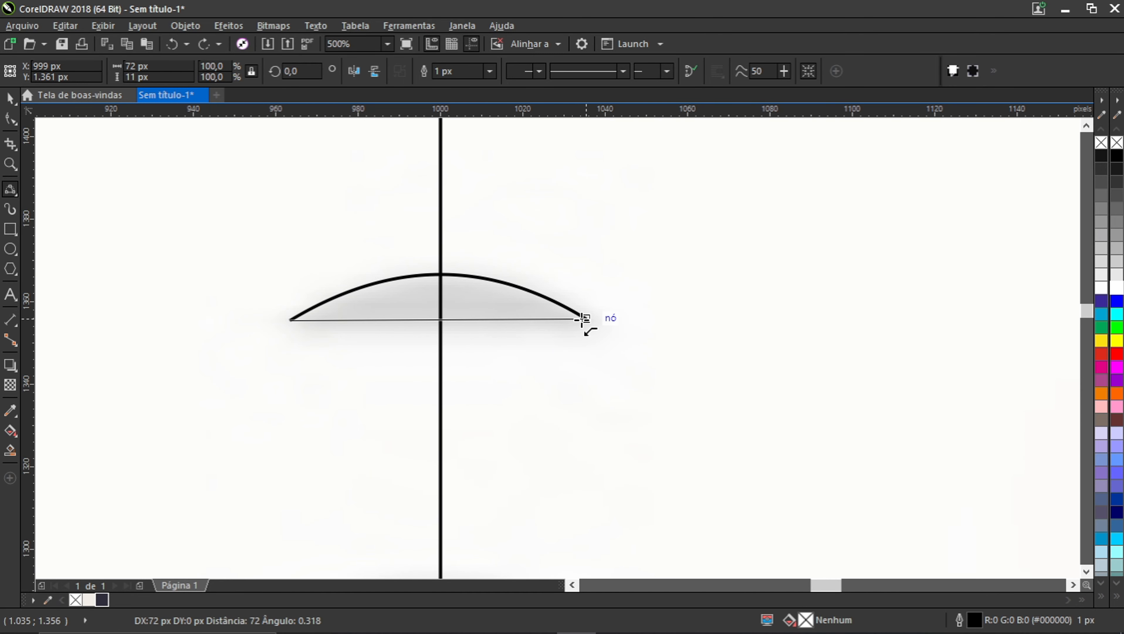
scroll(446, 328, "down", 6)
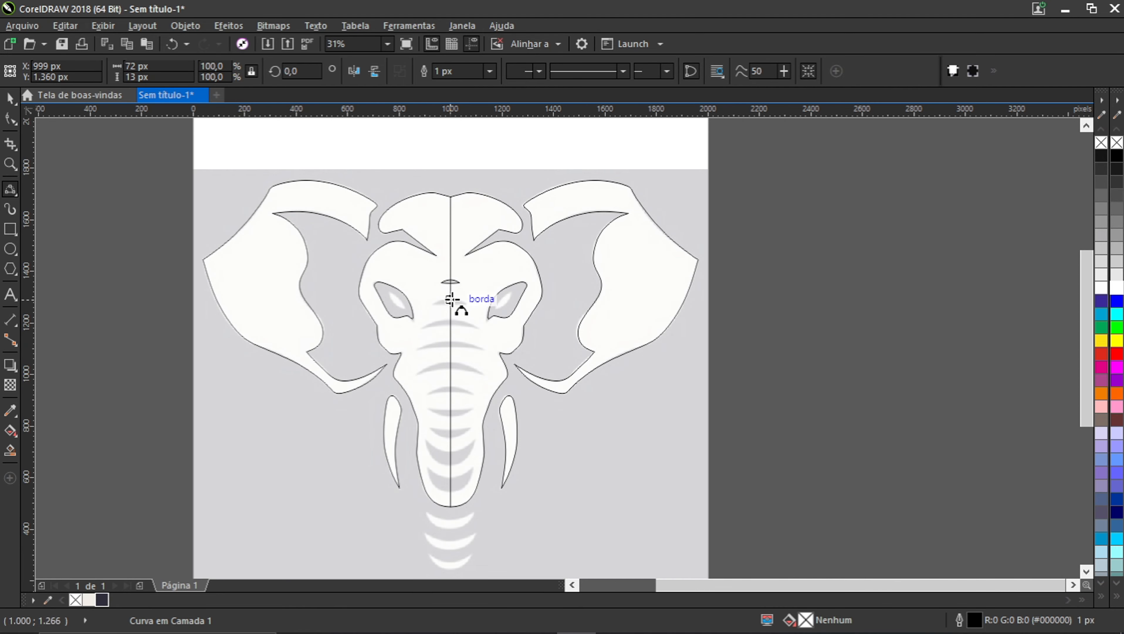
Step: Trace the second wrinkle with a 3-point arch about 126 by 18 px and close it with a nearly straight lower edge
scroll(452, 299, "up", 3)
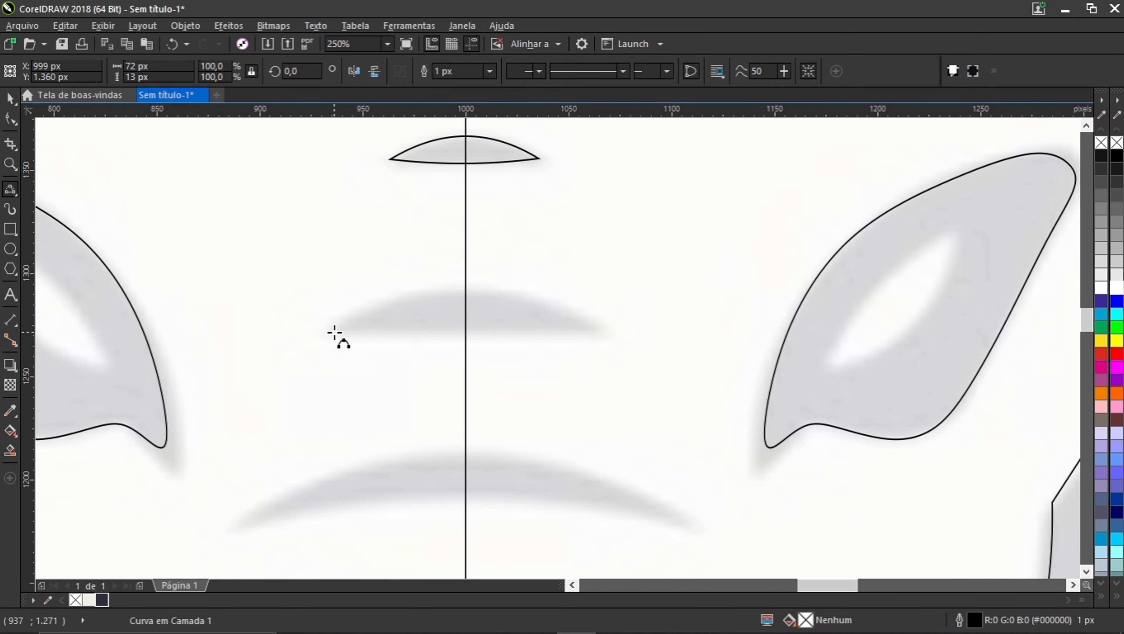
left_click(334, 332)
left_click(594, 331)
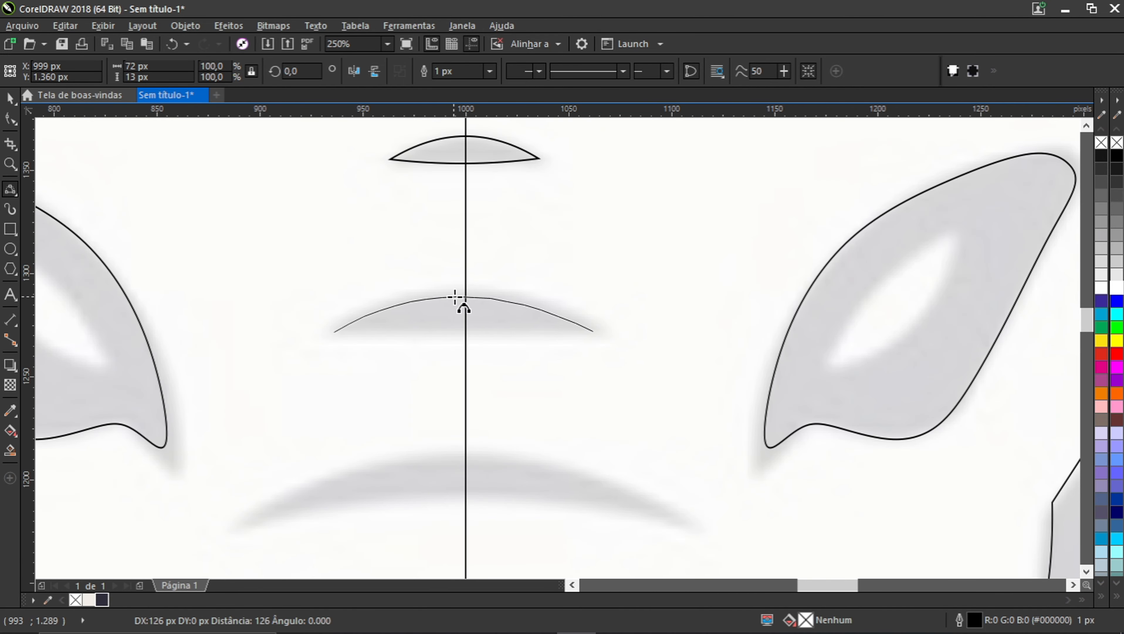
left_click(468, 296)
left_click(335, 331)
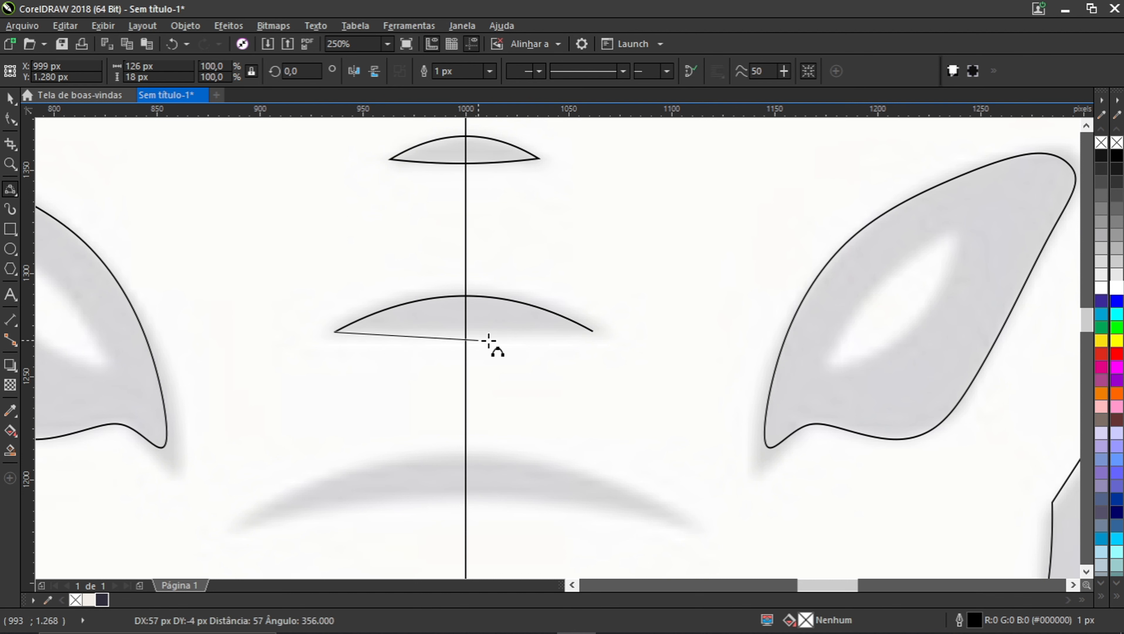
left_click(593, 330)
left_click(465, 331)
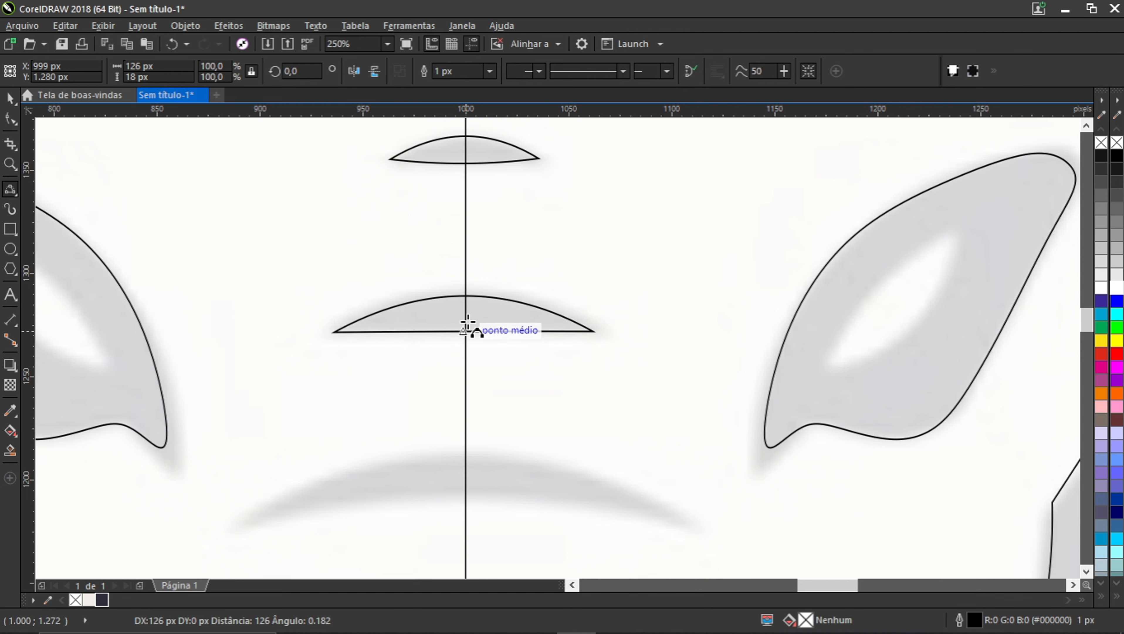
Step: Trace the third wrinkle as a closed crescent about 221 by 37 px from two 3-point curves sharing their end nodes
scroll(477, 295, "down", 2)
scroll(487, 344, "up", 2)
left_click(208, 386)
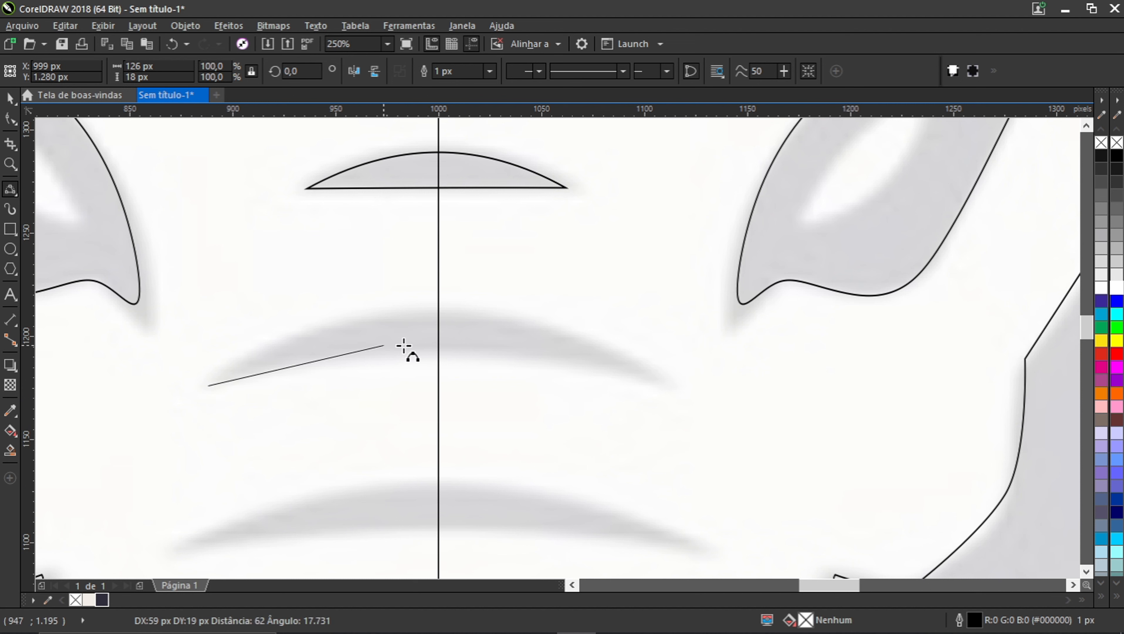
left_click_drag(668, 384, 663, 381)
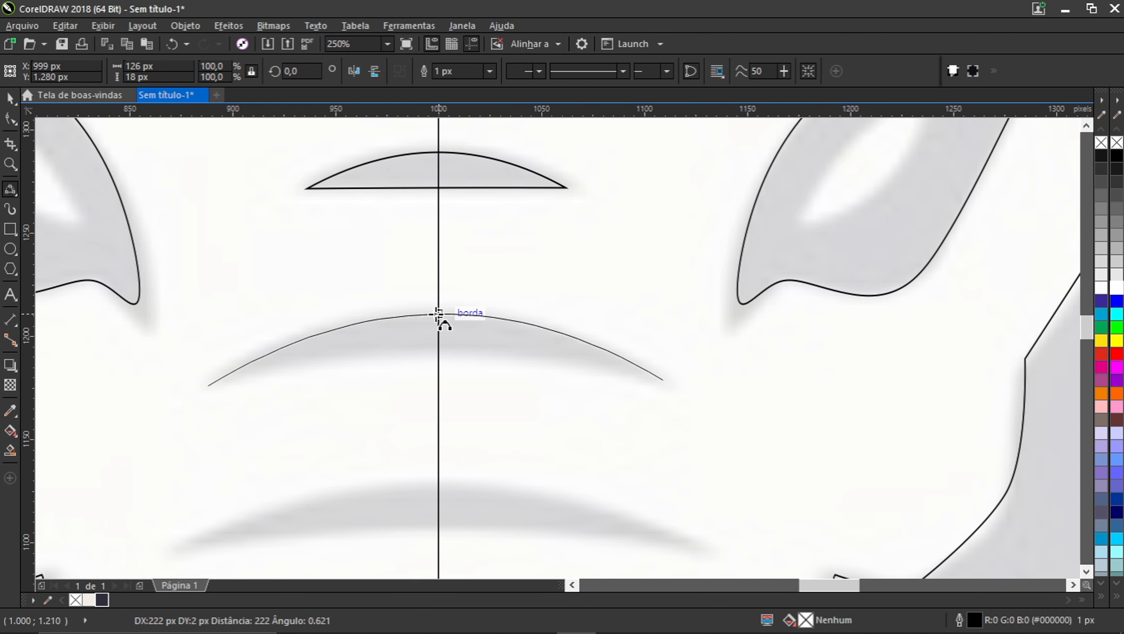
left_click(441, 312)
left_click_drag(207, 386, 661, 382)
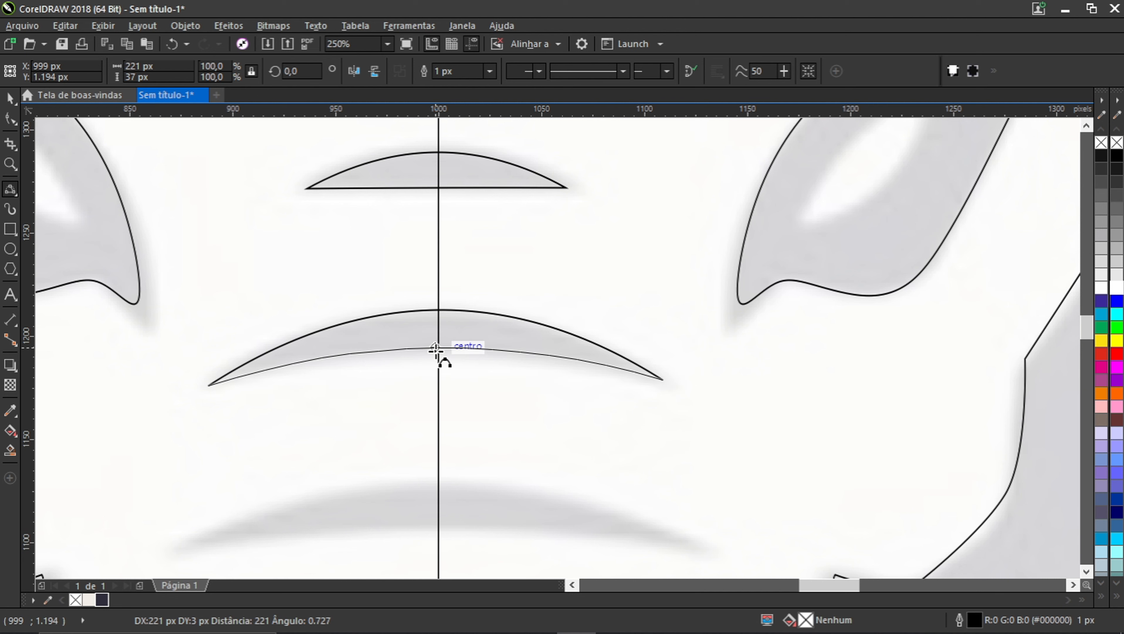
left_click(437, 329)
Step: Trace the fourth wrinkle as a closed crescent about 254 by 32 px using upper and lower 3-point curves
scroll(459, 394, "down", 2)
scroll(156, 379, "up", 2)
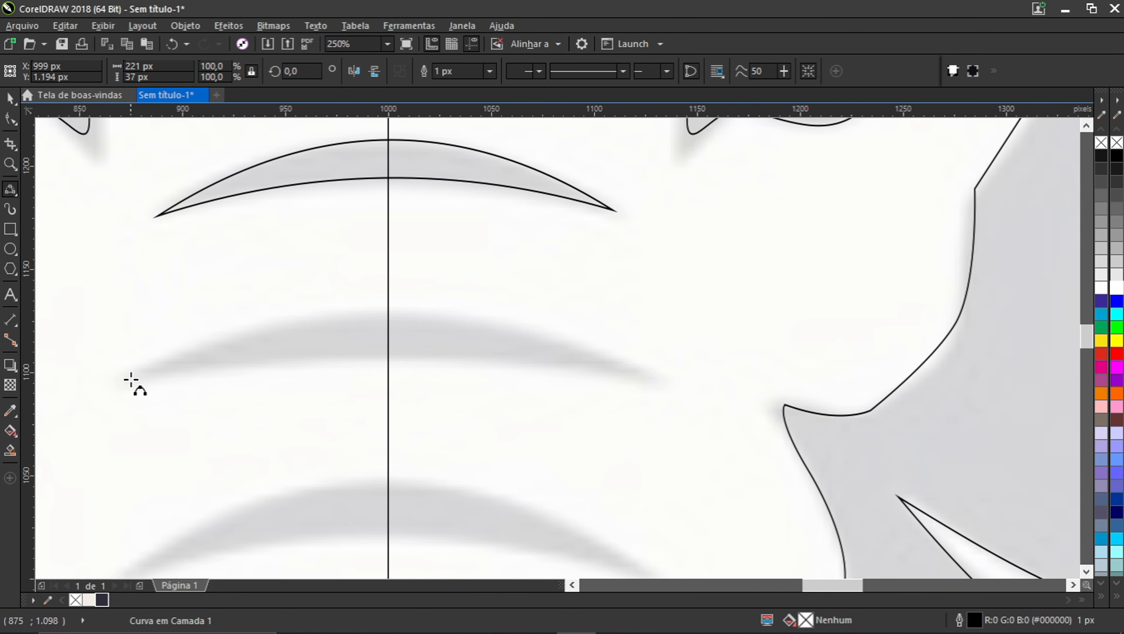
left_click_drag(131, 380, 654, 375)
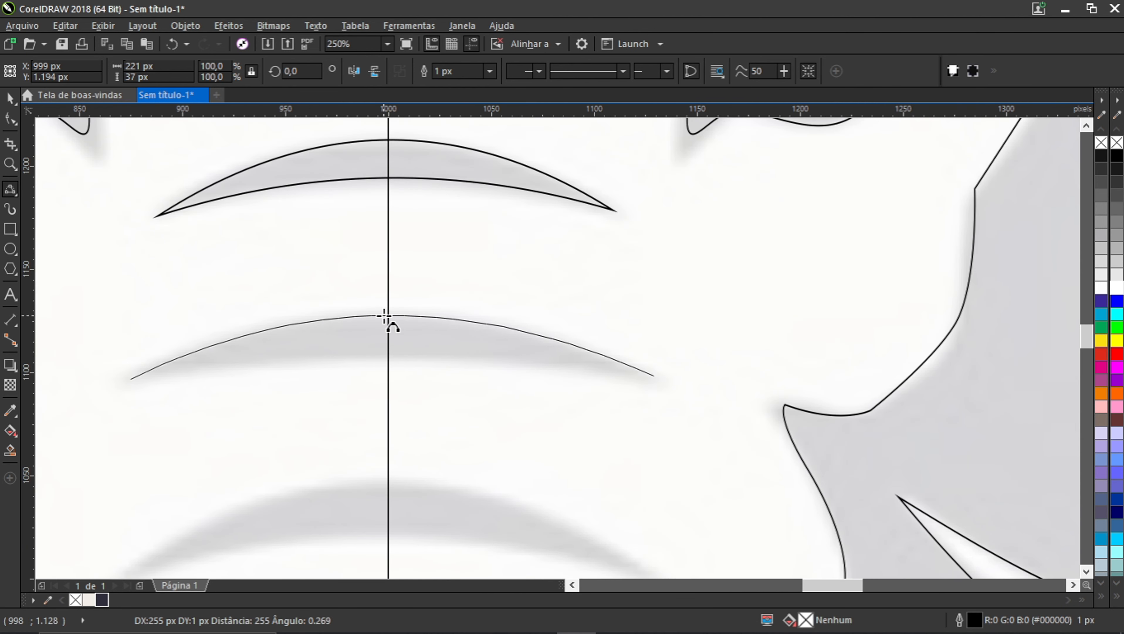
left_click(386, 315)
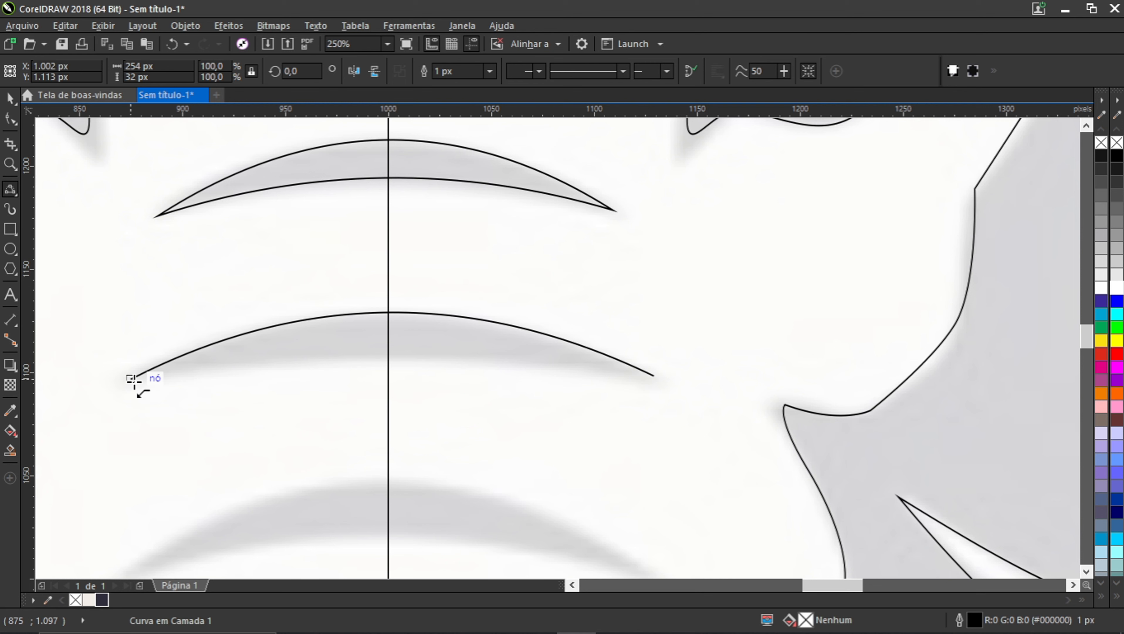
left_click_drag(131, 380, 654, 375)
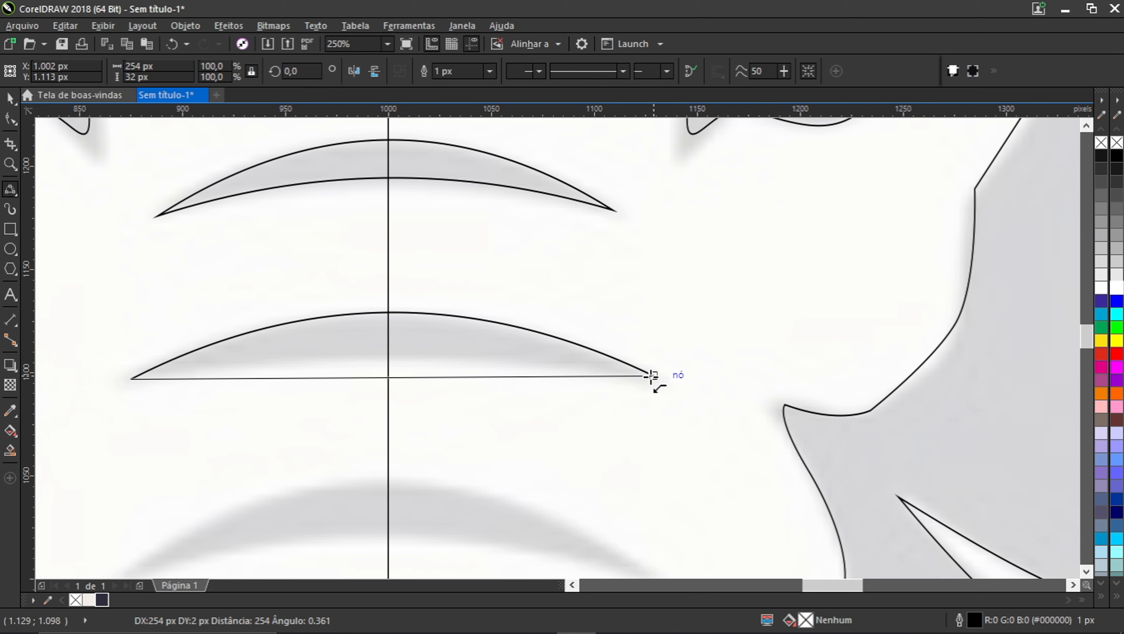
left_click(387, 359)
scroll(389, 359, "down", 2)
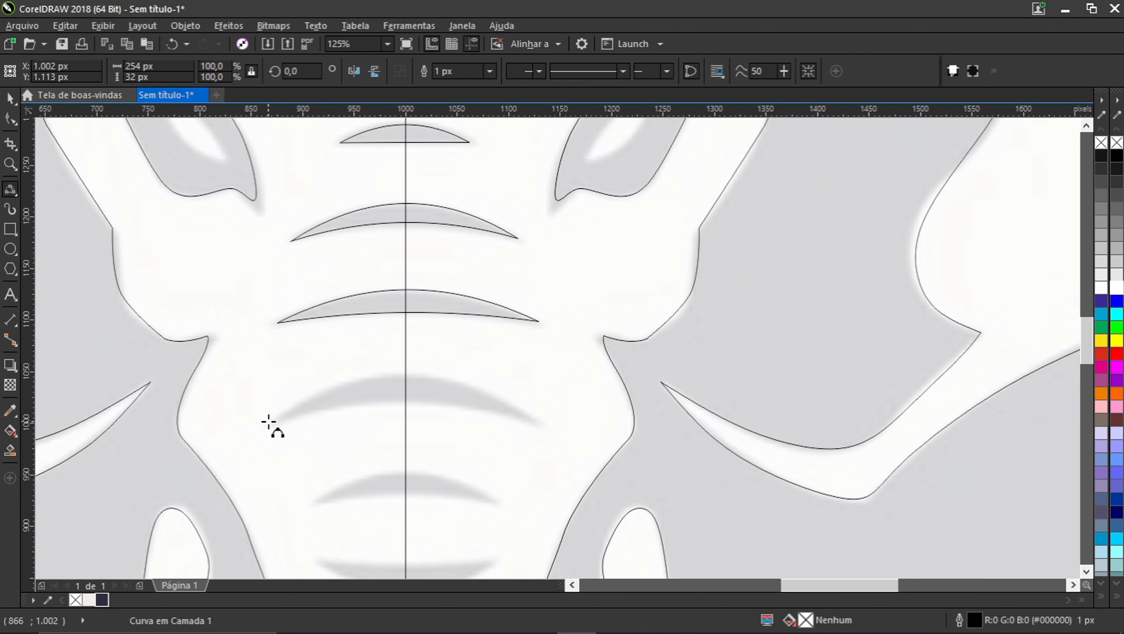
Step: Trace the fifth wrinkle with a 3-point arch about 259 by 44 px and a flatter lower curve about 253 px long
left_click_drag(269, 422, 535, 419)
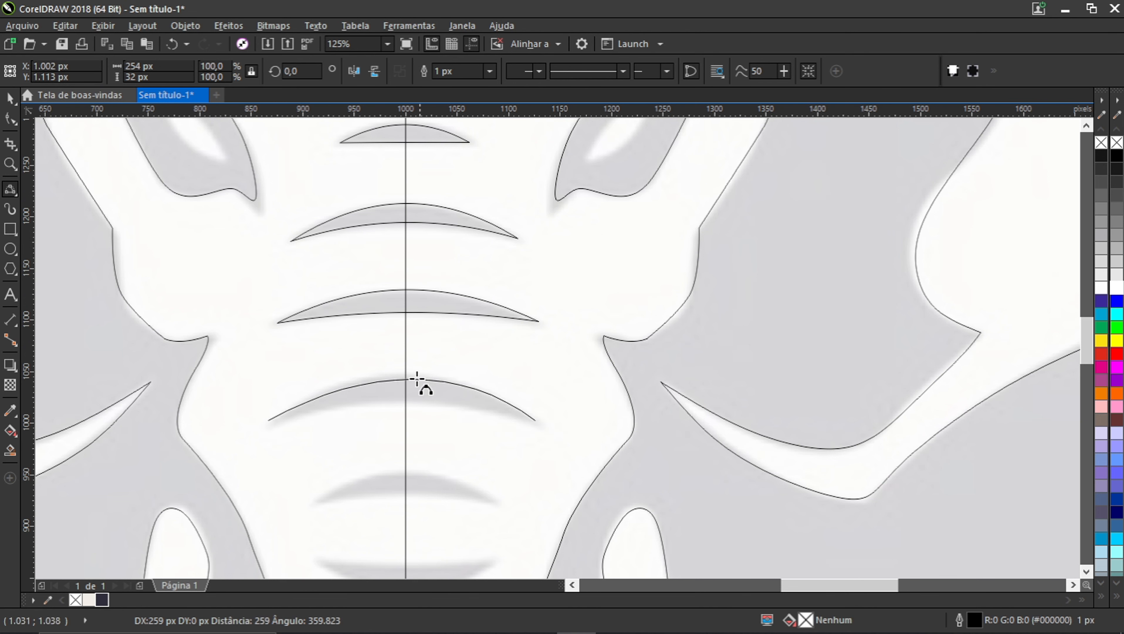
left_click(406, 384)
scroll(390, 397, "up", 2)
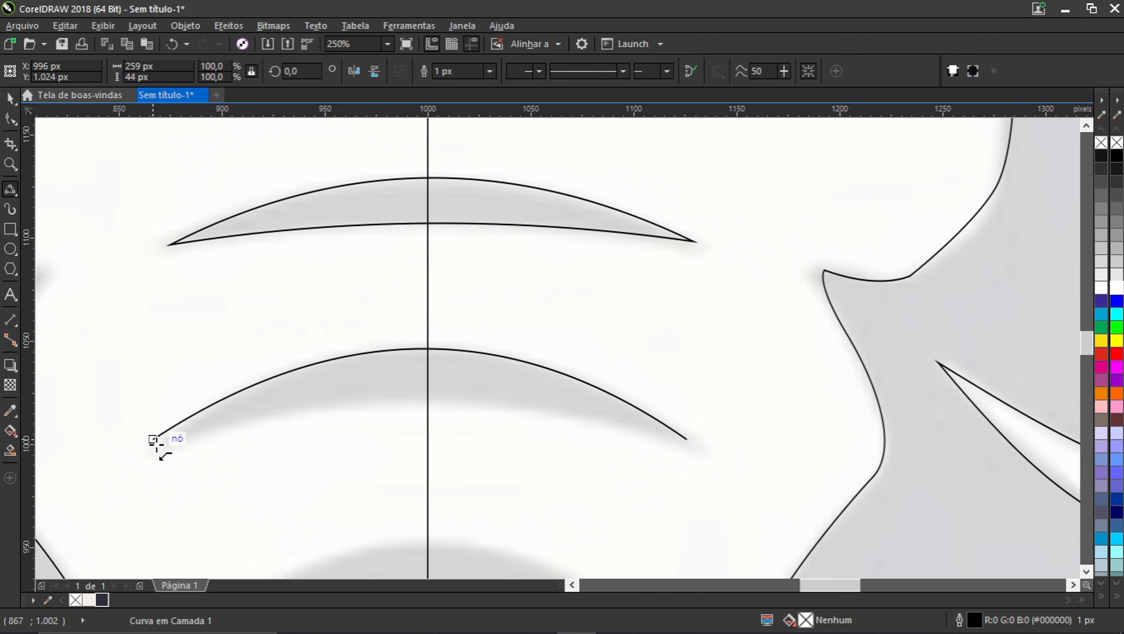
left_click_drag(153, 439, 669, 432)
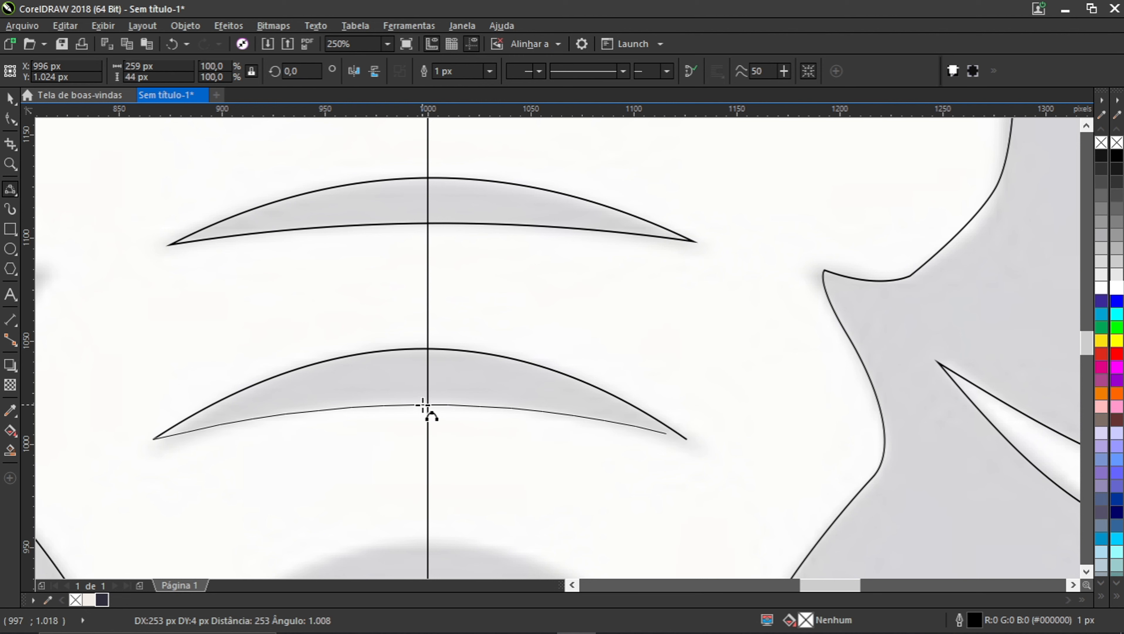
left_click(439, 401)
Step: Trace the sixth wrinkle as a closed crescent about 171 by 27 px from upper and lower 3-point curves
scroll(449, 402, "down", 3)
scroll(363, 412, "up", 2)
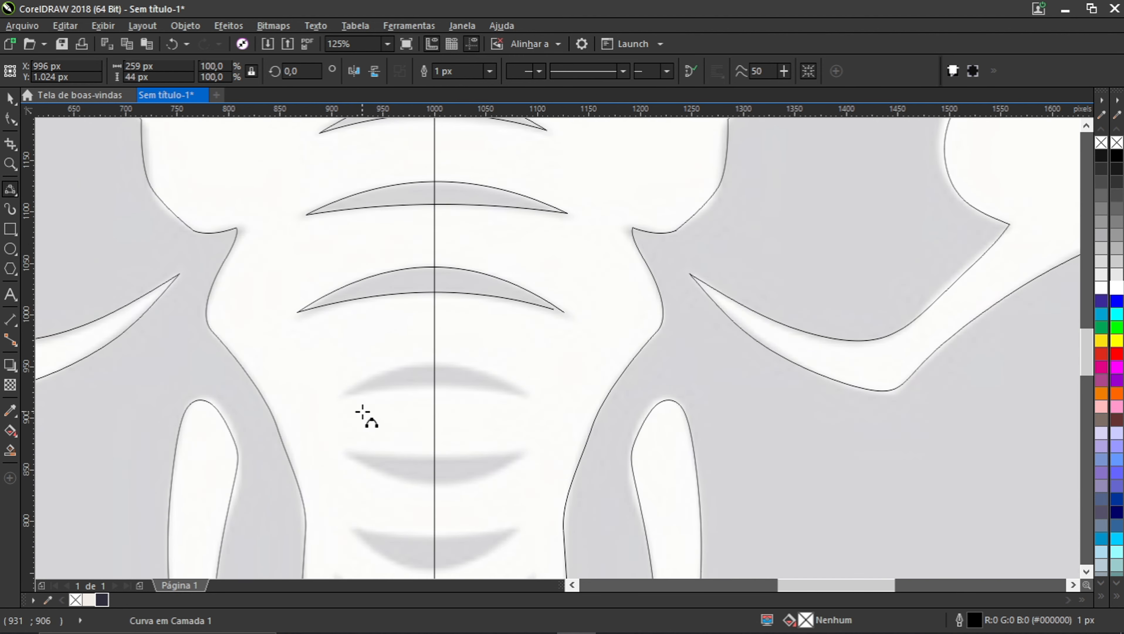
scroll(363, 412, "up", 2)
left_click_drag(329, 375, 681, 376)
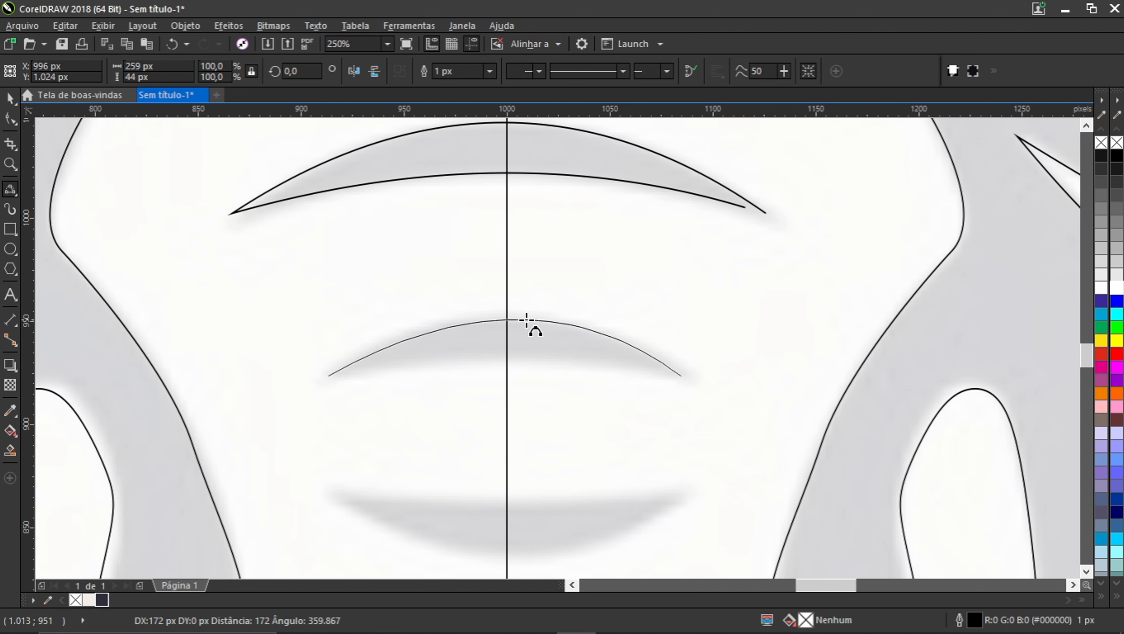
left_click(509, 320)
left_click_drag(331, 377, 685, 376)
left_click(507, 360)
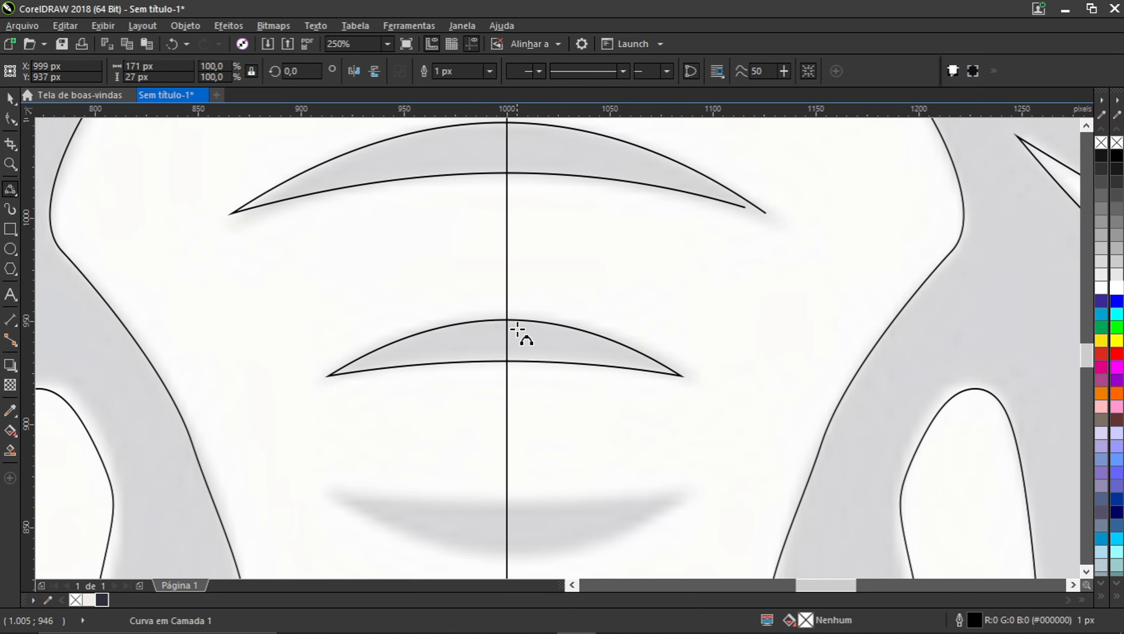
Step: Trace the seventh wrinkle, about 166 by 32 px, with a nearly flat upper 3-point curve and a downward-bulging lower one
scroll(517, 329, "down", 2)
scroll(515, 387, "up", 2)
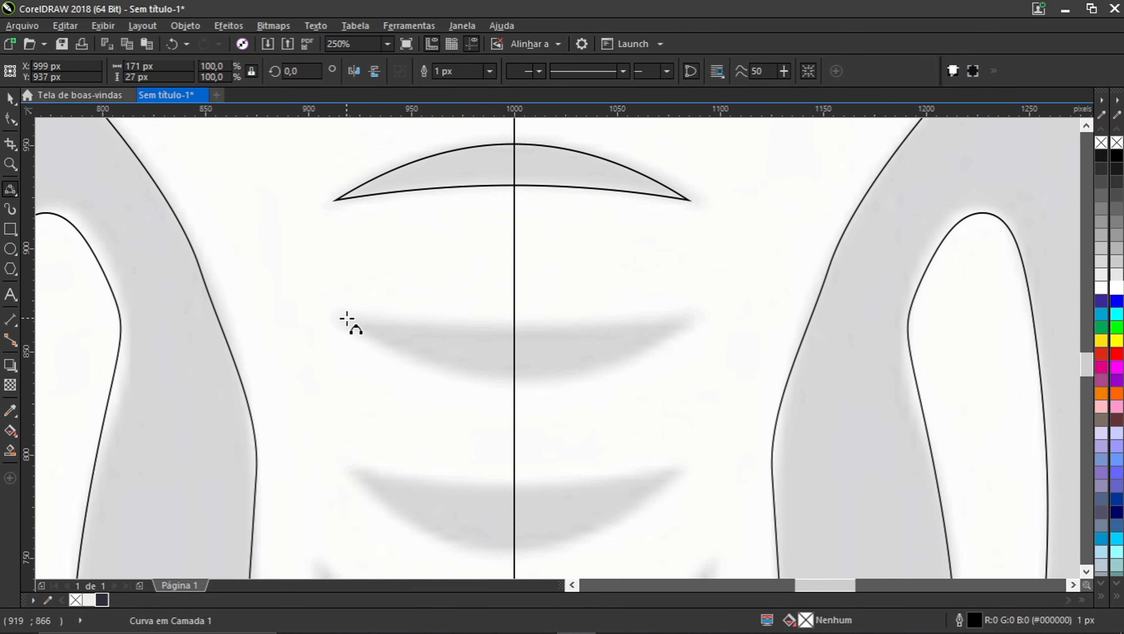
left_click_drag(347, 319, 689, 317)
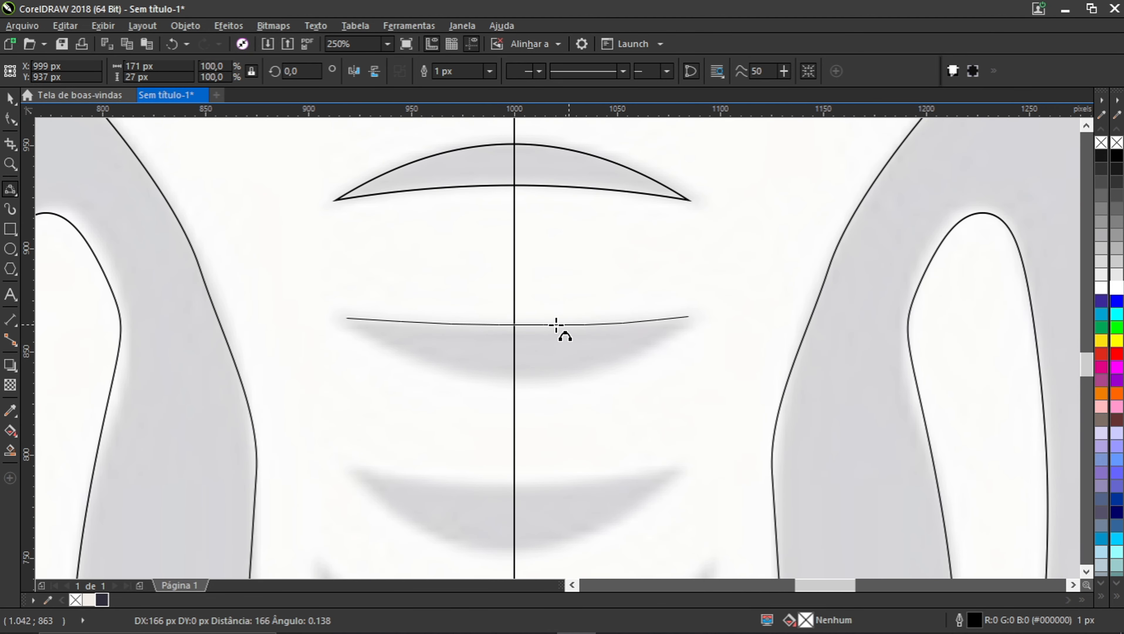
left_click(515, 327)
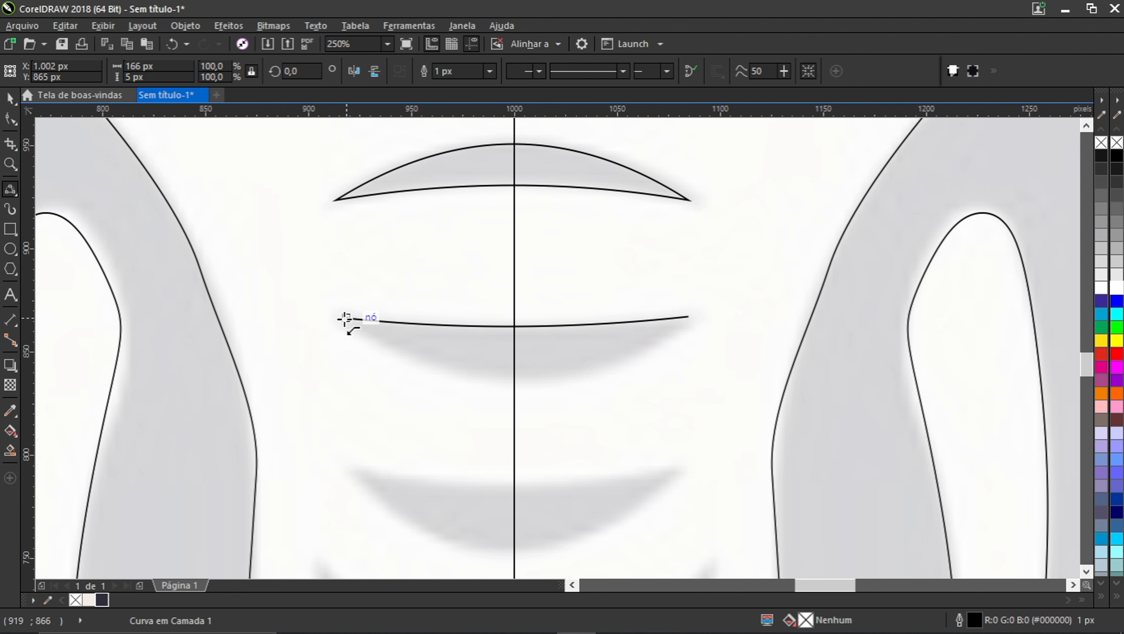
left_click_drag(346, 319, 688, 318)
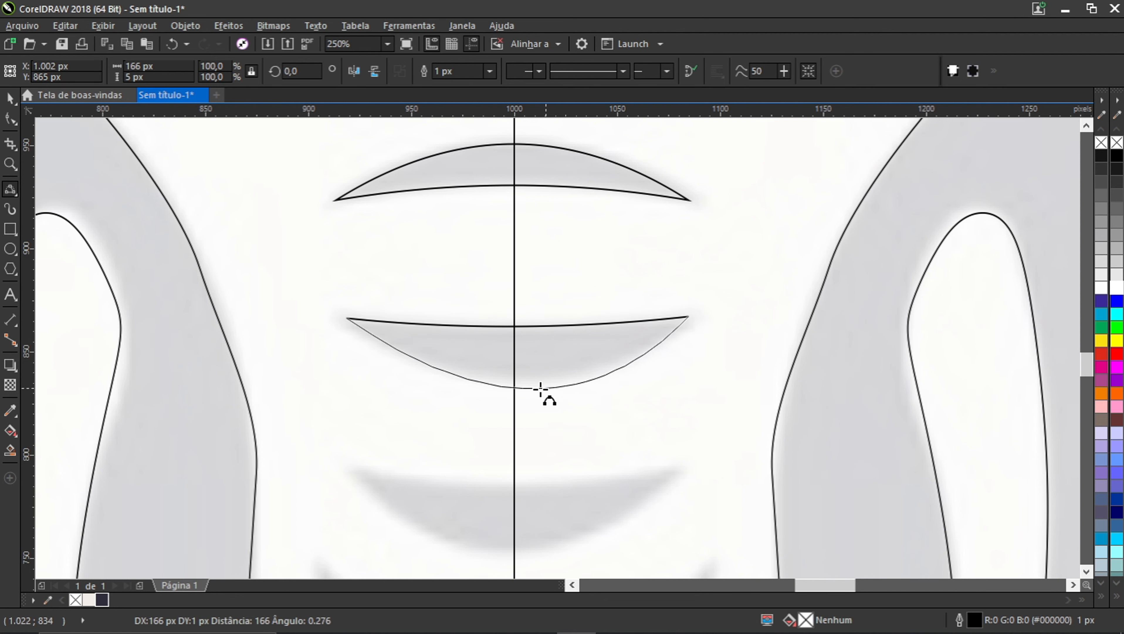
left_click(515, 381)
Step: Trace the eighth wrinkle as a closed downward-bulging shape about 153 by 41 px from two 3-point curves sharing their end nodes
scroll(511, 348, "down", 2)
scroll(515, 387, "up", 2)
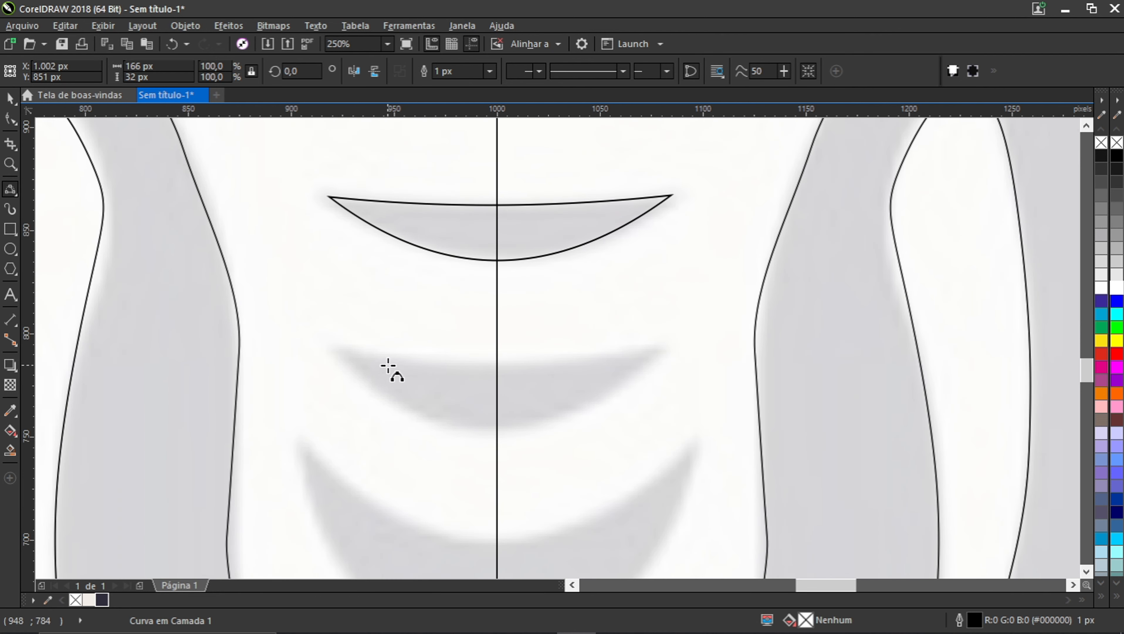
left_click_drag(342, 347, 657, 349)
left_click(501, 363)
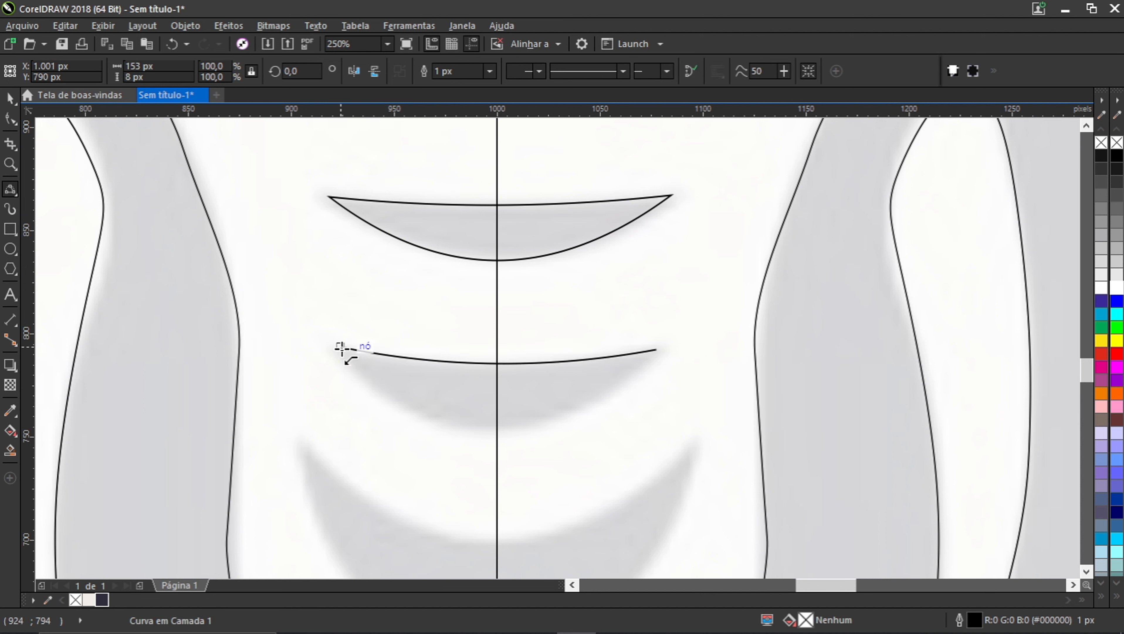
left_click_drag(342, 349, 656, 350)
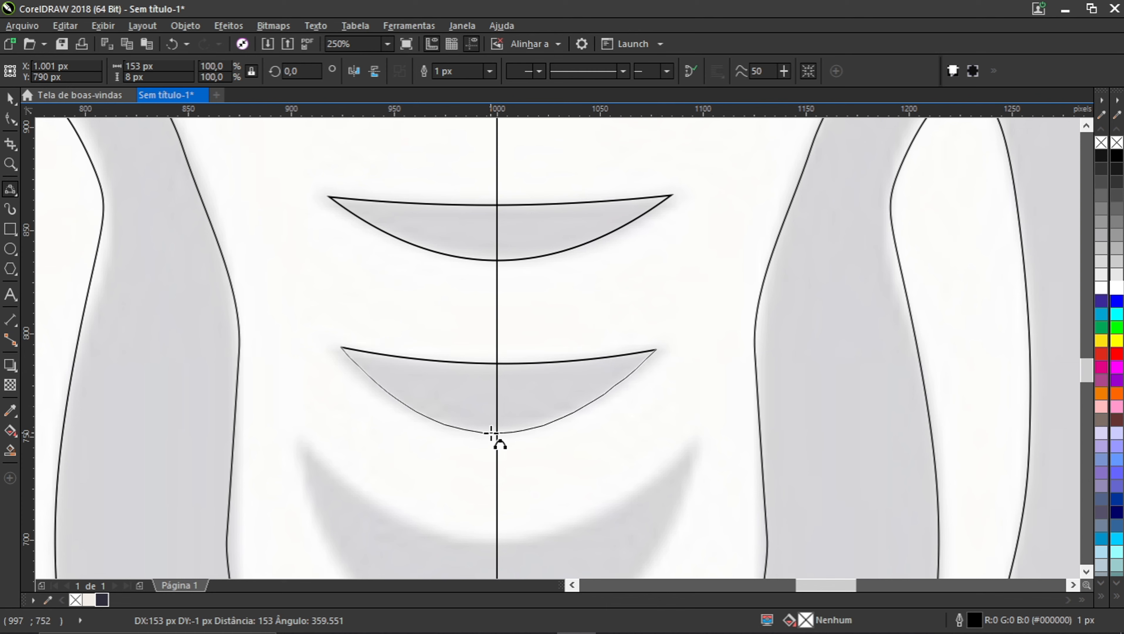
left_click(491, 430)
Step: Trace the ninth wrinkle, about 186 by 99 px, with one upper 3-point curve and two lower ones meeting at the centre line
scroll(492, 431, "down", 2)
scroll(509, 453, "up", 2)
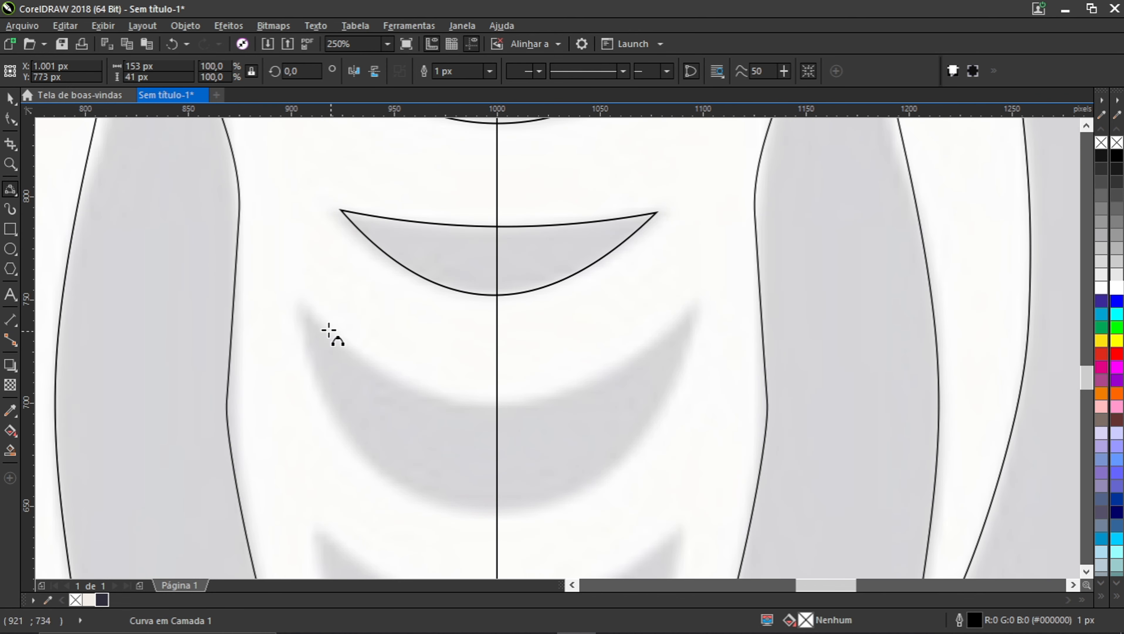
left_click_drag(302, 307, 687, 308)
left_click(497, 402)
scroll(487, 370, "down", 2)
scroll(490, 405, "up", 2)
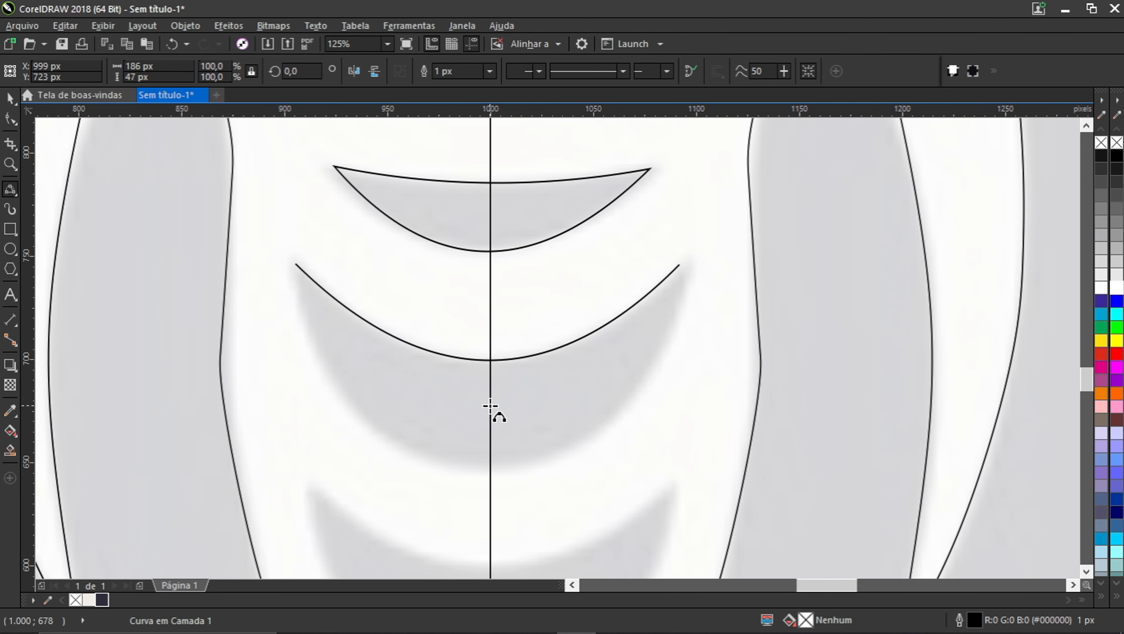
left_click_drag(296, 265, 491, 469)
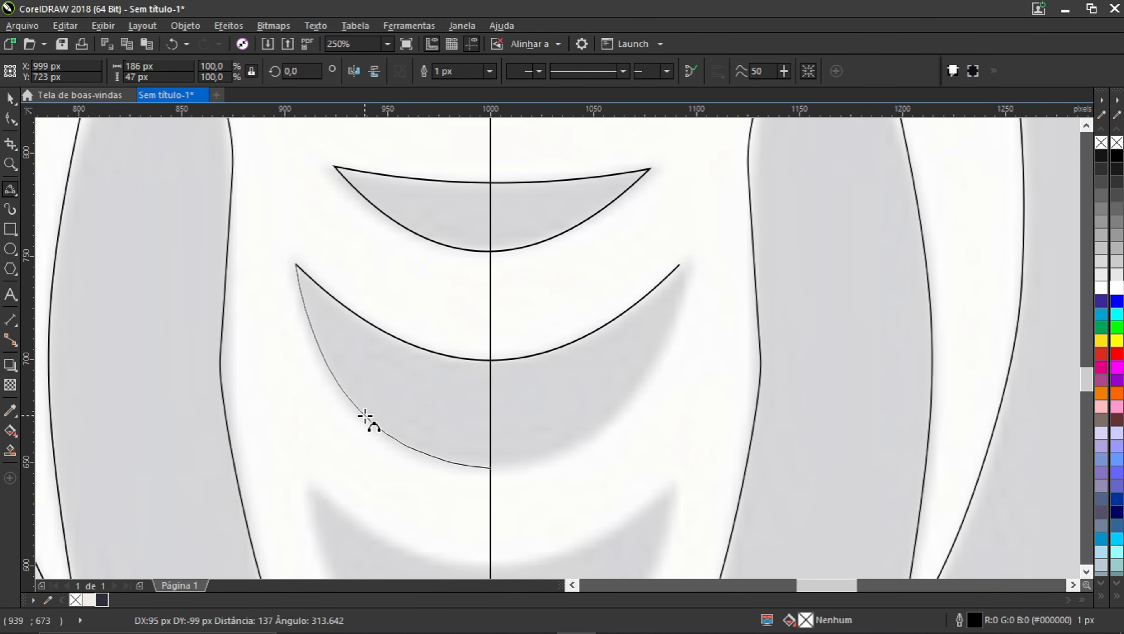
left_click(364, 421)
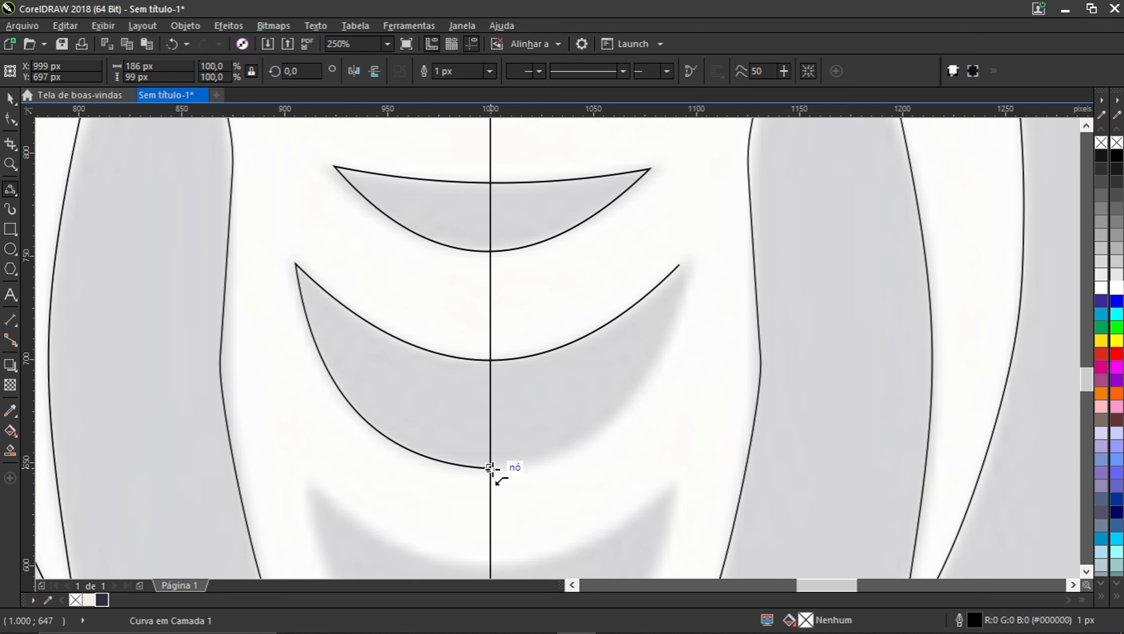
left_click_drag(491, 467, 674, 270)
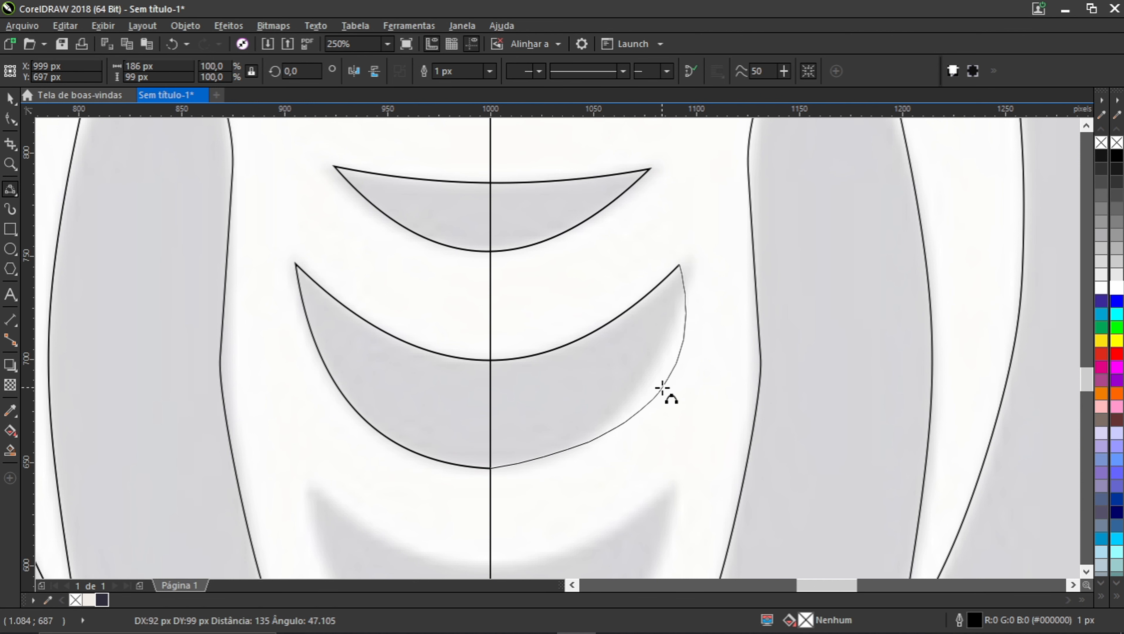
left_click(617, 420)
Step: Trace the lowest wrinkle inside the trunk, about 175 by 92 px, with one upper 3-point curve and two lower halves
scroll(548, 348, "down", 2)
scroll(549, 347, "down", 1)
scroll(557, 411, "up", 2)
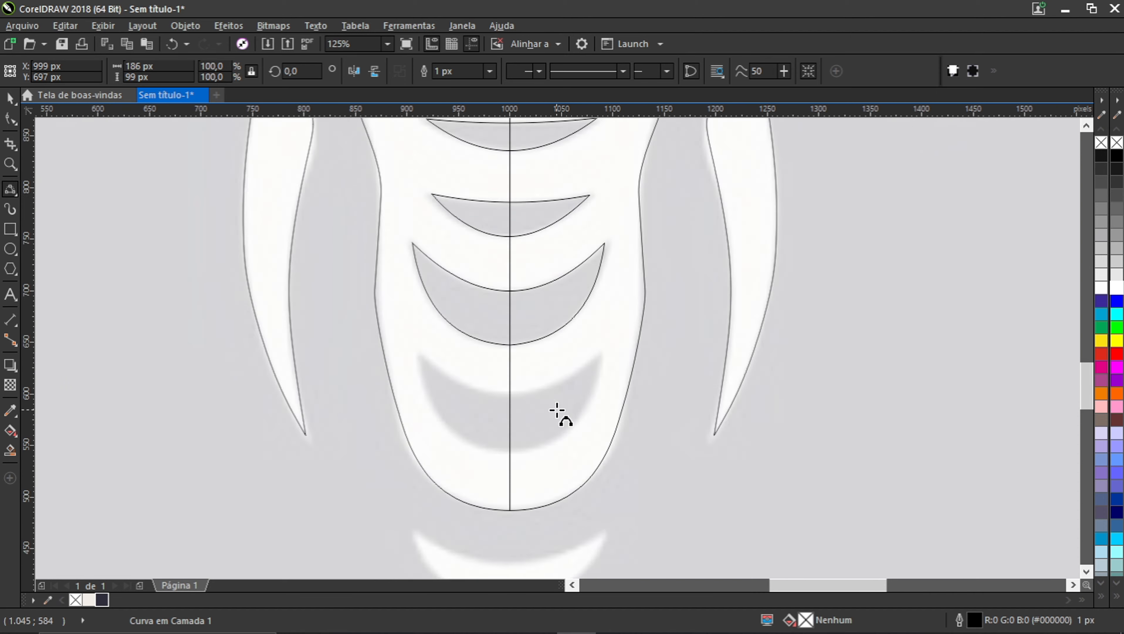
left_click_drag(284, 300, 644, 304)
left_click(463, 377)
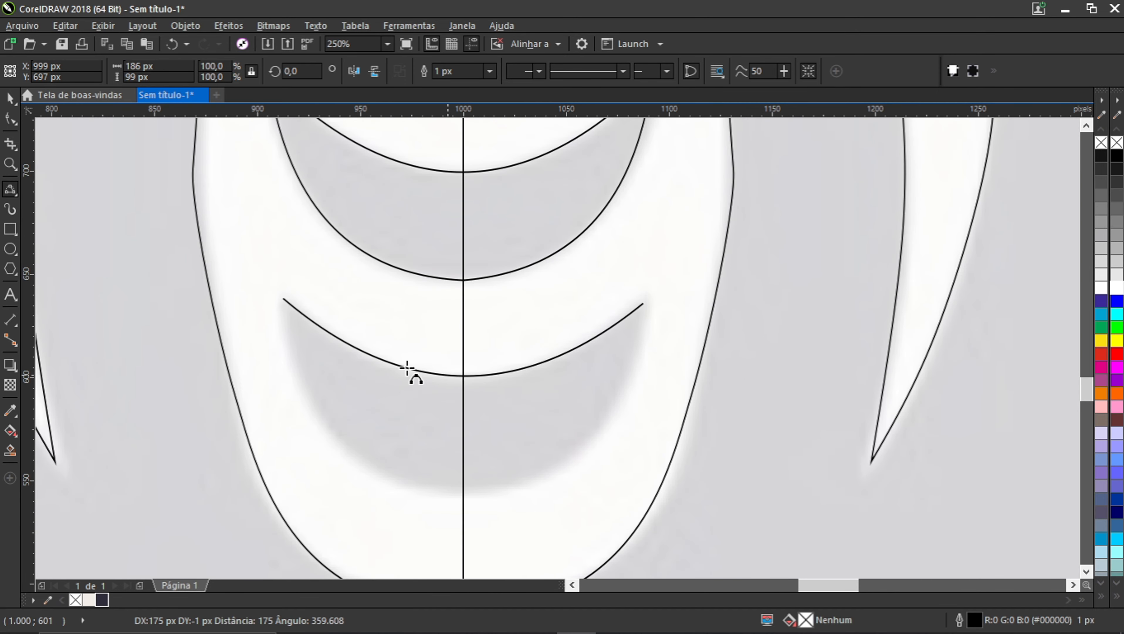
left_click_drag(283, 300, 460, 489)
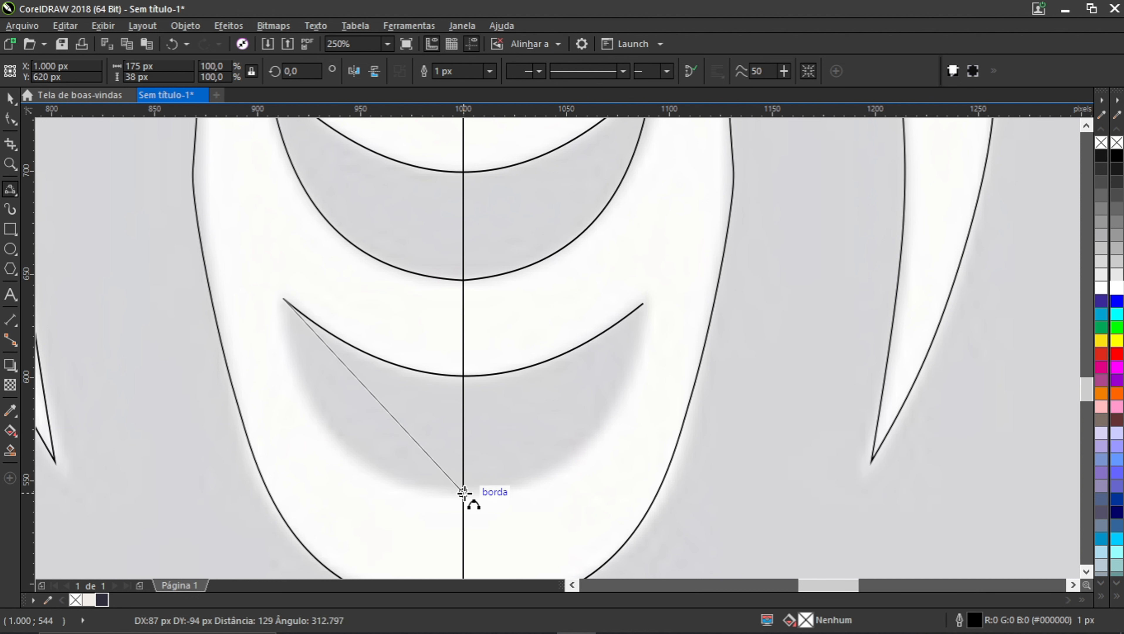
left_click(346, 446)
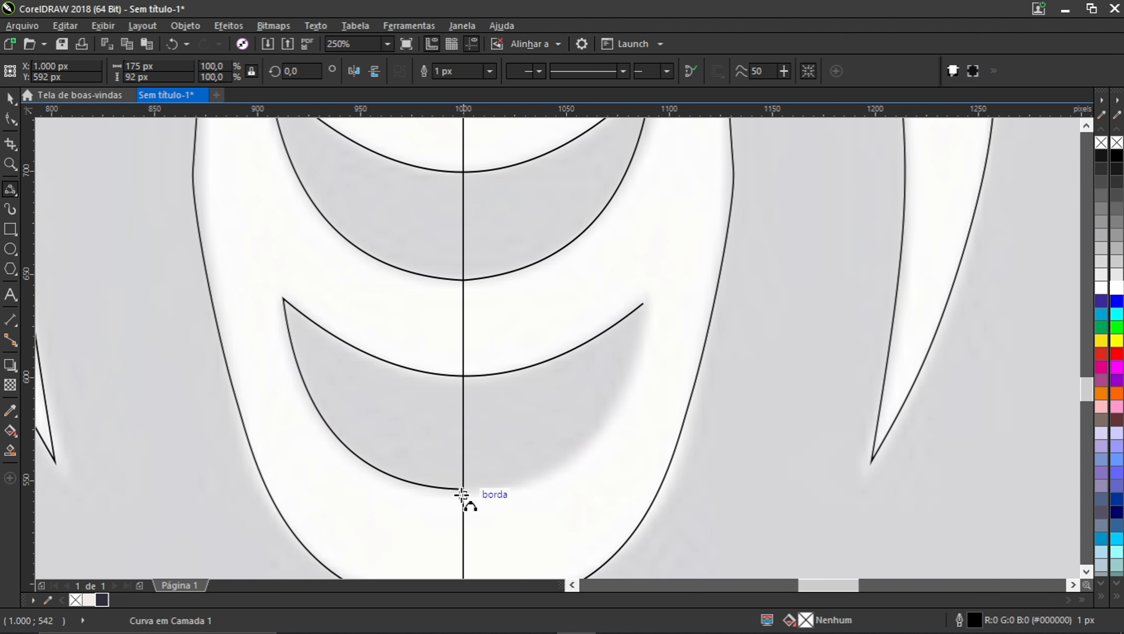
left_click_drag(460, 488, 642, 305)
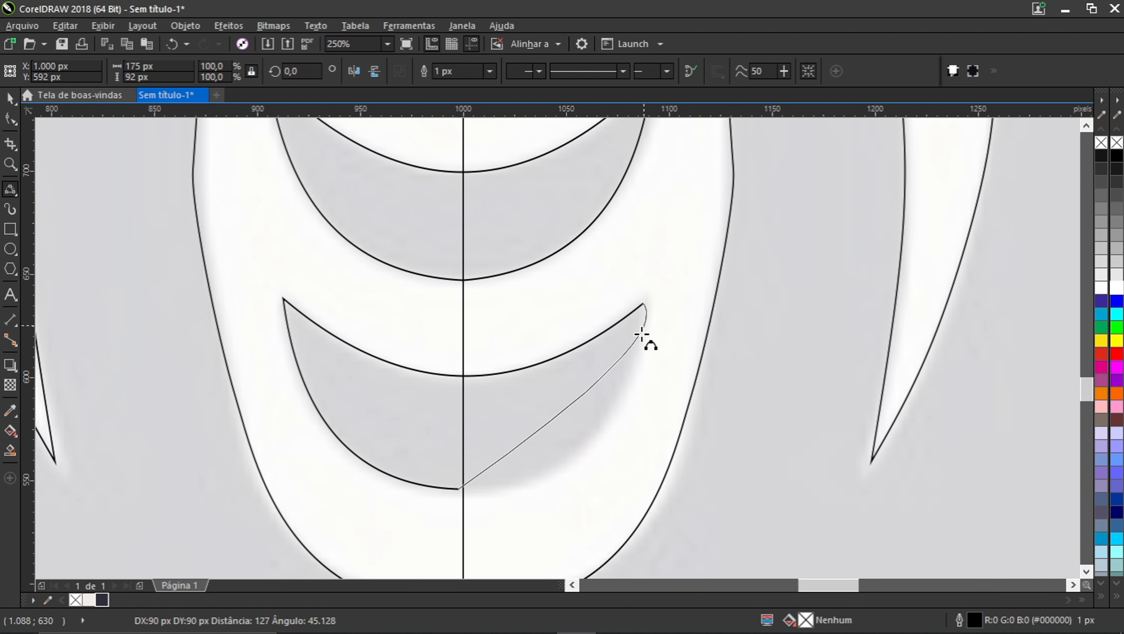
left_click(584, 440)
Step: Trace the first white crescent below the trunk tip as a closed shape about 183 by 65 px from two 3-point curves
scroll(497, 357, "down", 3)
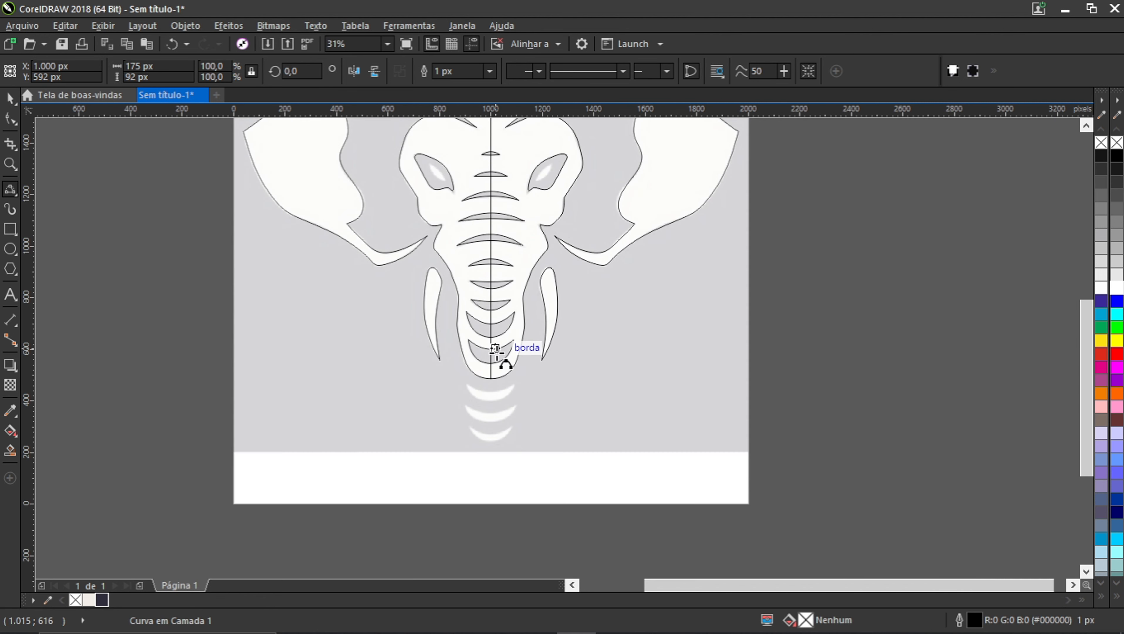
scroll(496, 406, "up", 3)
left_click_drag(346, 252, 406, 357)
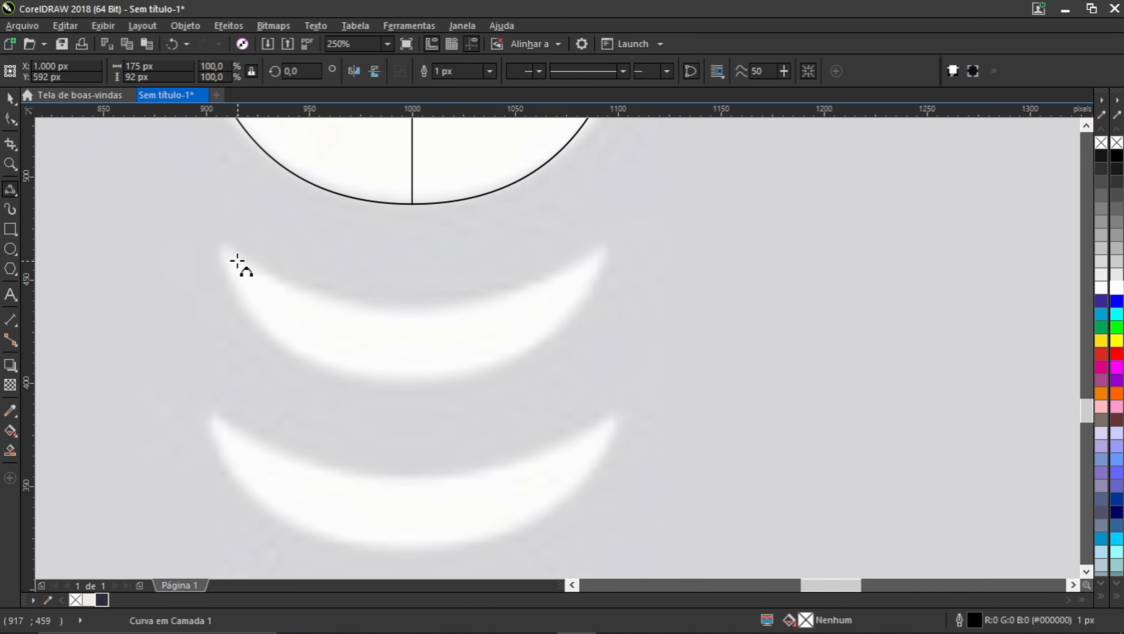
left_click_drag(218, 244, 594, 245)
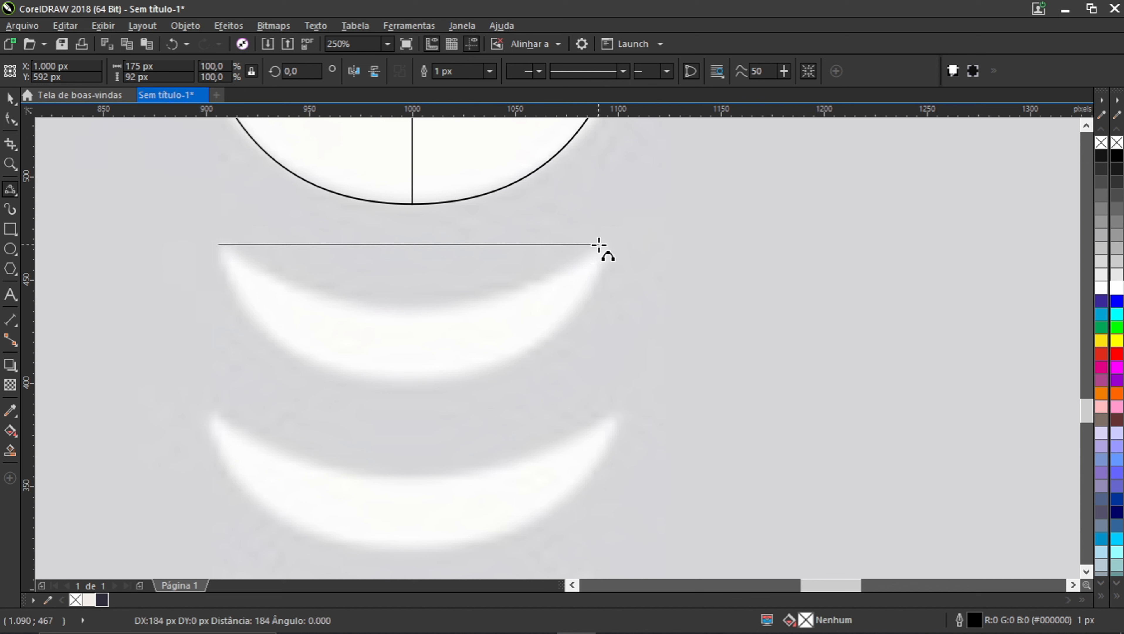
left_click(413, 307)
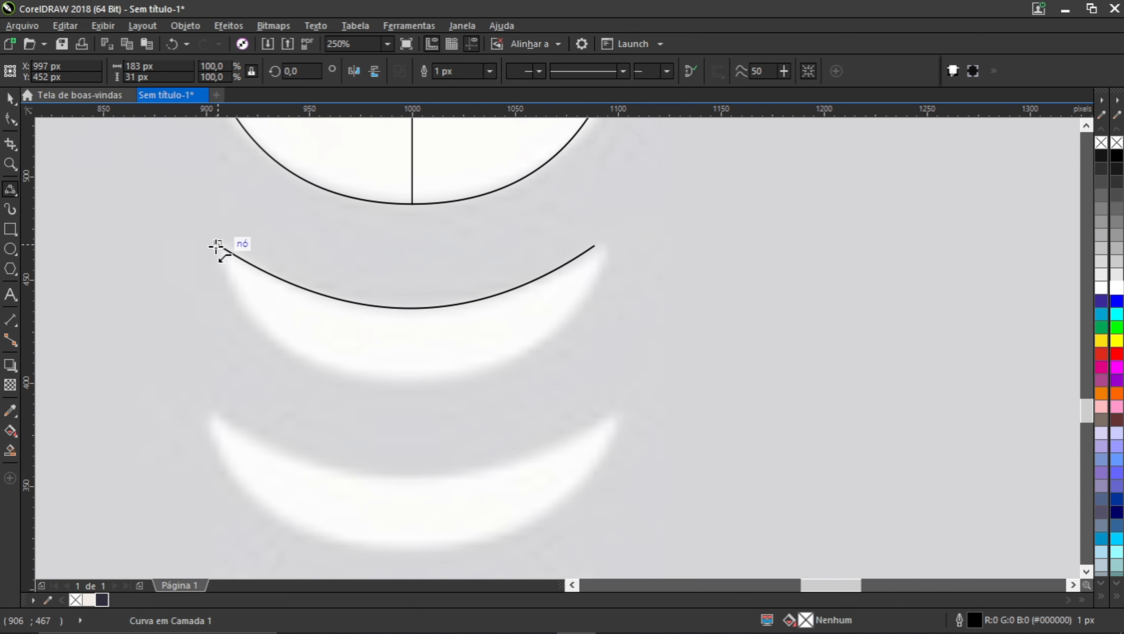
left_click_drag(218, 246, 594, 245)
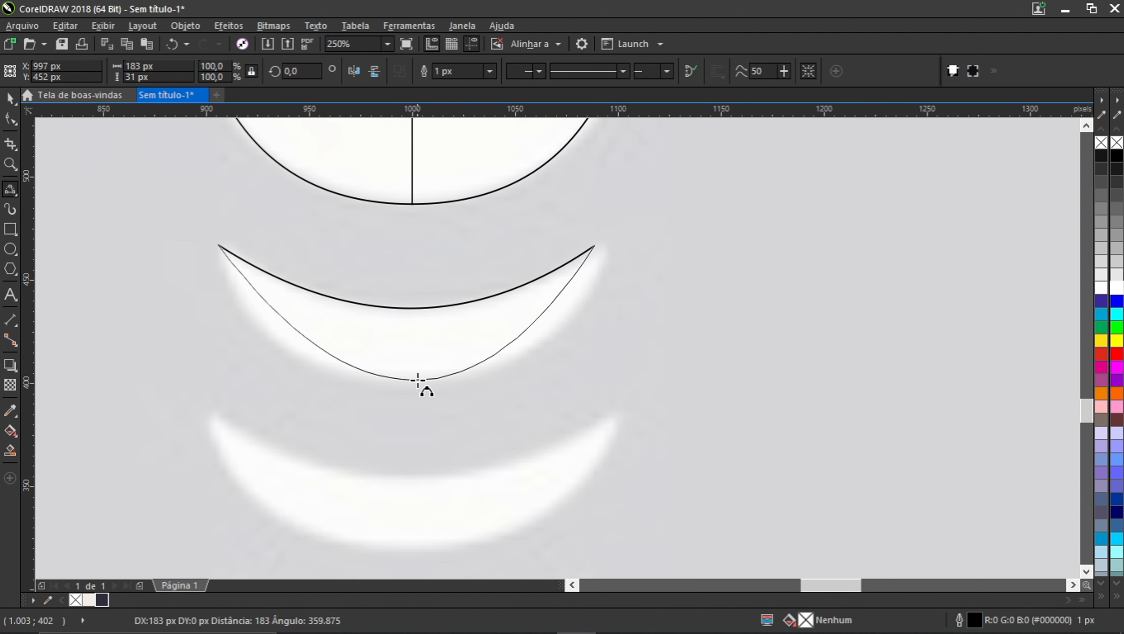
left_click(418, 378)
Step: Trace the second white crescent below the trunk, about 192 by 62 px, with one upper 3-point curve and two lower halves
scroll(572, 309, "down", 4)
scroll(515, 339, "up", 4)
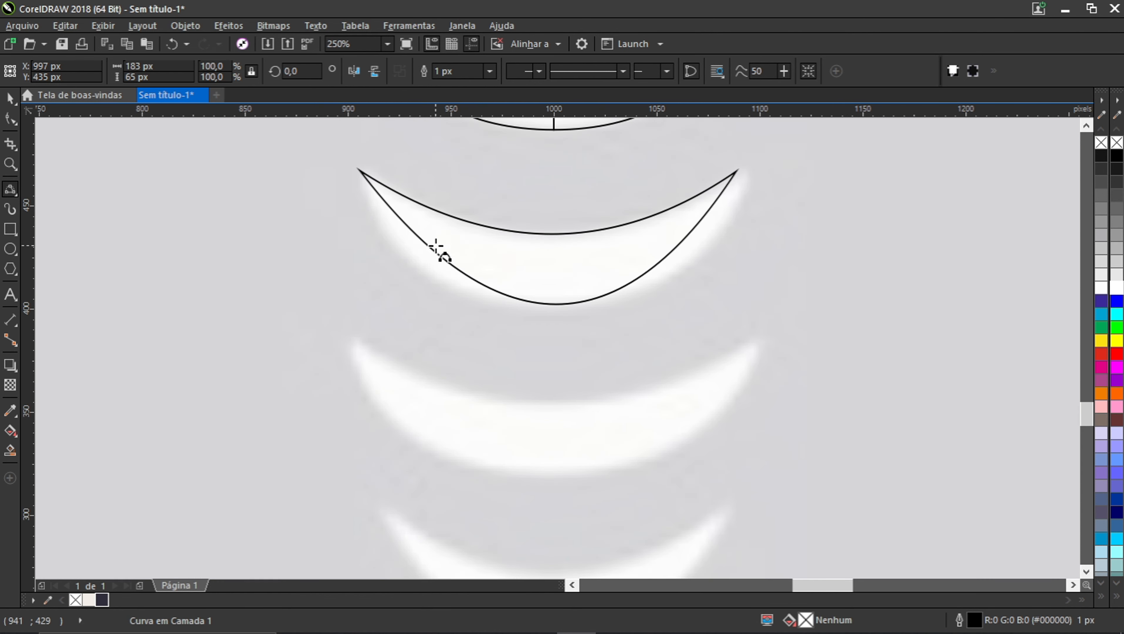
mouse_move(355, 341)
left_mouse_down()
mouse_move(739, 353)
mouse_move(750, 344)
left_mouse_up()
left_click(560, 402)
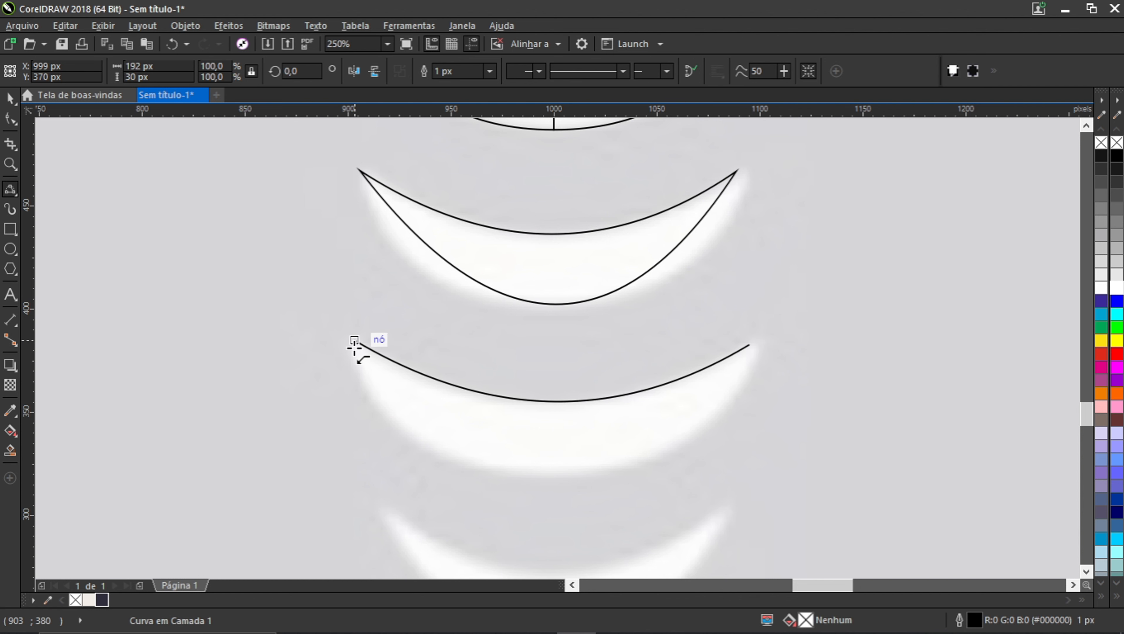
left_click_drag(355, 341, 548, 467)
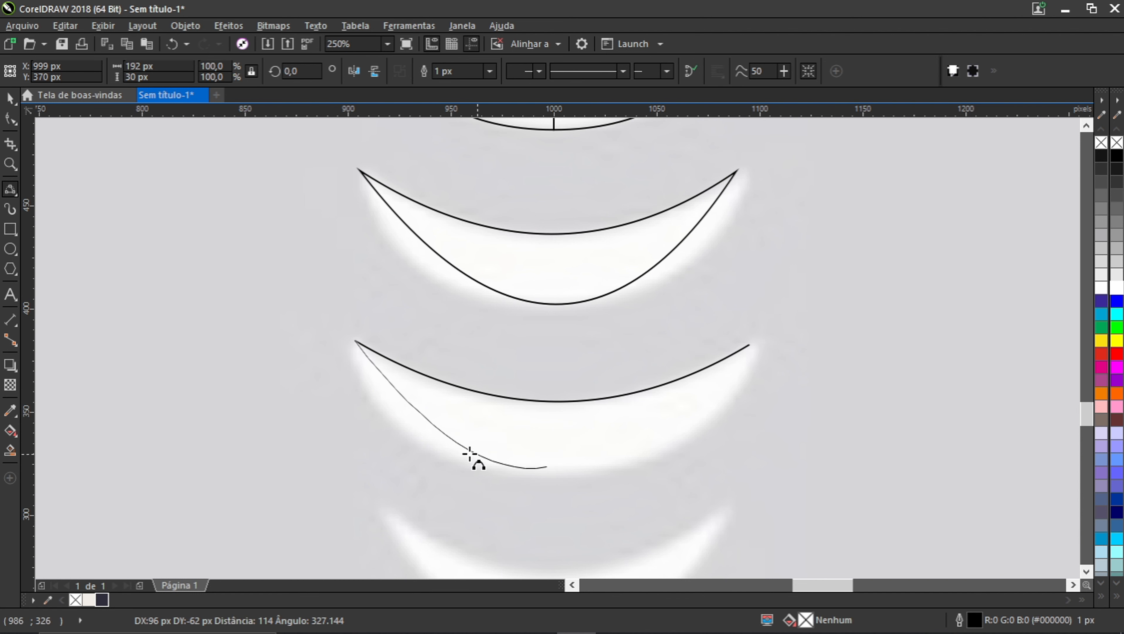
left_click(414, 439)
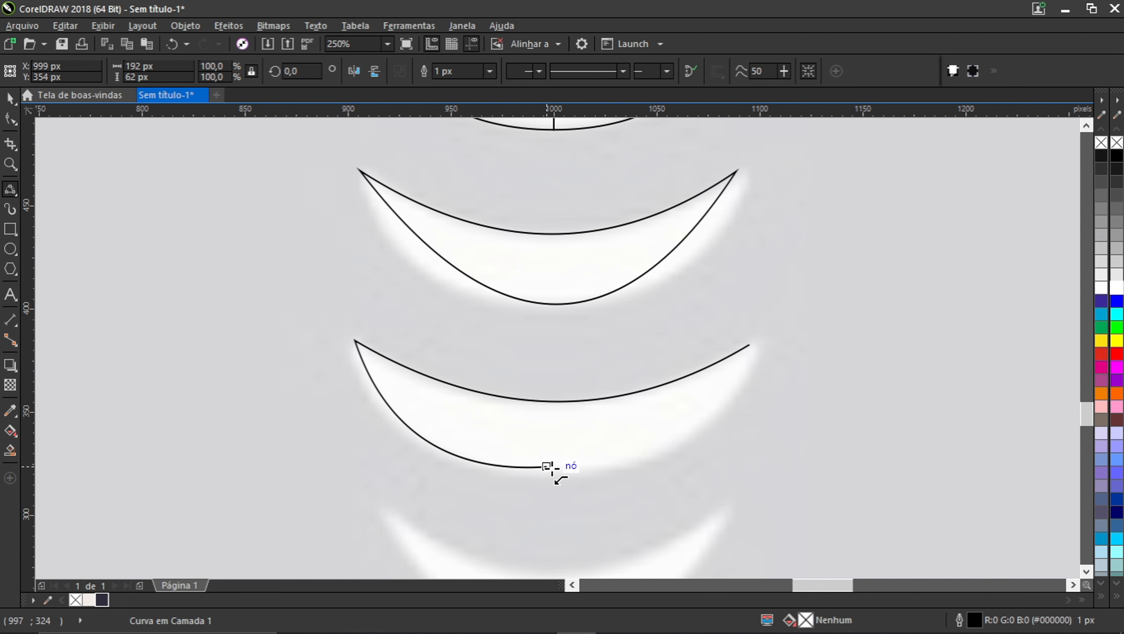
left_click_drag(547, 466, 750, 345)
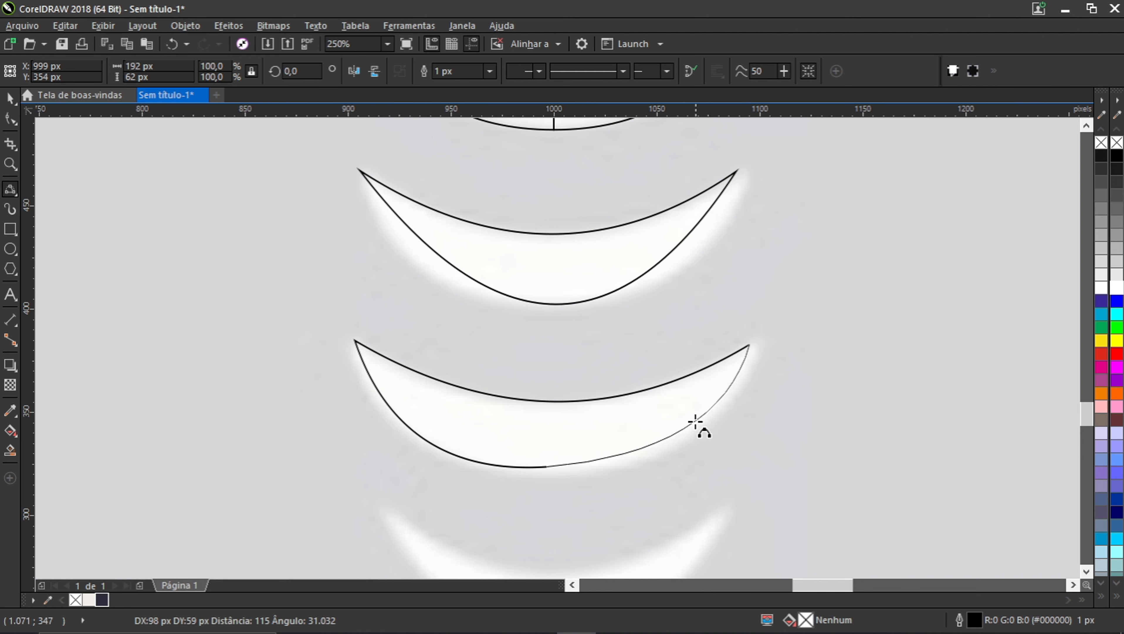
left_click(680, 423)
Step: Trace the third white crescent below the trunk, about 164 by 62 px, with one upper 3-point curve and two lower halves
scroll(515, 324, "down", 2)
scroll(521, 367, "up", 2)
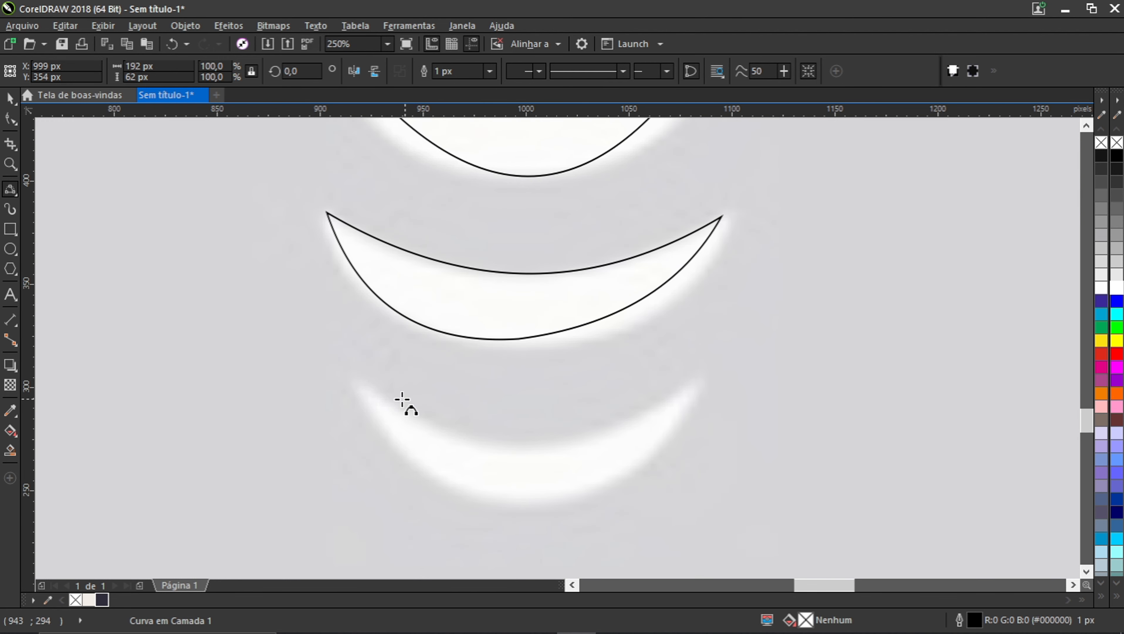
left_click_drag(353, 375, 690, 380)
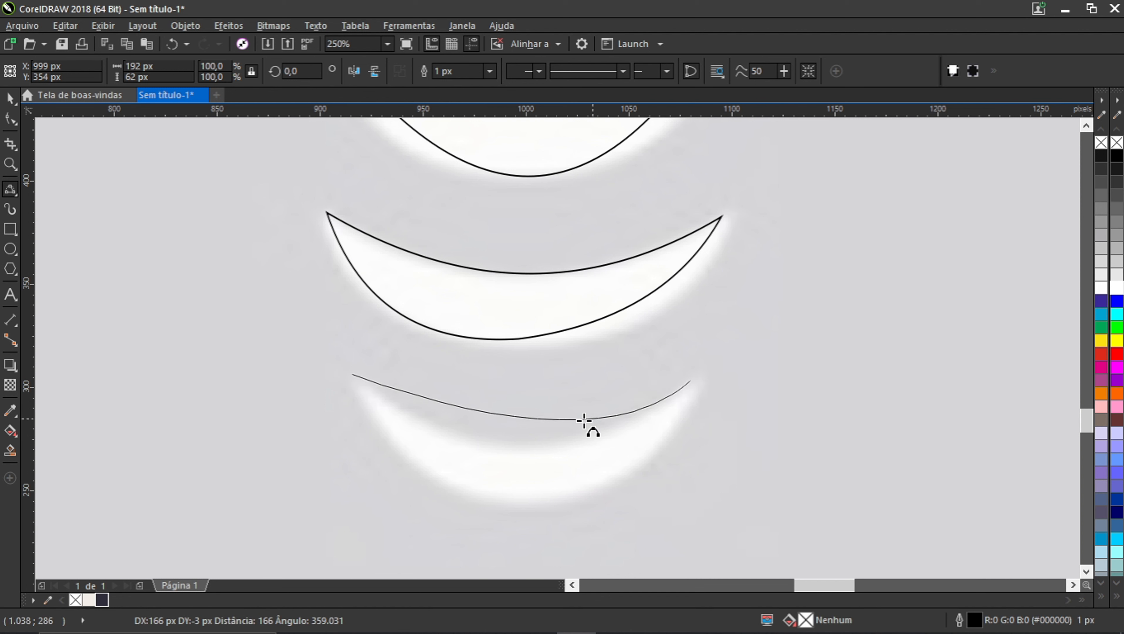
left_click(539, 440)
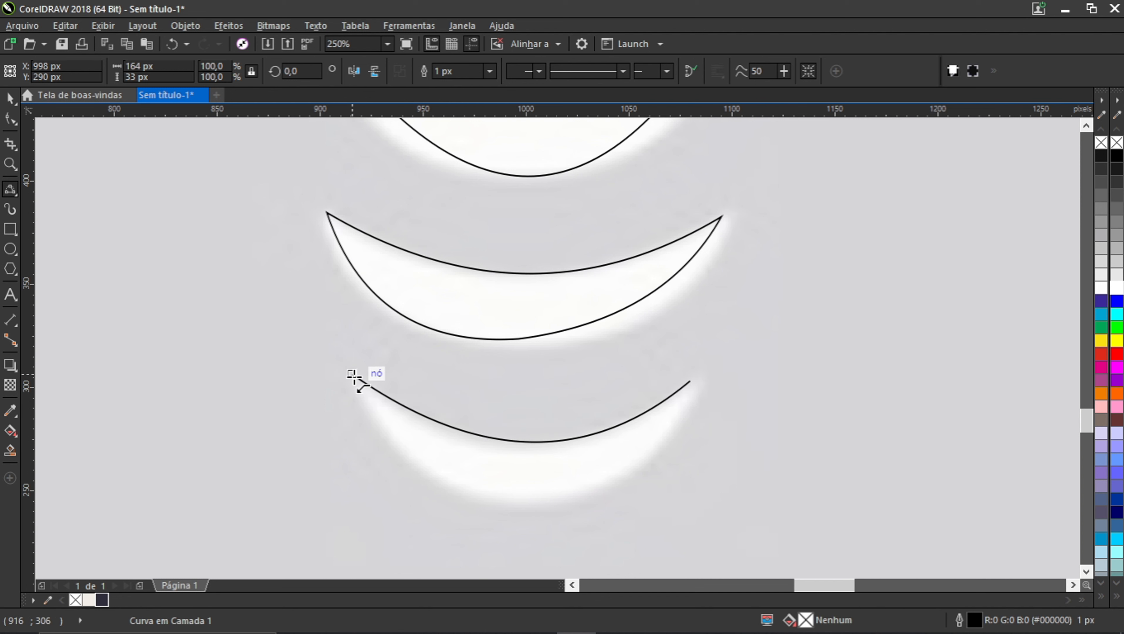
left_click_drag(353, 376, 690, 381)
left_click(437, 481)
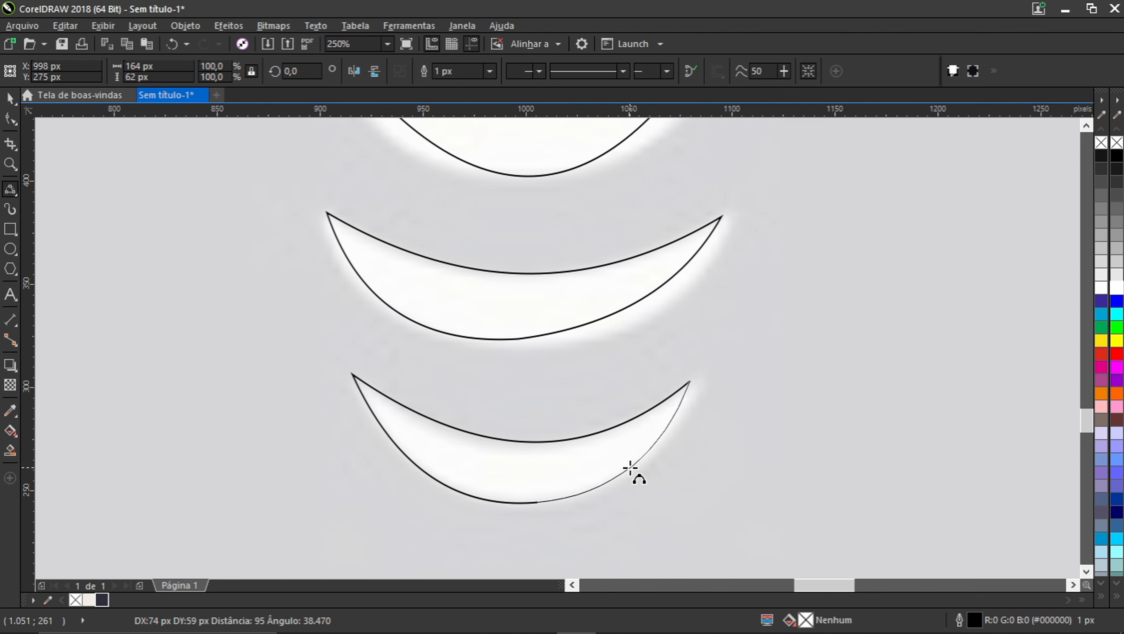
left_click(635, 469)
scroll(567, 422, "down", 5)
Step: Reshape the first crescent's lower curve by pulling both end handles outward to follow the white edge
left_click(11, 121)
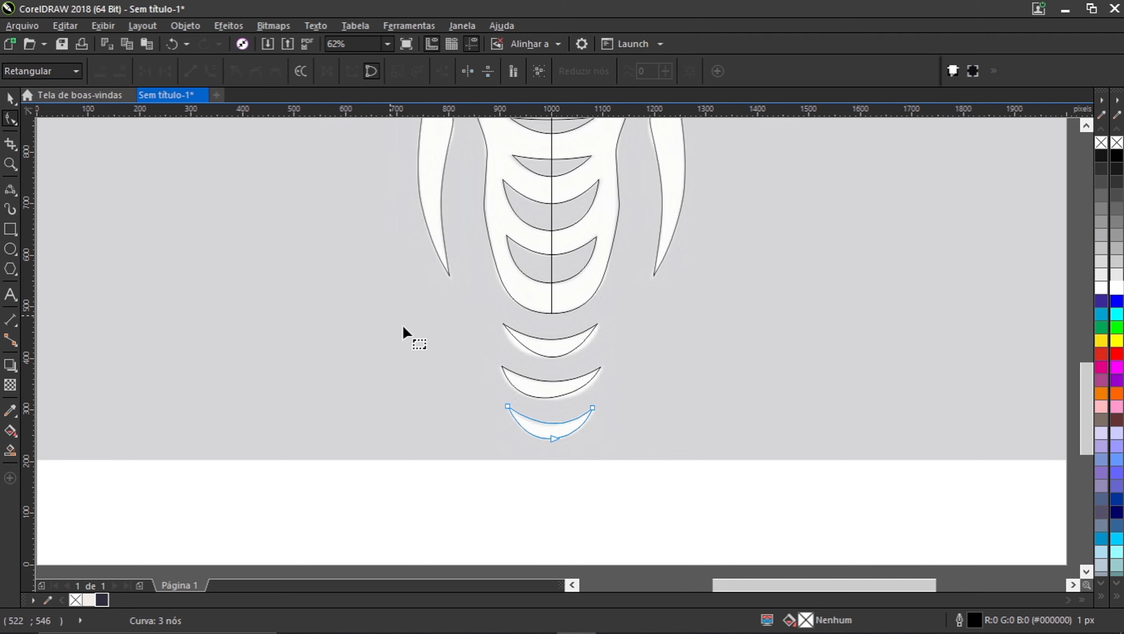
scroll(544, 353, "up", 3)
left_click(545, 355)
scroll(545, 357, "up", 2)
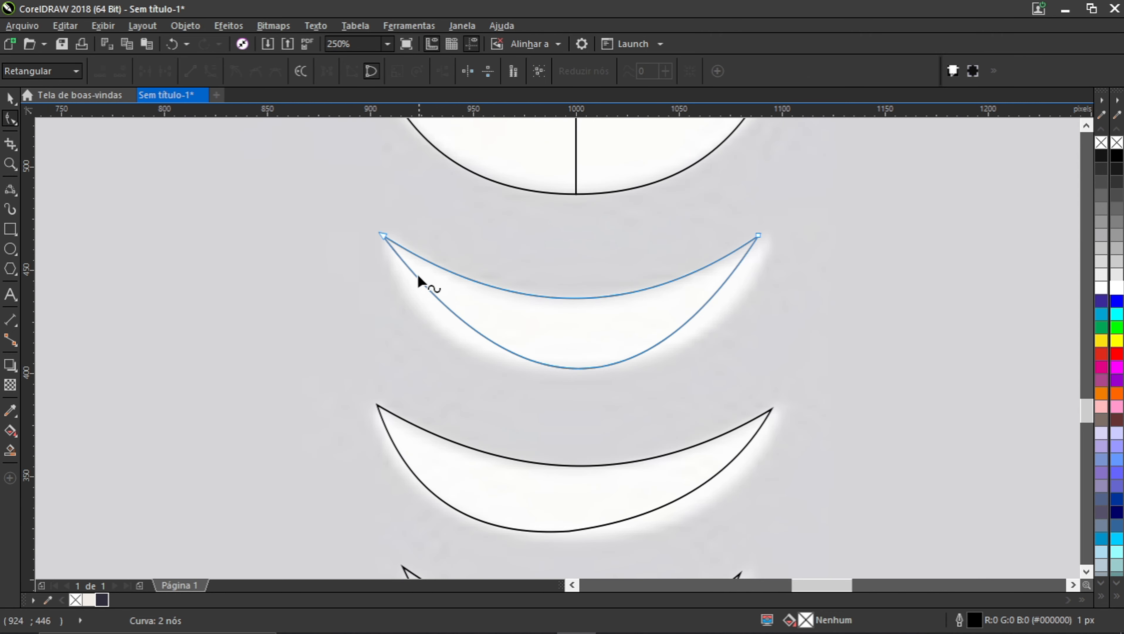
left_click(384, 237)
left_click_drag(515, 413, 461, 417)
left_click_drag(643, 412, 745, 387)
Step: Add a bottom node to the first crescent's lower curve, lower it to the white edge and lengthen its handles sideways
scroll(582, 363, "up", 2)
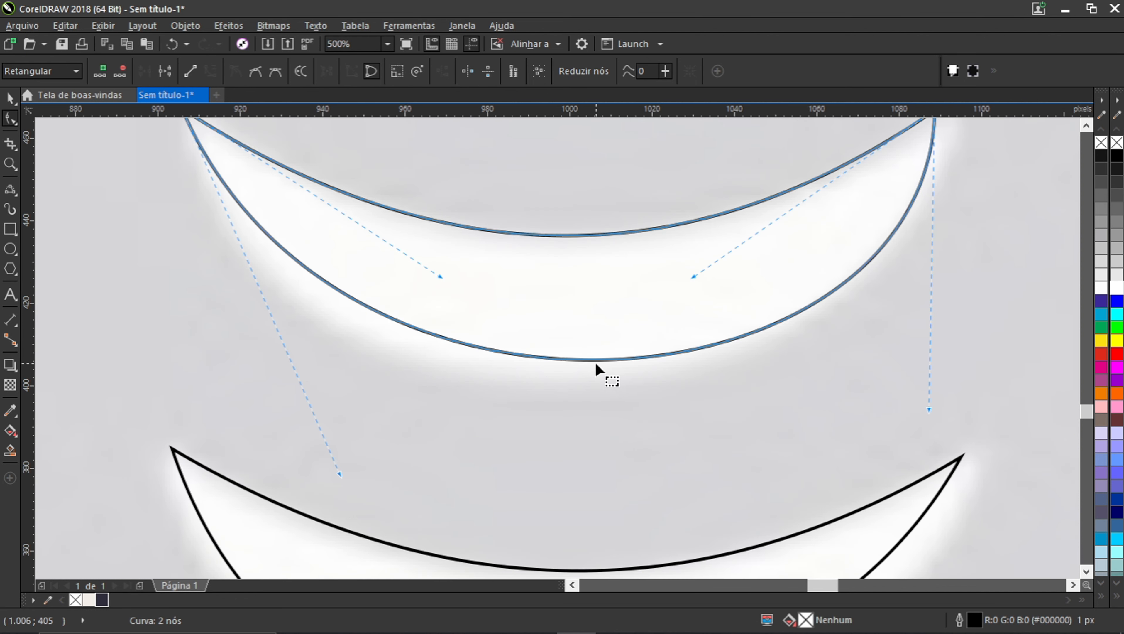
double_click(590, 359)
left_click_drag(590, 360, 582, 380)
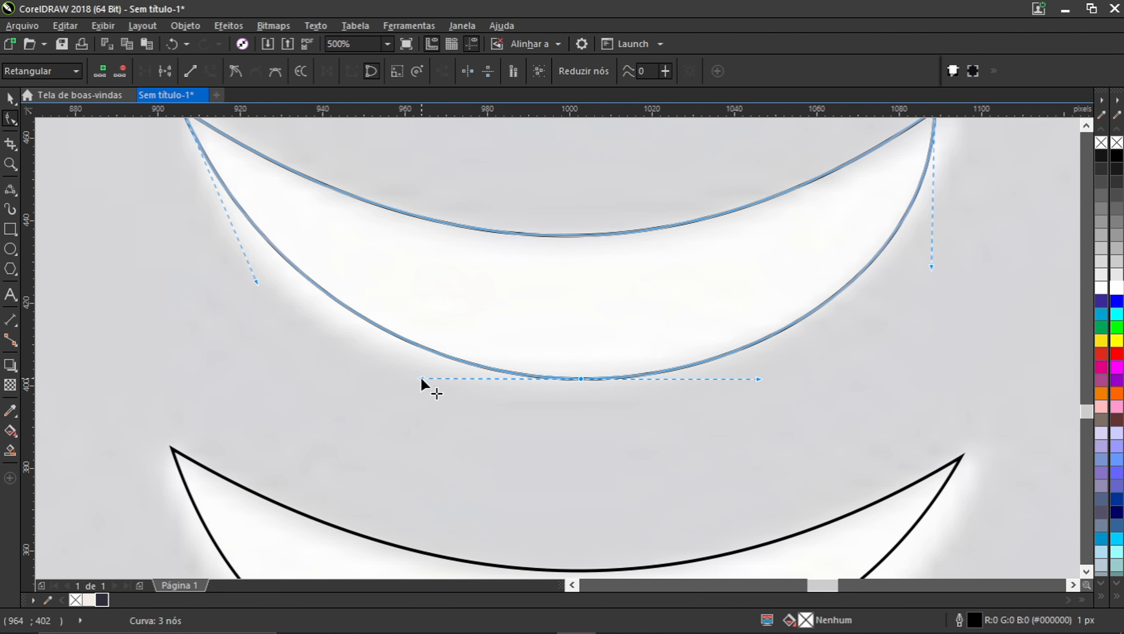
left_click_drag(421, 379, 364, 379)
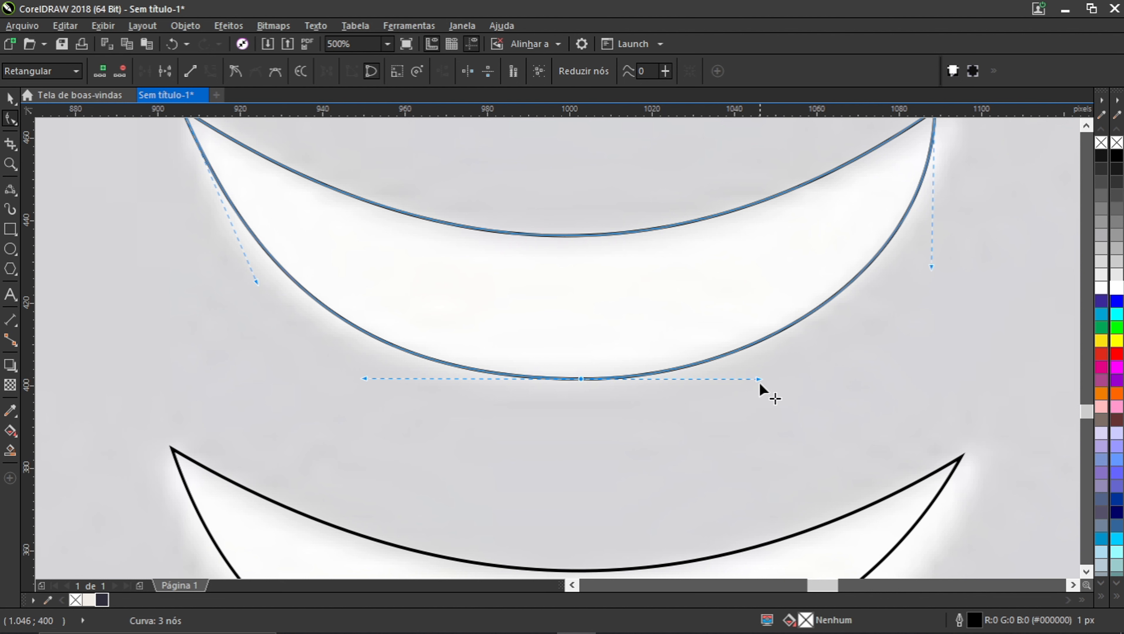
left_click_drag(758, 379, 781, 380)
scroll(552, 301, "down", 3)
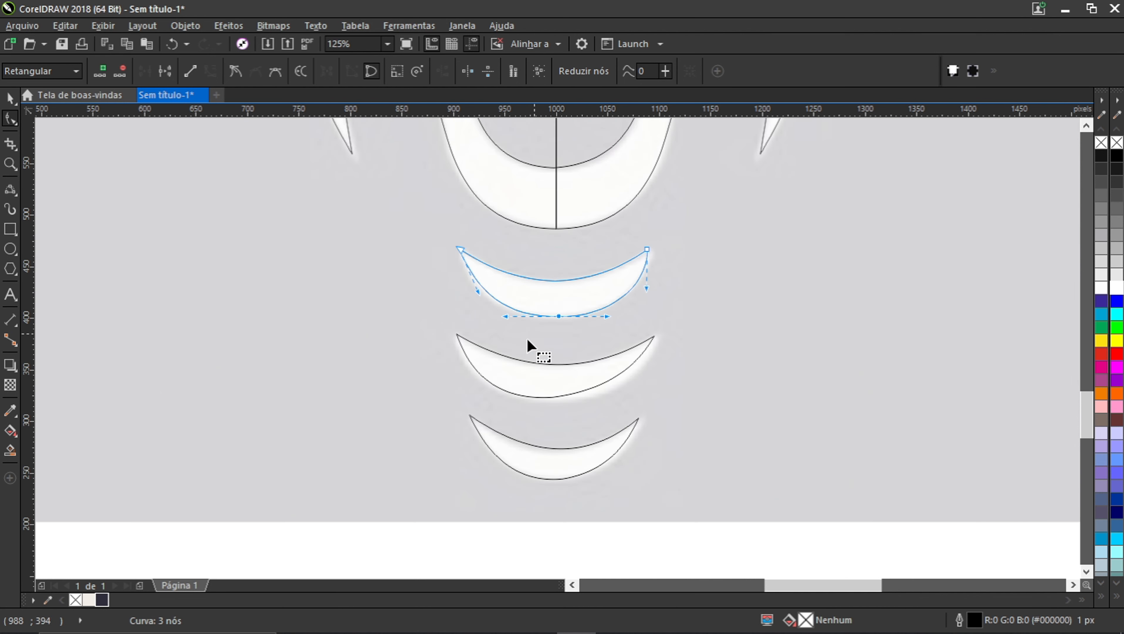
Step: Round out the right half of the second crescent's lower curve by adjusting its handles to match the white edge
scroll(532, 346, "up", 2)
left_click(567, 416)
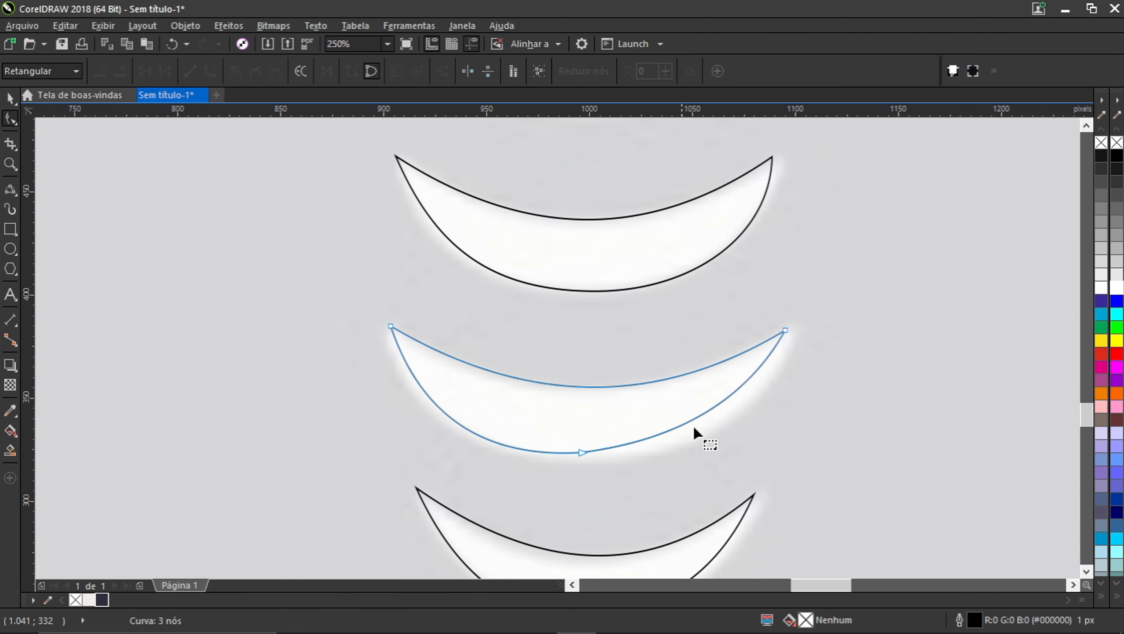
left_click(785, 332)
scroll(760, 400, "up", 2)
left_click_drag(730, 395, 786, 414)
left_click_drag(398, 506, 640, 506)
double_click(443, 506)
scroll(484, 404, "down", 3)
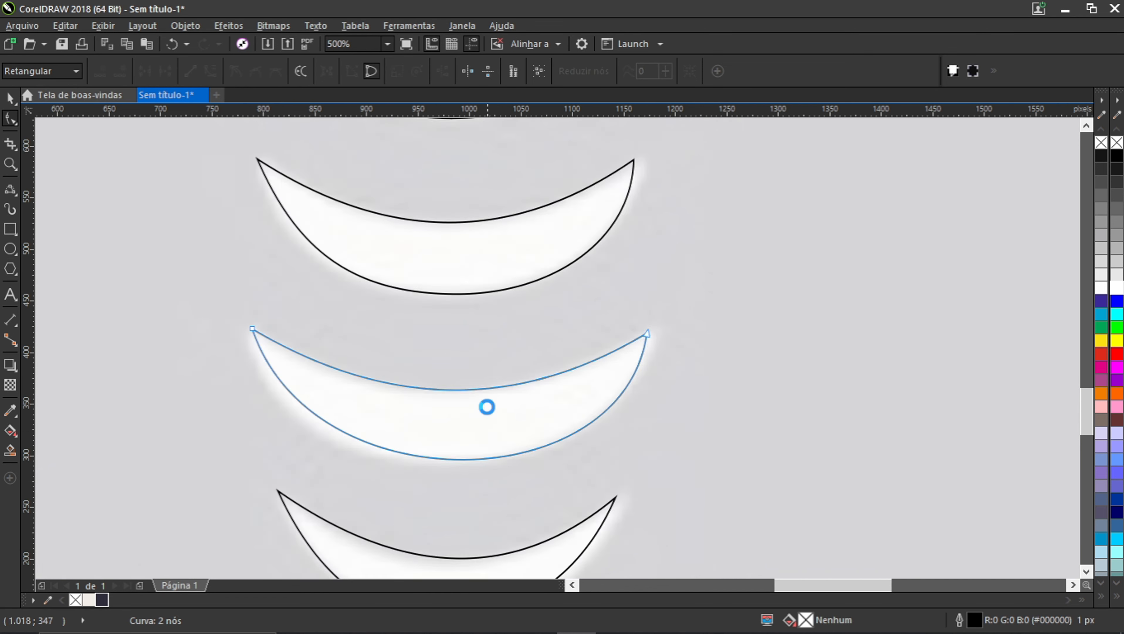
scroll(389, 397, "up", 2)
key("ctrl+z")
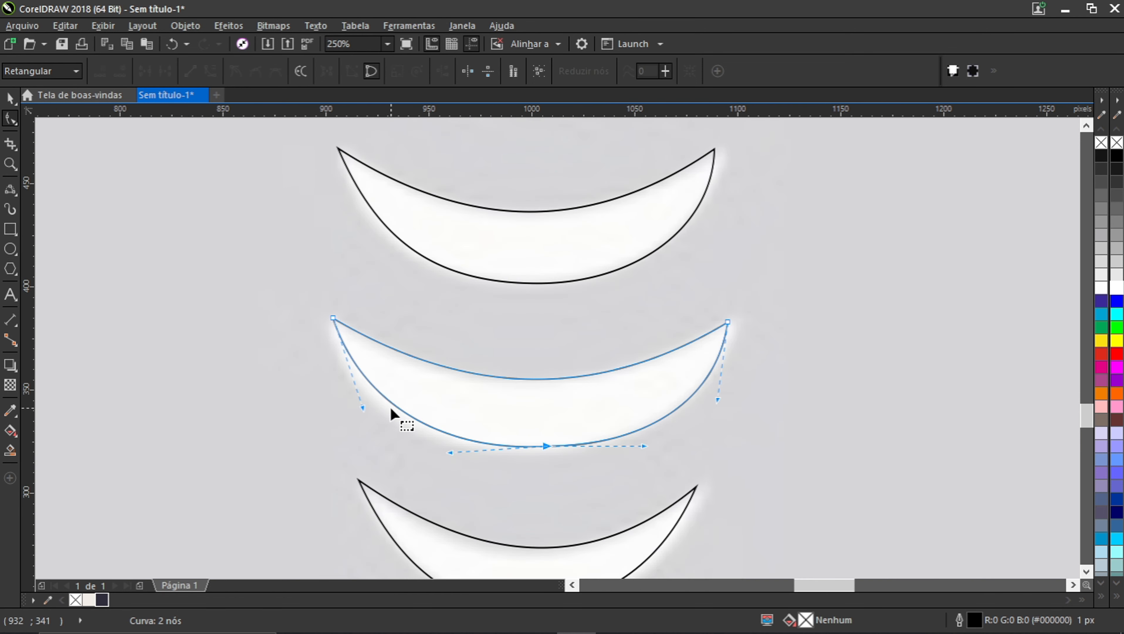
Step: Round out the second crescent's left lower half and lower its bottom node, making the shape about 192 by 65 px
scroll(382, 410, "up", 4)
scroll(361, 469, "down", 2)
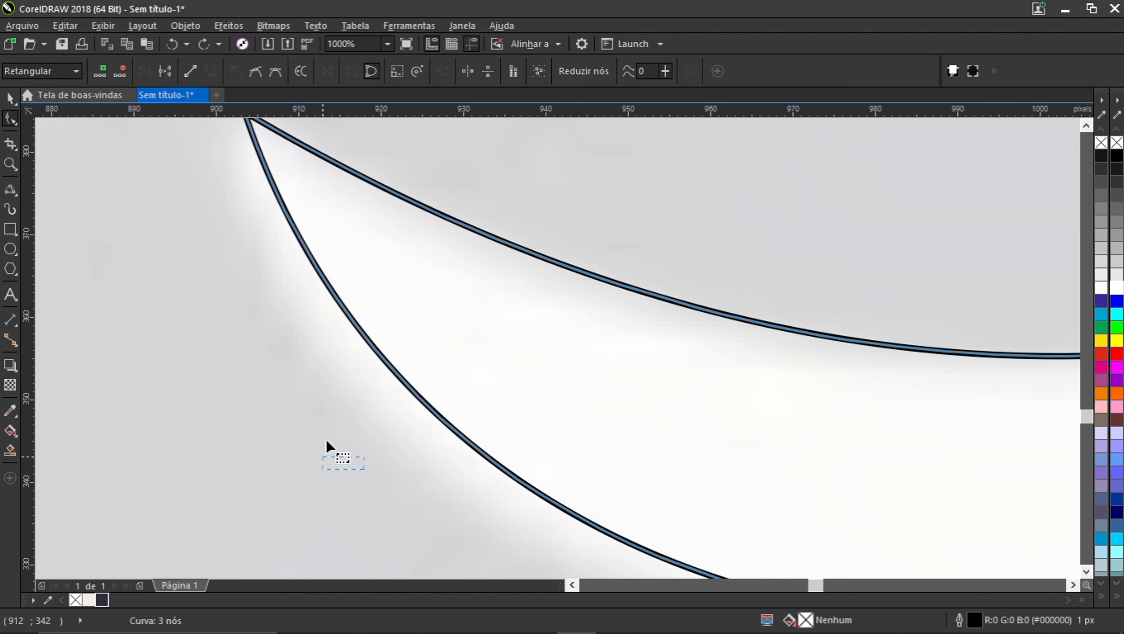
left_click_drag(366, 308, 333, 406)
scroll(393, 405, "down", 2)
scroll(510, 433, "up", 2)
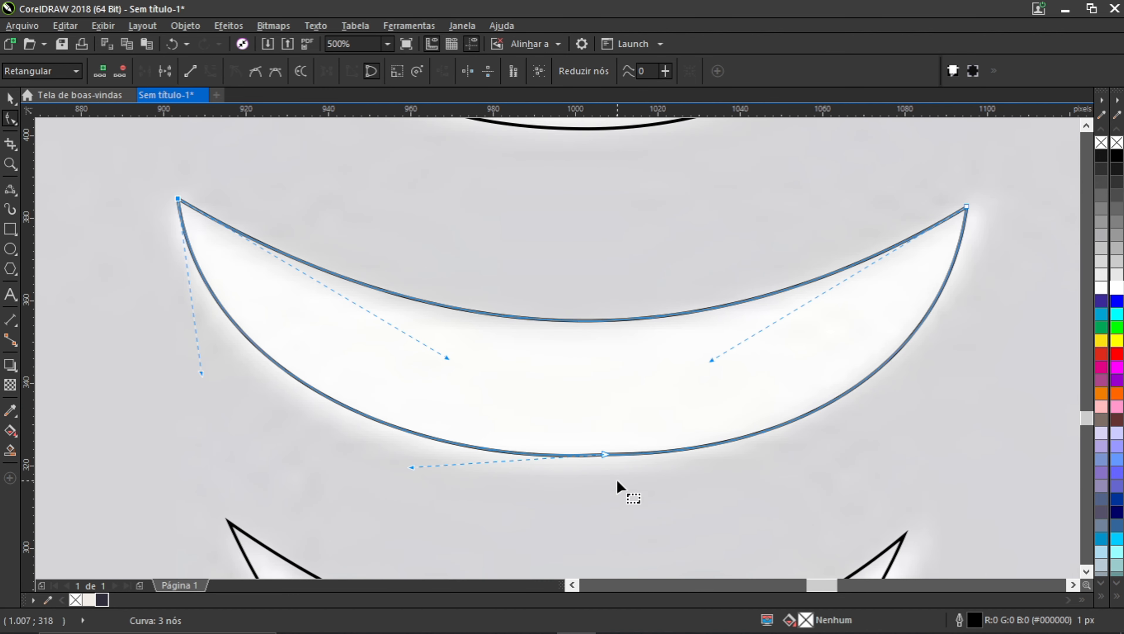
left_click_drag(603, 453, 598, 465)
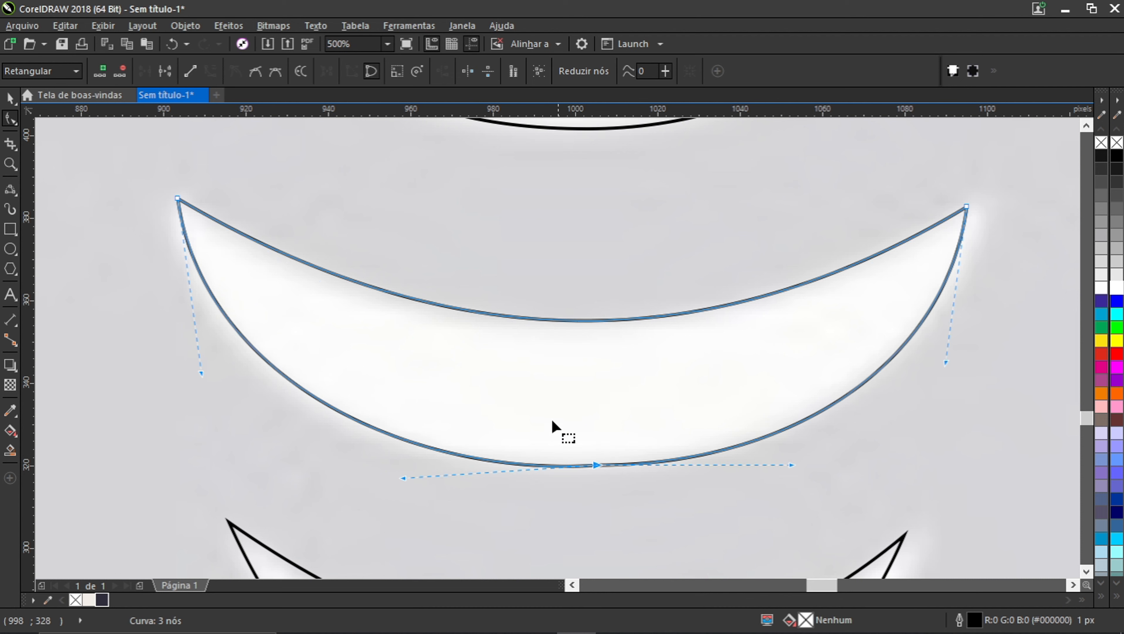
scroll(645, 453, "down", 2)
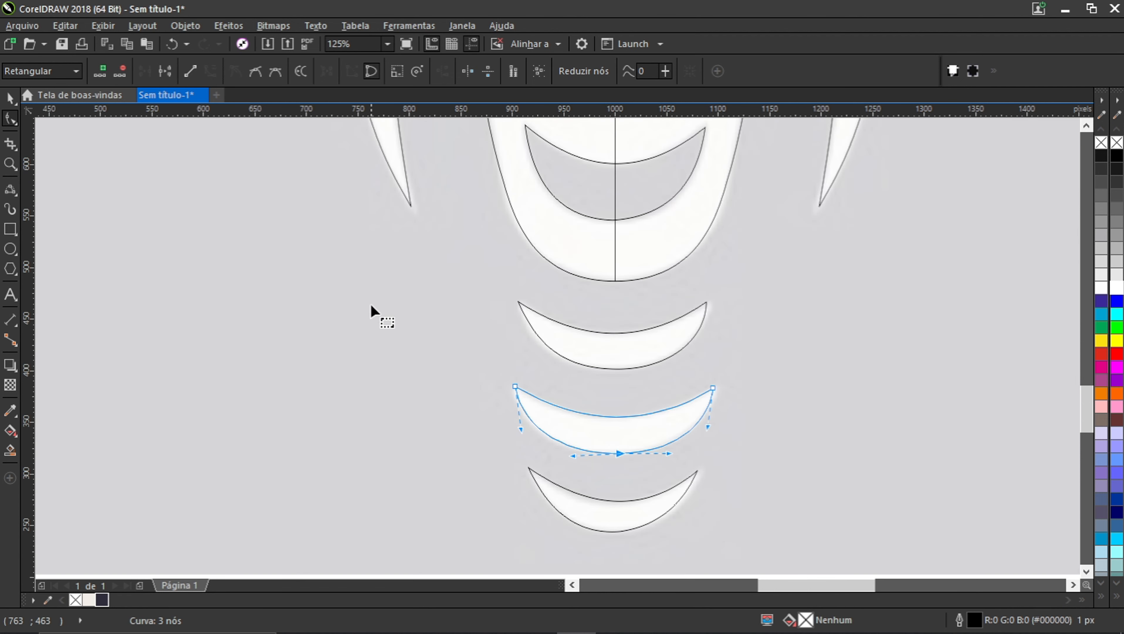
Step: Switch to the 3-point curve tool at the white pupil inside the elephant's left eye
left_click(9, 98)
scroll(498, 313, "down", 5)
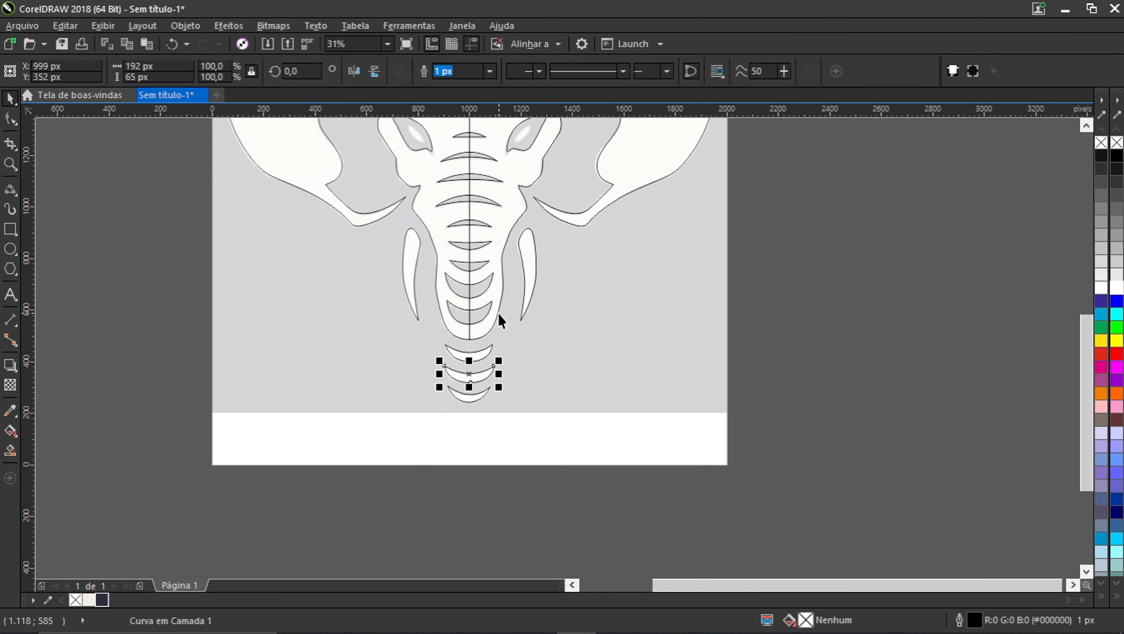
scroll(478, 279, "up", 2)
scroll(536, 216, "up", 4)
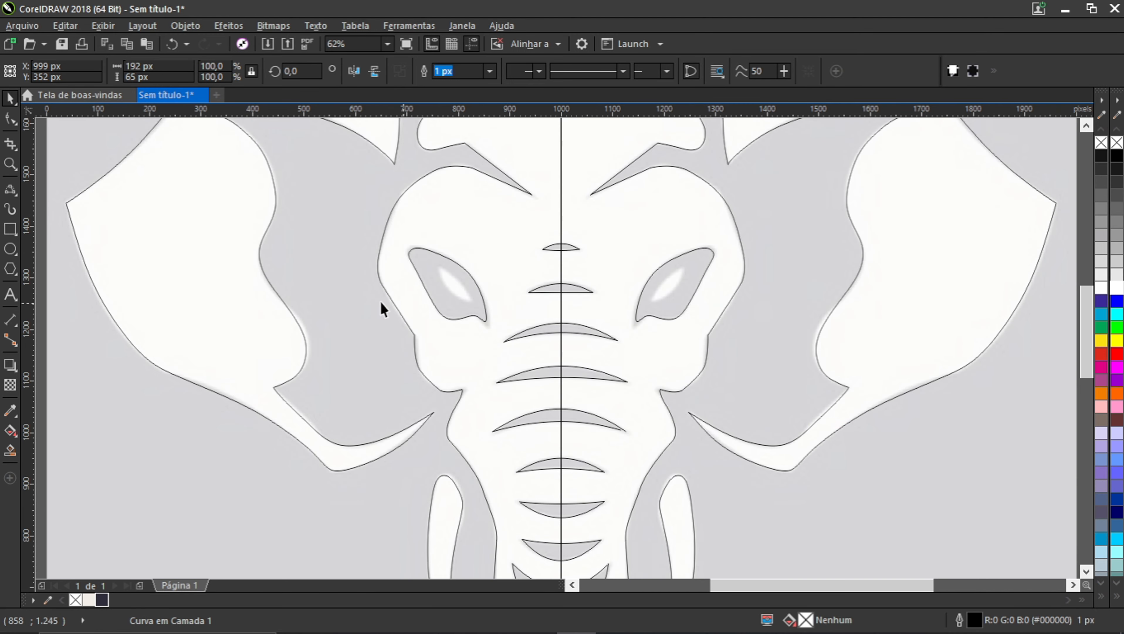
left_click(9, 190)
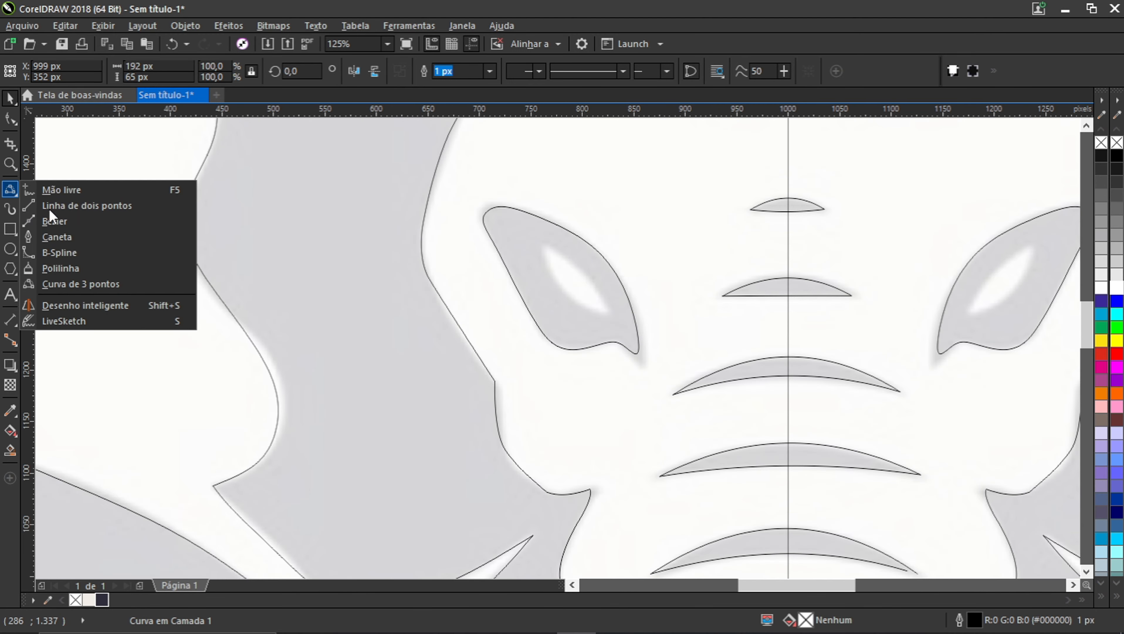
left_click(91, 285)
scroll(481, 254, "up", 1)
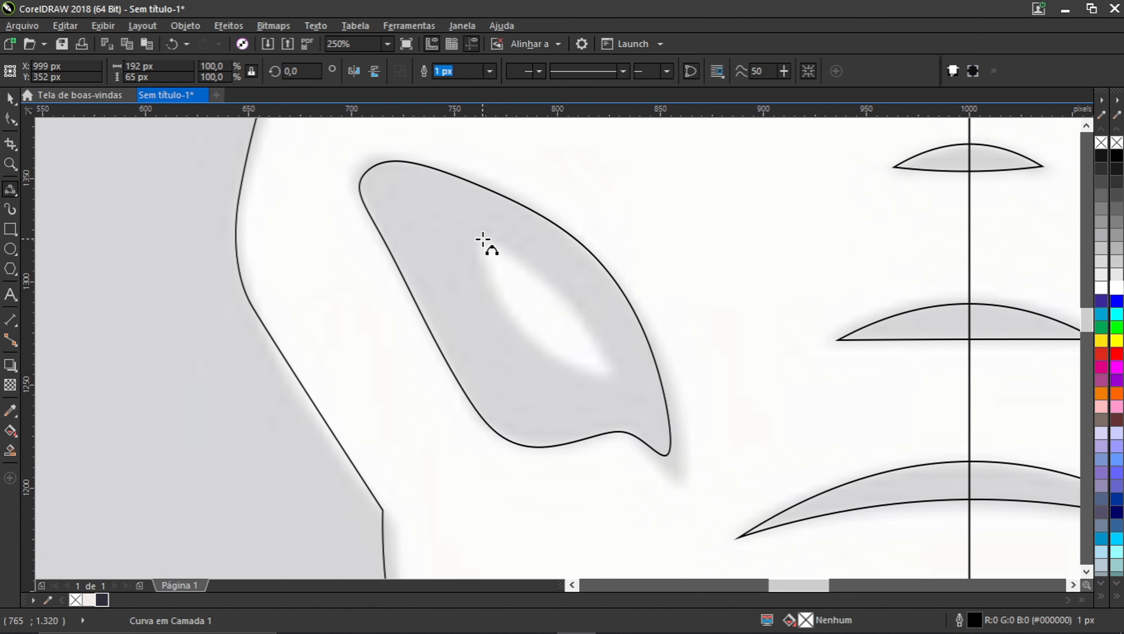
left_click_drag(482, 240, 606, 364)
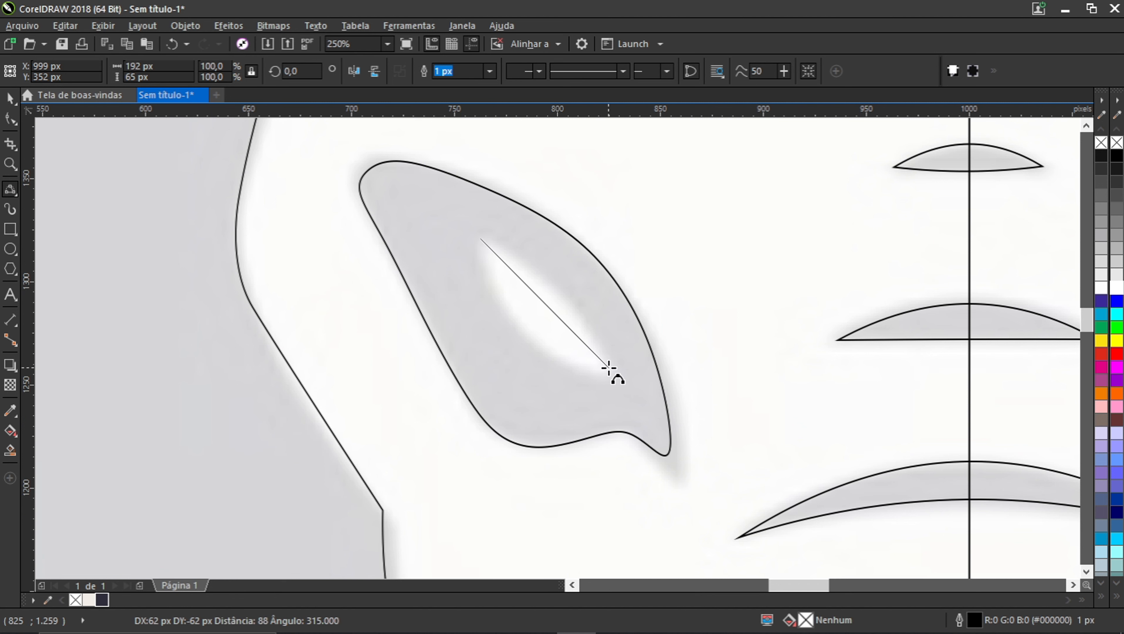
left_click(558, 294)
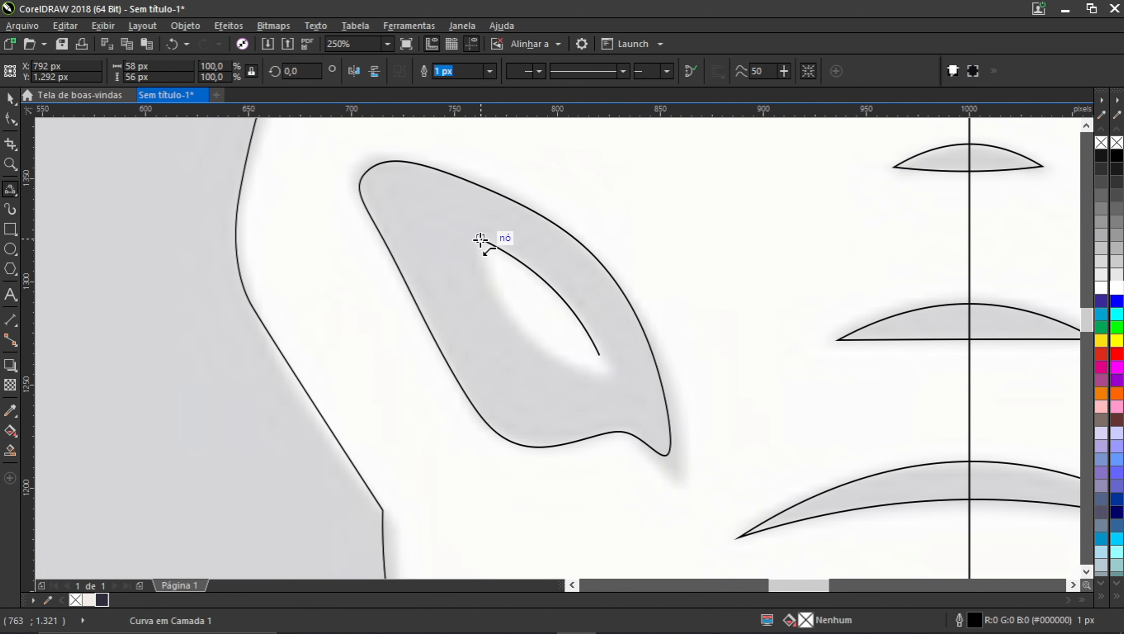
left_click_drag(482, 239, 599, 355)
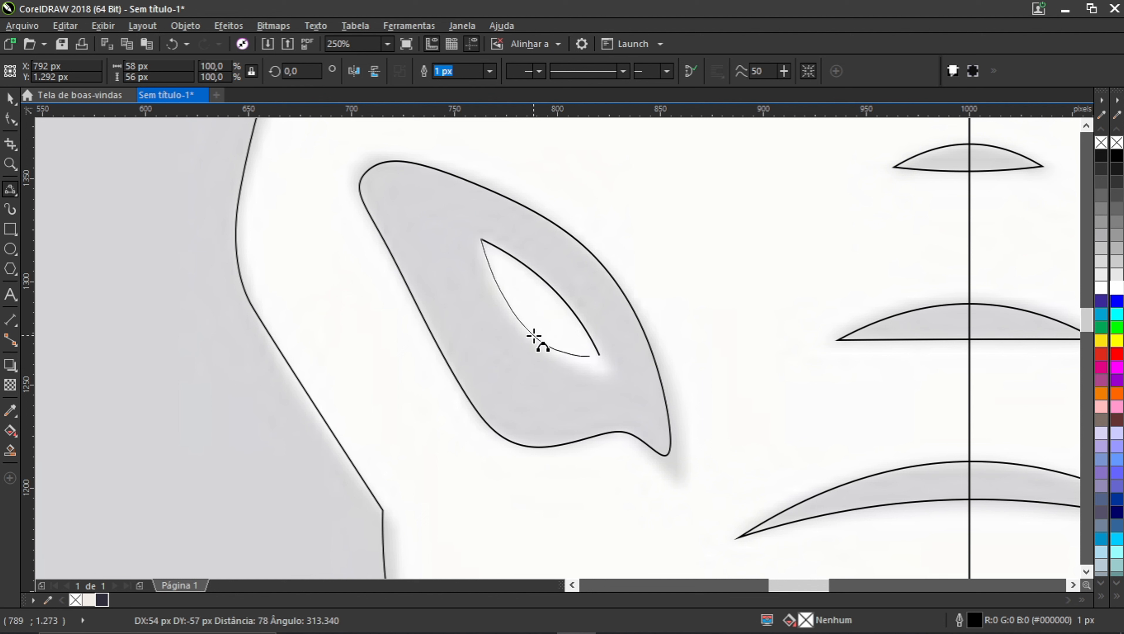
left_click(552, 347)
key("ctrl+z")
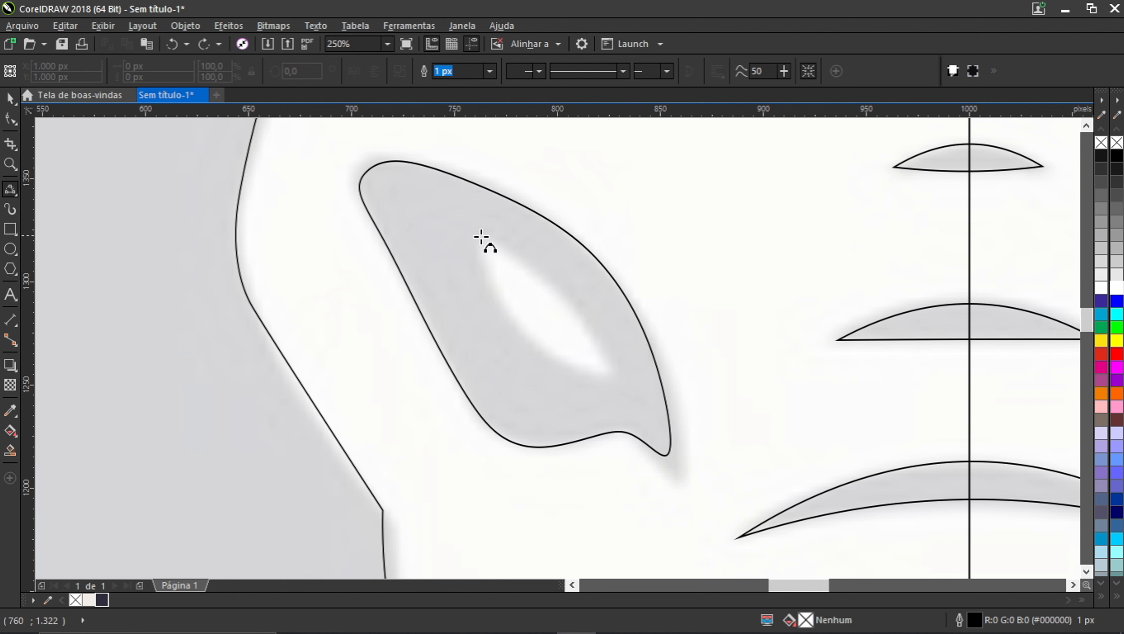
Step: Trace the white pupil inside the left eye as a closed shape about 56 by 58 px from two 3-point curves
left_click_drag(486, 240, 603, 357)
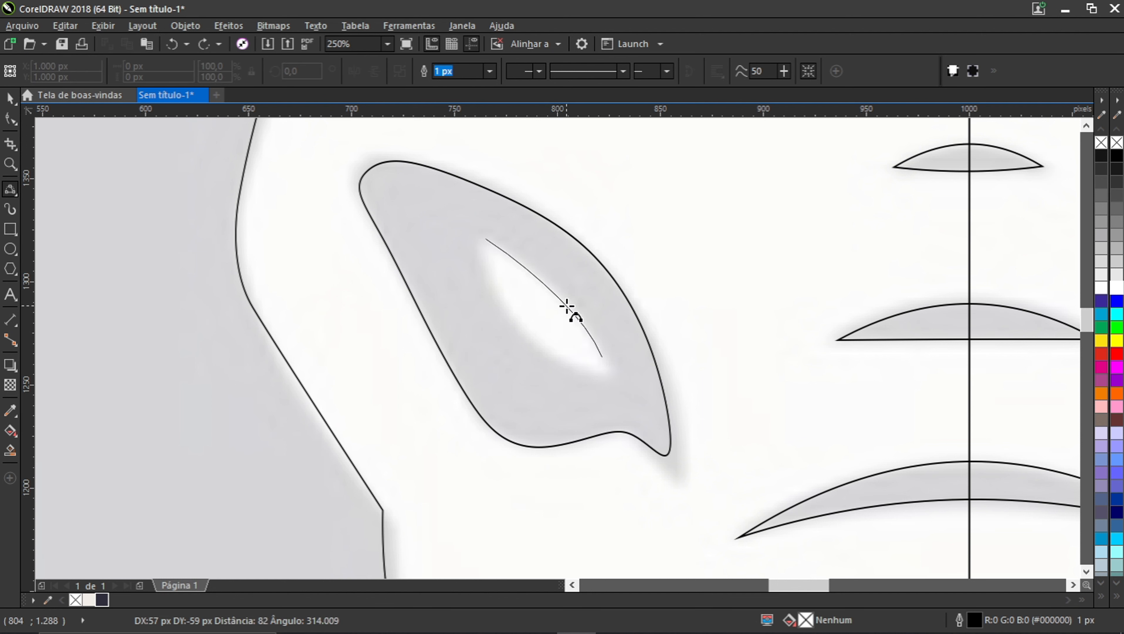
left_click(560, 303)
scroll(529, 286, "up", 2)
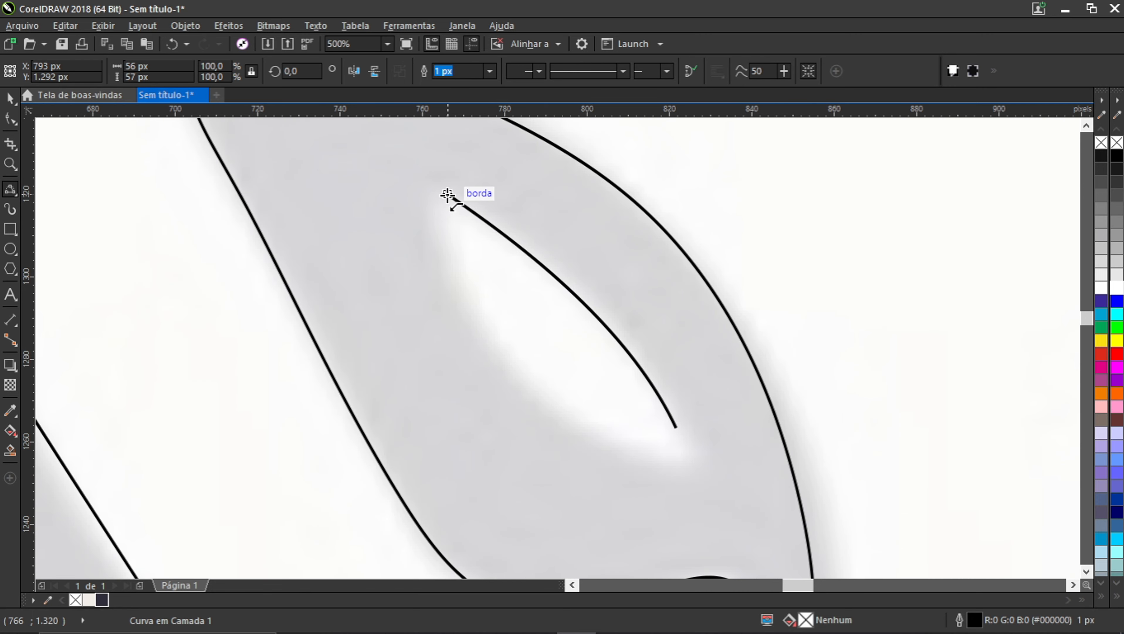
left_click_drag(447, 195, 673, 432)
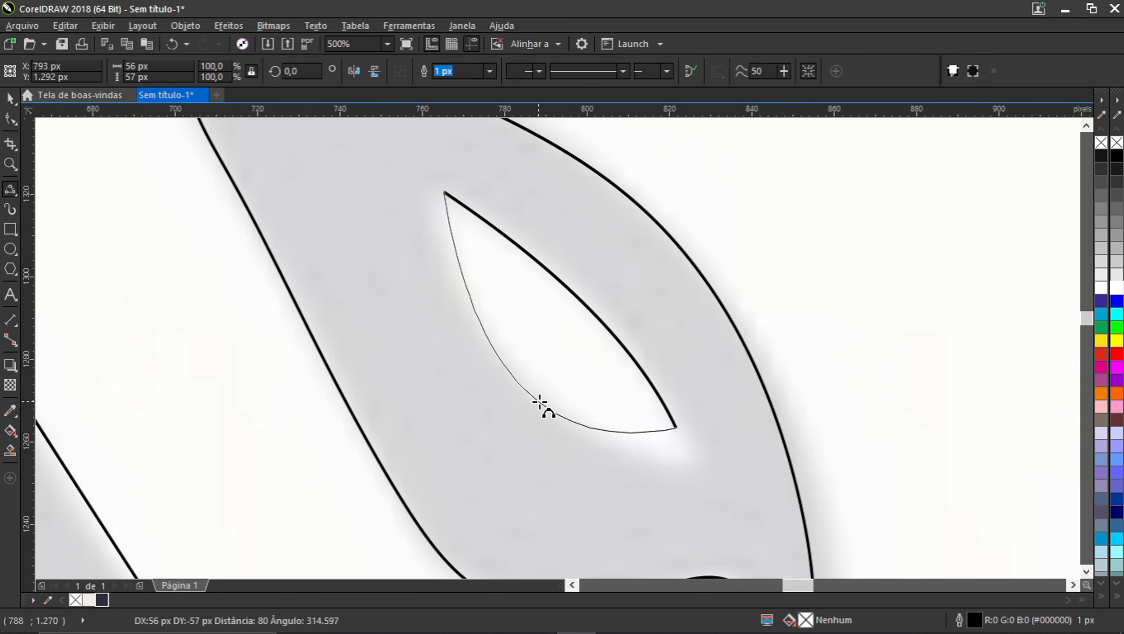
left_click(540, 395)
scroll(408, 350, "down", 3)
scroll(659, 336, "up", 1)
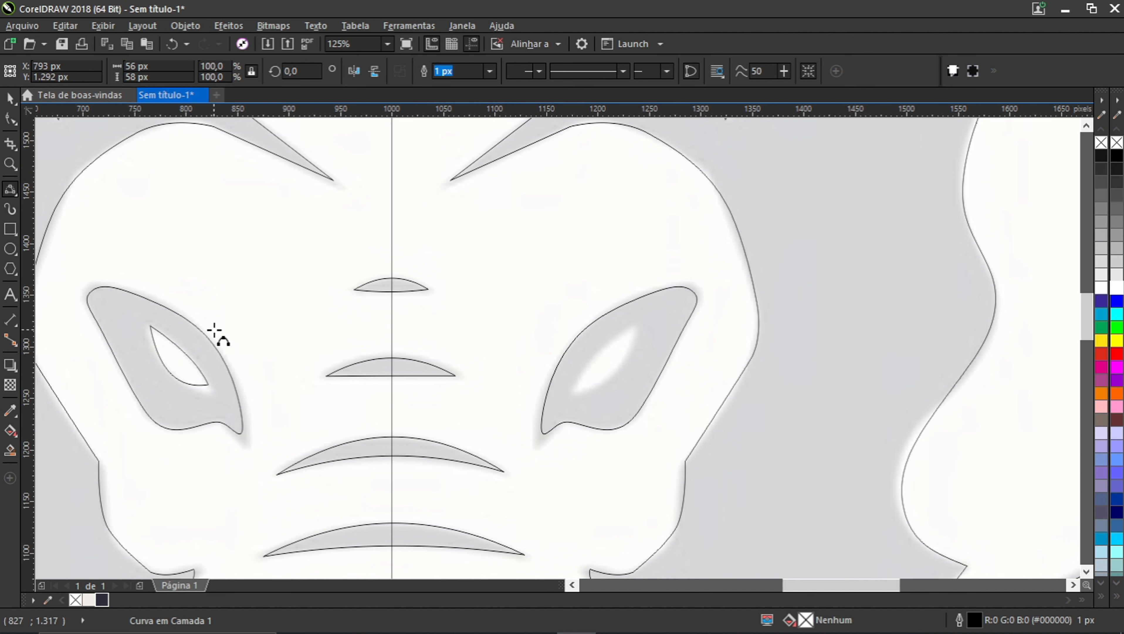
Step: Place a horizontally mirrored copy of the traced pupil over the white pupil in the right eye
left_click(9, 98)
left_click(166, 373)
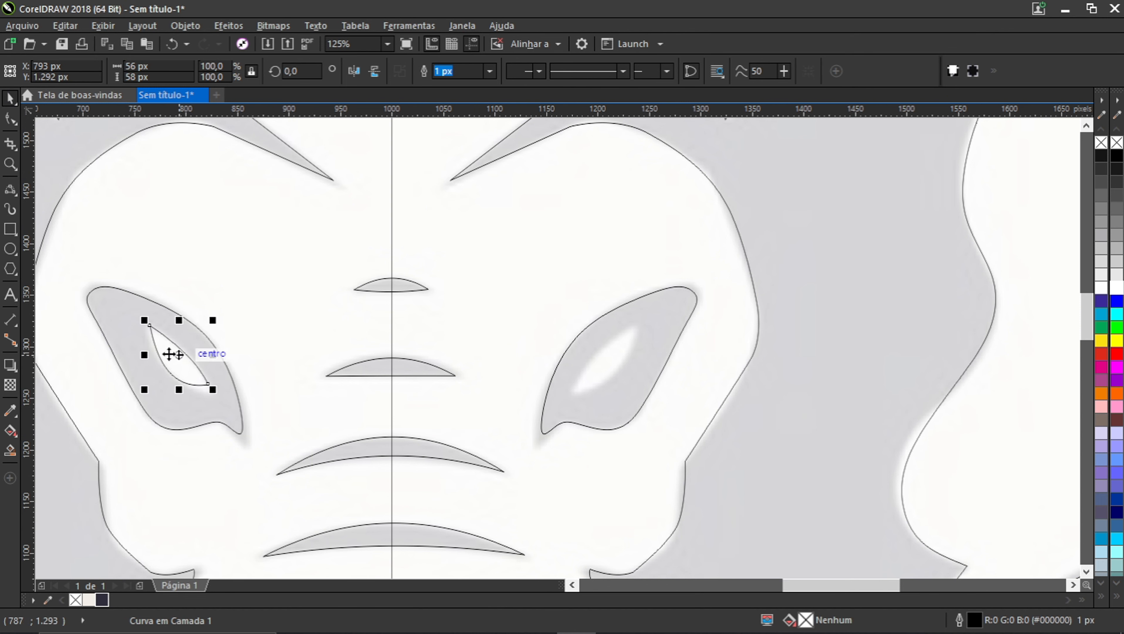
left_click_drag(145, 354, 595, 392)
right_click(231, 368)
mouse_move(1018, 622)
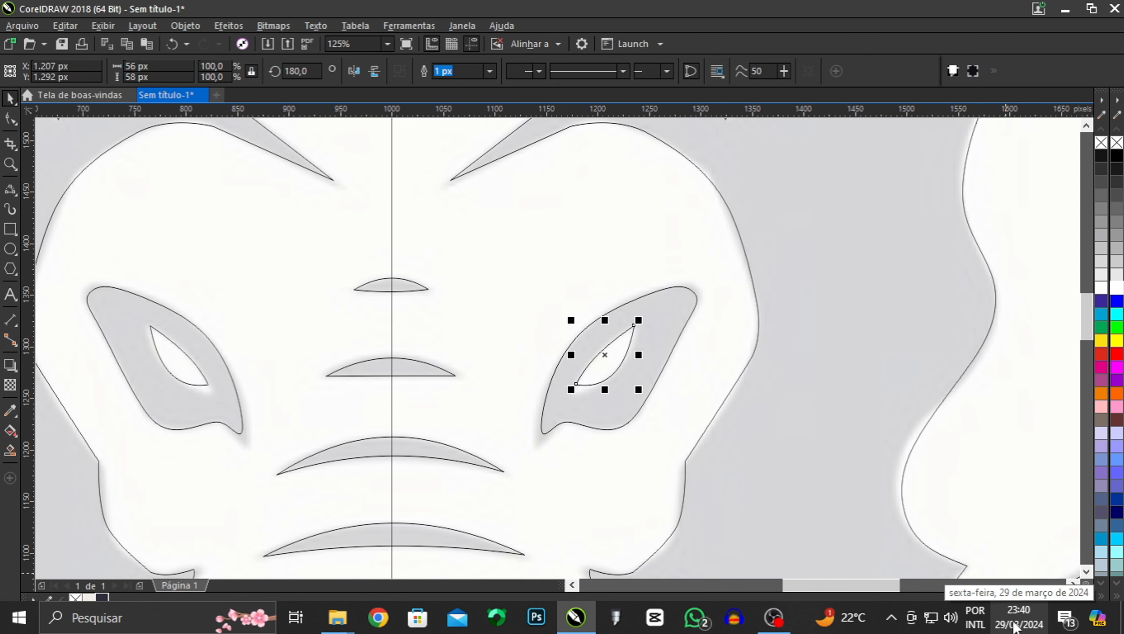
Step: Select the symmetry group that holds the mirrored elephant outline
scroll(547, 361, "down", 5)
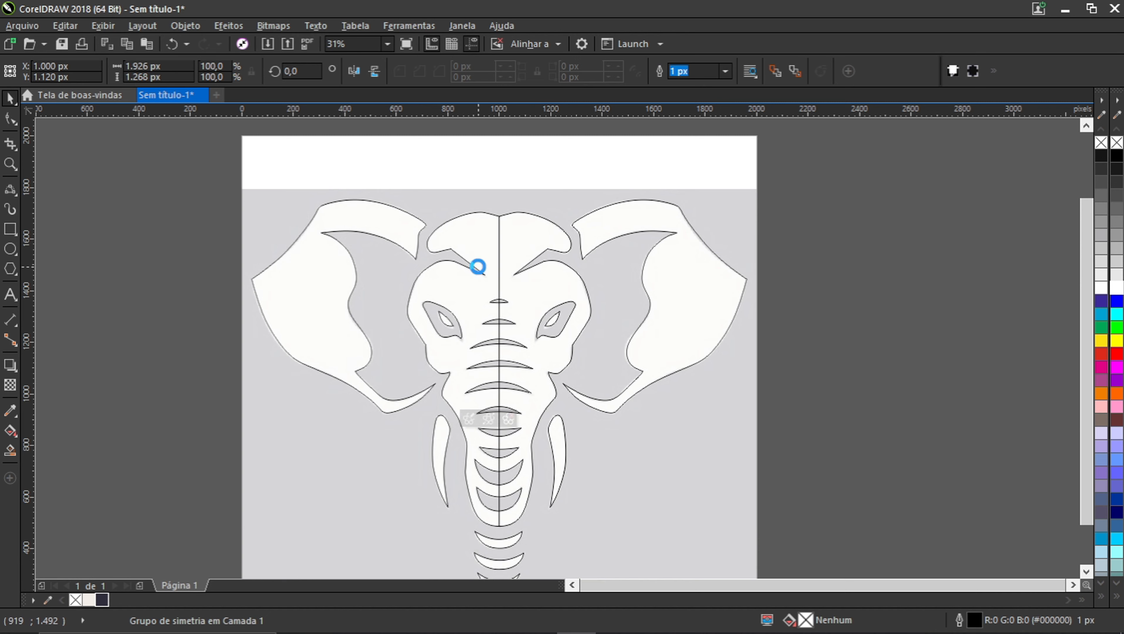
scroll(477, 267, "down", 2)
left_click(239, 334)
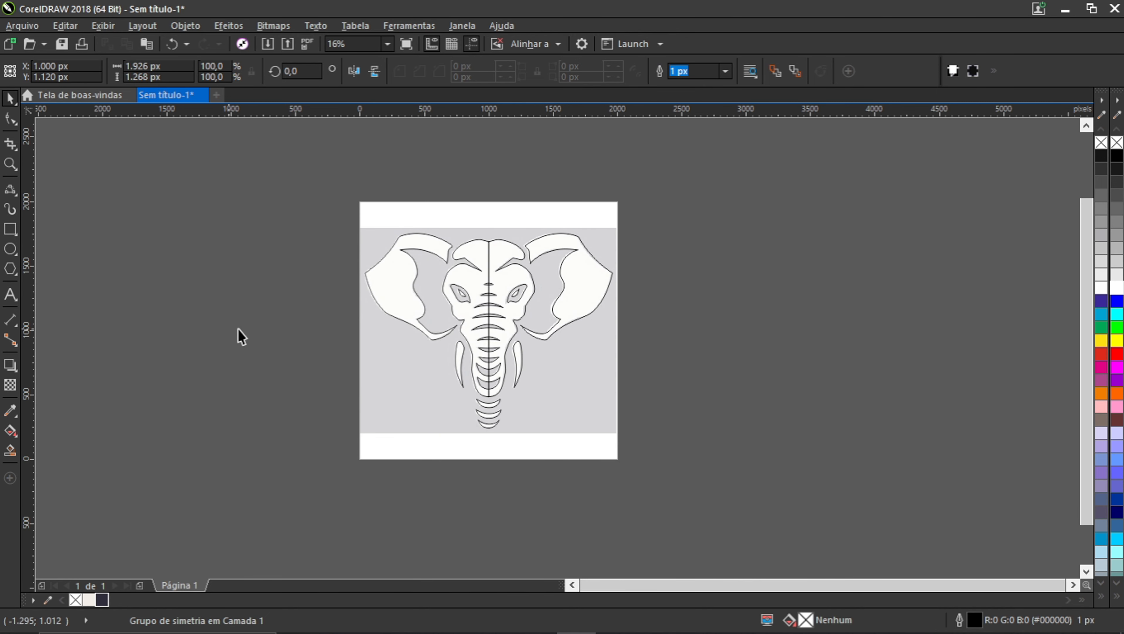
scroll(469, 328, "up", 2)
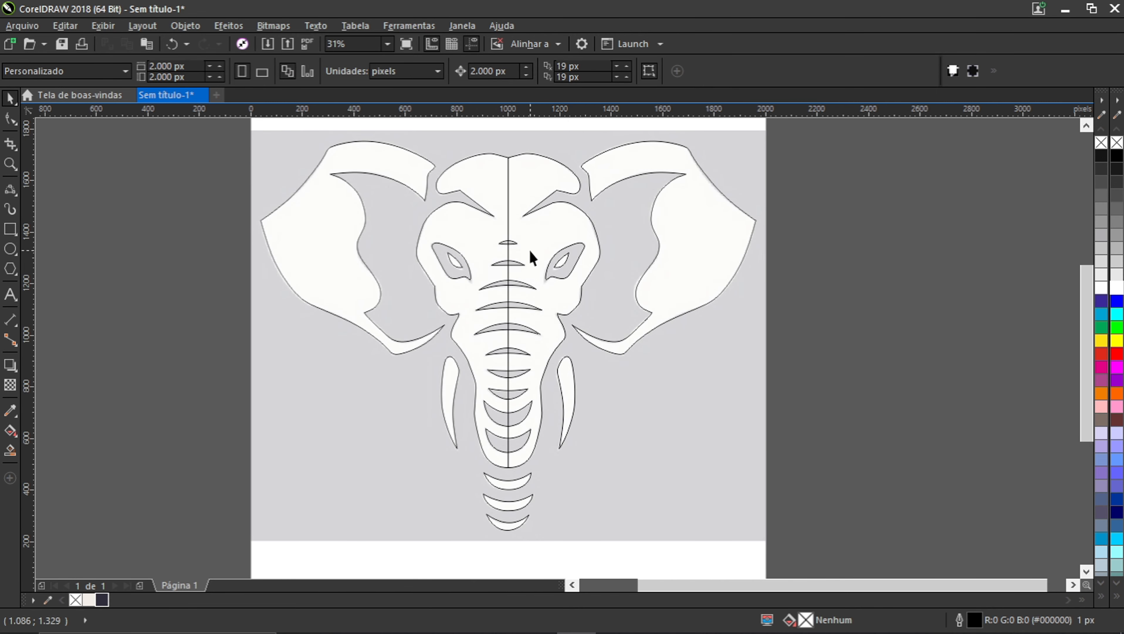
scroll(545, 316, "up", 1)
left_click(526, 222)
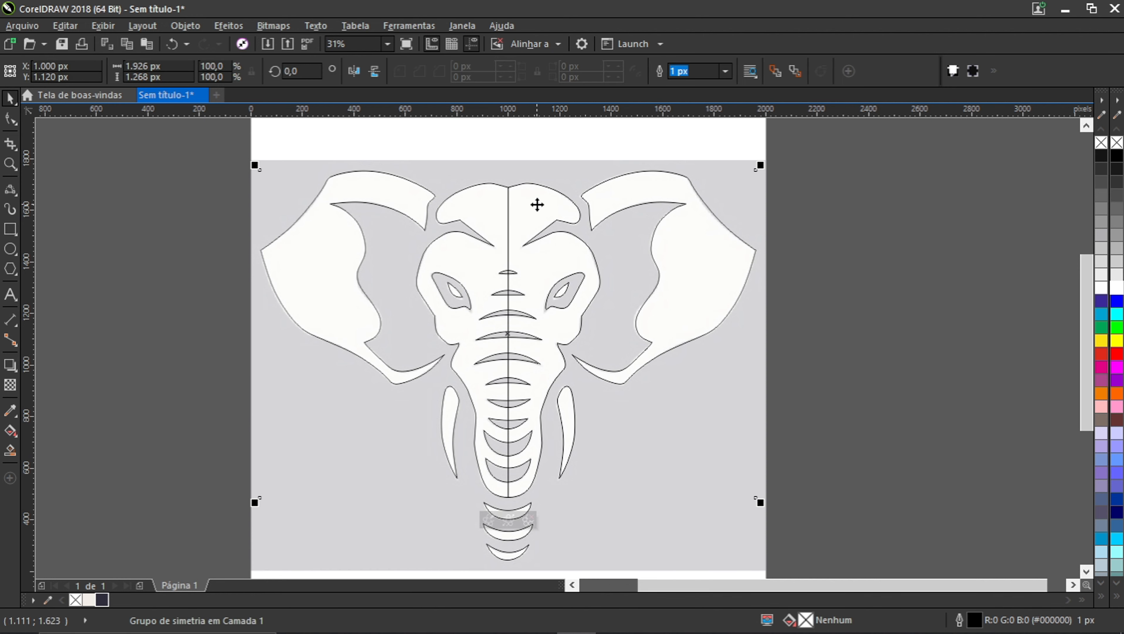
Step: Open the elephant's symmetry group for editing and finish the symmetry edit without altering any curves
right_click(528, 202)
left_click(361, 244)
left_click(854, 328)
left_click(540, 220)
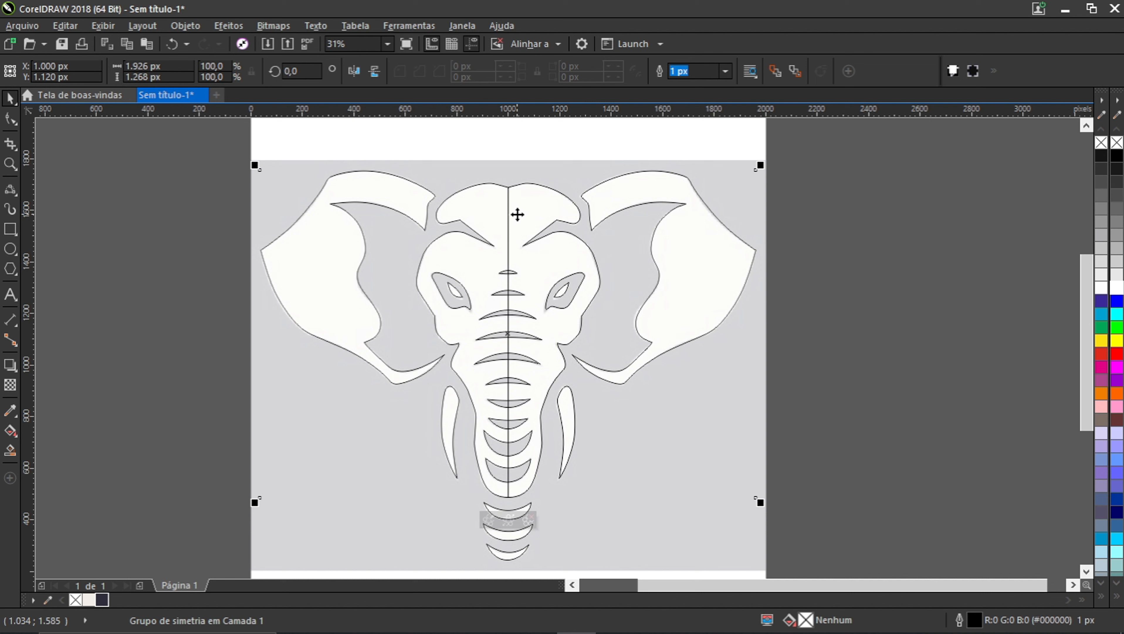
right_click(517, 215)
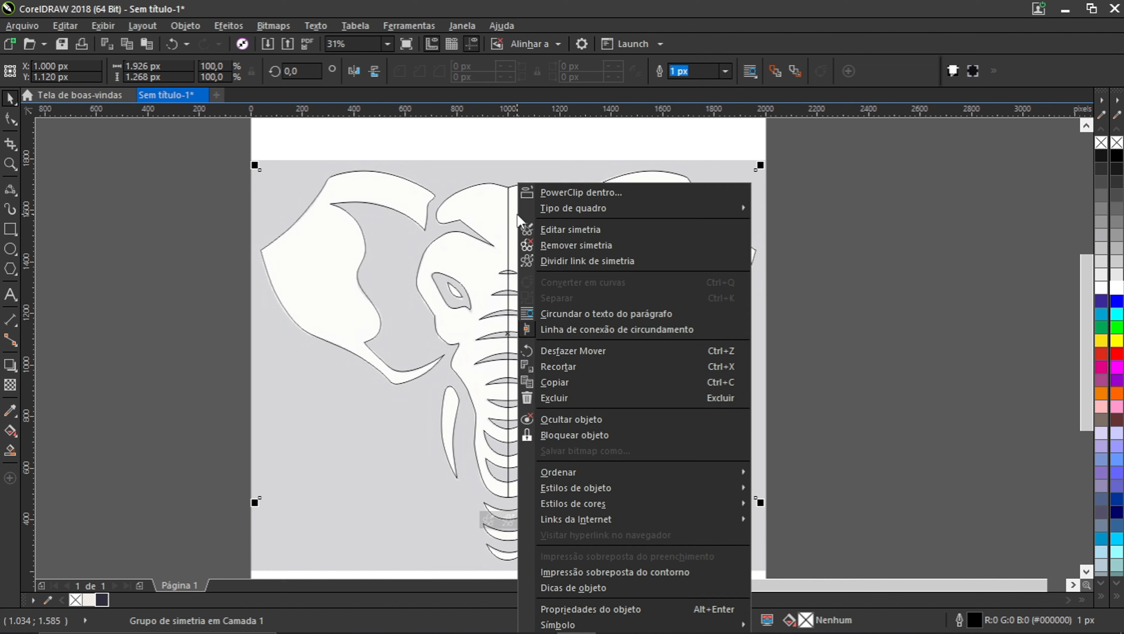
left_click(578, 231)
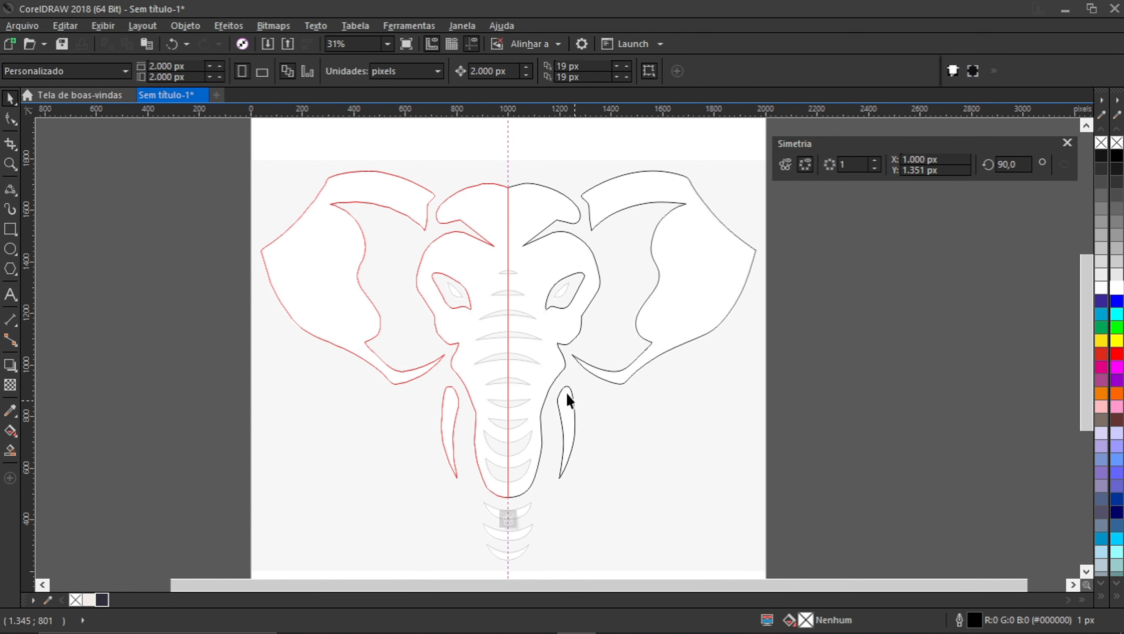
right_click(537, 282)
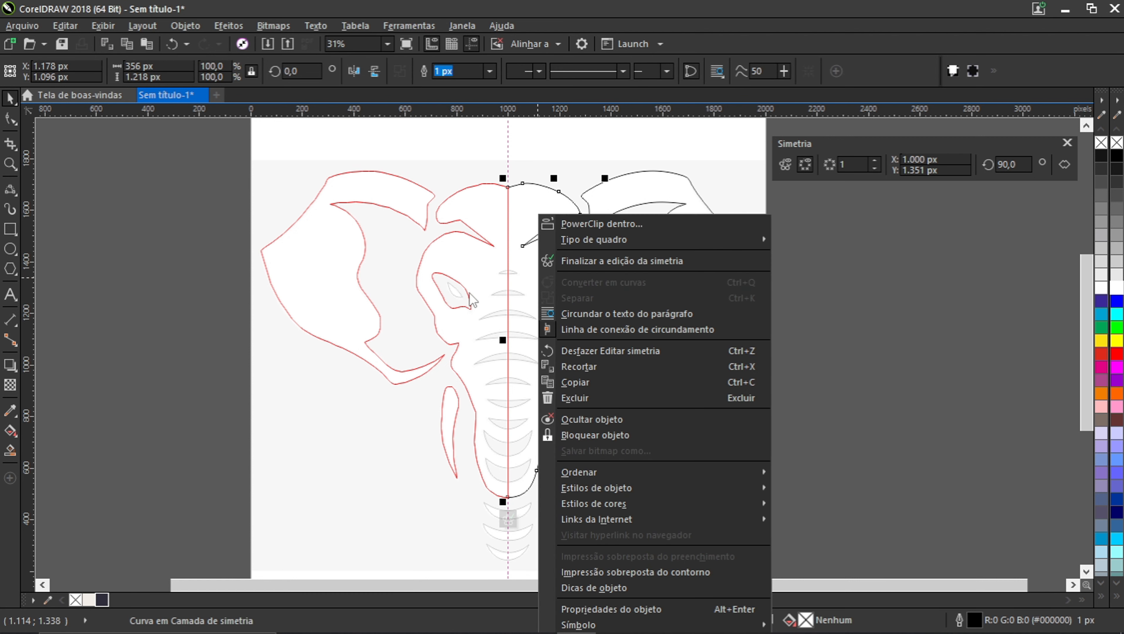
left_click(392, 311)
left_click(509, 519)
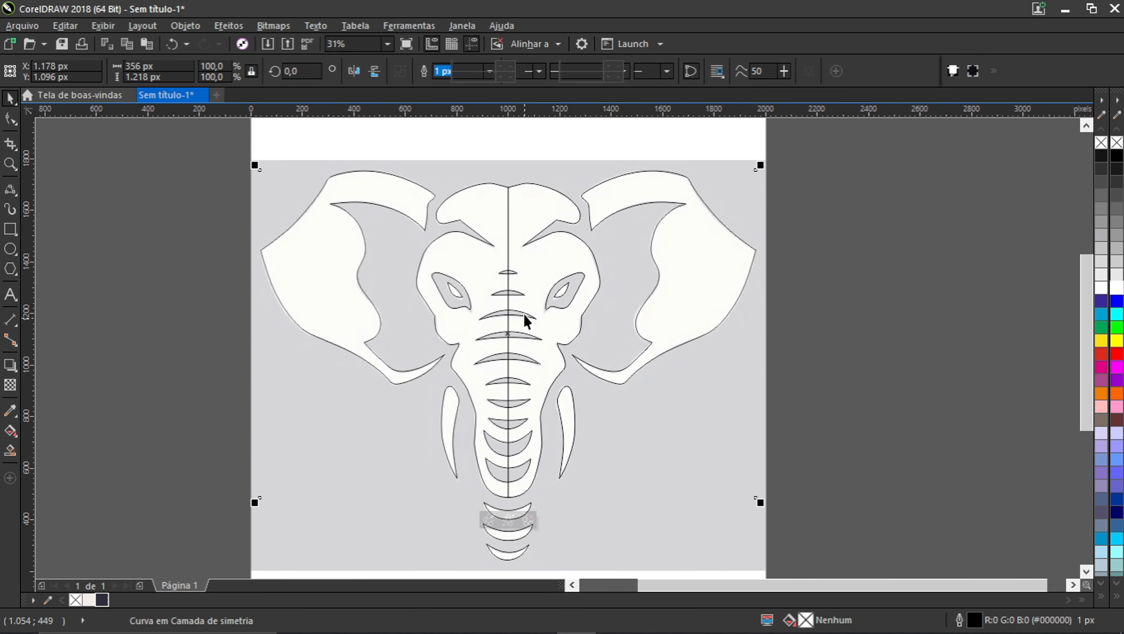
Step: Try removing the symmetry from the elephant group and undo the removal
right_click(526, 305)
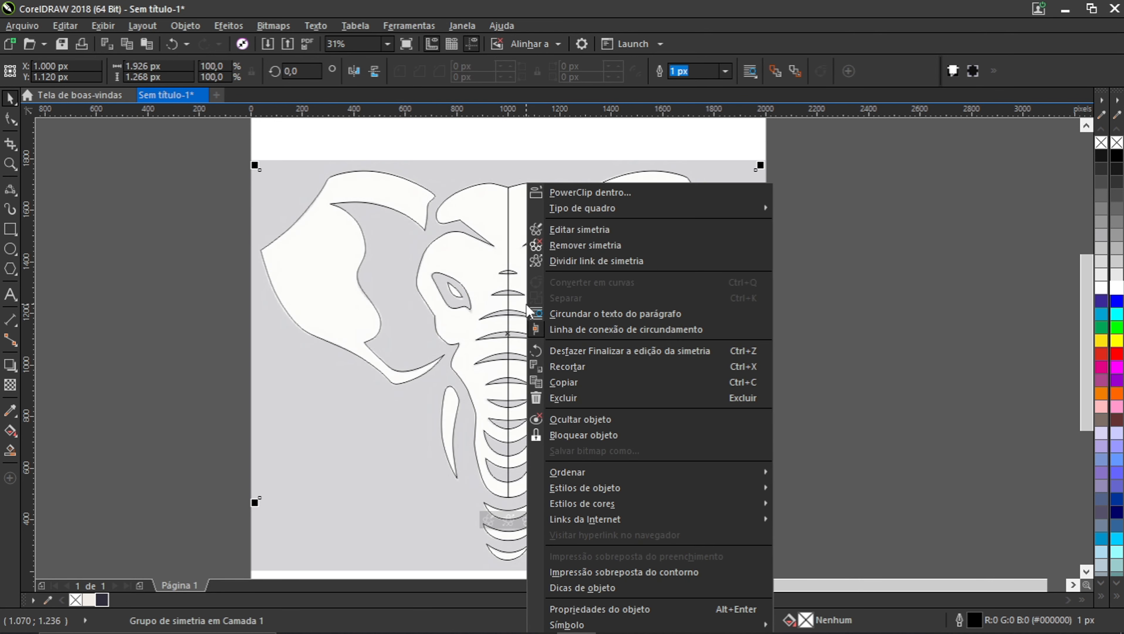
left_click(571, 246)
scroll(516, 305, "up", 2)
scroll(517, 306, "down", 2)
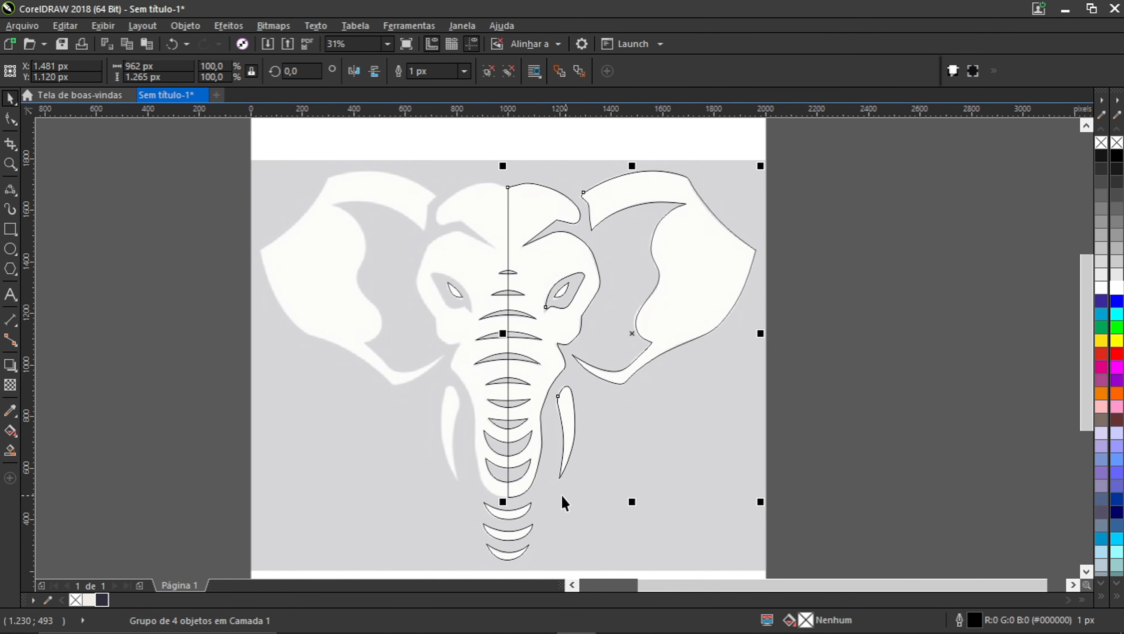
key("ctrl+z")
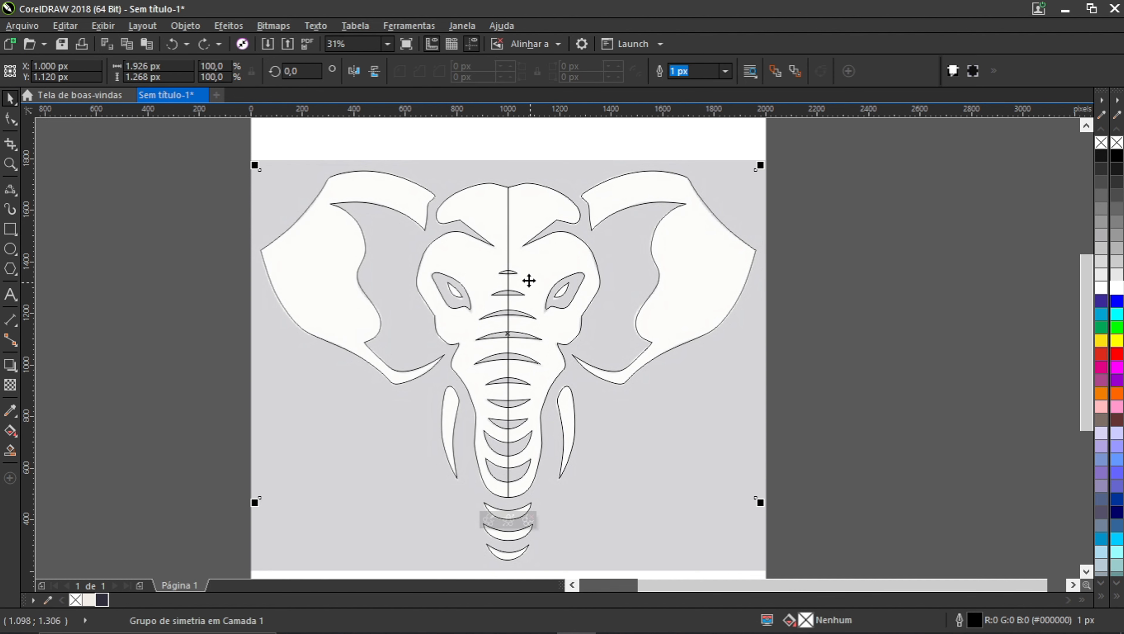
Step: Break the symmetry link of the elephant group, keeping both mirrored halves as ordinary objects
right_click(516, 258)
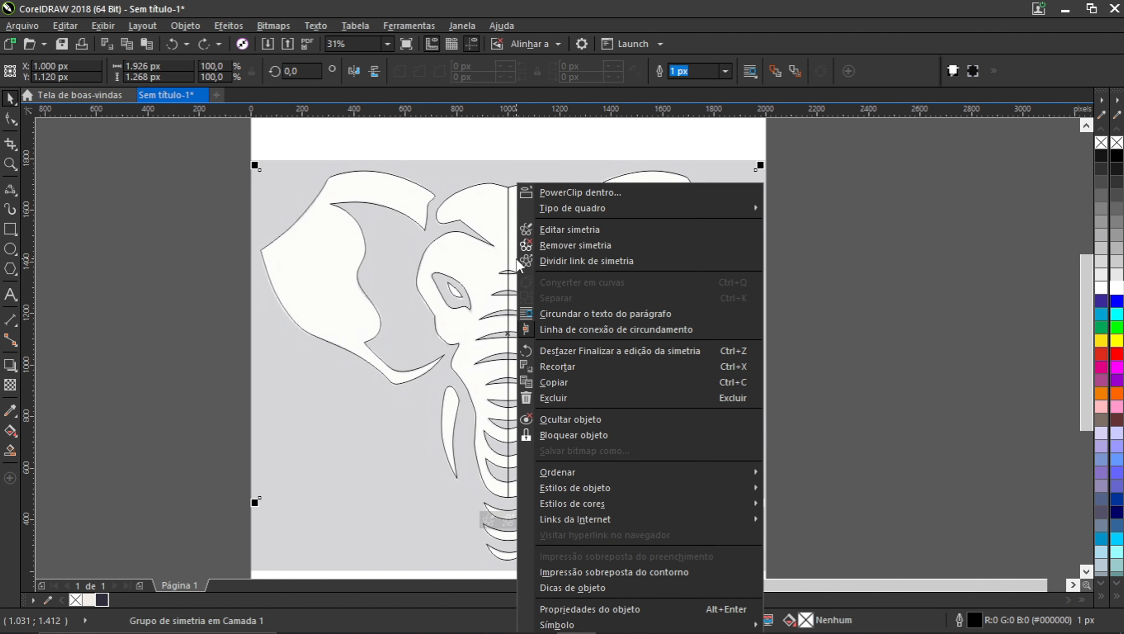
left_click(557, 264)
scroll(527, 266, "down", 2)
left_click(291, 294)
scroll(509, 277, "up", 4)
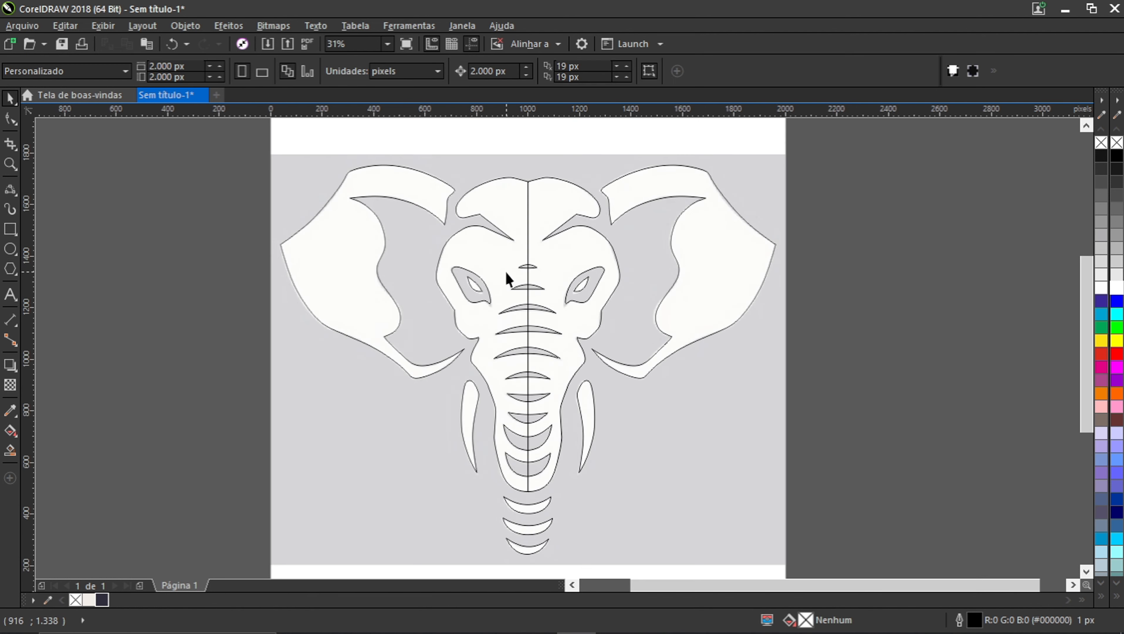
scroll(504, 269, "down", 6)
scroll(504, 258, "up", 4)
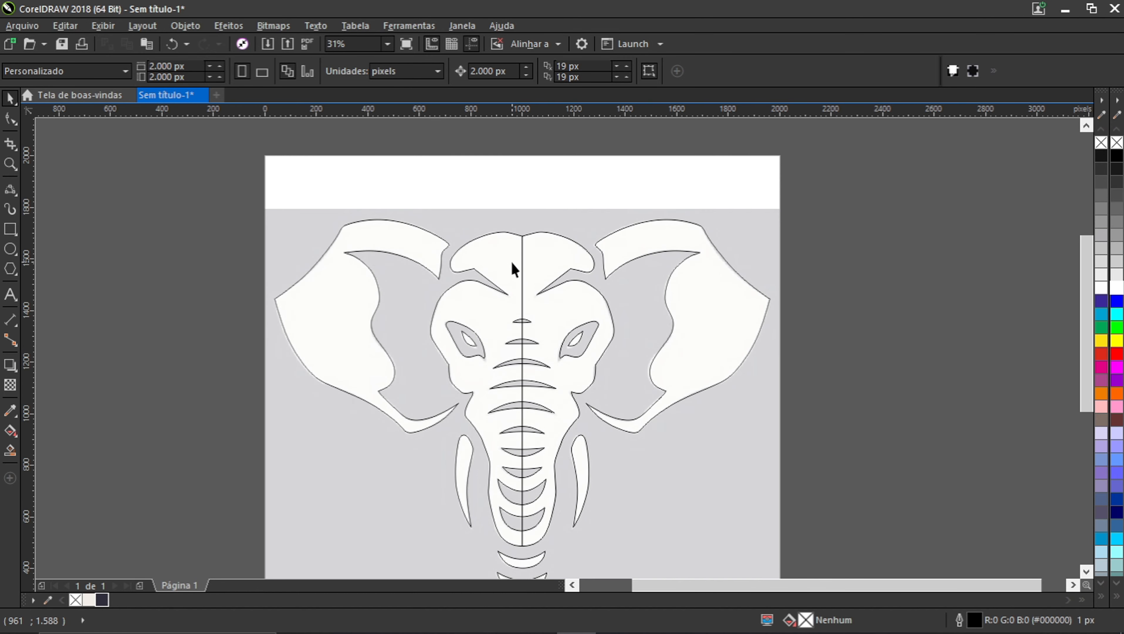
Step: Undo a trial move of the elephant outline group and ungroup it into separate curves
left_click(560, 276)
left_click_drag(553, 262, 561, 279)
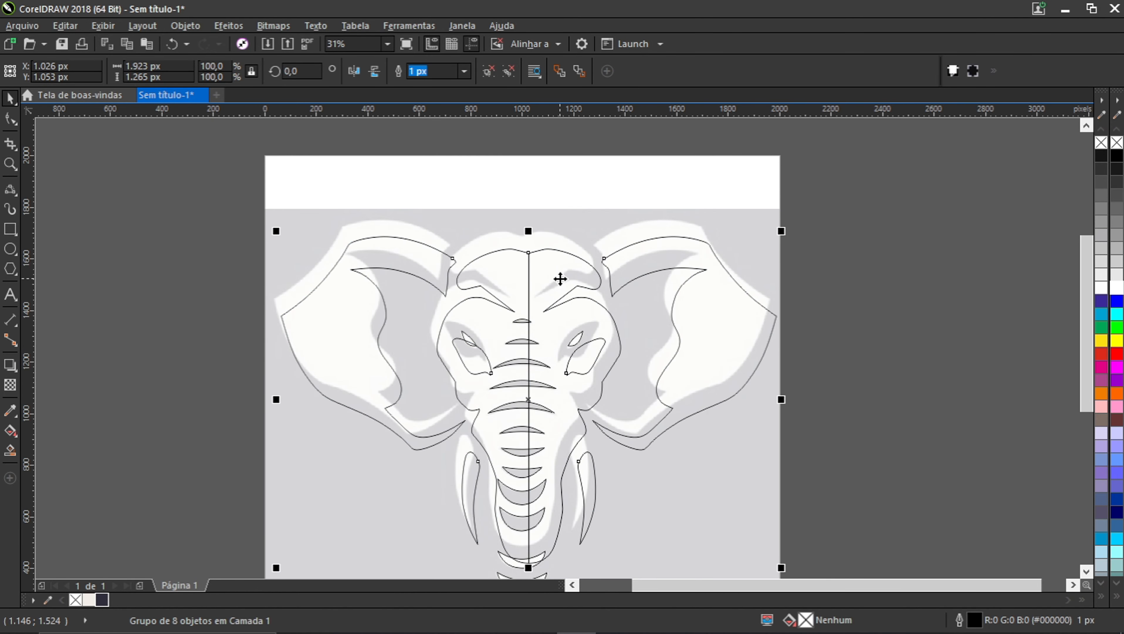
key("ctrl+z")
key("ctrl+u")
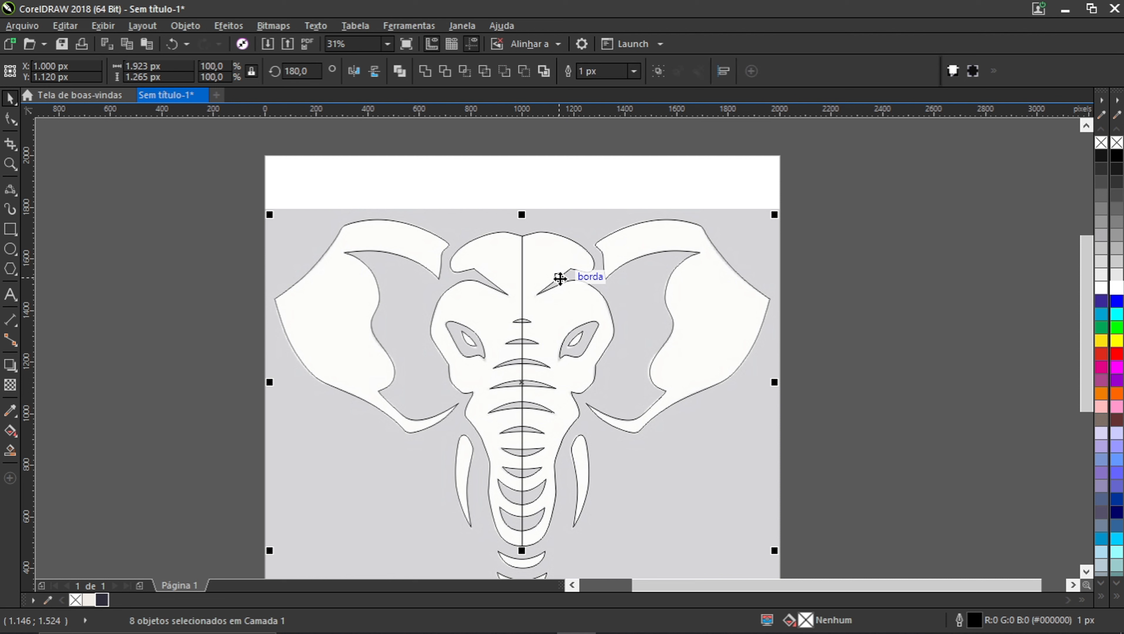
left_click(878, 319)
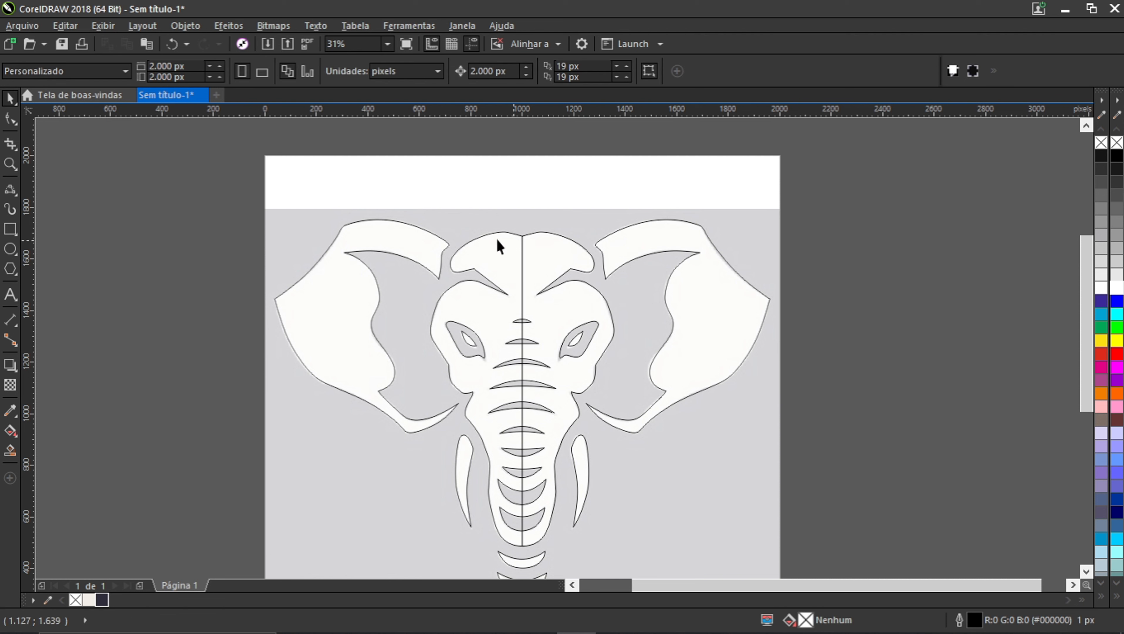
Step: Weld the two mirrored halves of the elephant's head and trunk into one outline without the centre line
left_click(490, 265)
left_click(557, 257, "shift")
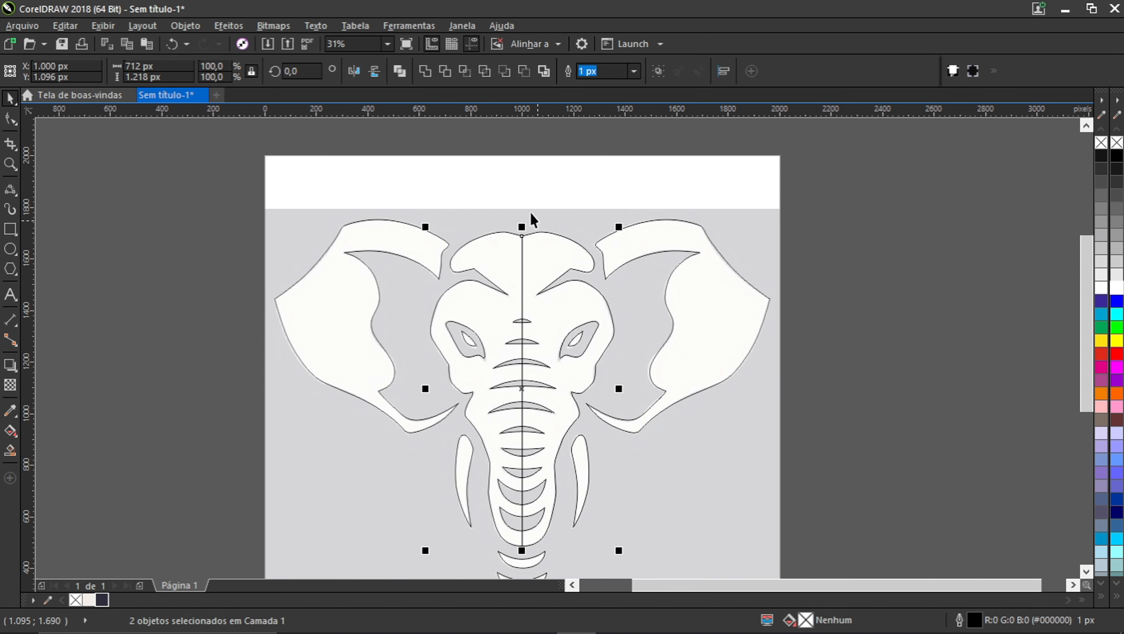
left_click(446, 71)
left_click(840, 334)
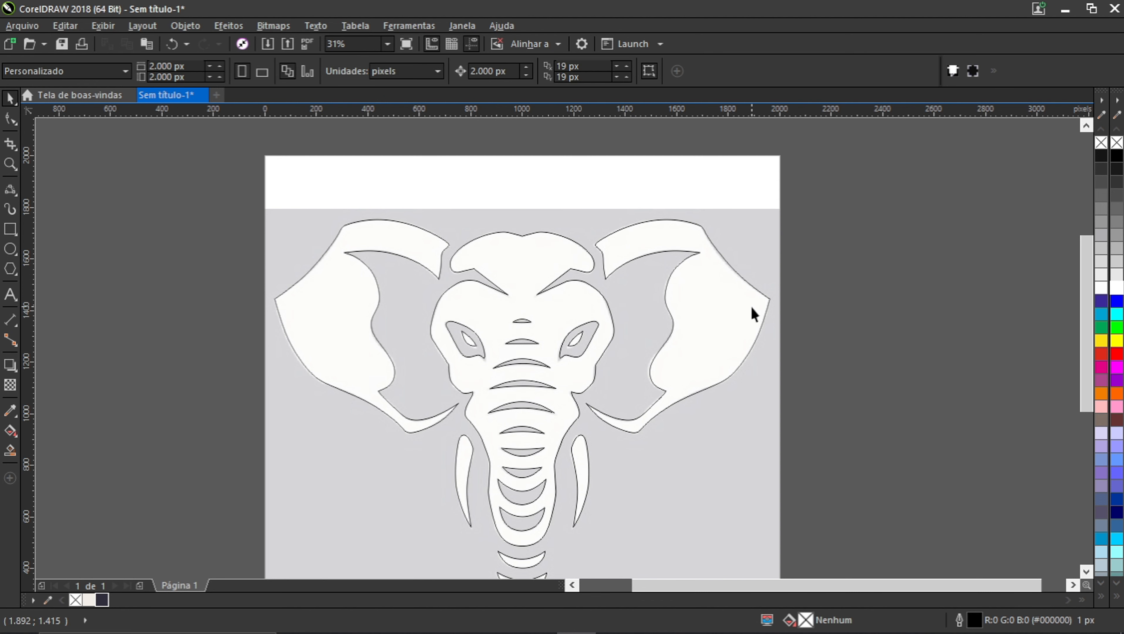
Step: Weld the elephant's two ear outlines into a single curve object
left_click(751, 307)
left_click(350, 343, "shift")
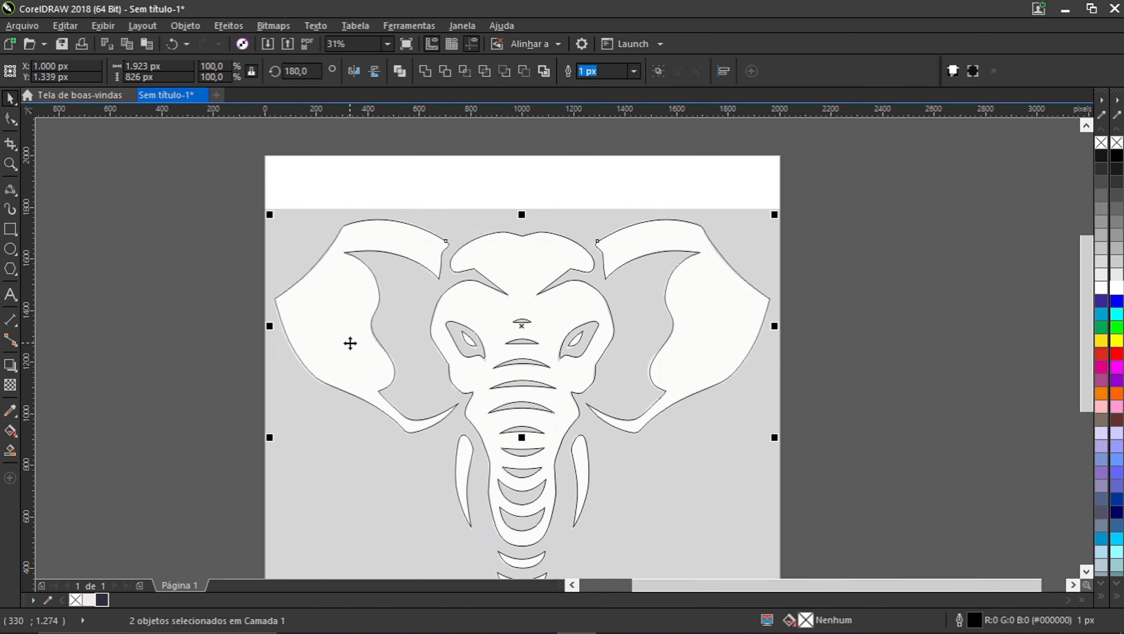
left_click(424, 71)
Step: Move the ears 2000 px to the left off the page and repeat the same move for the remaining elephant curves
scroll(566, 279, "down", 2)
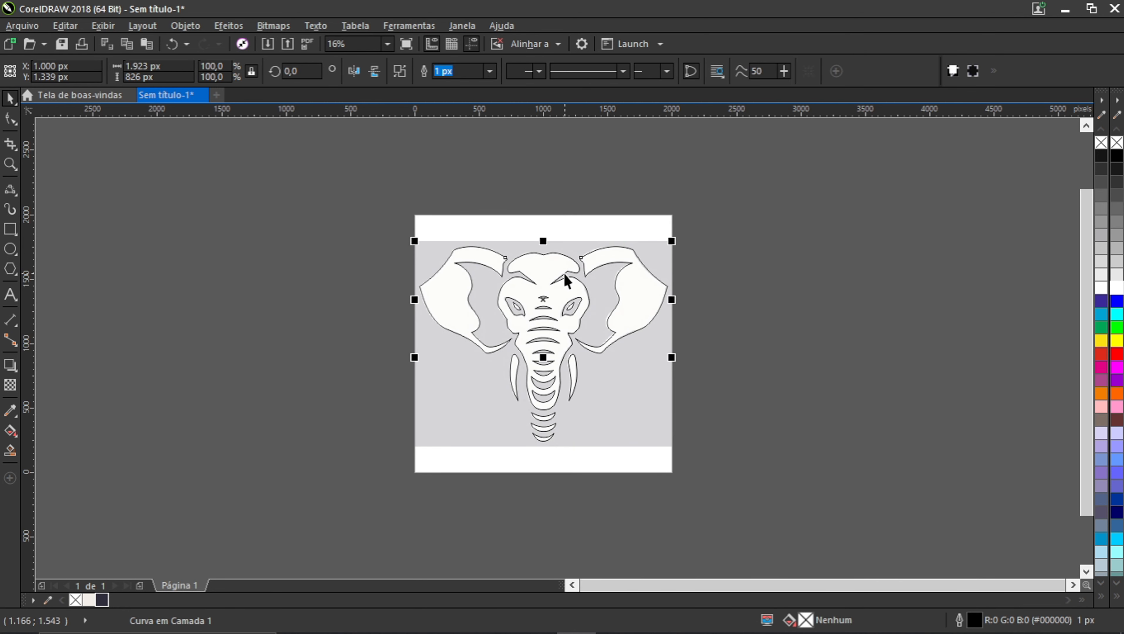
left_click_drag(565, 280, 308, 280)
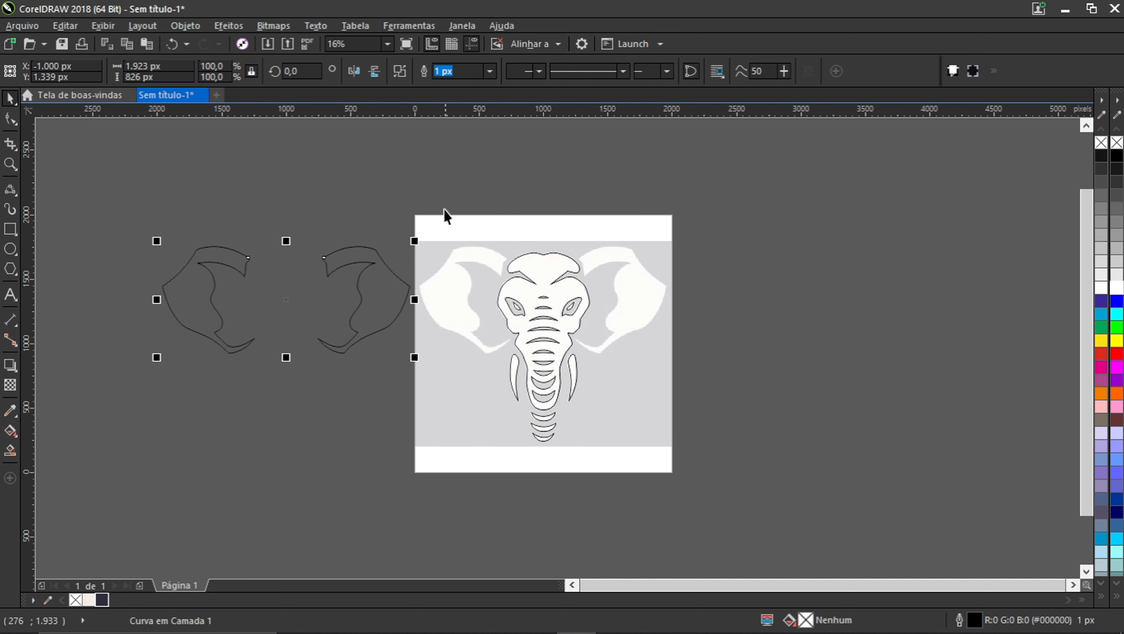
left_click_drag(436, 182, 622, 474)
key("ctrl+r")
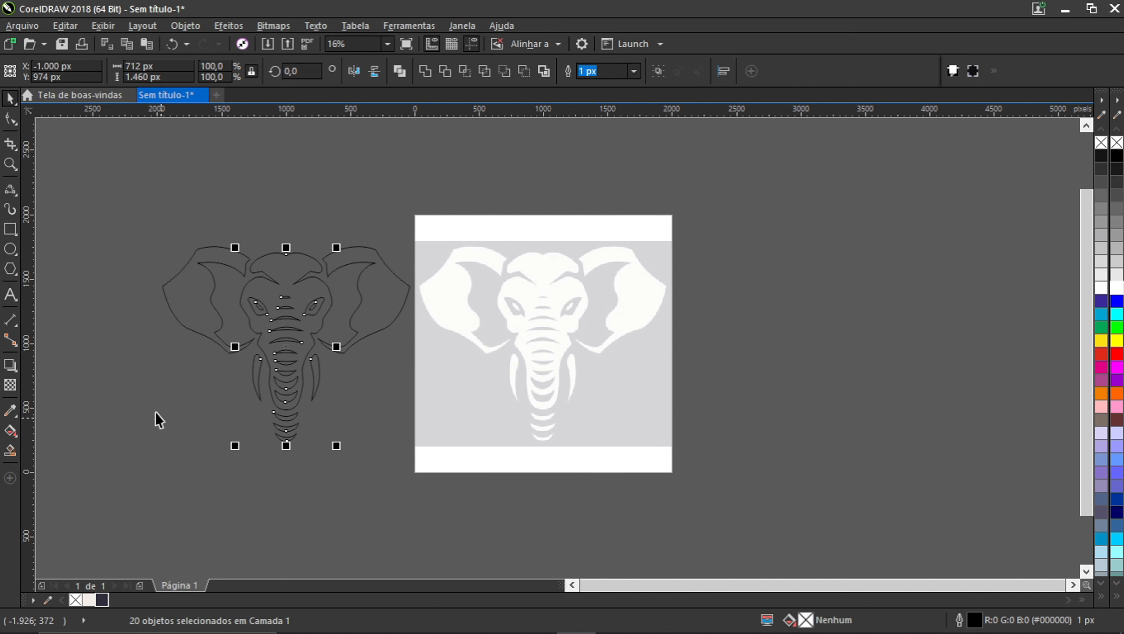
left_click(397, 348)
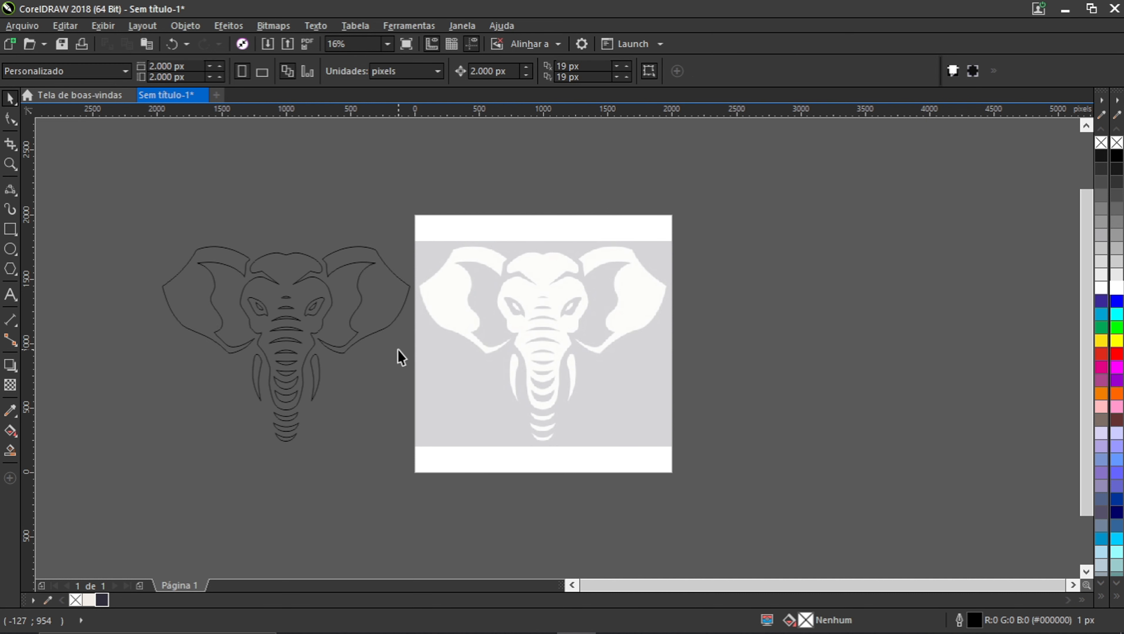
Step: Unlock the faded elephant reference bitmap and delete it
right_click(494, 379)
left_click(553, 412)
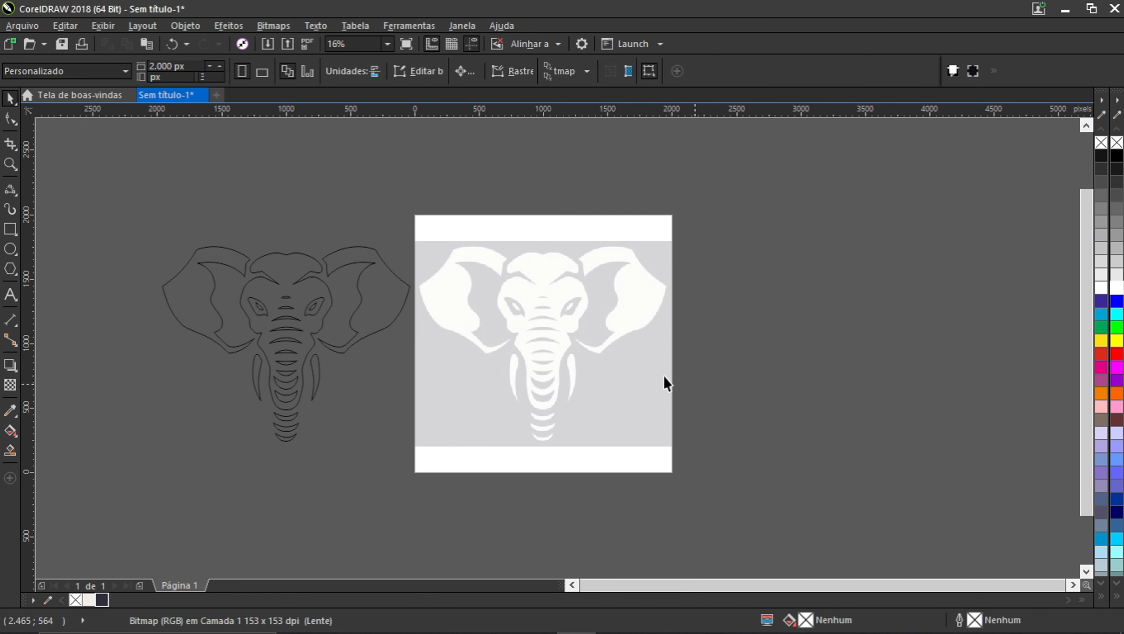
left_click_drag(510, 332, 789, 315)
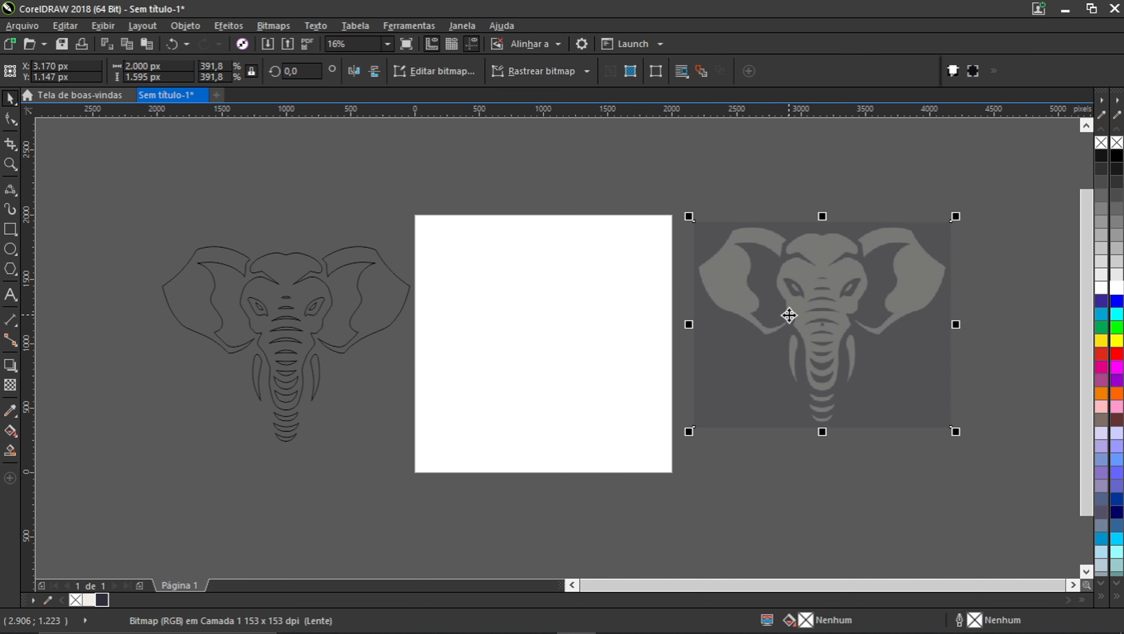
key("Delete")
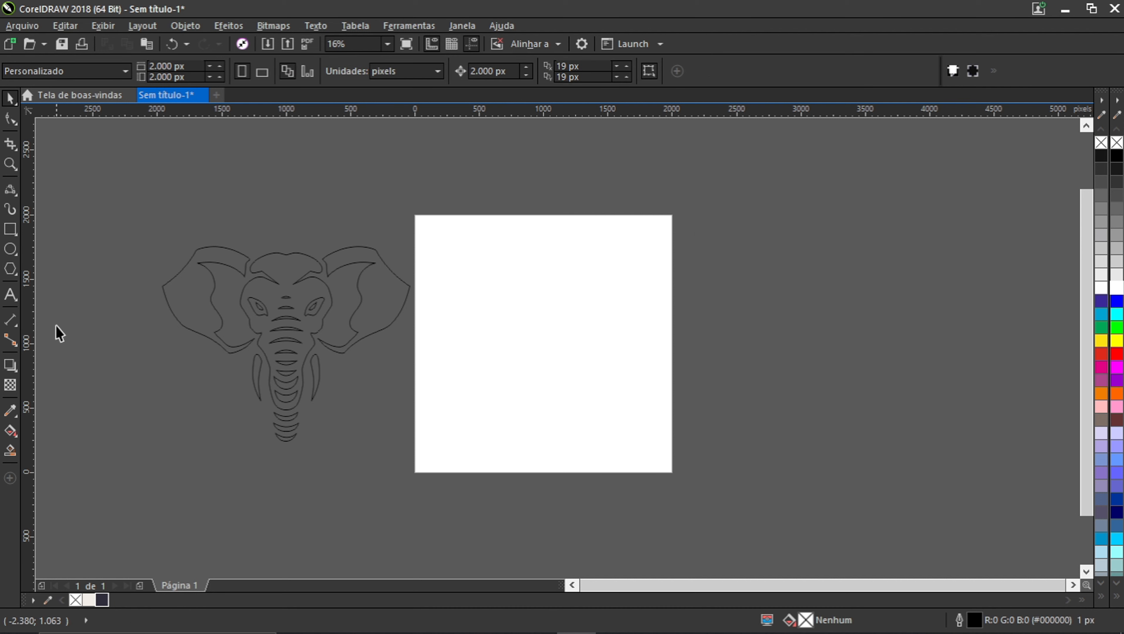
Step: Add a page-sized 2000 x 2000 px rectangle with dark fill #2E2D3B and no outline
left_click(11, 229)
double_click(10, 230)
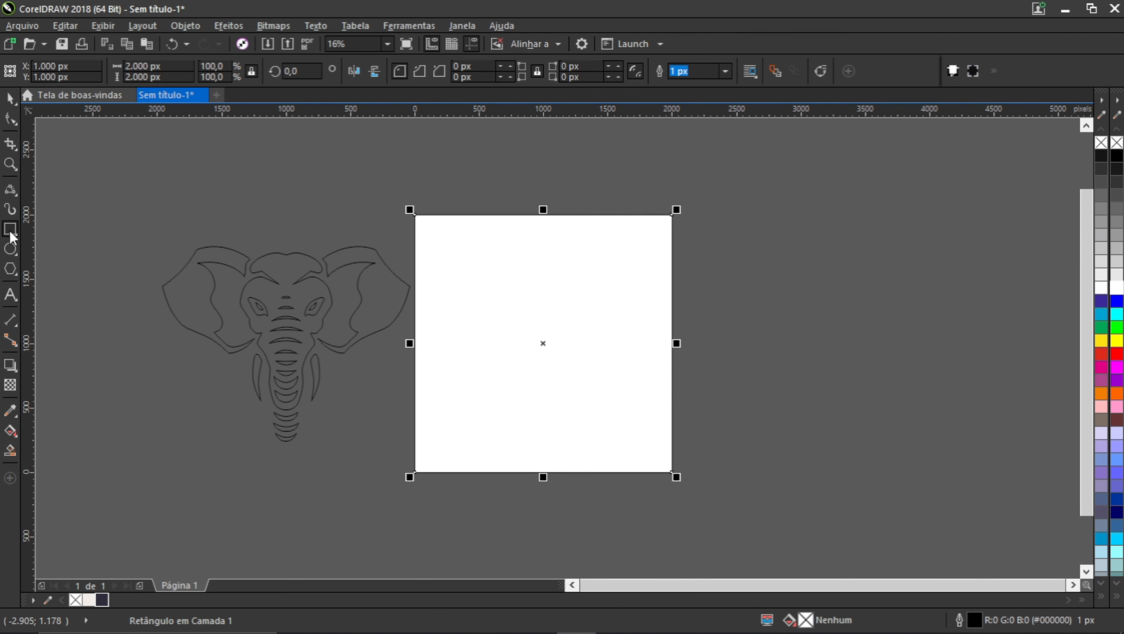
left_click(103, 600)
right_click(75, 599)
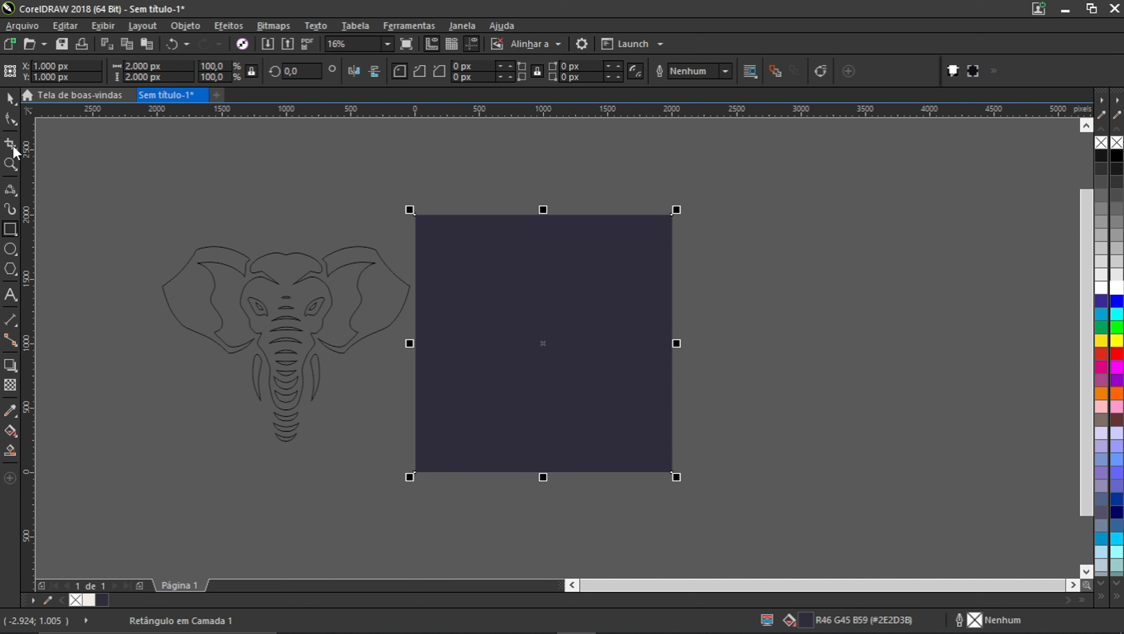
Step: Select all the elephant curves beside the page and centre them on the page
left_click(126, 284)
left_click_drag(108, 212, 471, 531)
key("p")
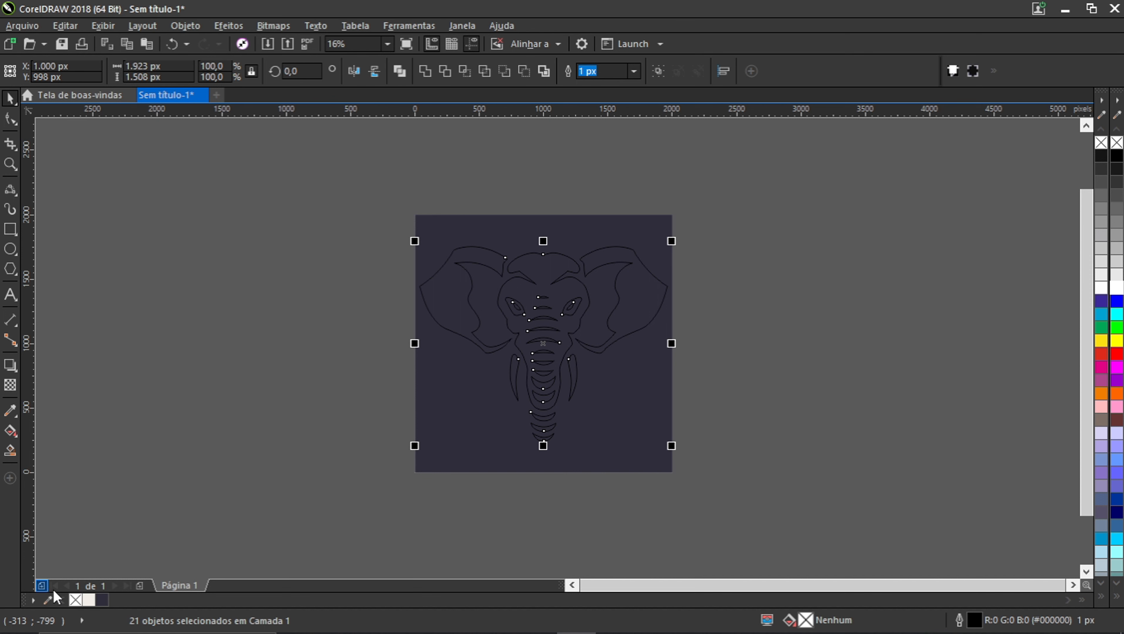
Step: Fill all the elephant curves with off-white #F2EFE8 and undo the removal of their outlines
left_click(90, 600)
right_click(71, 604)
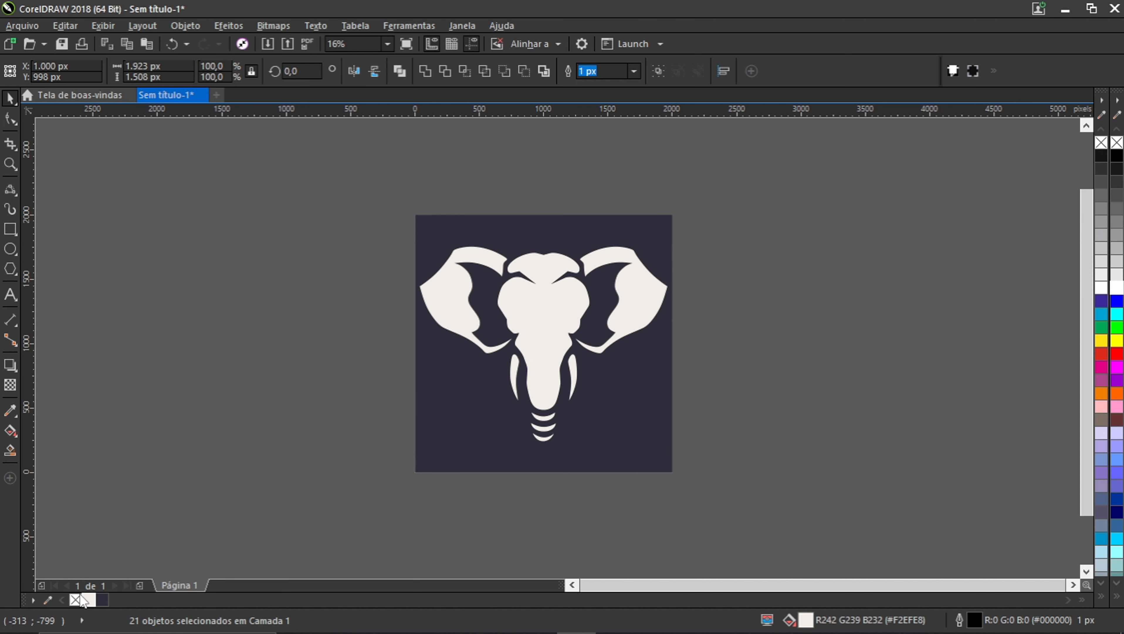
left_click(232, 472)
key("ctrl+z")
left_click(309, 390)
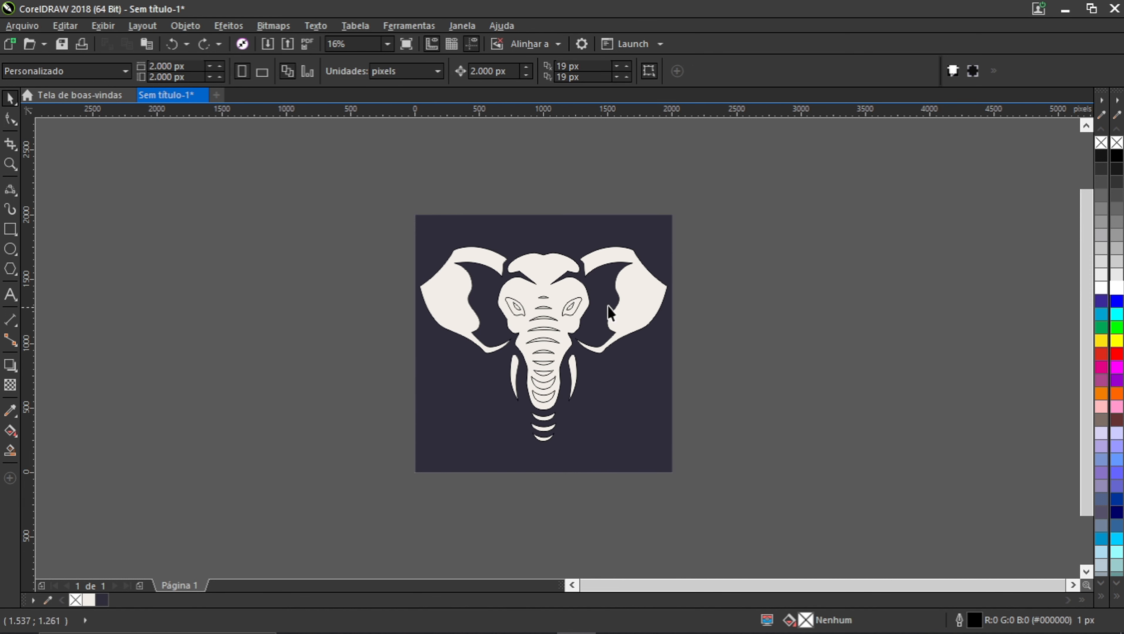
Step: Put the displaced left eye shape back in place and subtract it from the elephant's head with Back Minus Front
scroll(550, 306, "up", 5)
left_click(436, 341)
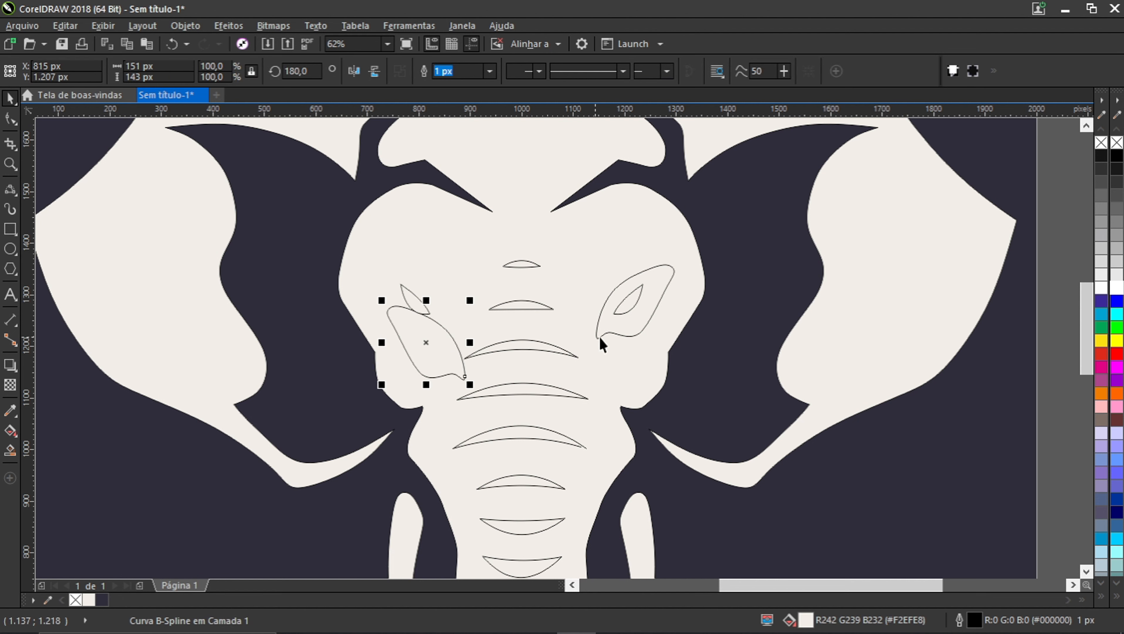
left_click_drag(450, 332, 432, 291)
left_click(438, 228, "shift")
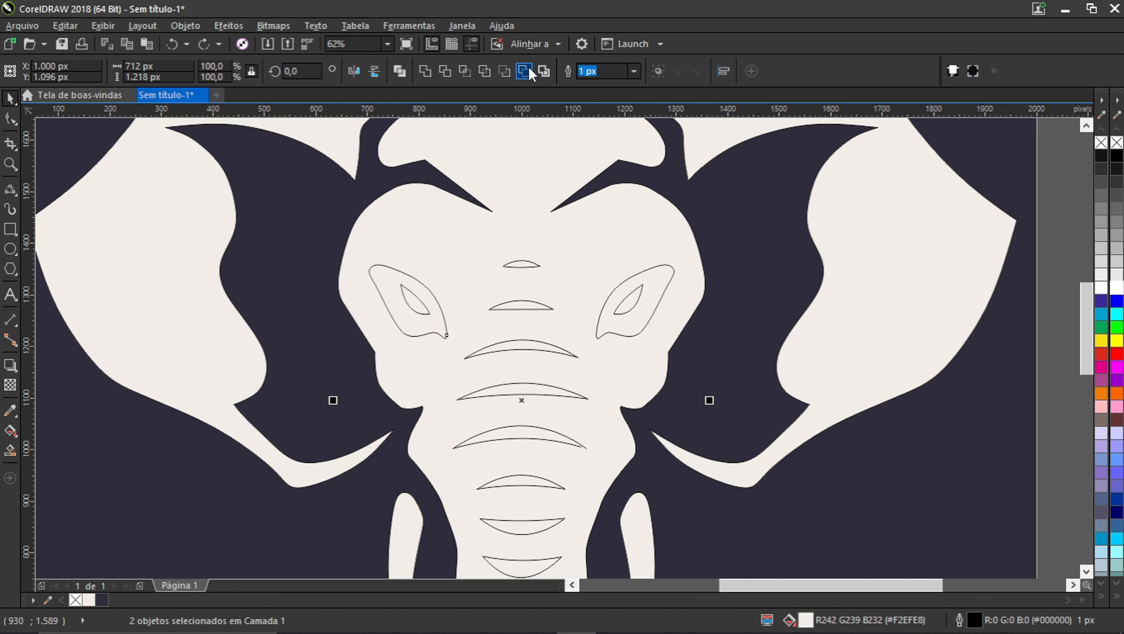
key("ctrl+l")
scroll(419, 359, "down", 2)
left_click(763, 357)
Step: Subtract the right eye shape from the elephant's head with Back Minus Front
scroll(518, 311, "up", 2)
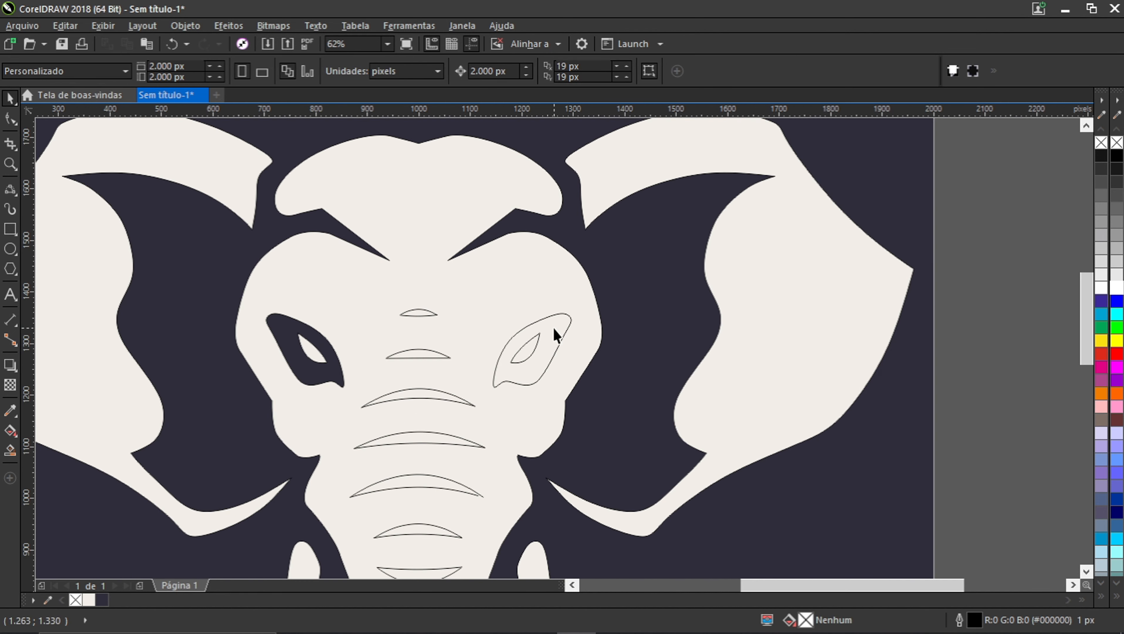
left_click(556, 335)
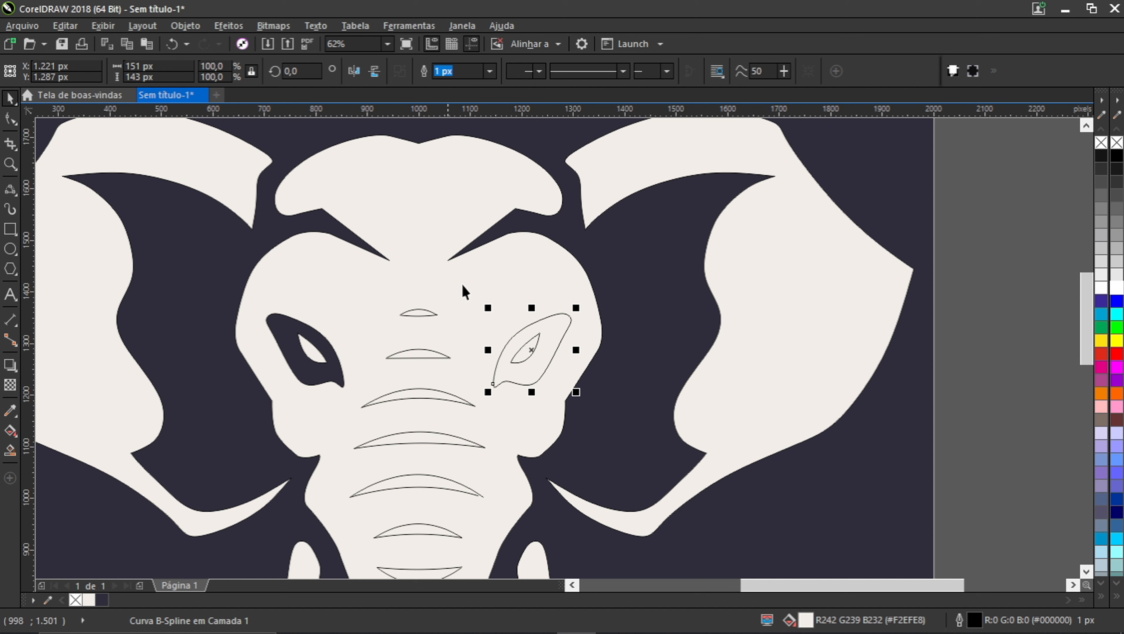
left_click(504, 266, "shift")
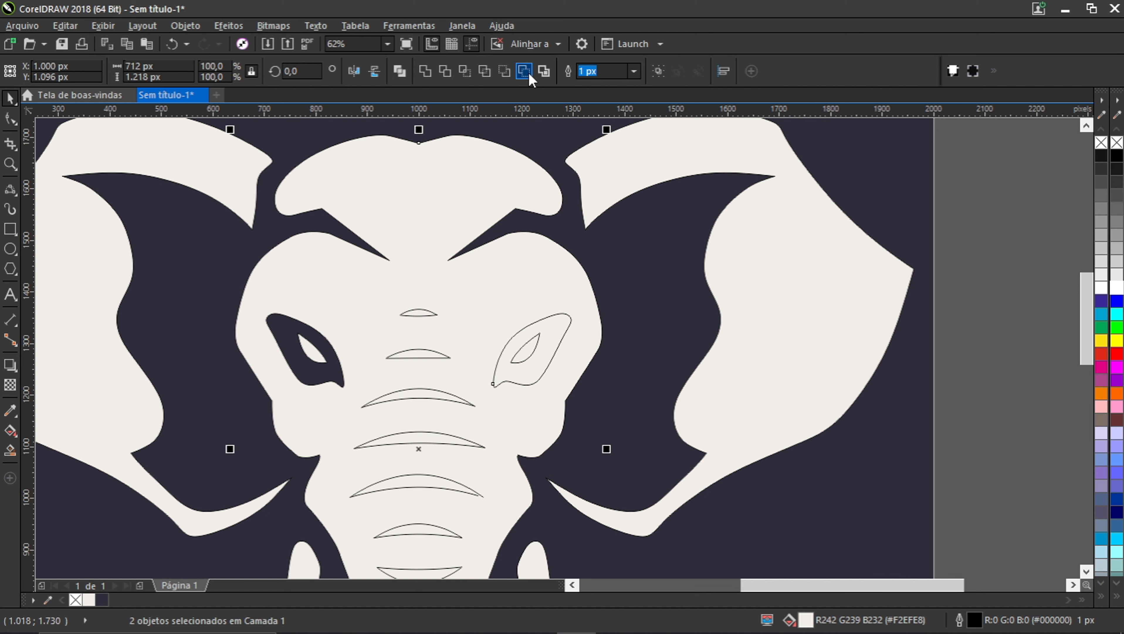
left_click(524, 71)
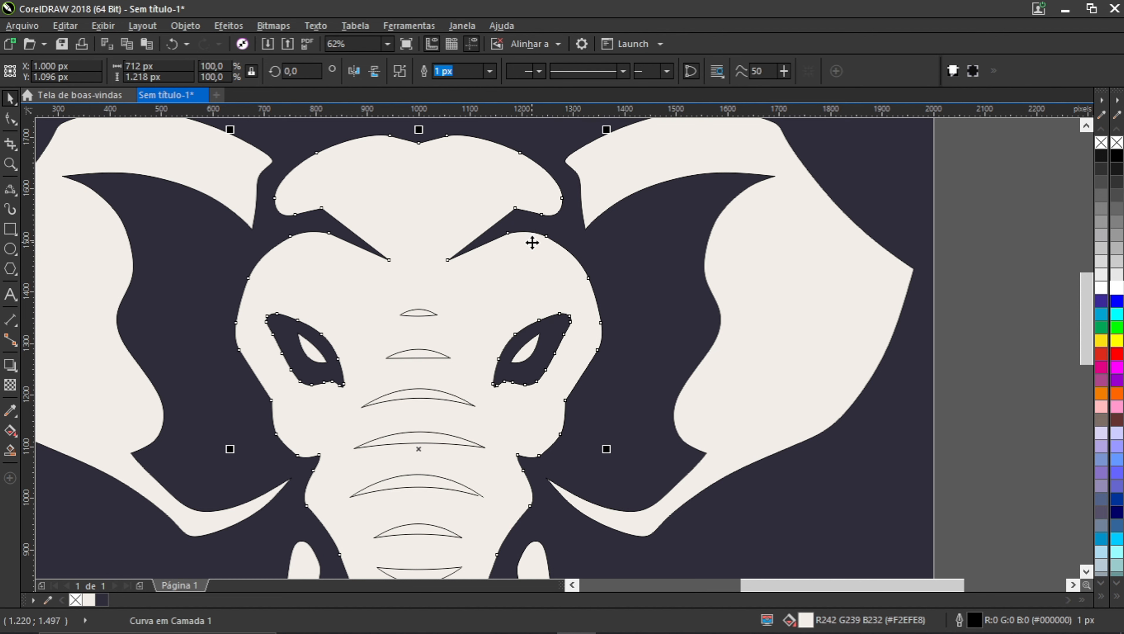
Step: Select the ten crescent shapes on the elephant's forehead and trunk and merge them into a single curve
scroll(532, 244, "down", 1)
left_click(73, 401)
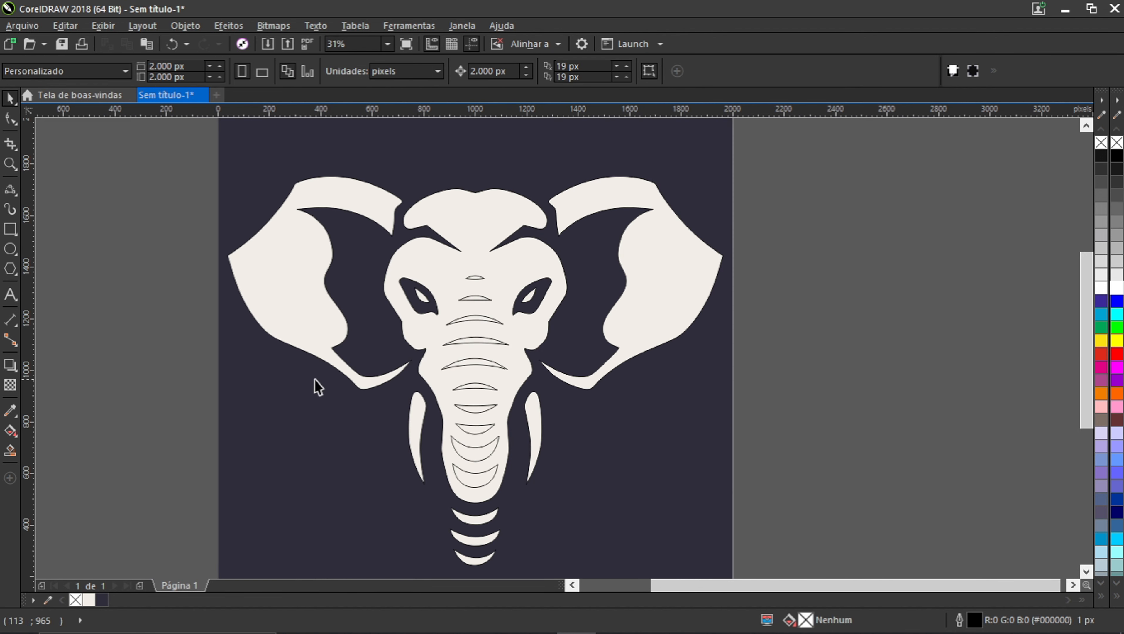
scroll(476, 289, "up", 1)
left_click(476, 266)
left_click(472, 307, "shift")
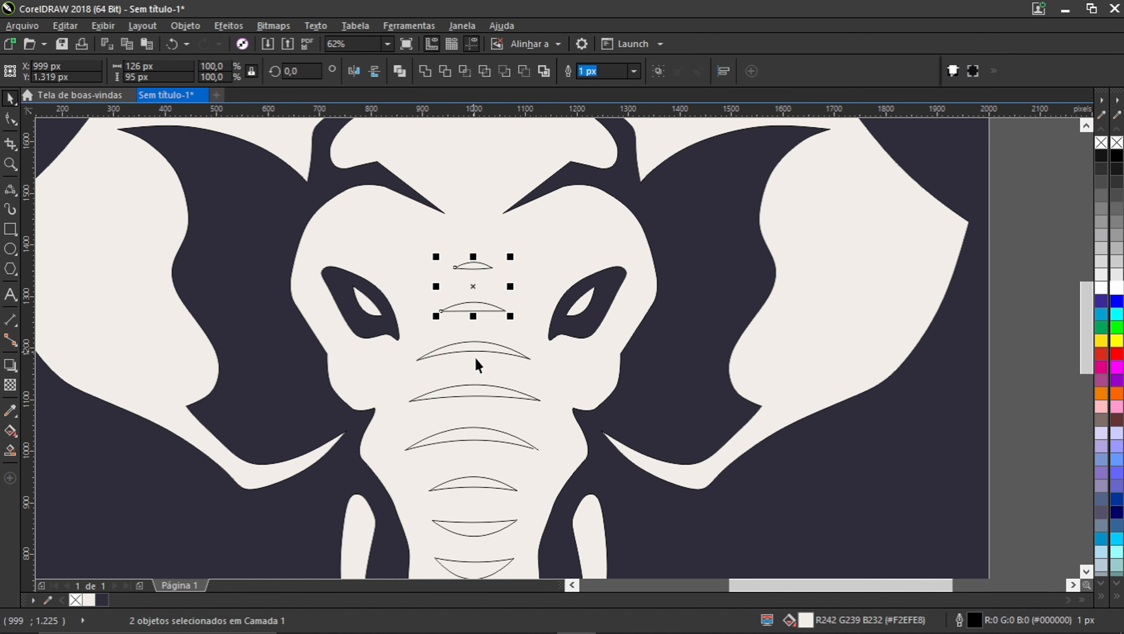
left_click(476, 349, "shift")
left_click(476, 392, "shift")
left_click(473, 441, "shift")
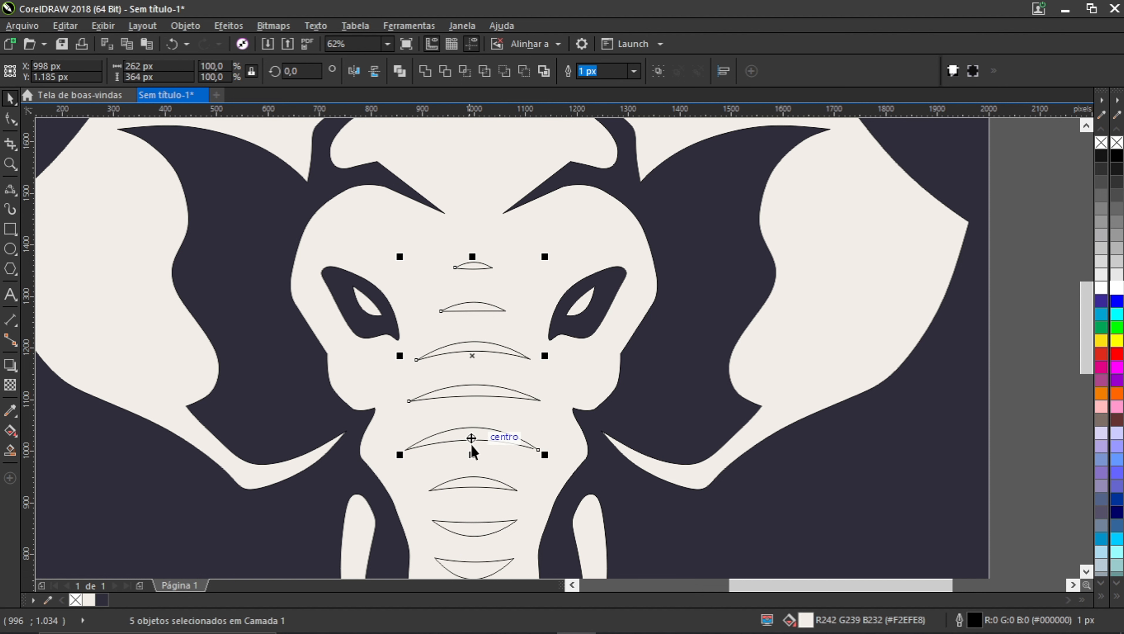
left_click(478, 489, "shift")
left_click(479, 530, "shift")
scroll(487, 361, "down", 3)
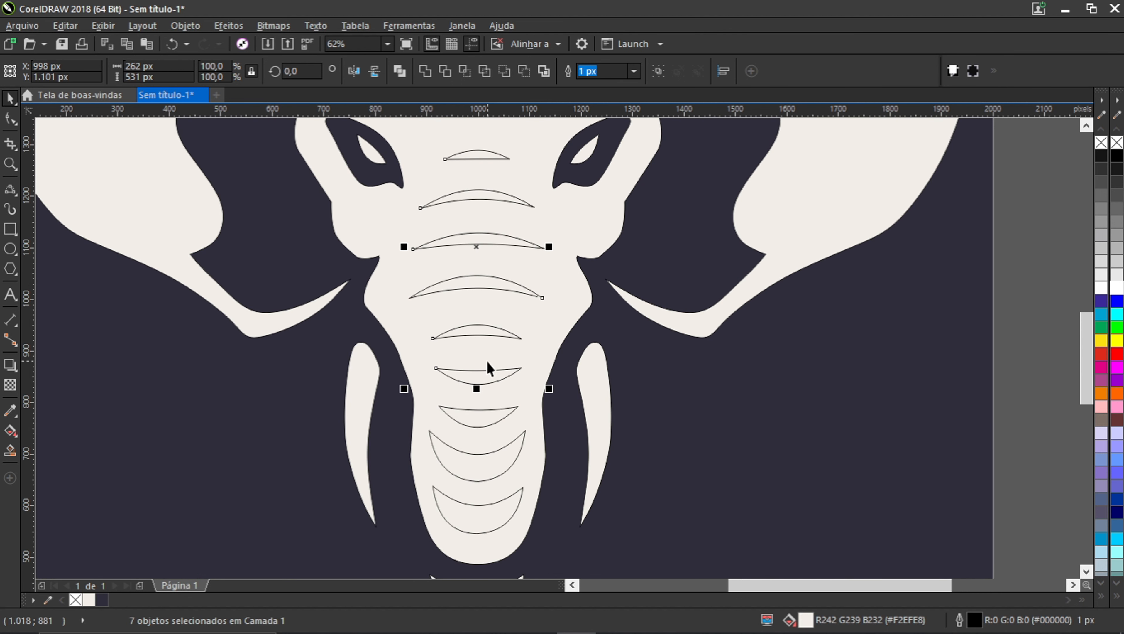
left_click(485, 425, "shift")
left_click(485, 474, "shift")
left_click(488, 517, "shift")
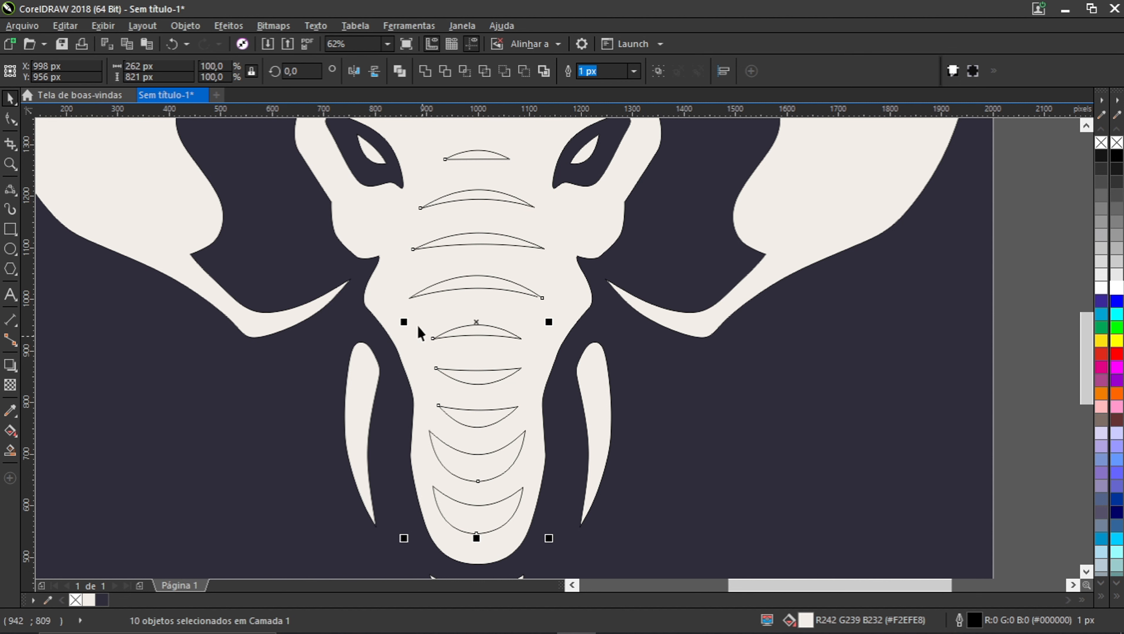
scroll(496, 367, "down", 1)
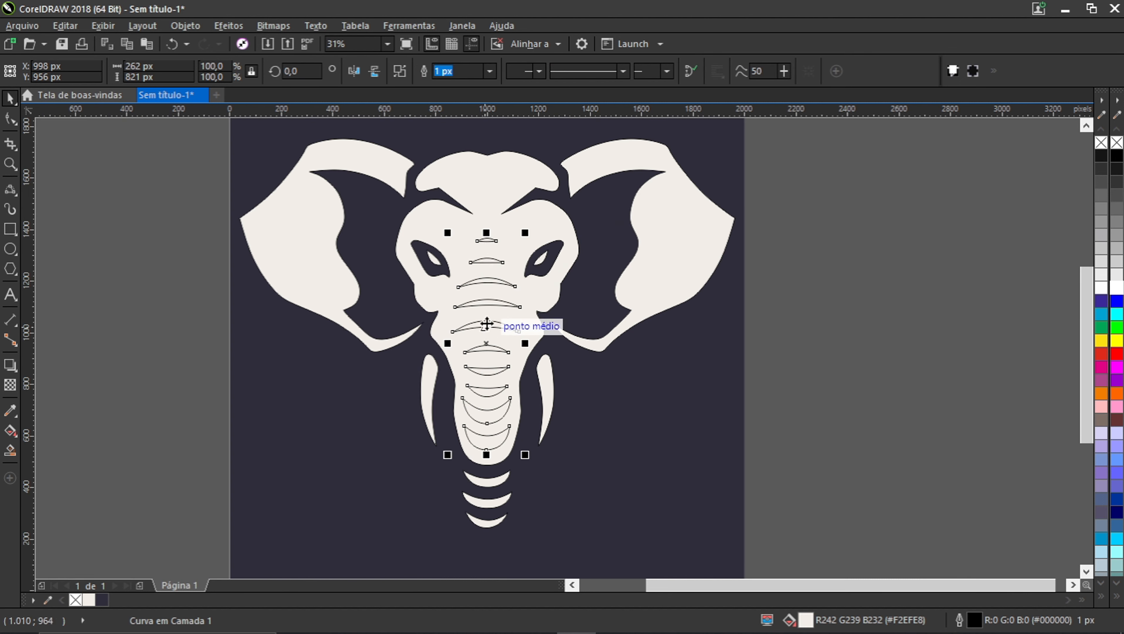
Step: Subtract the merged crescents from the elephant's head with Back Minus Front
left_click(490, 192, "shift")
left_click(524, 73)
left_click(769, 319)
scroll(382, 230, "down", 1)
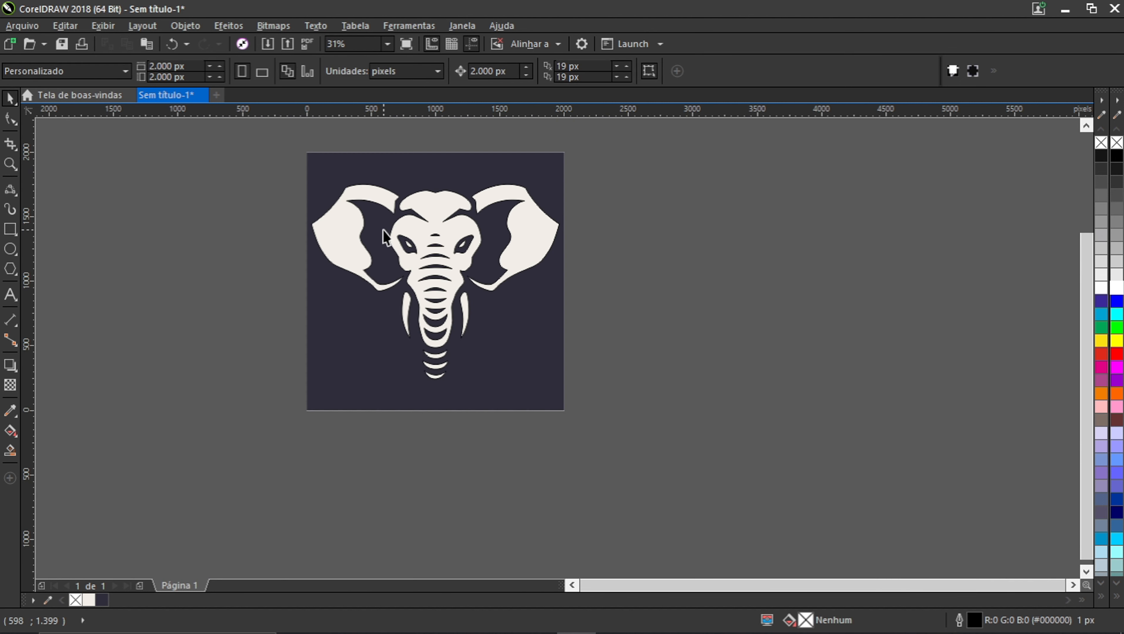
Step: Remove the outlines from all the elephant pieces and weld them into one curve
left_click_drag(235, 151, 660, 394)
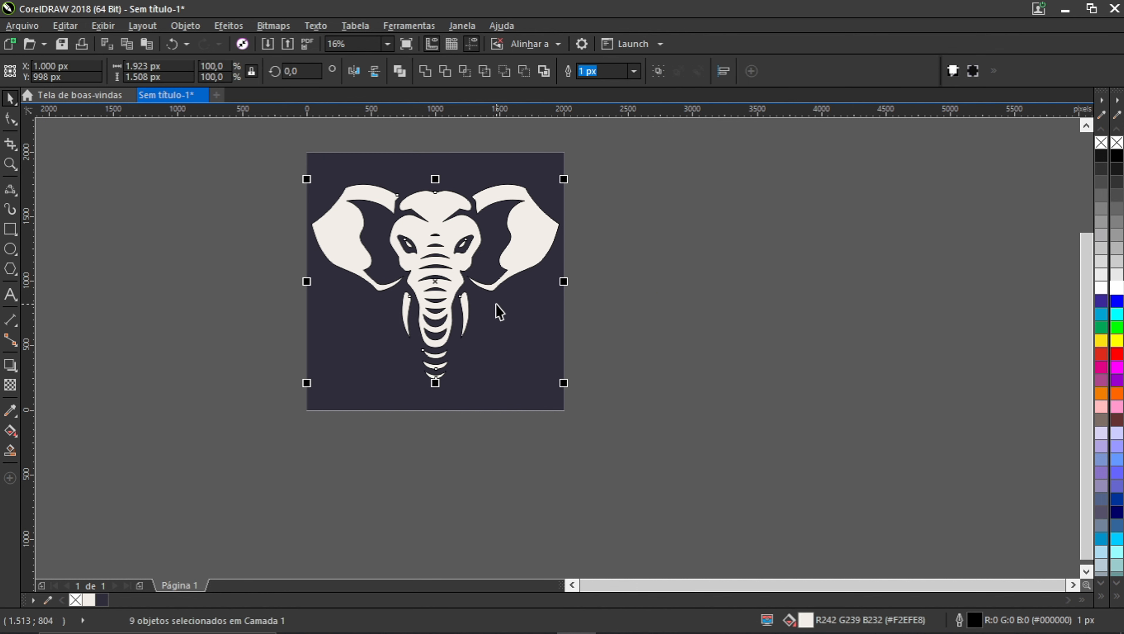
right_click(1118, 145)
scroll(462, 222, "up", 1)
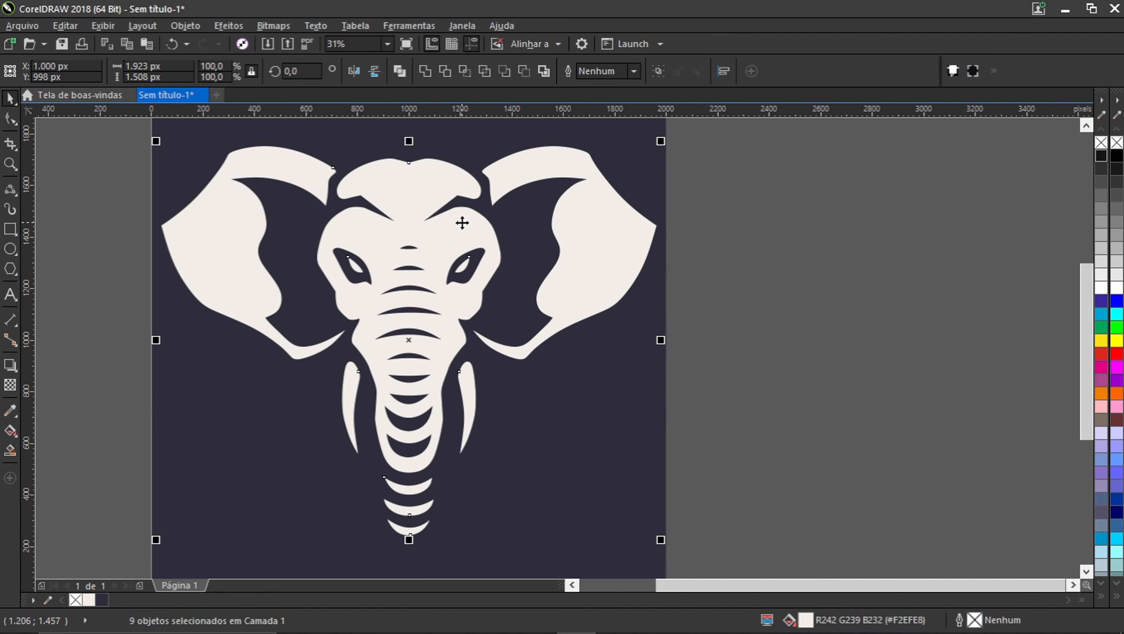
left_click(425, 70)
scroll(476, 396, "down", 1)
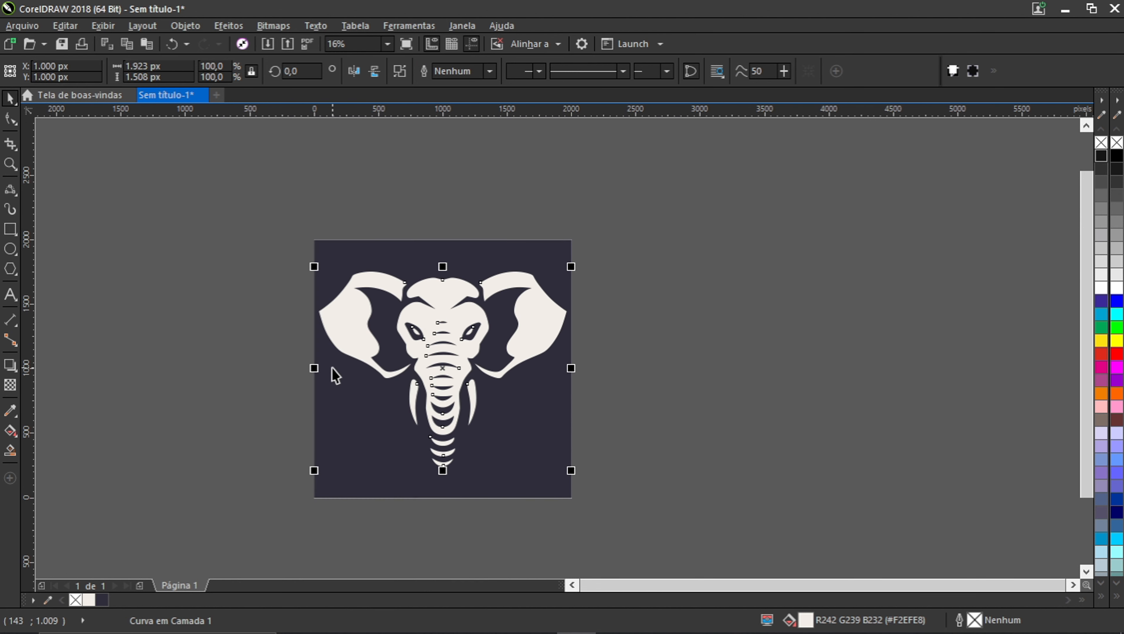
scroll(332, 372, "up", 1)
scroll(371, 261, "down", 1)
Step: Scale the elephant proportionally about its centre to about 85%, roughly 1627 by 1276 px
left_click_drag(236, 173, 670, 459)
scroll(512, 234, "up", 1)
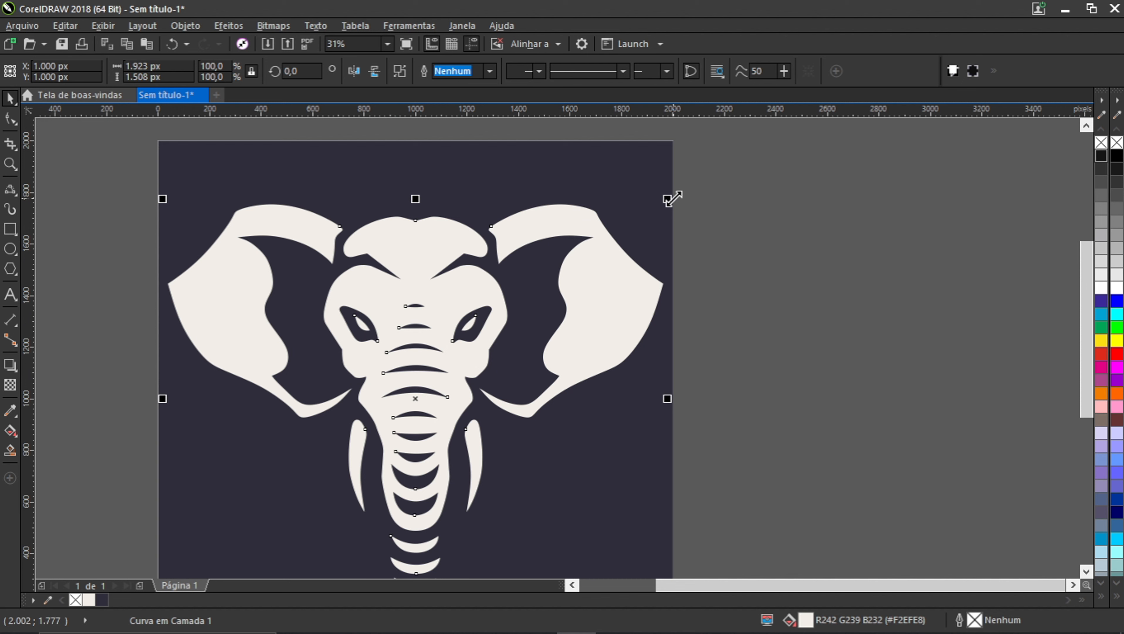
left_click_drag(667, 199, 629, 228)
scroll(369, 294, "down", 1)
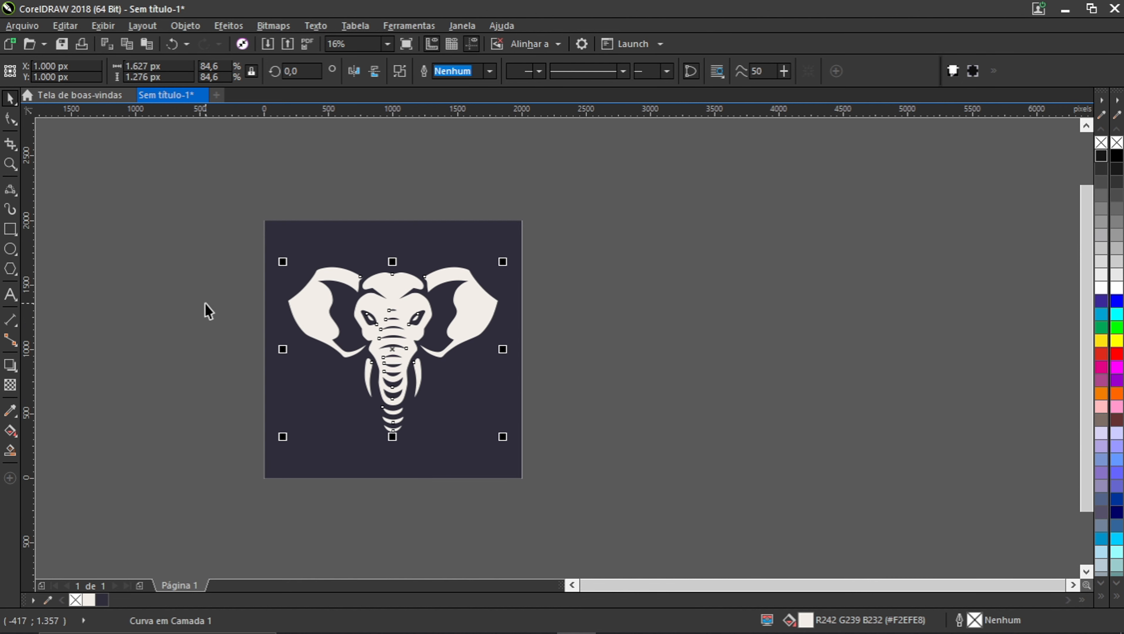
key("Escape")
Step: Add the artistic text "Force" on the empty area beside the page
key("F8")
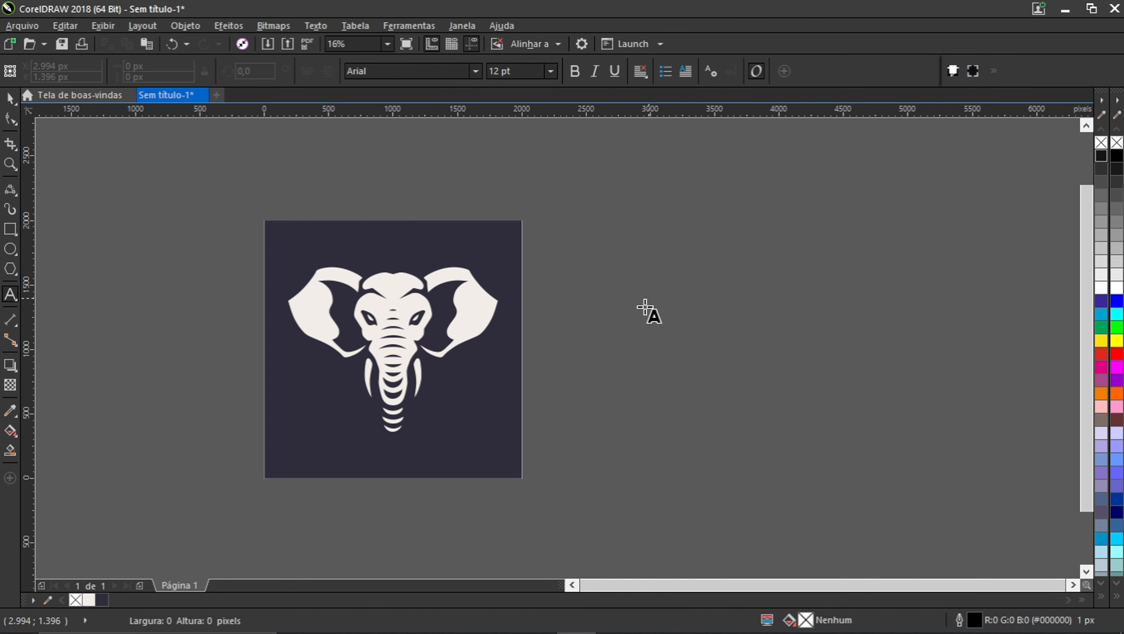
left_click(649, 298)
scroll(612, 286, "up", 2)
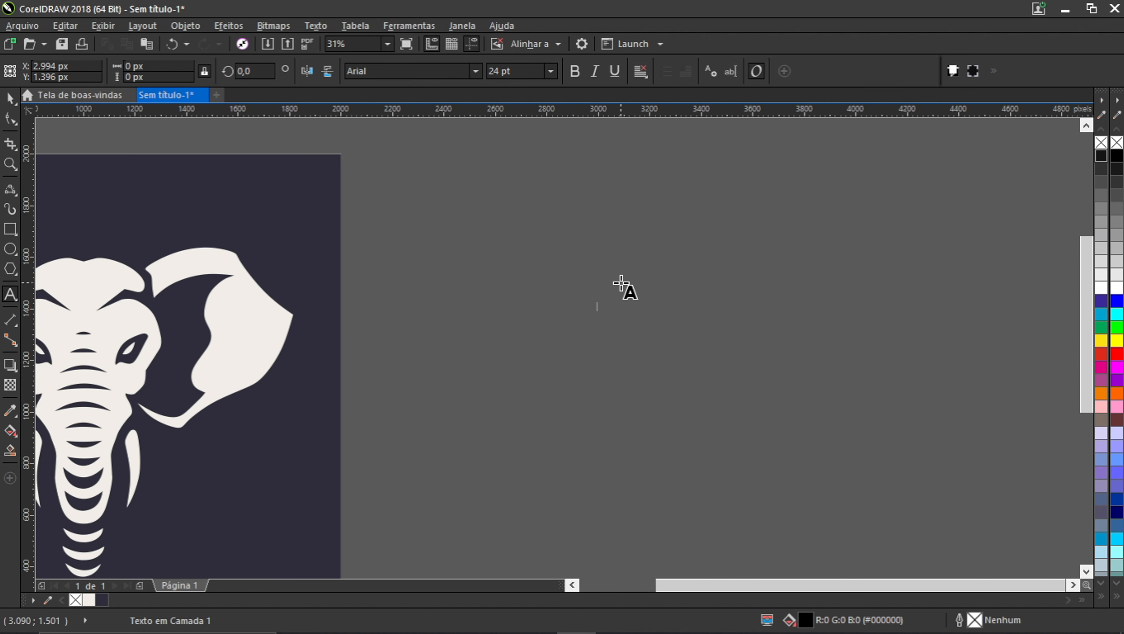
type("f")
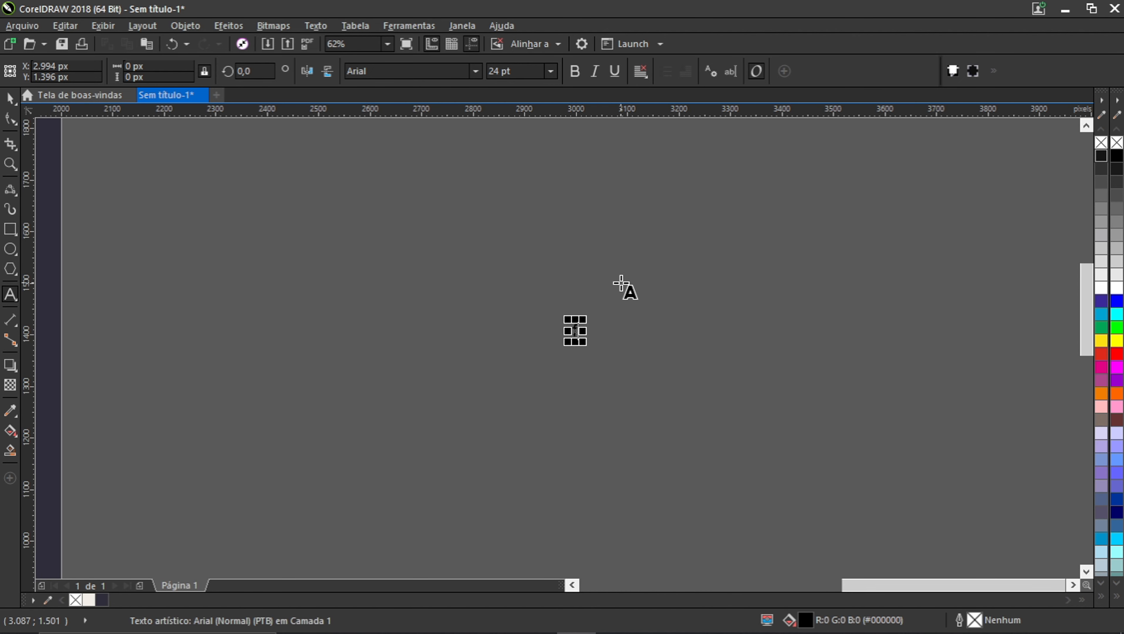
key("BackSpace")
type("F")
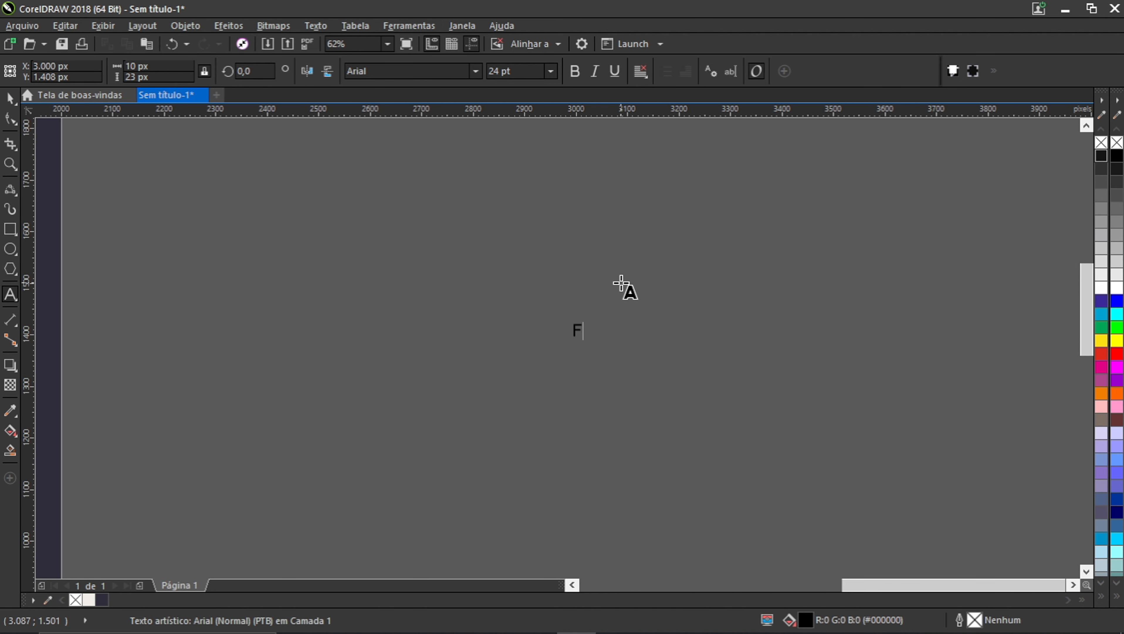
type("orce")
left_click(10, 99)
Step: Place the Force text above the elephant's head and enlarge it to about 162 pt
scroll(617, 349, "down", 2)
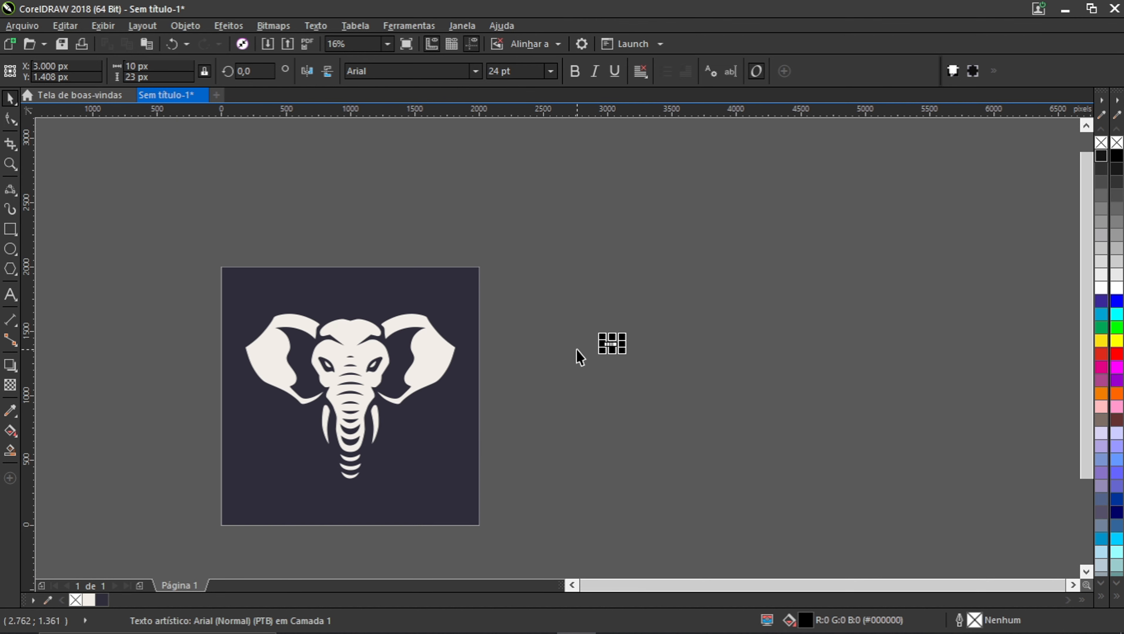
left_click_drag(640, 344, 462, 326)
scroll(349, 292, "up", 1)
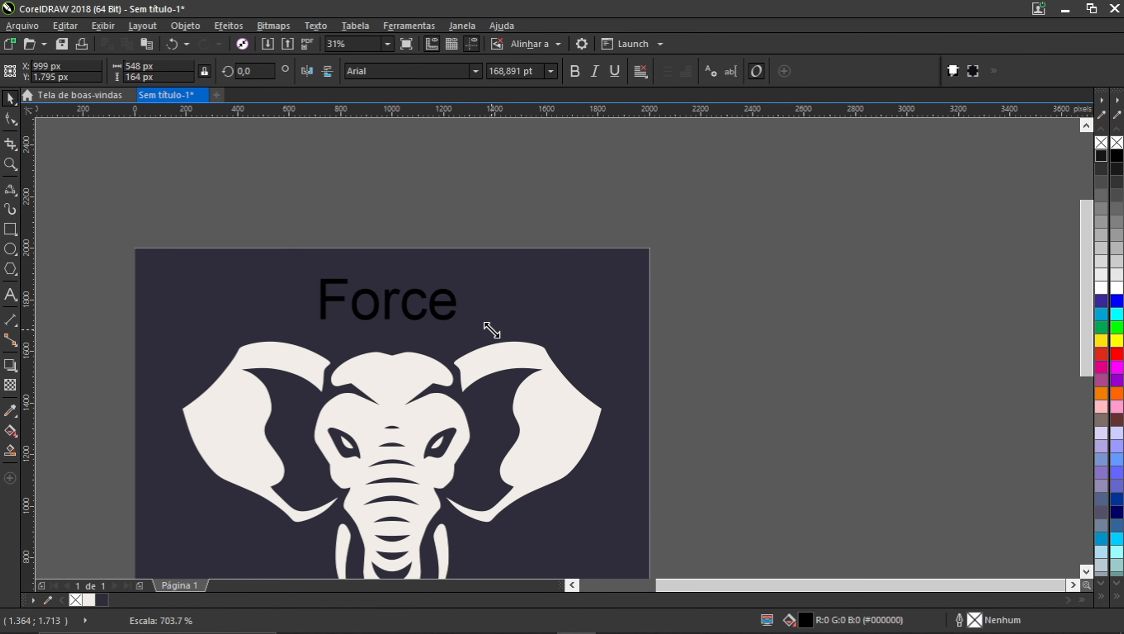
Step: Fill the Force text with white and set its font to Crackvetica
left_click(1102, 287)
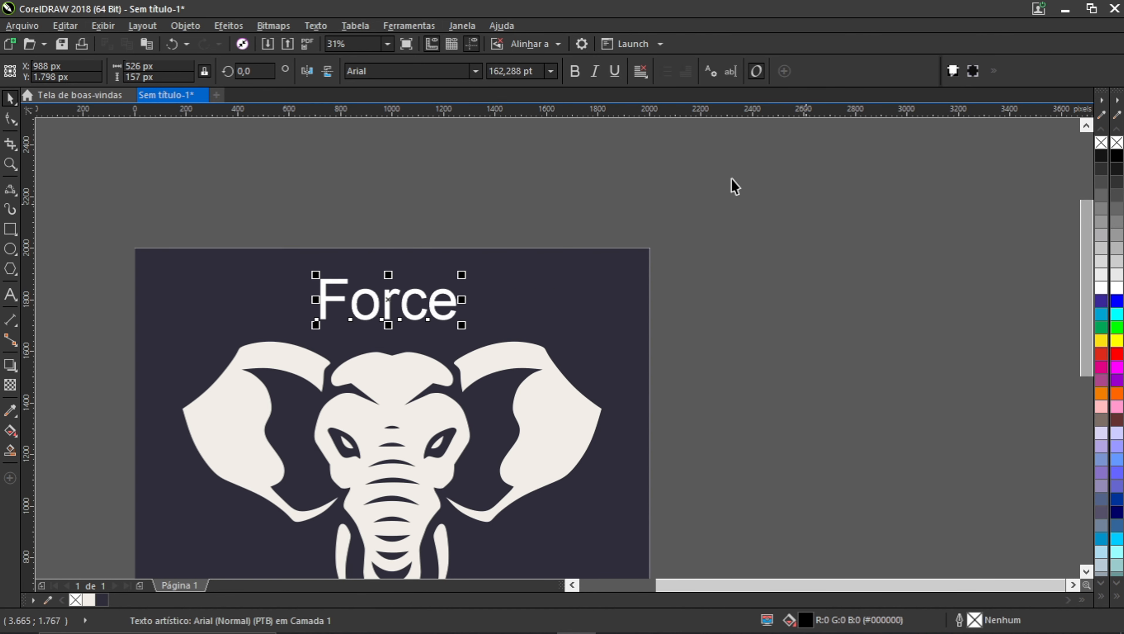
left_click(476, 71)
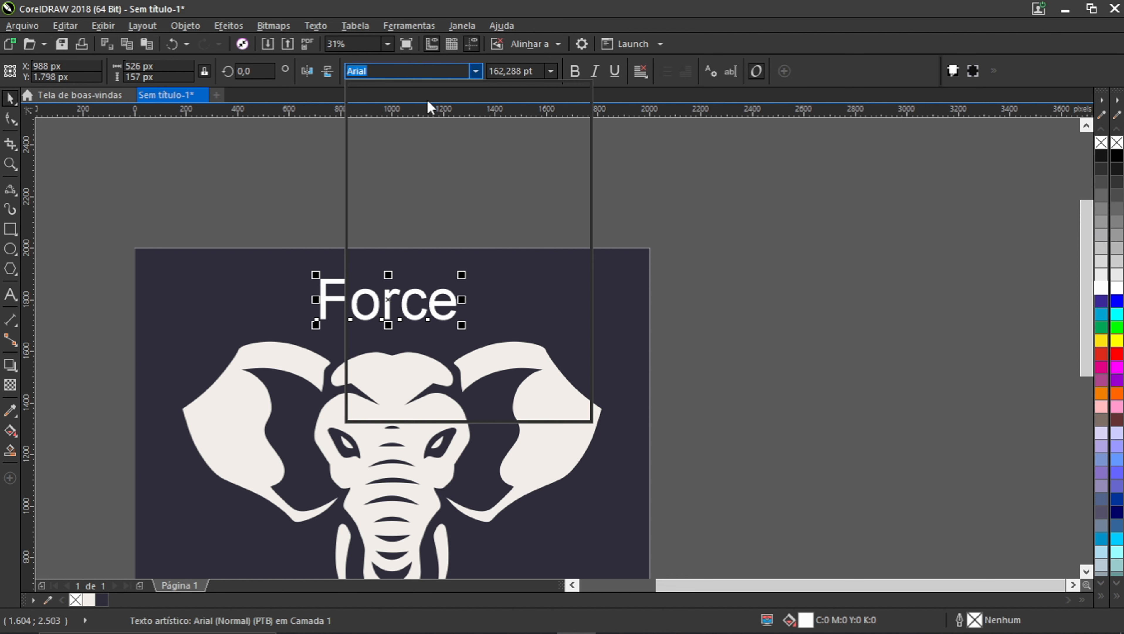
left_click(413, 112)
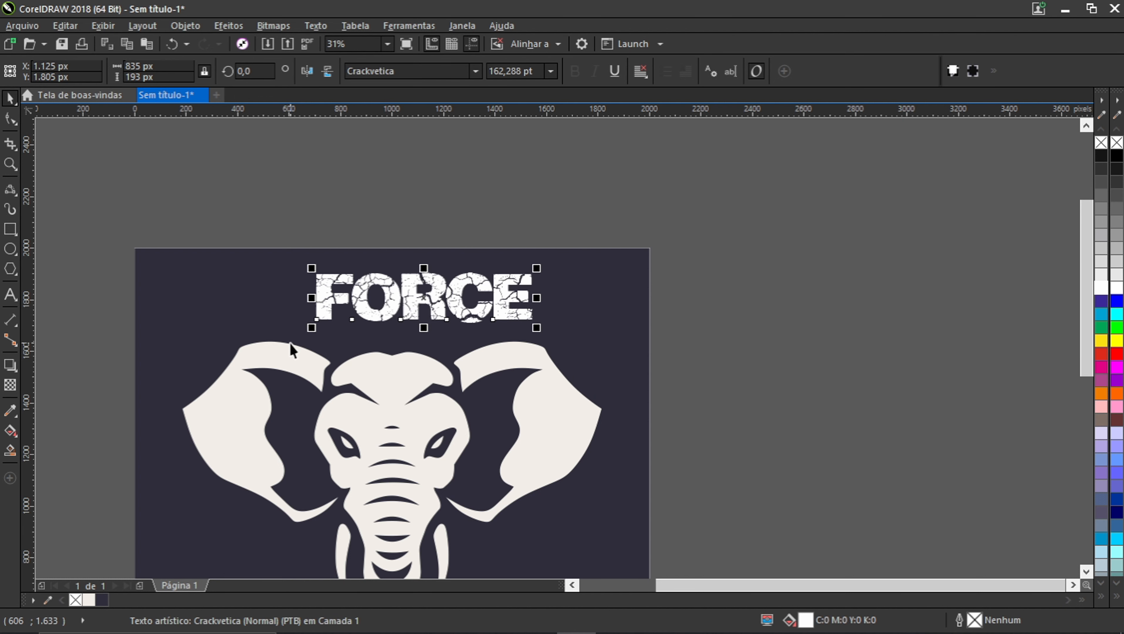
Step: Centre the Force text horizontally on the dark background and enlarge it about its centre to about 210 pt
left_click(245, 297, "shift")
key("c")
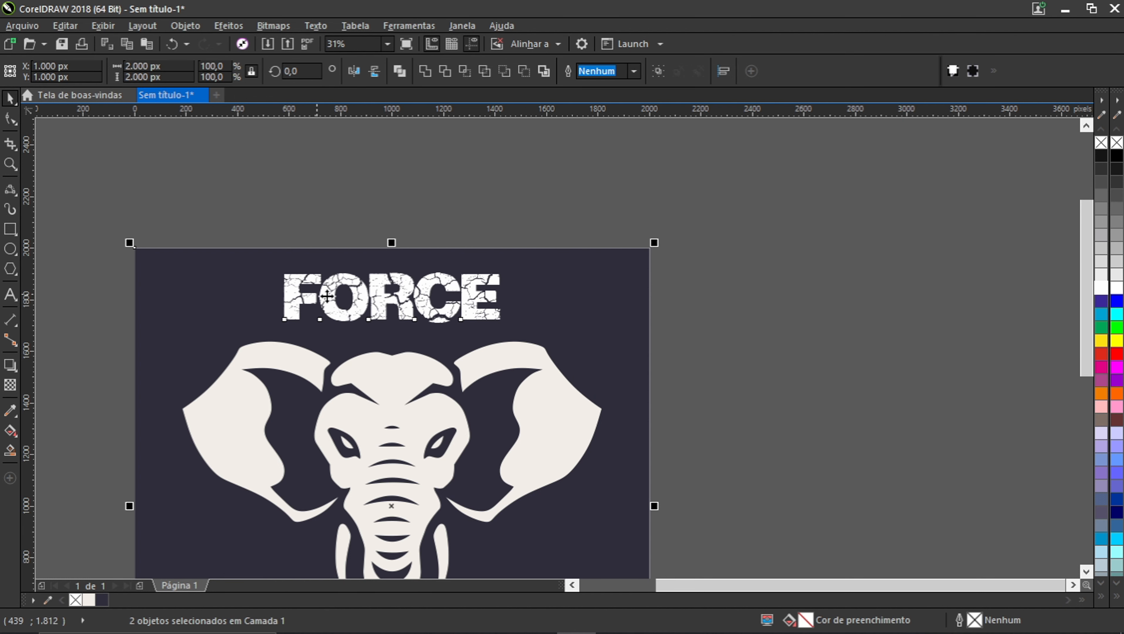
key("Escape")
left_click(480, 311)
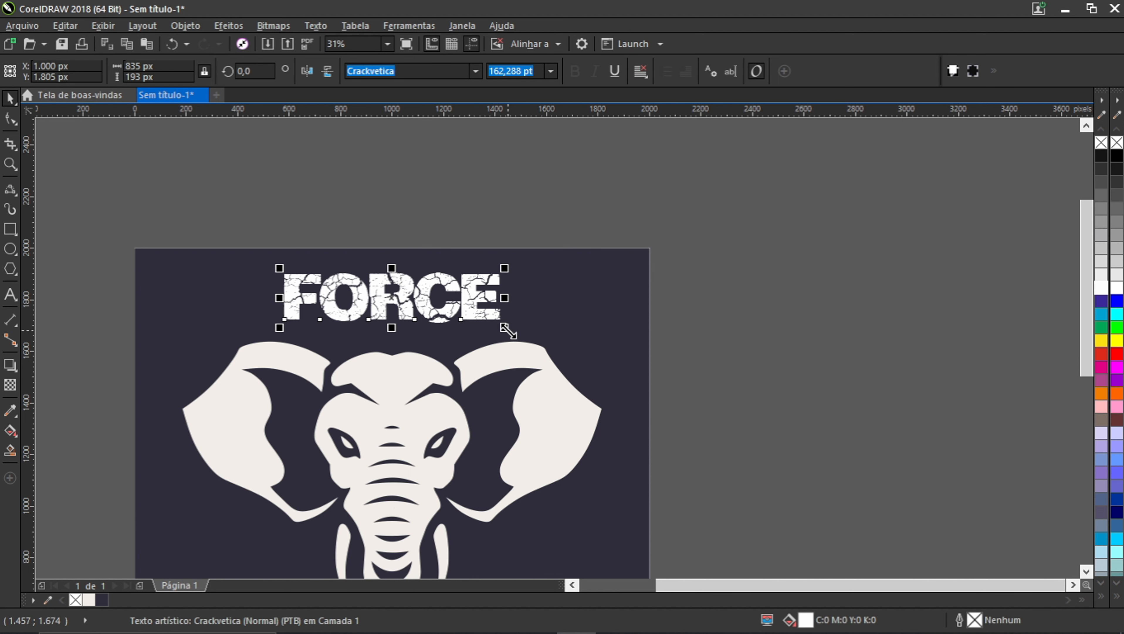
left_click_drag(508, 331, 541, 338)
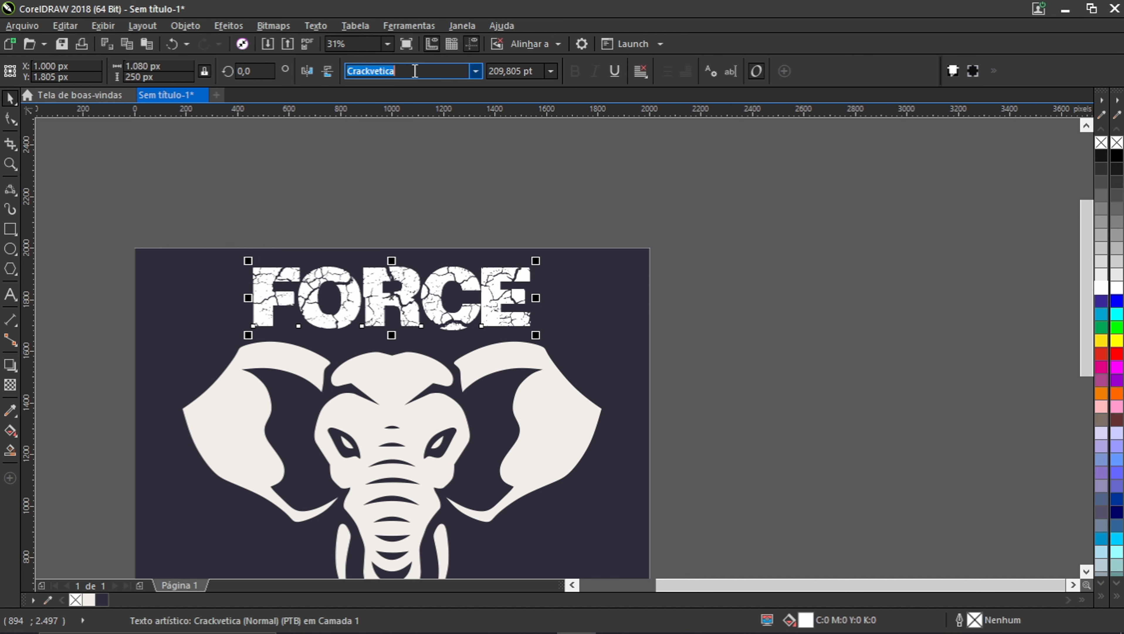
left_click(405, 70)
scroll(408, 221, "down", 2)
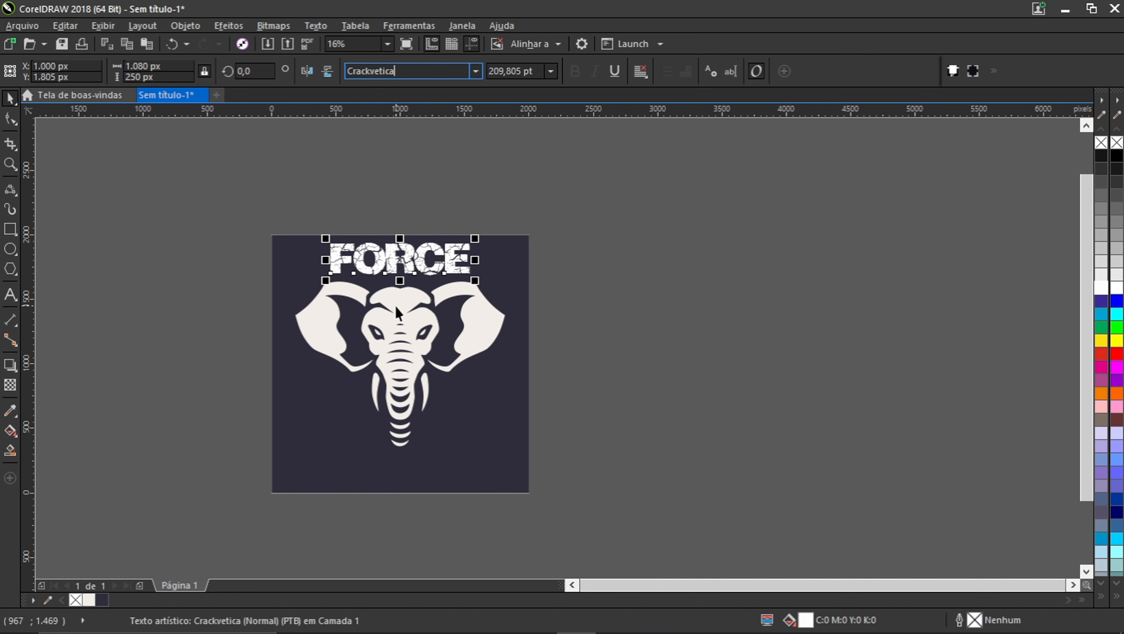
scroll(395, 306, "up", 2)
left_click(629, 210, "shift")
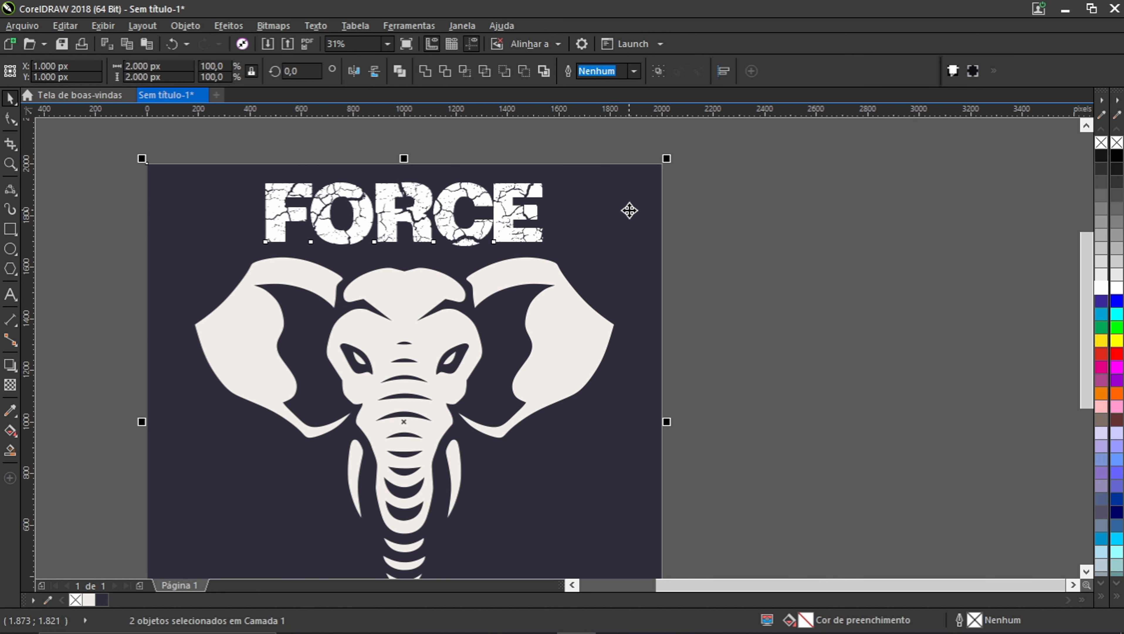
left_click(736, 275)
Step: Enlarge the Force text slightly more about its centre so it nearly spans the gap between the ears' outer curves
left_click(406, 201)
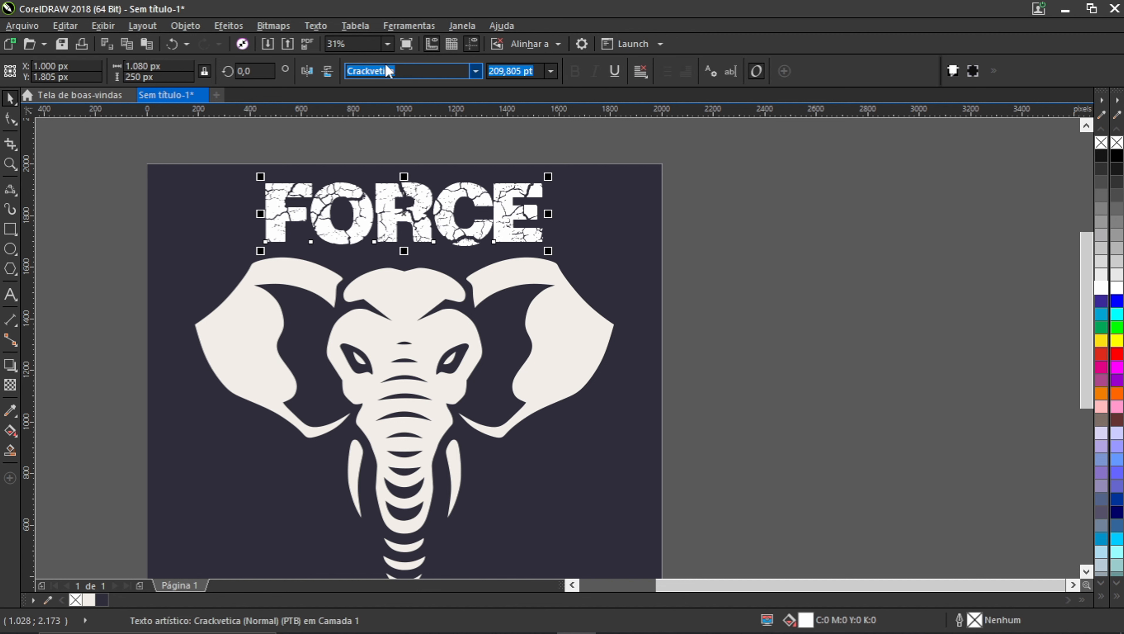
scroll(400, 211, "down", 2)
scroll(439, 215, "up", 2)
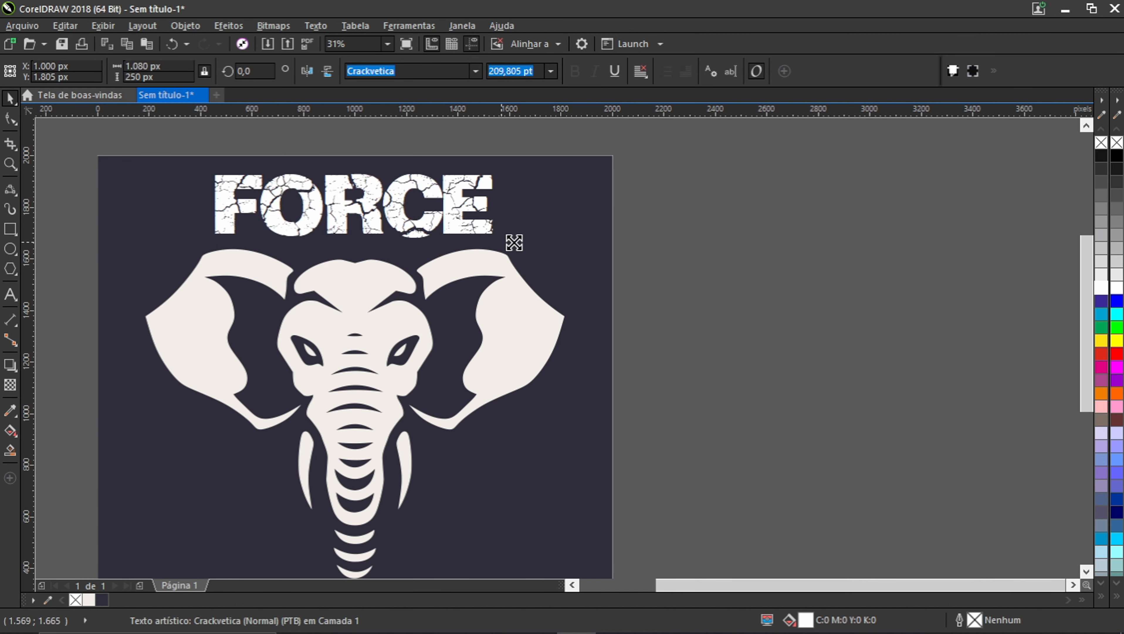
left_click_drag(514, 242, 528, 249)
Step: Group the Force text with the elephant and centre the group on the page
left_click(346, 298, "shift")
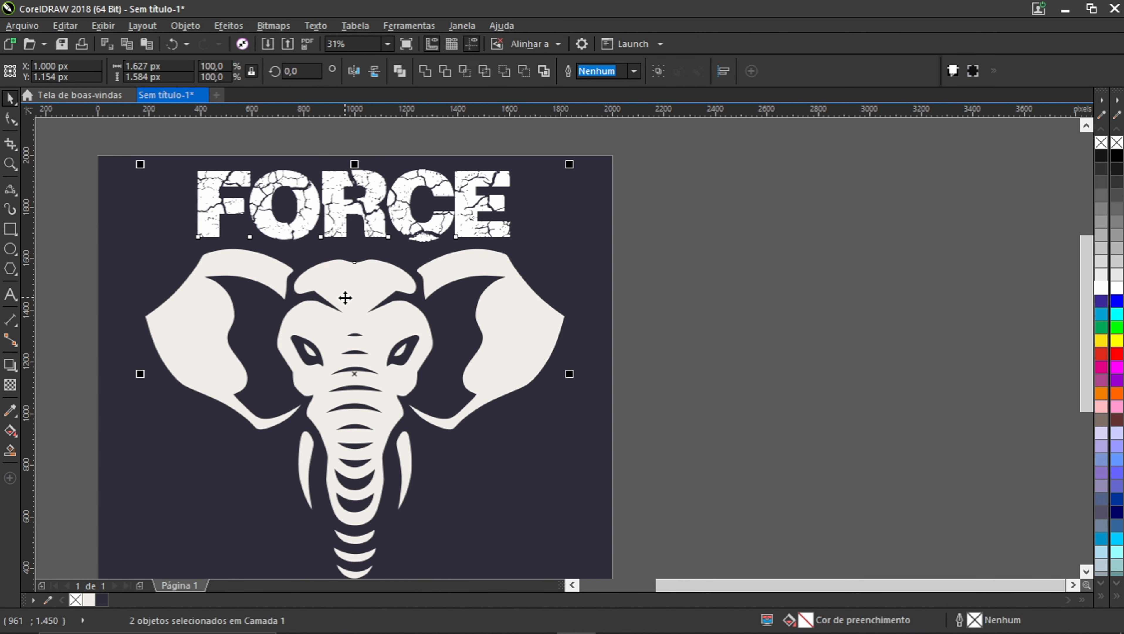
key("ctrl+g")
key("p")
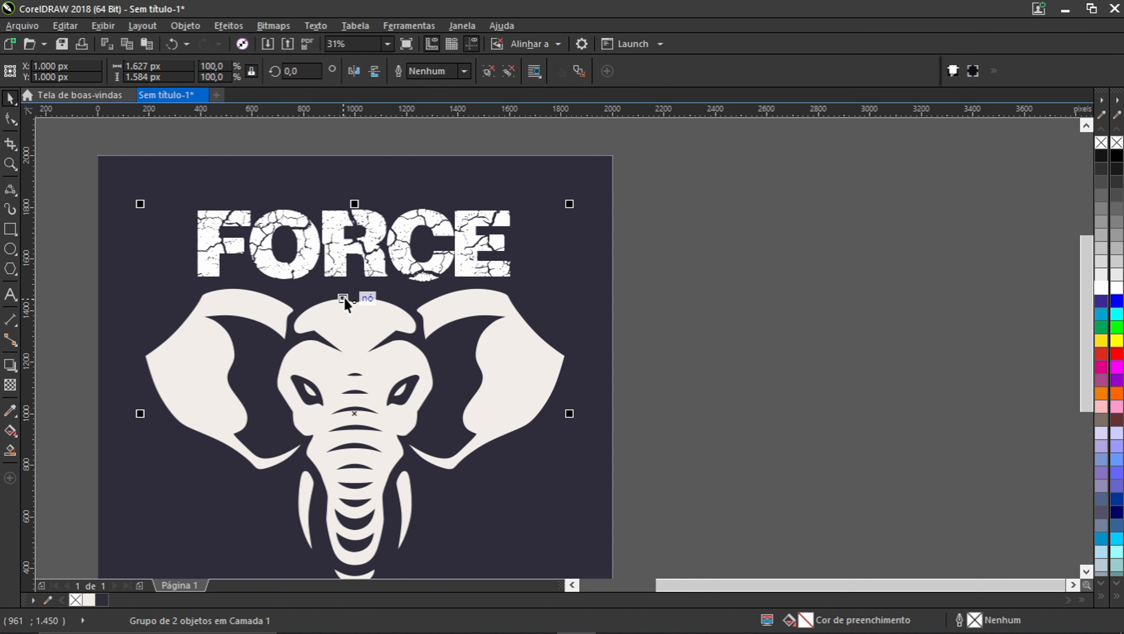
Step: Fit the whole page in view and preview the finished design in full screen
key("shift+F4")
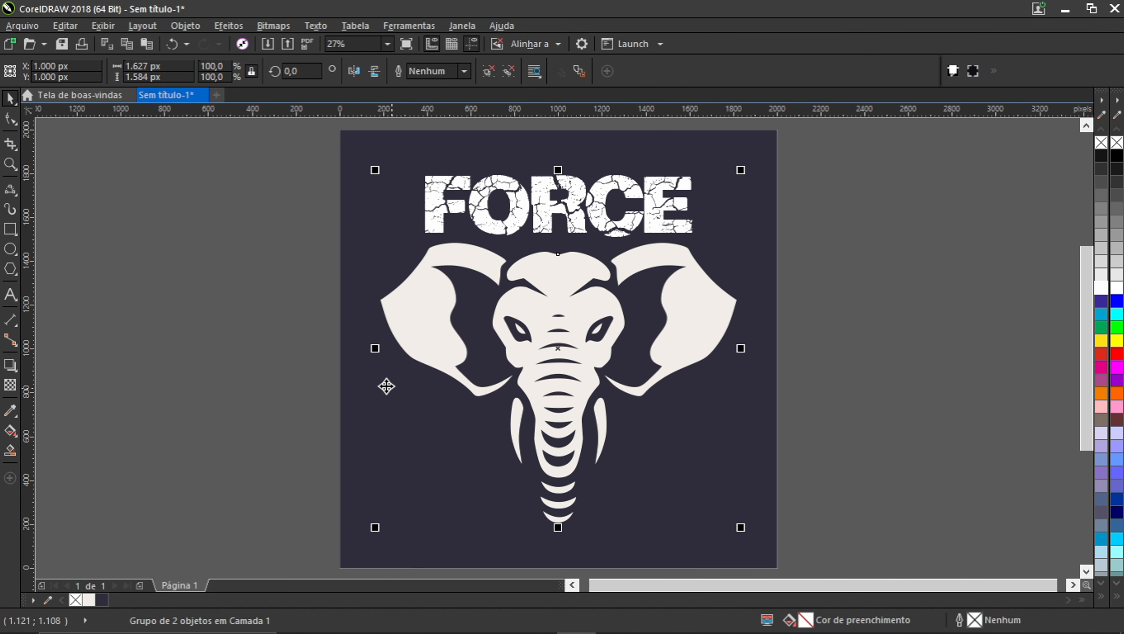
key("F9")
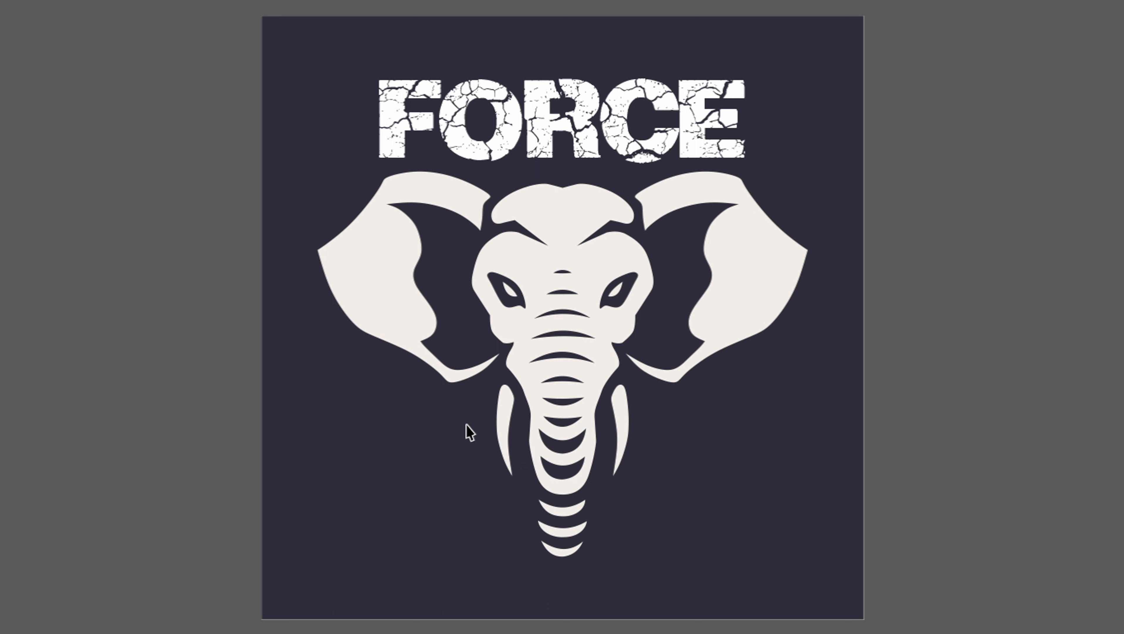